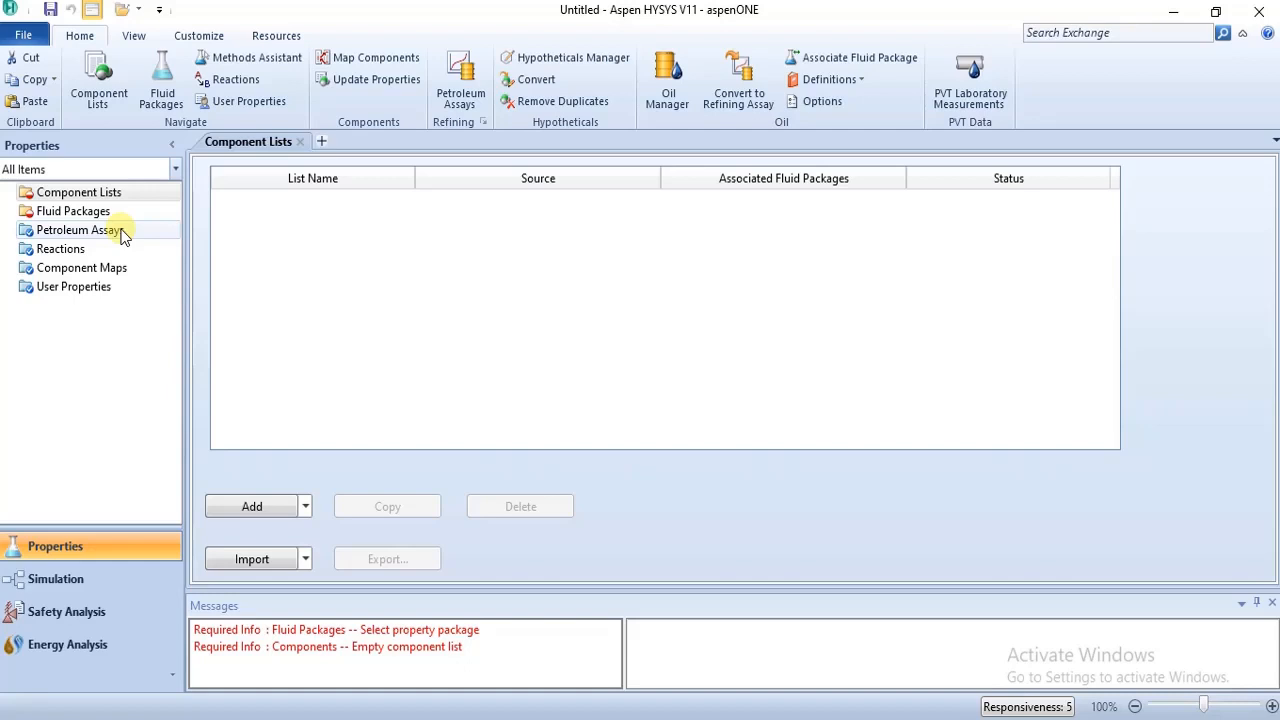
- Start a petroleum assay import from the library using the Assay Components Celsius to 850C component list
click(120, 233)
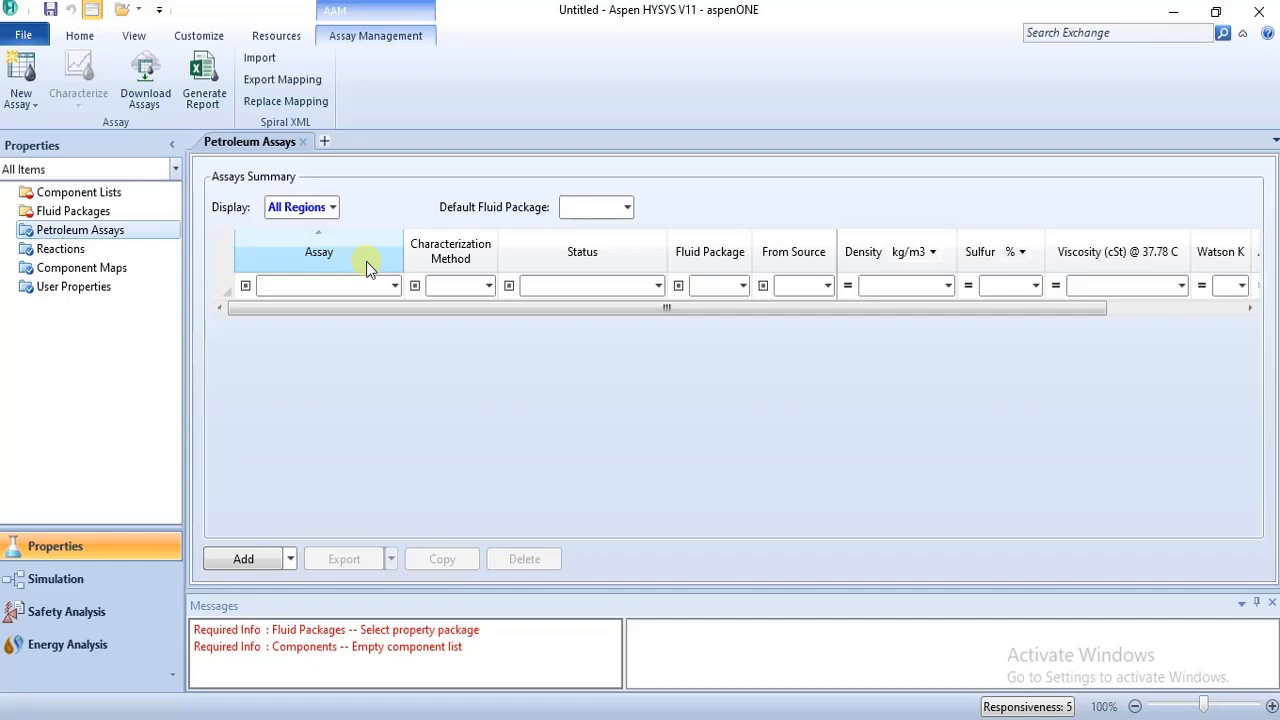
click(22, 98)
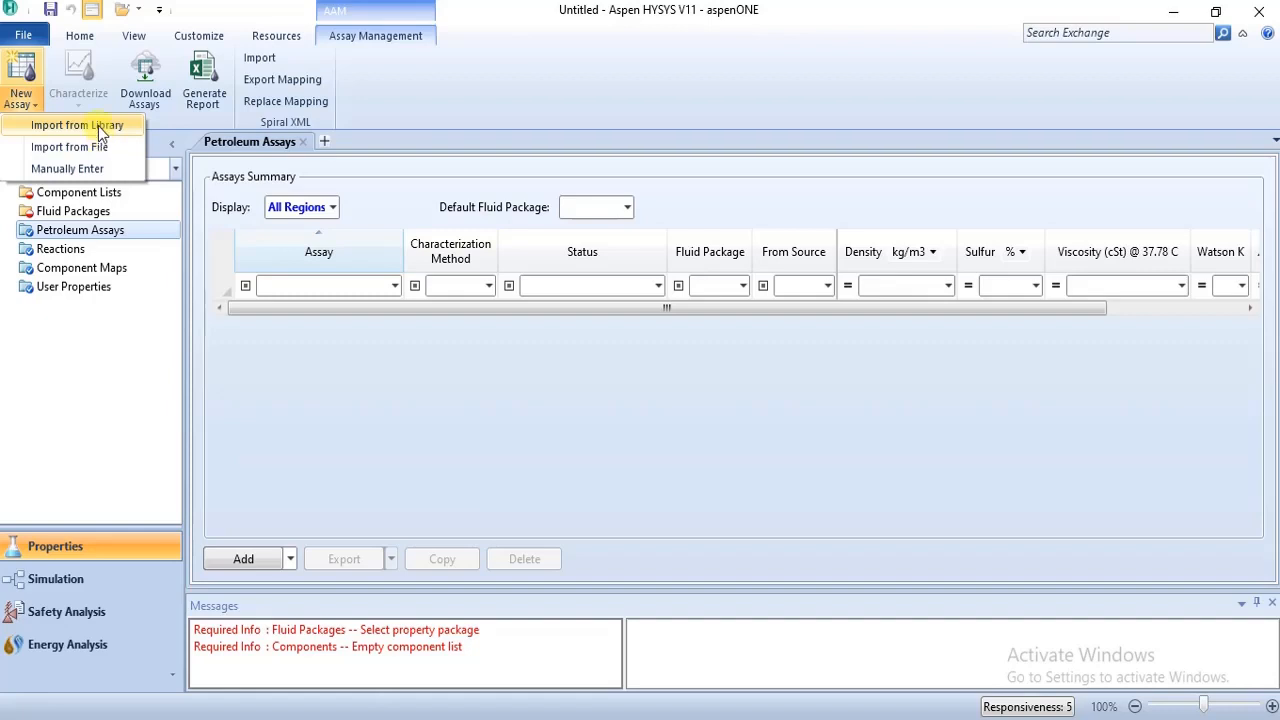
click(98, 126)
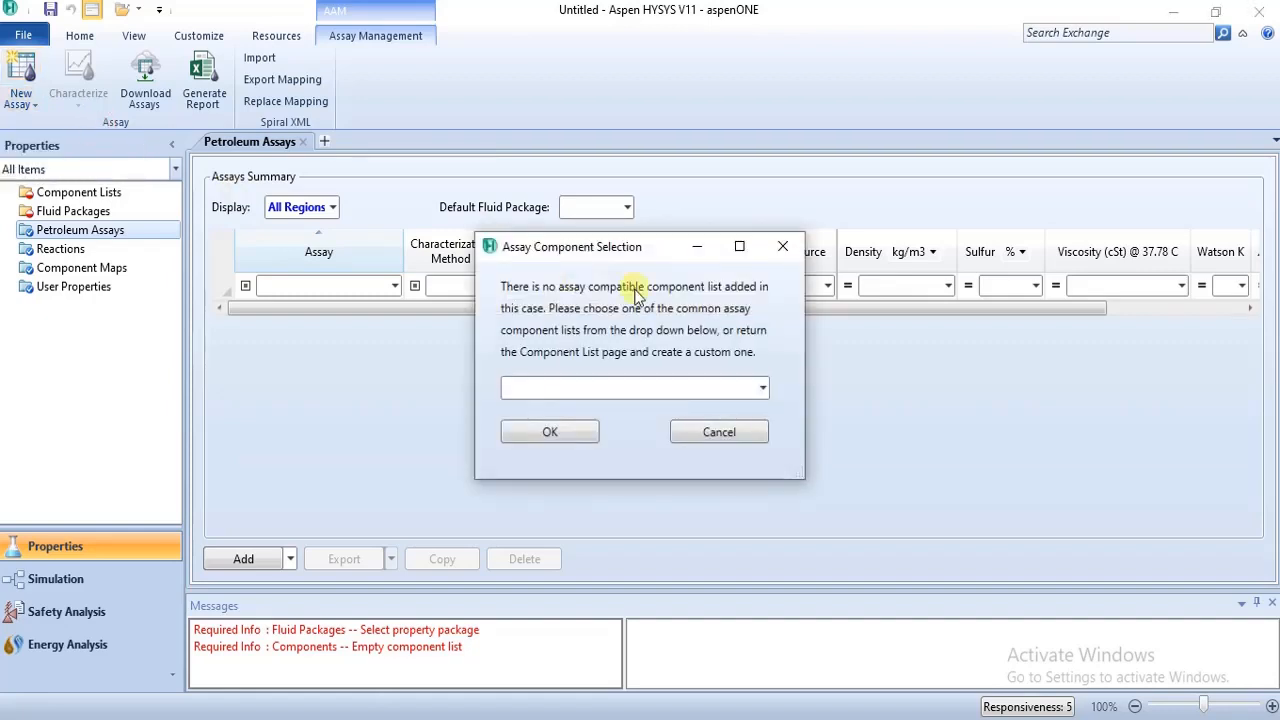
click(759, 388)
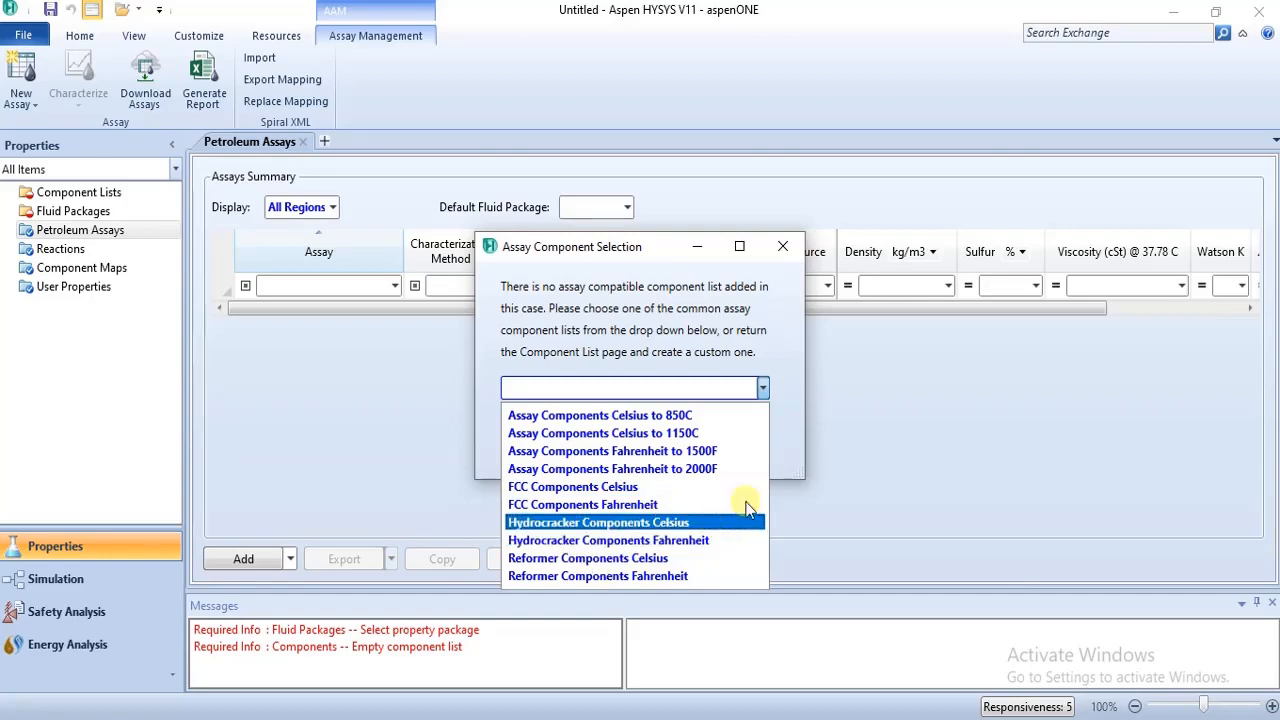
click(688, 416)
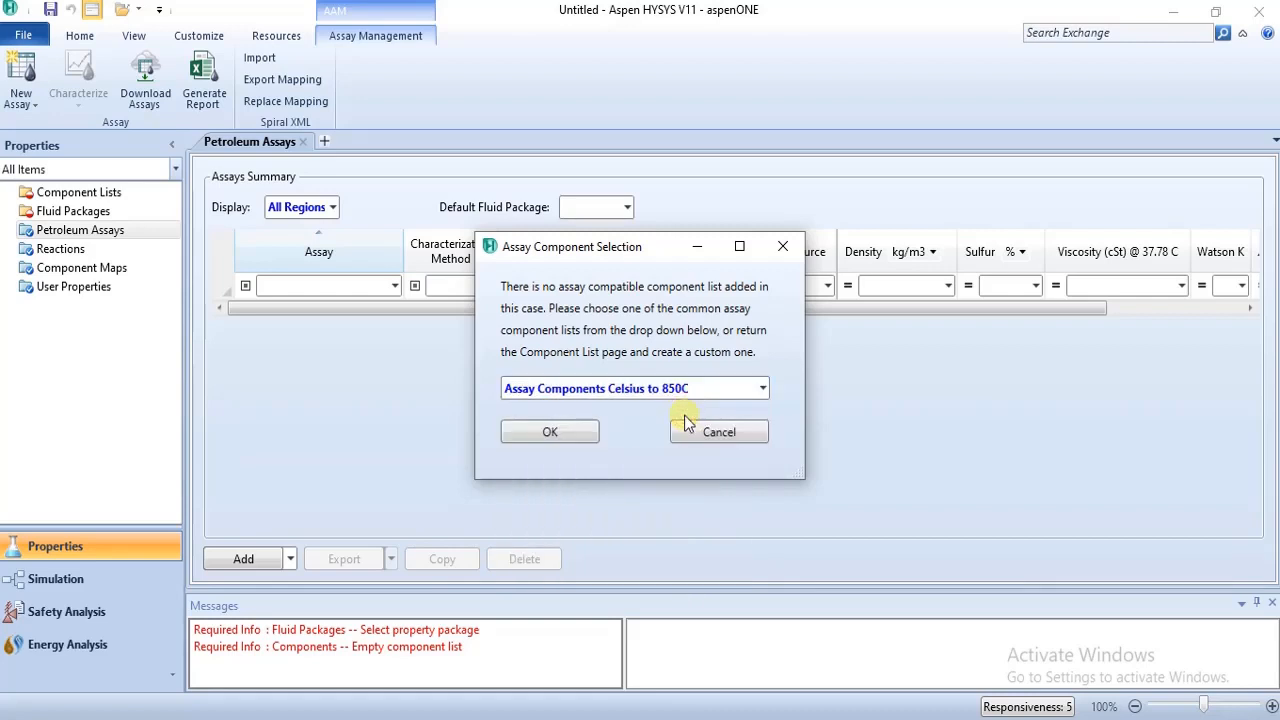
click(548, 445)
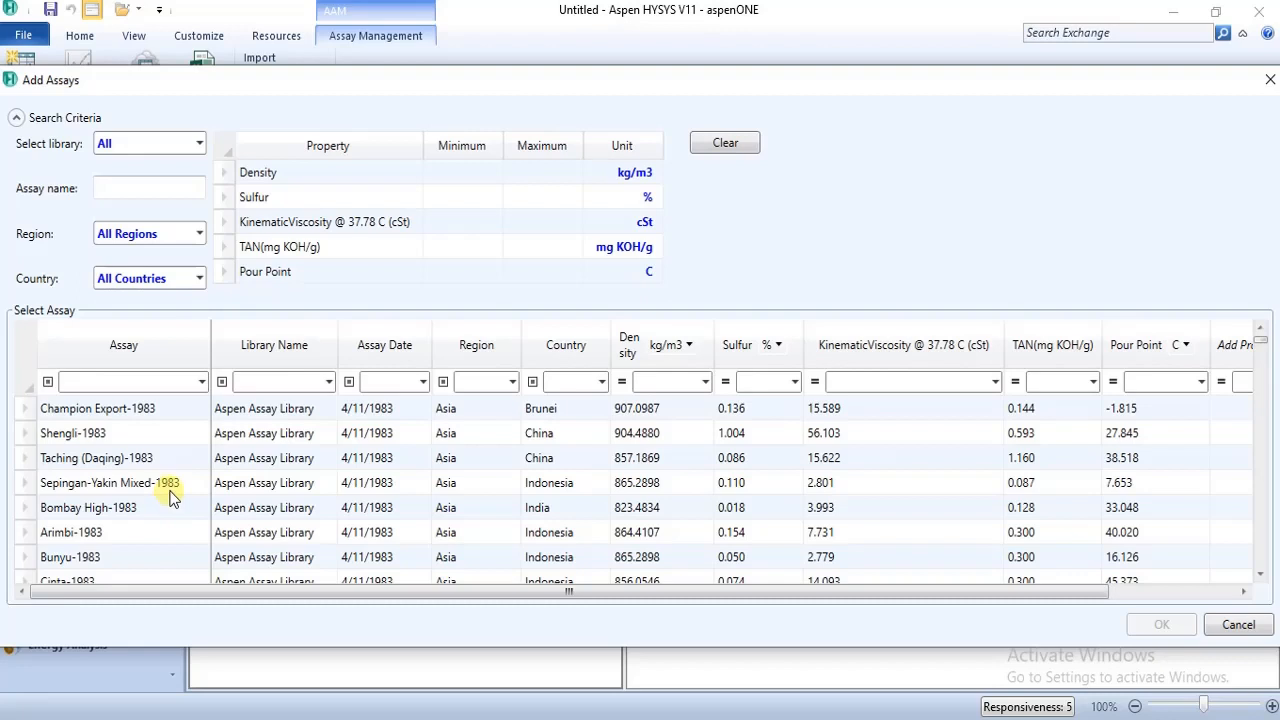
- Filter the library assays by country United States of America and add the Wti Domestic Sweet-2016 assay
click(146, 380)
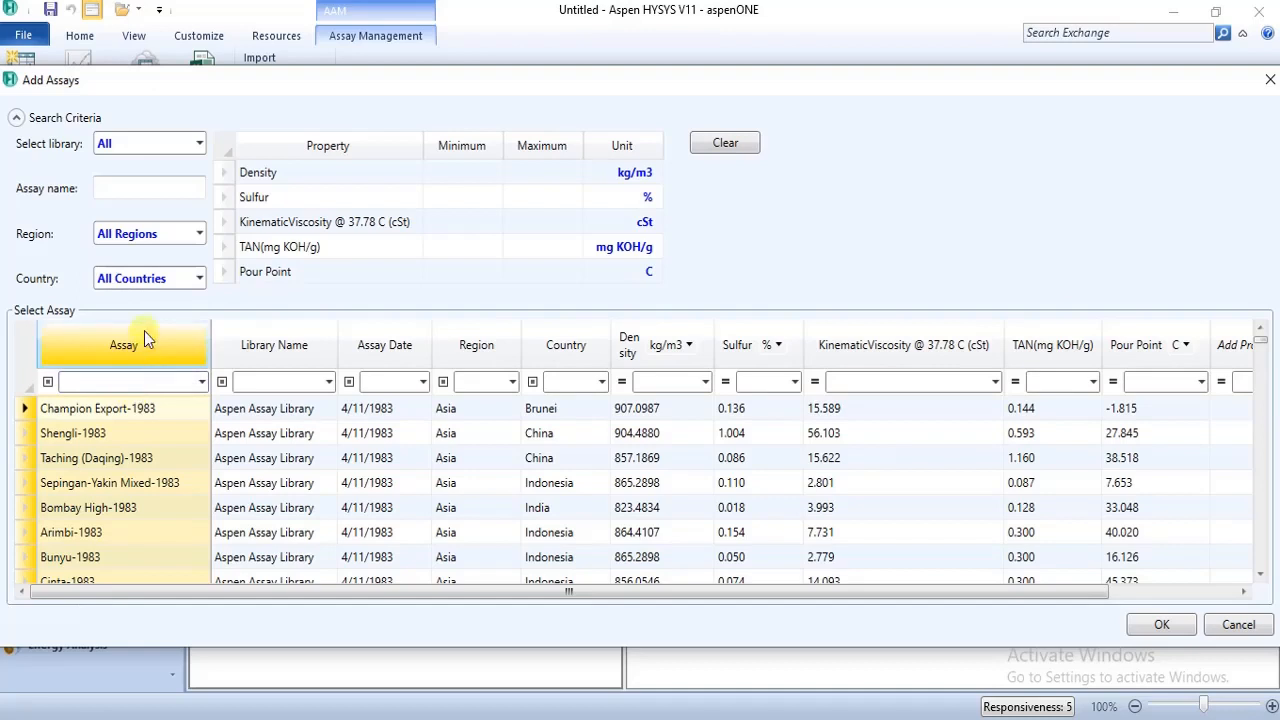
click(201, 277)
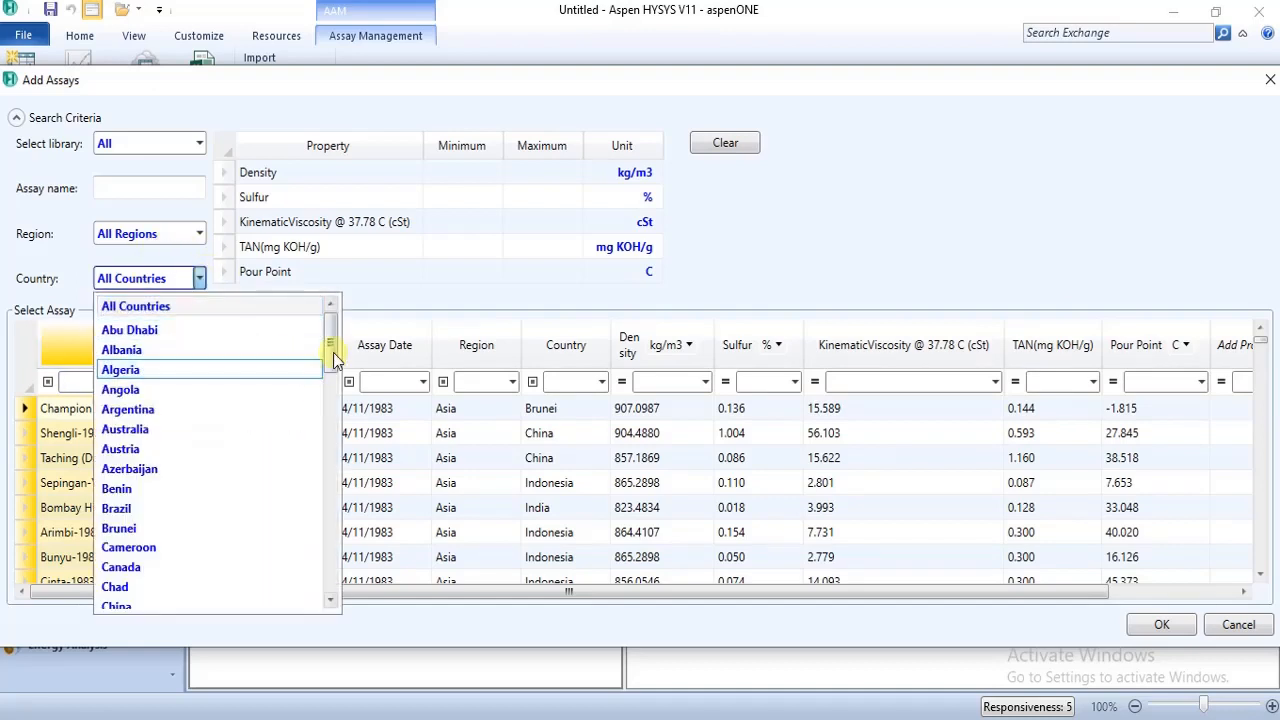
drag(331, 348, 357, 547)
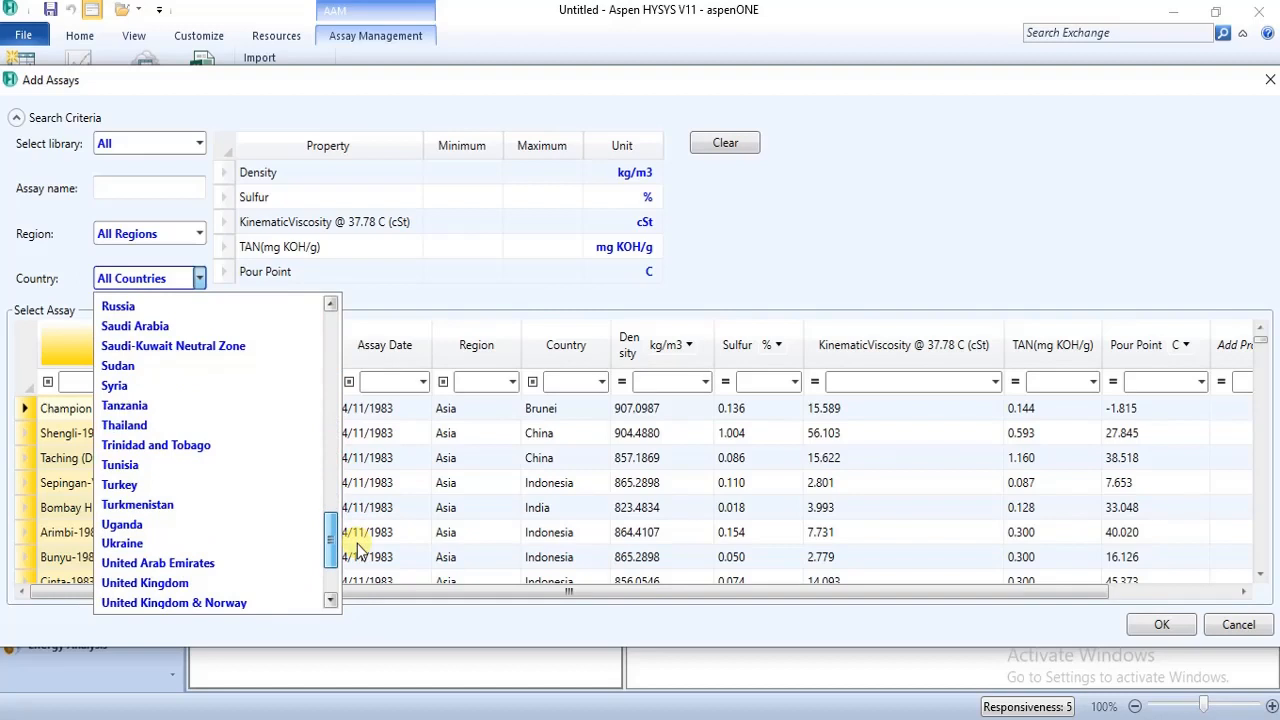
drag(357, 547, 355, 570)
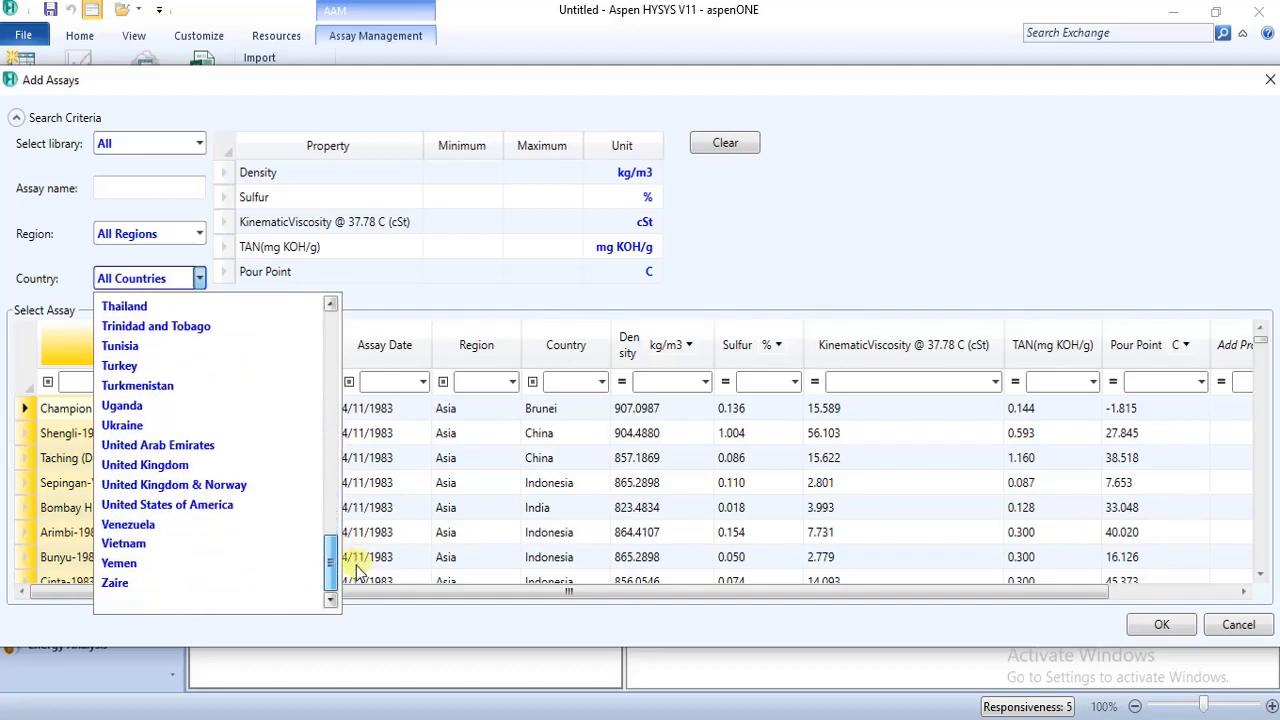
click(236, 505)
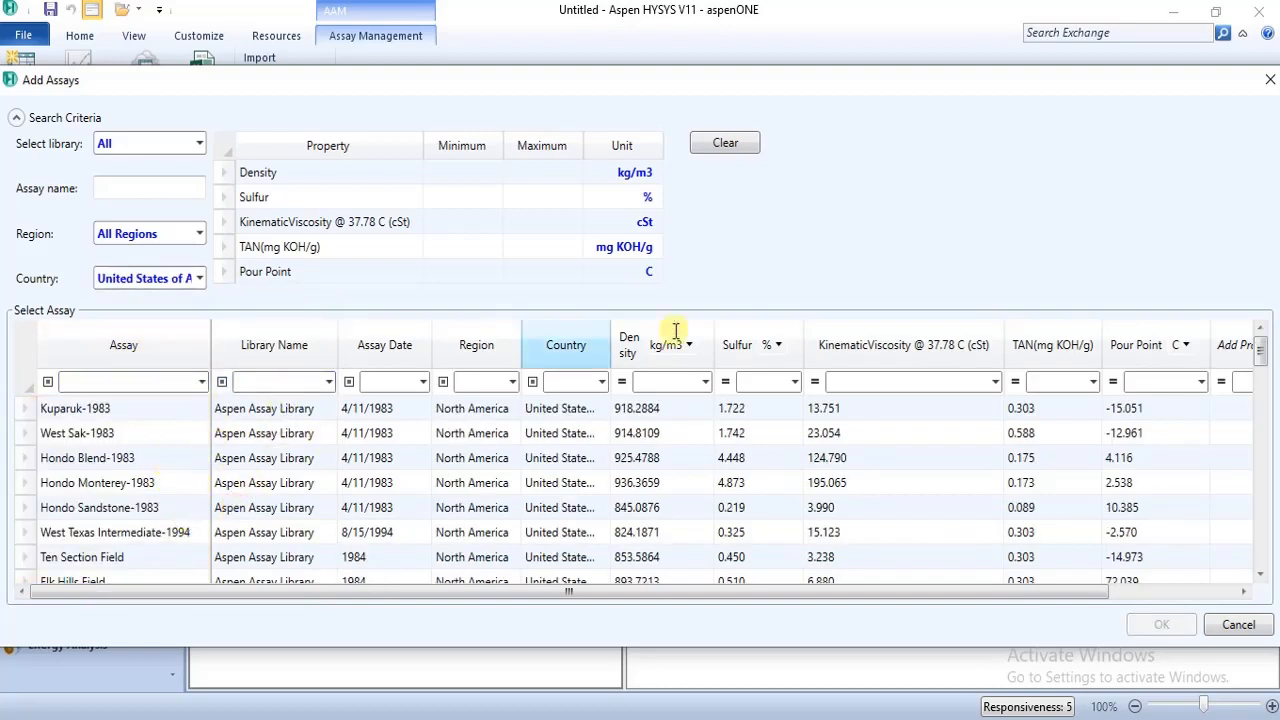
drag(1262, 366, 1268, 568)
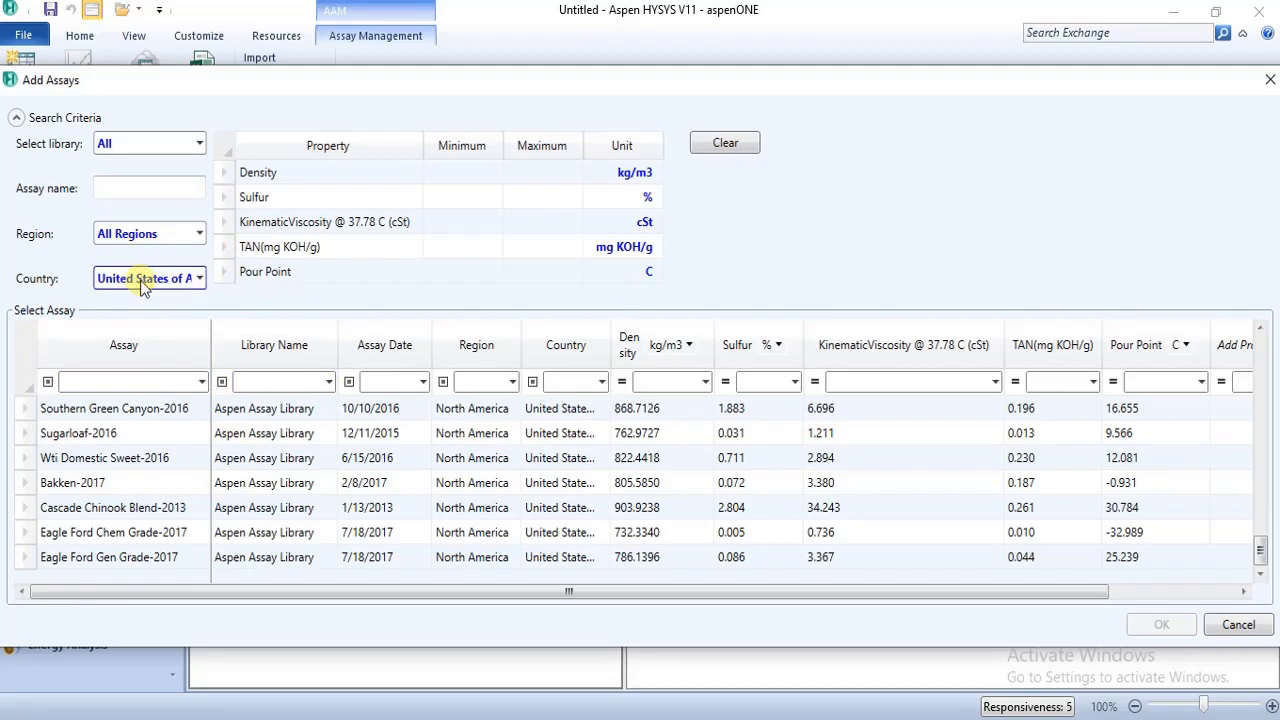
click(152, 459)
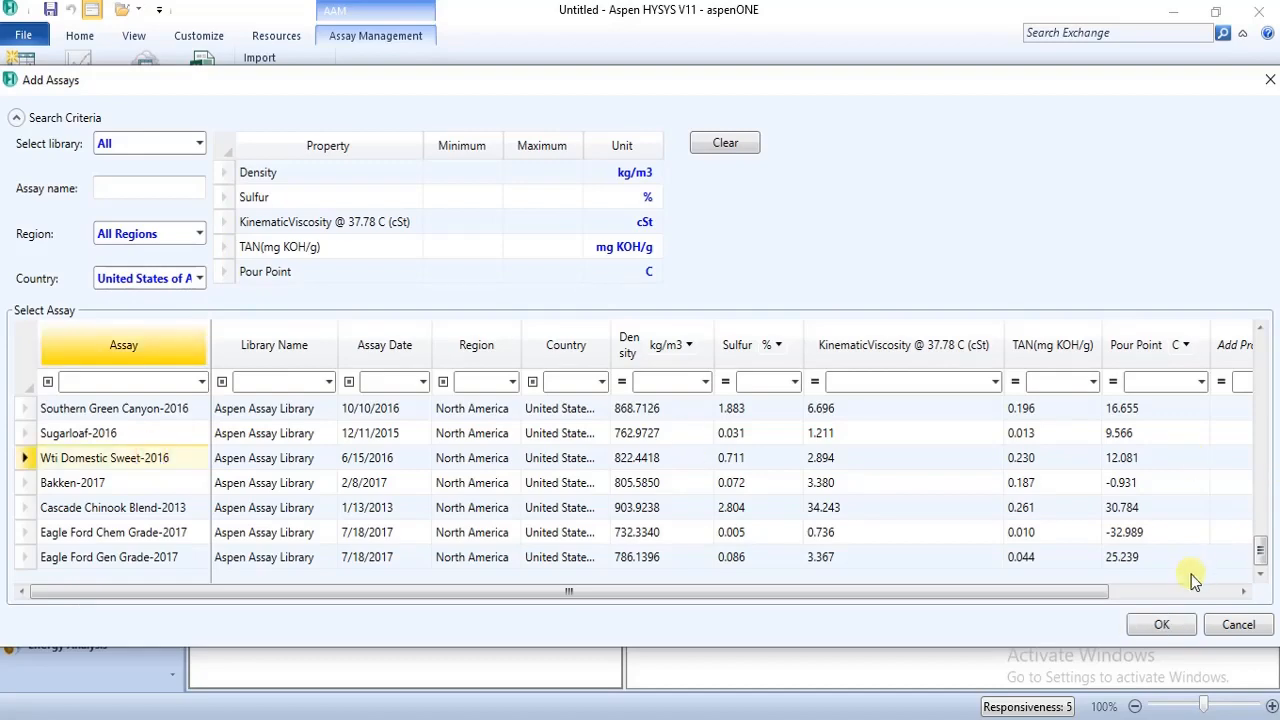
click(1160, 625)
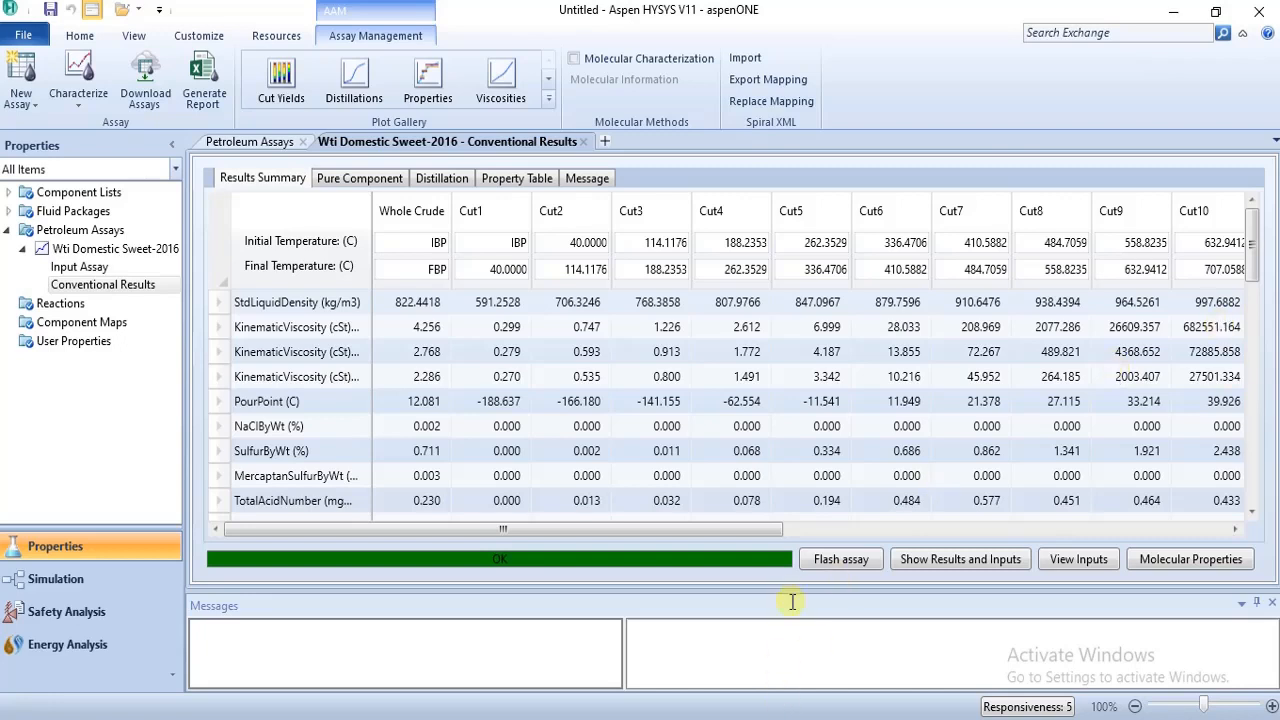
- Examine the assay's flash data, results alongside inputs, distillation data, property table and available molecular properties
click(822, 562)
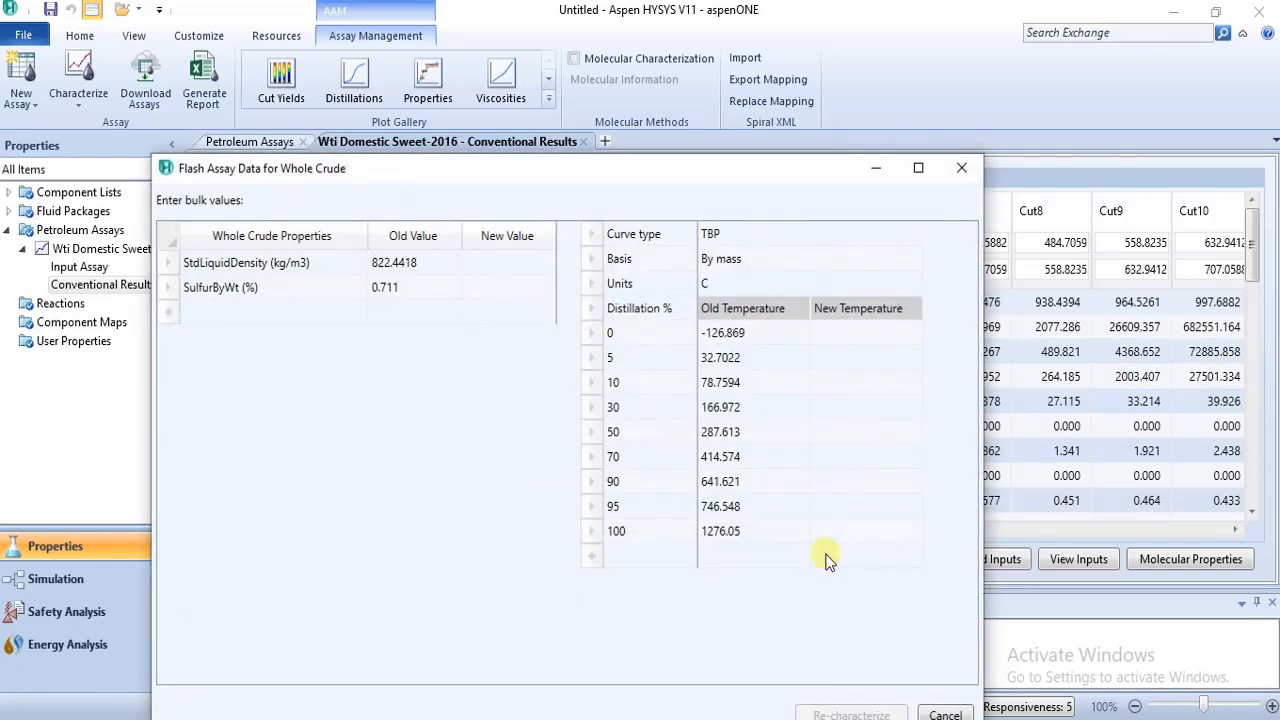
click(953, 168)
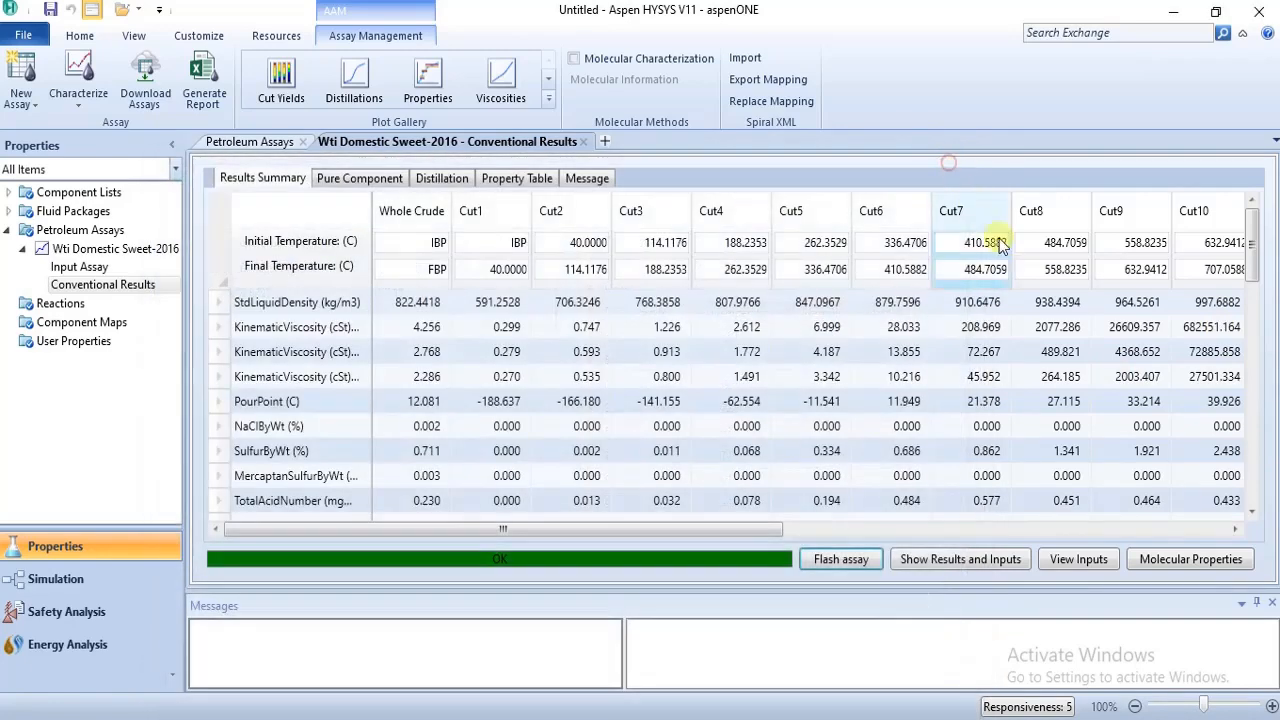
click(995, 556)
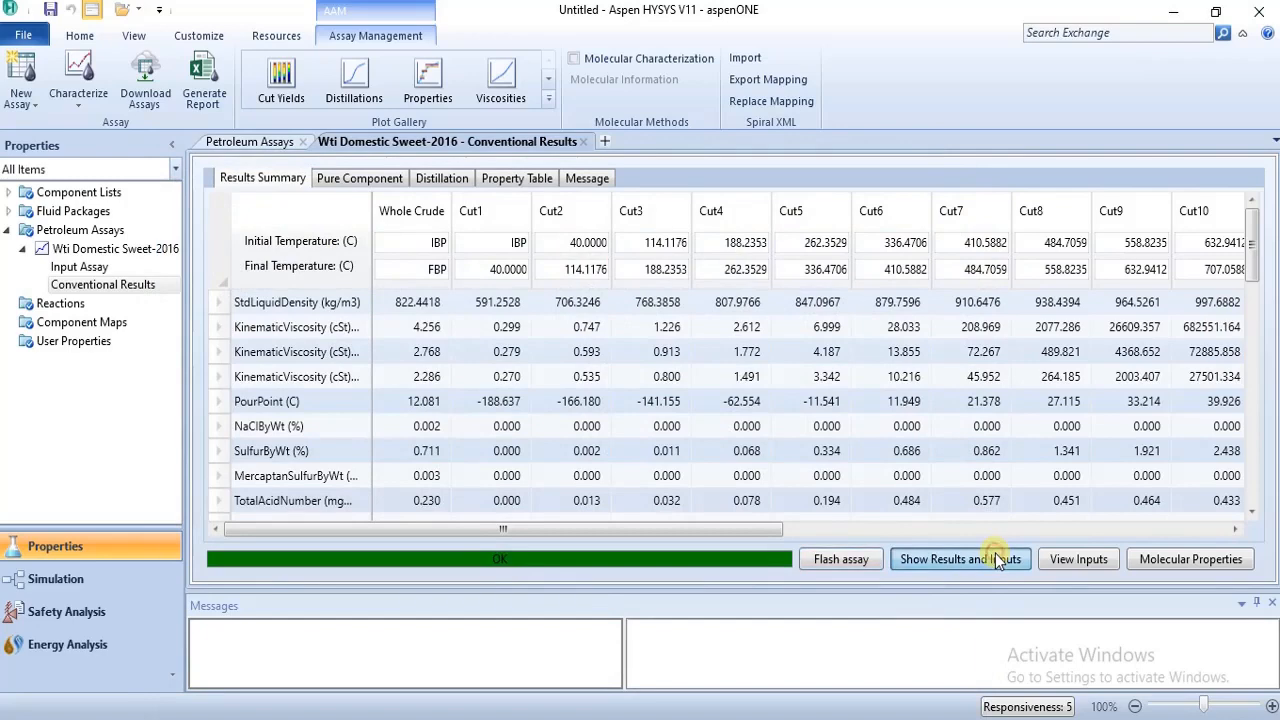
click(995, 559)
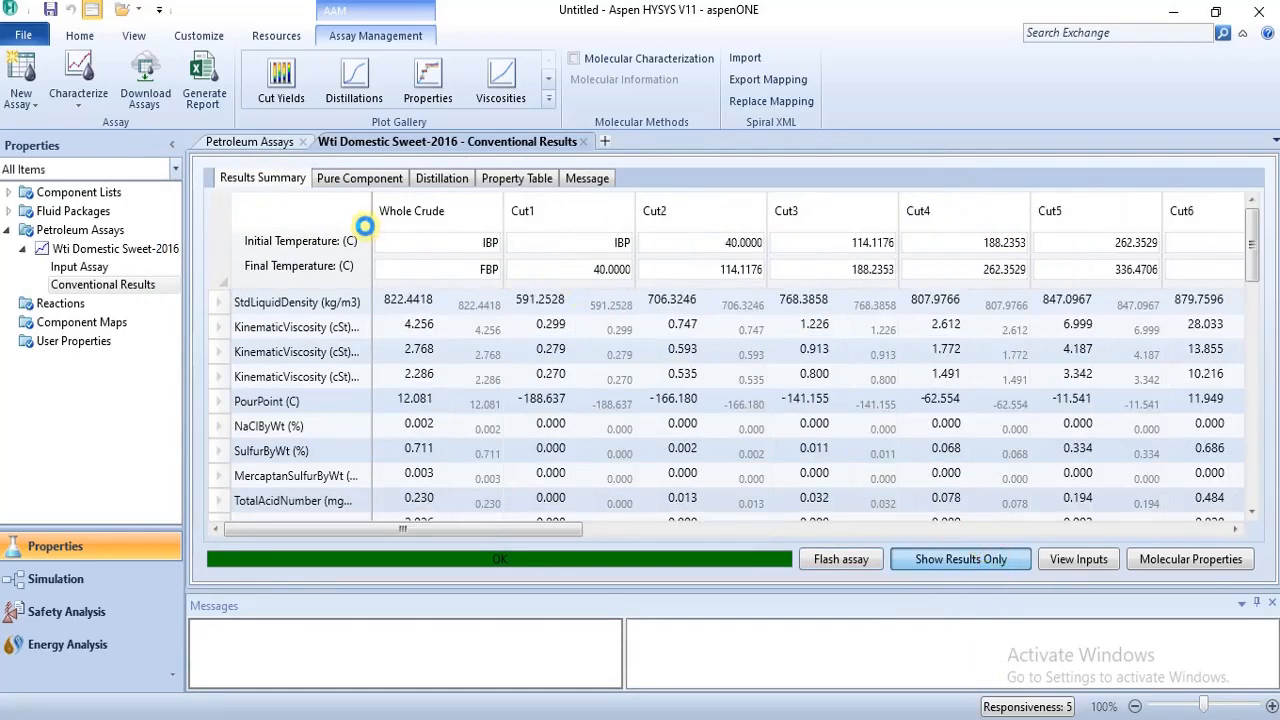
click(444, 179)
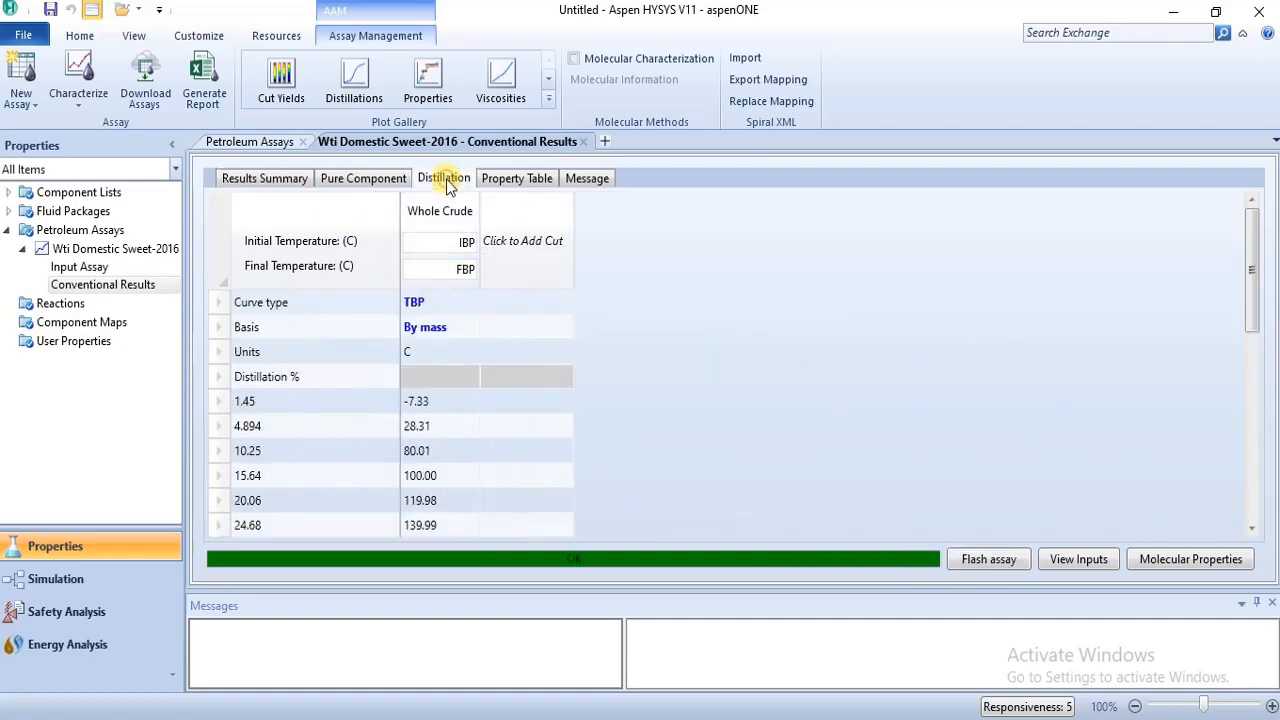
click(542, 180)
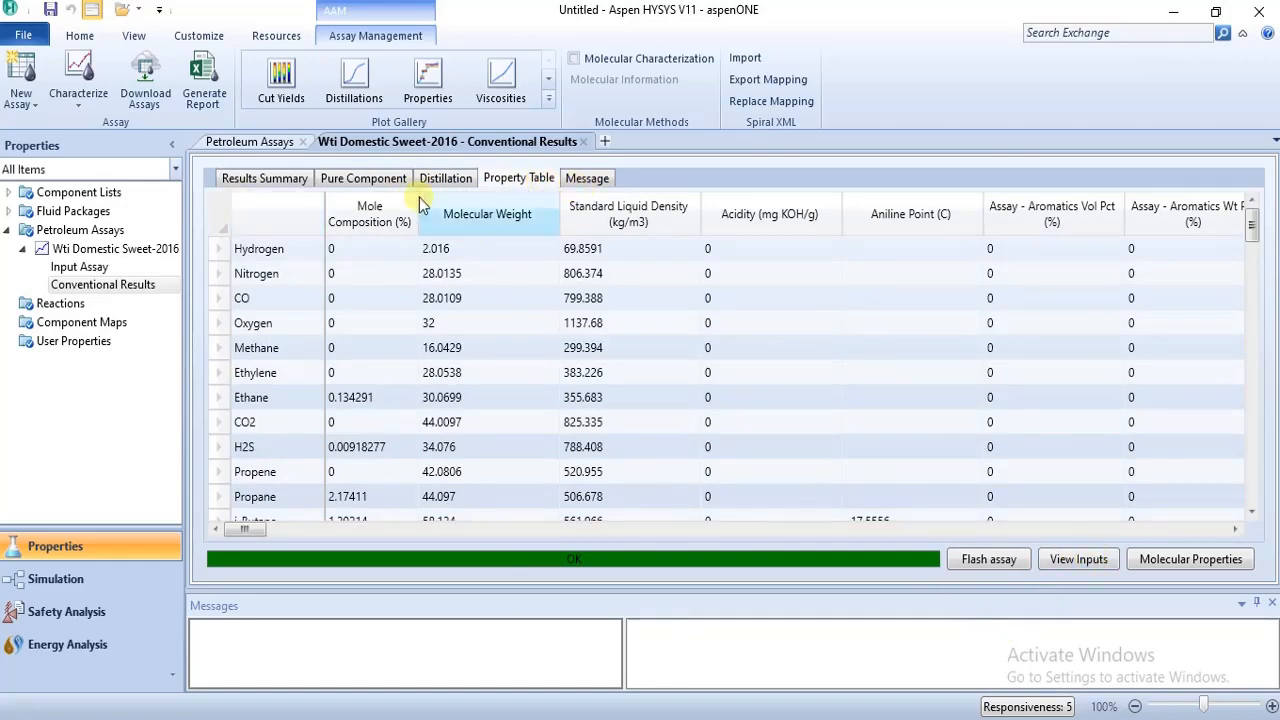
click(264, 177)
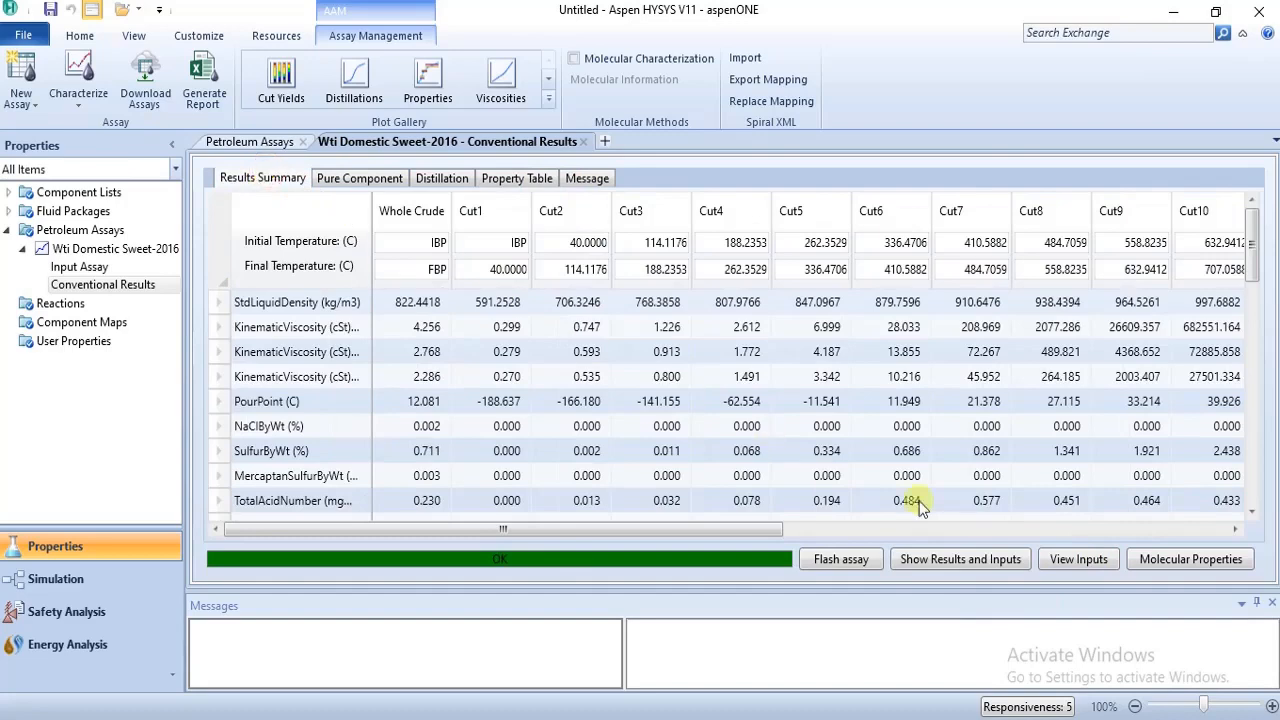
click(1157, 559)
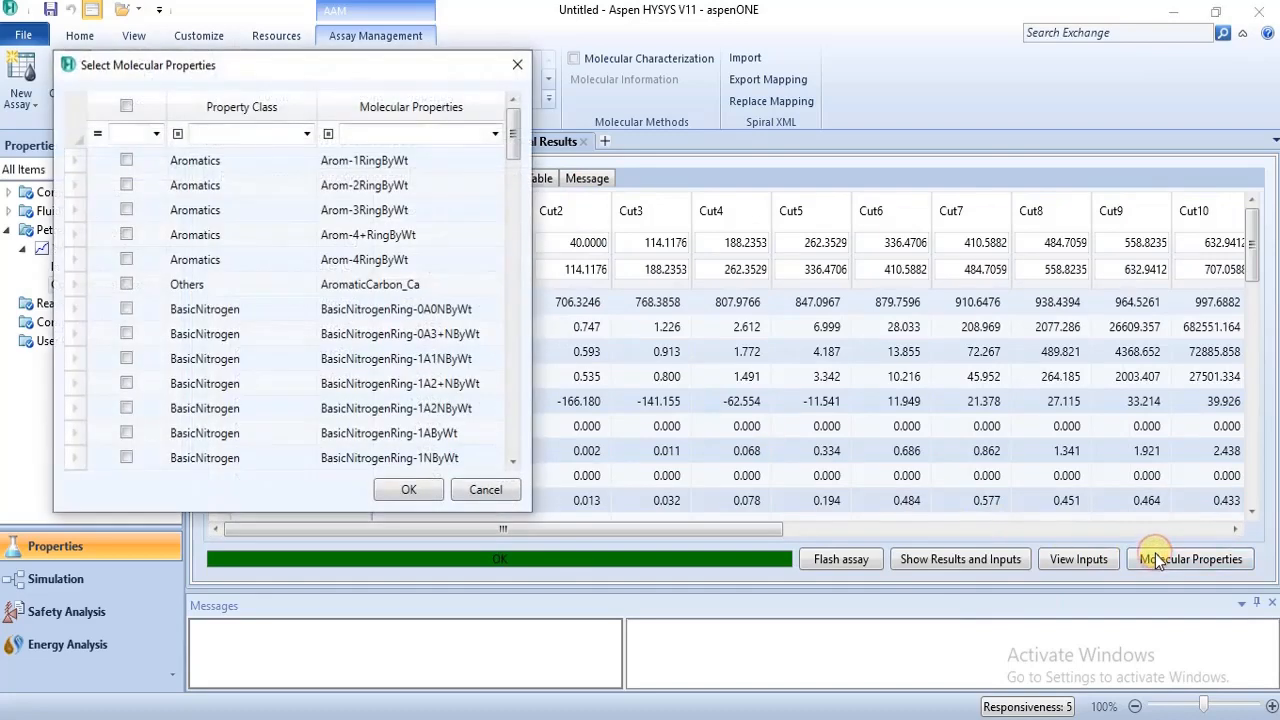
click(517, 67)
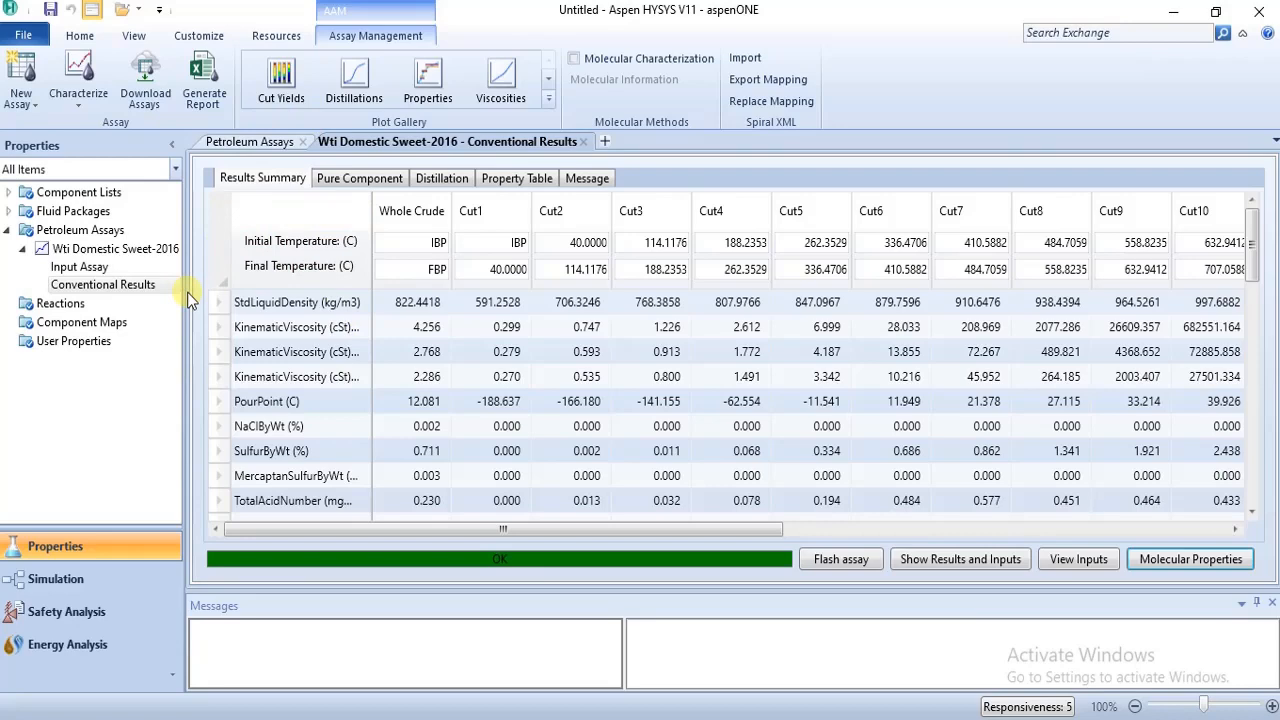
- View the Cut Yields, Distillations and Viscosities plots of the Wti Domestic Sweet-2016 assay, closing each one
click(282, 100)
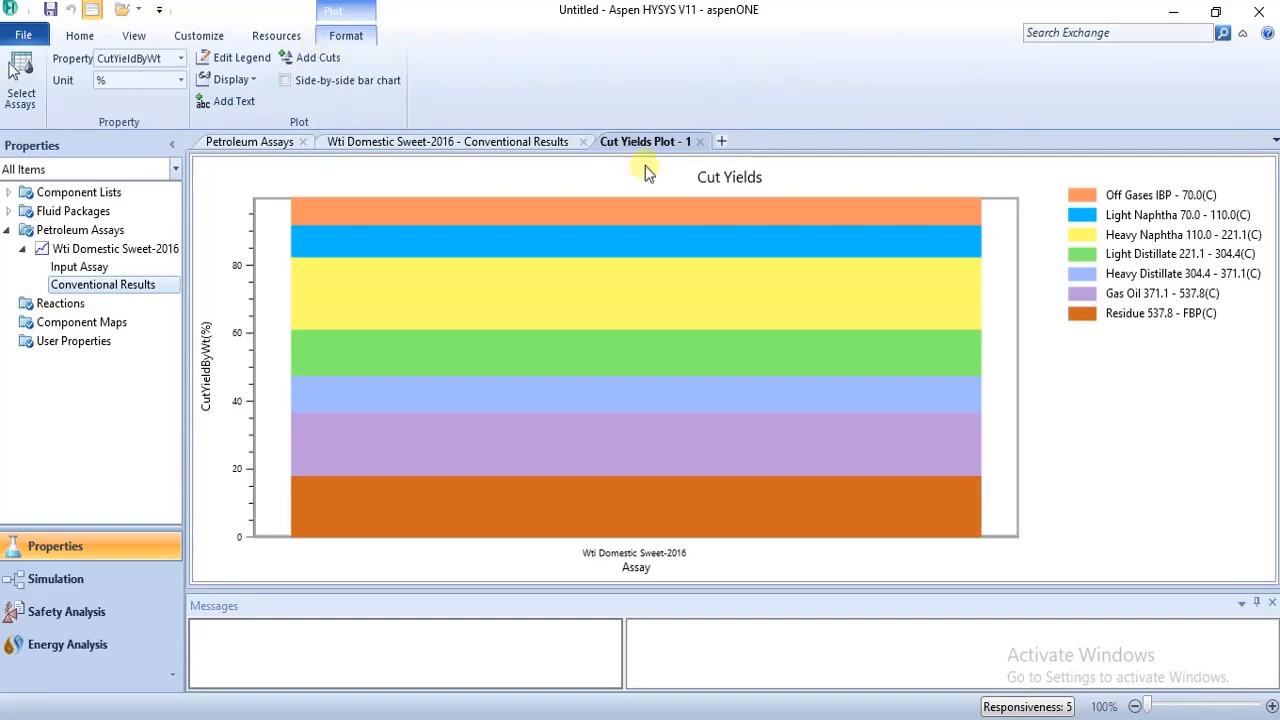
click(700, 143)
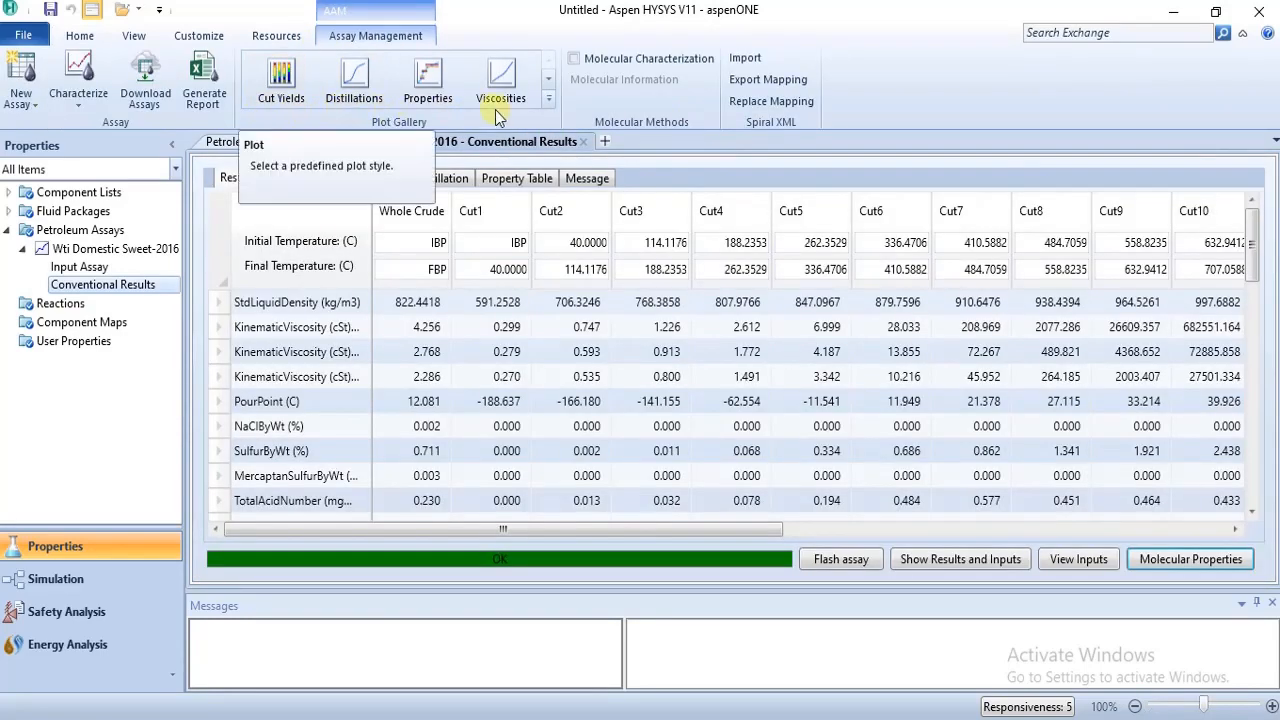
click(352, 80)
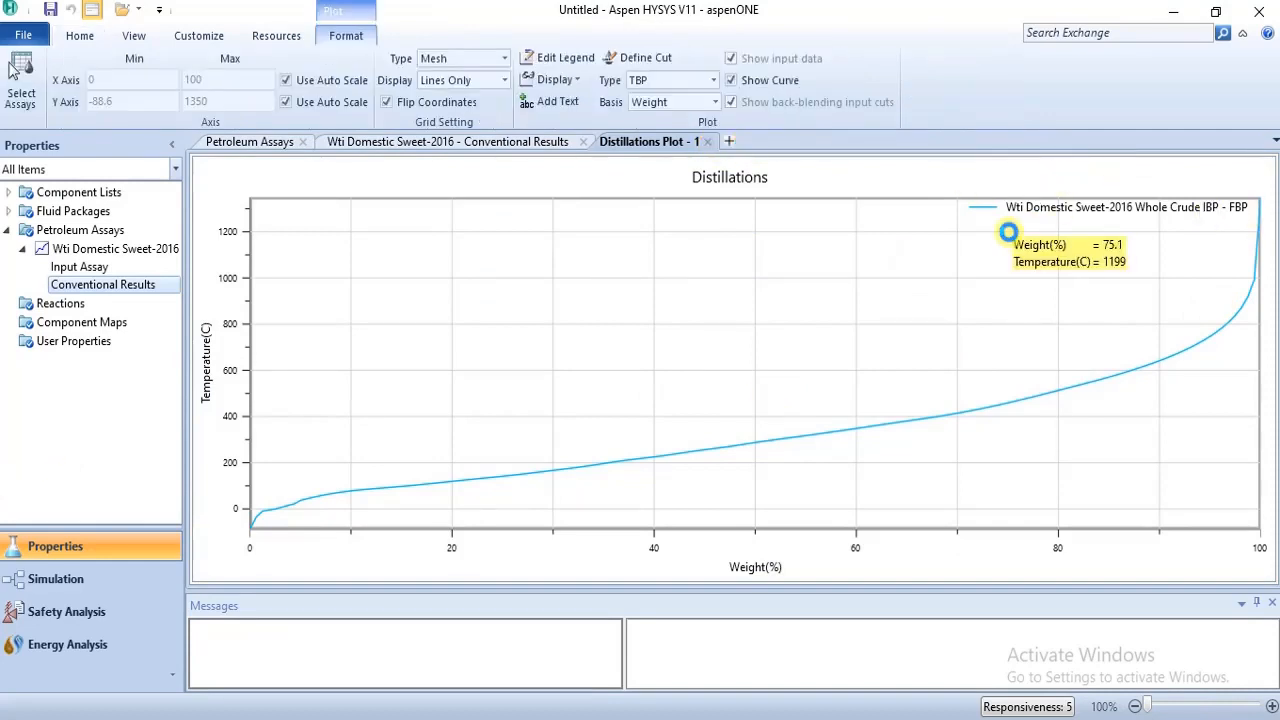
click(708, 142)
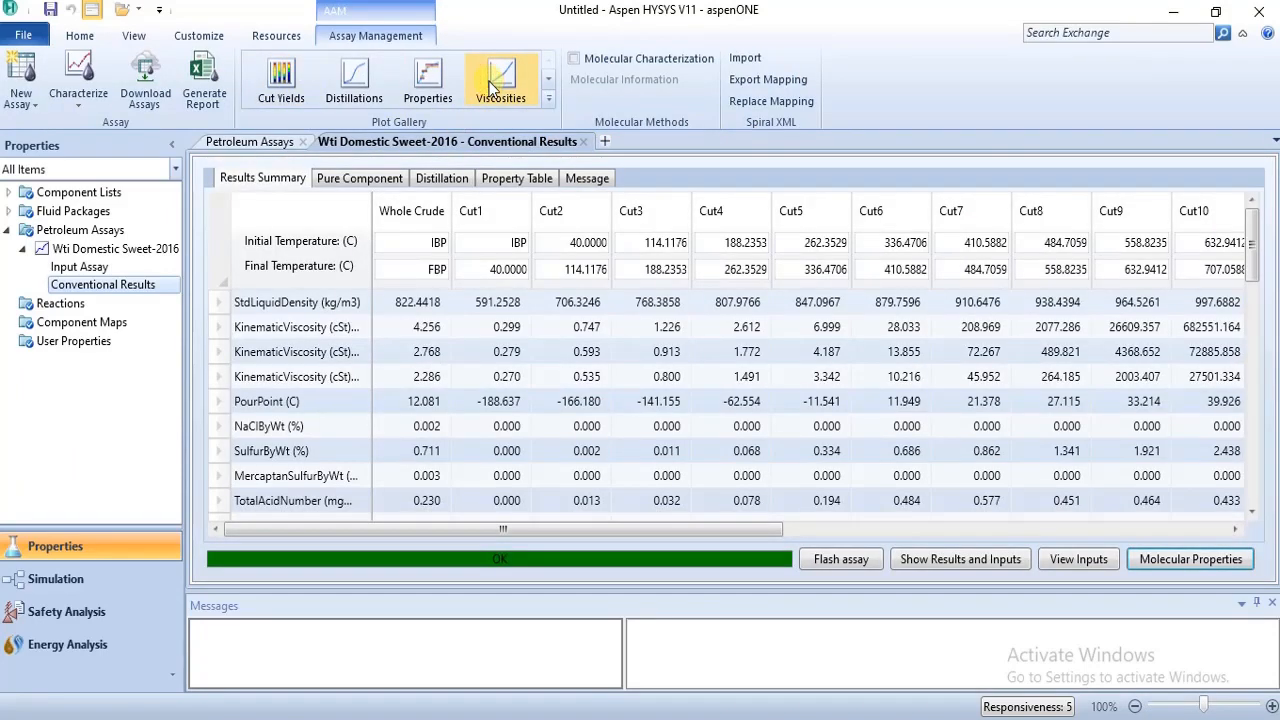
click(490, 88)
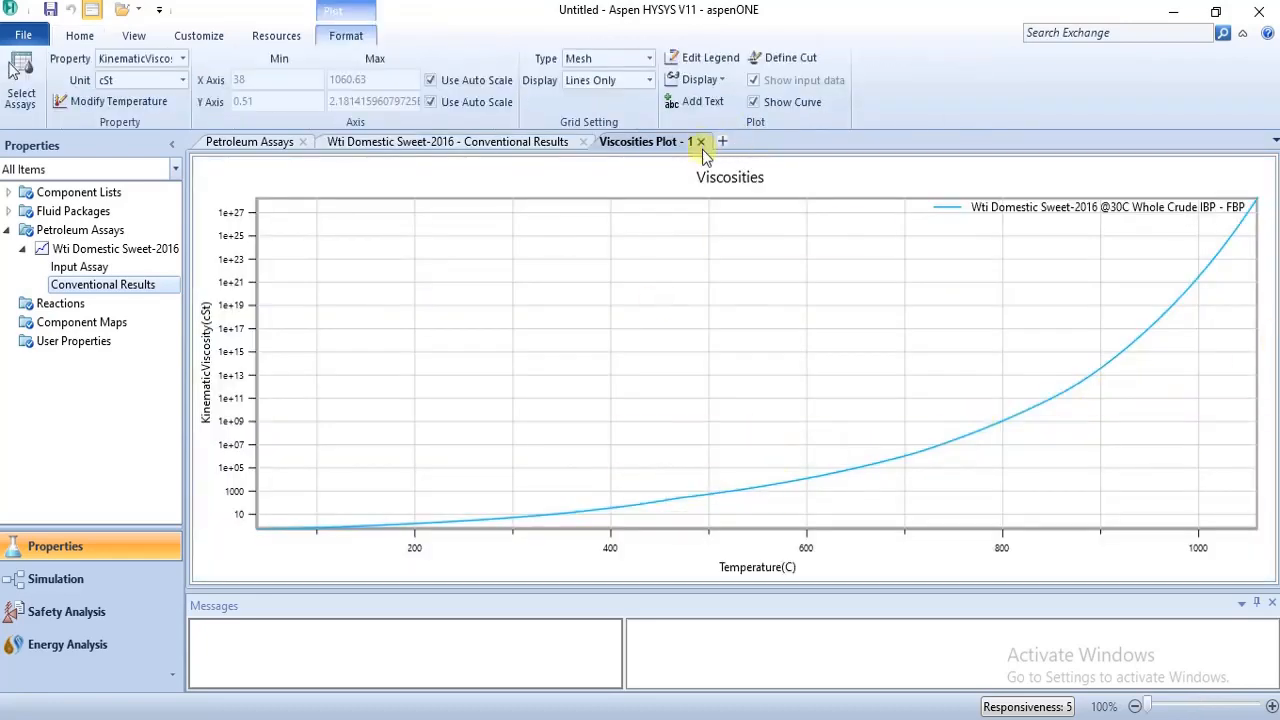
click(701, 143)
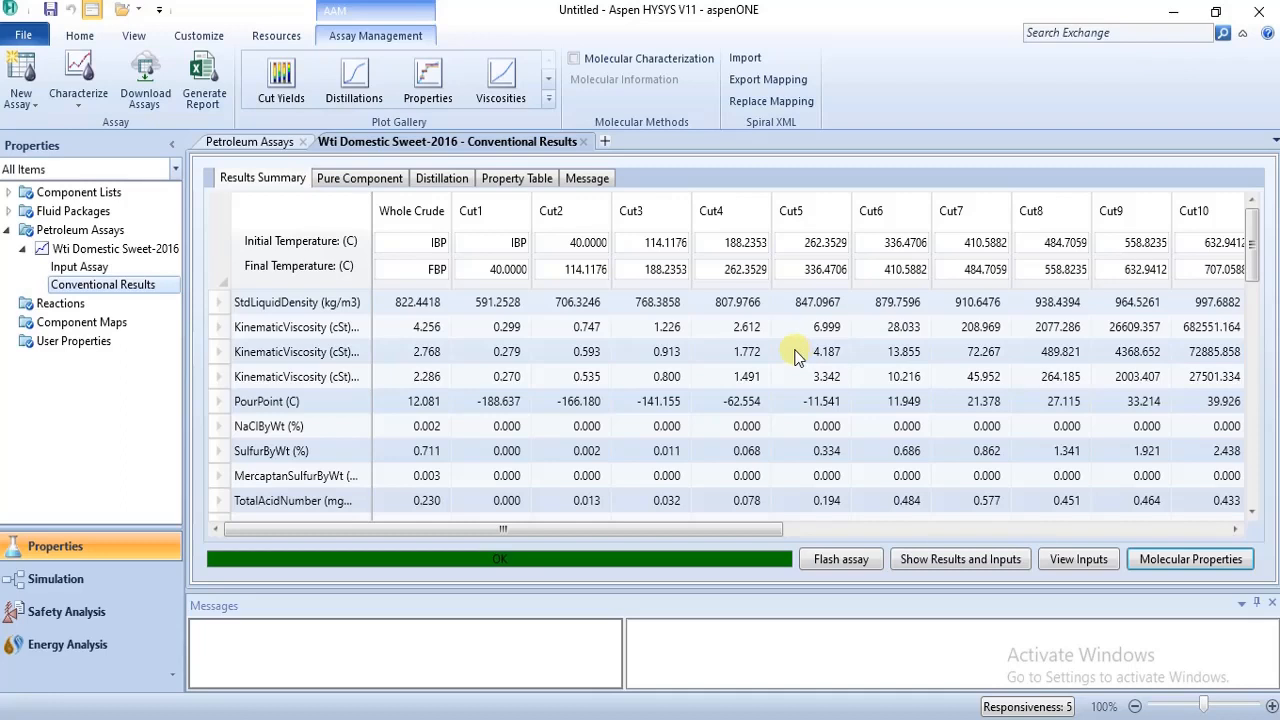
click(42, 116)
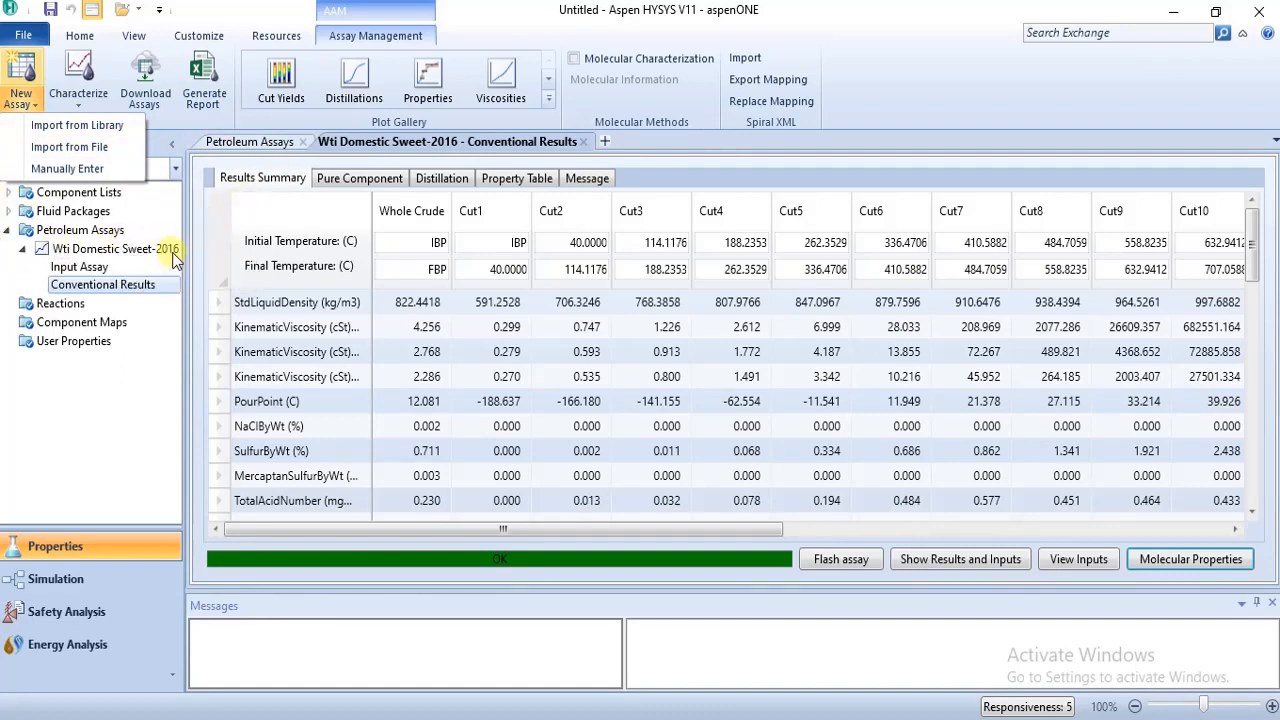
click(230, 216)
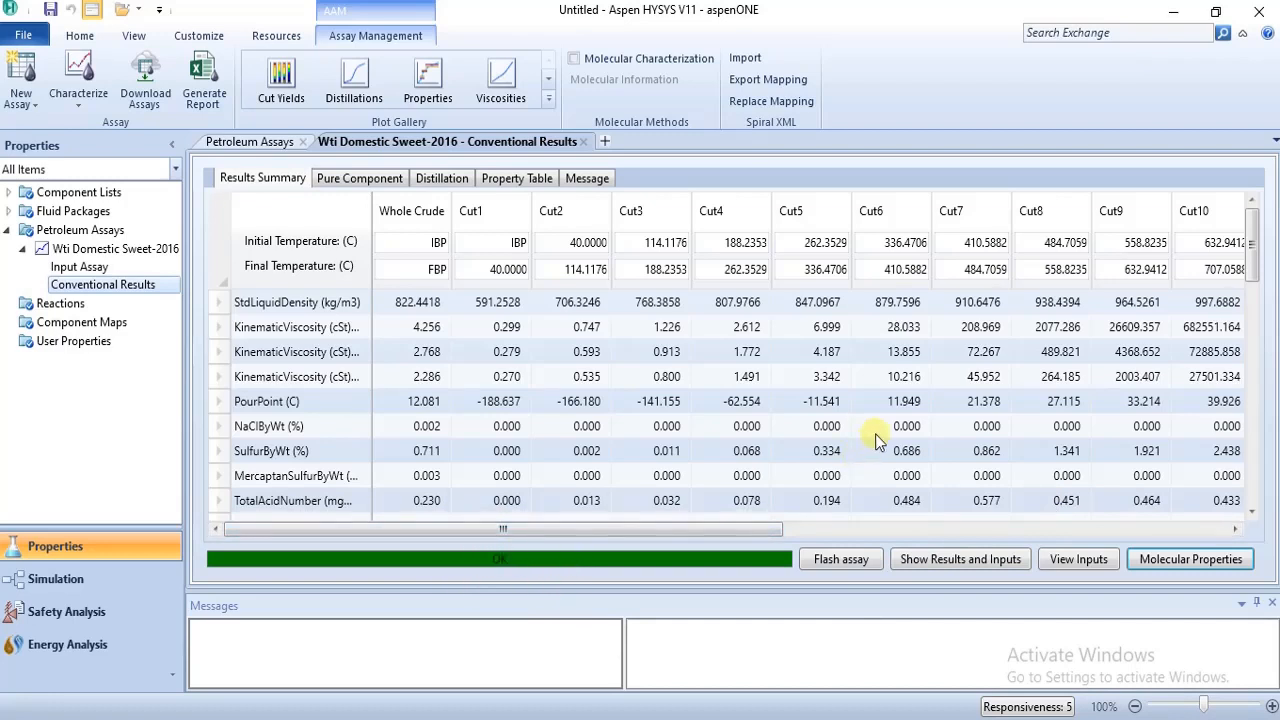
- View the empty main flowsheet in the simulation environment without the model palette, and return to the properties environment
click(58, 582)
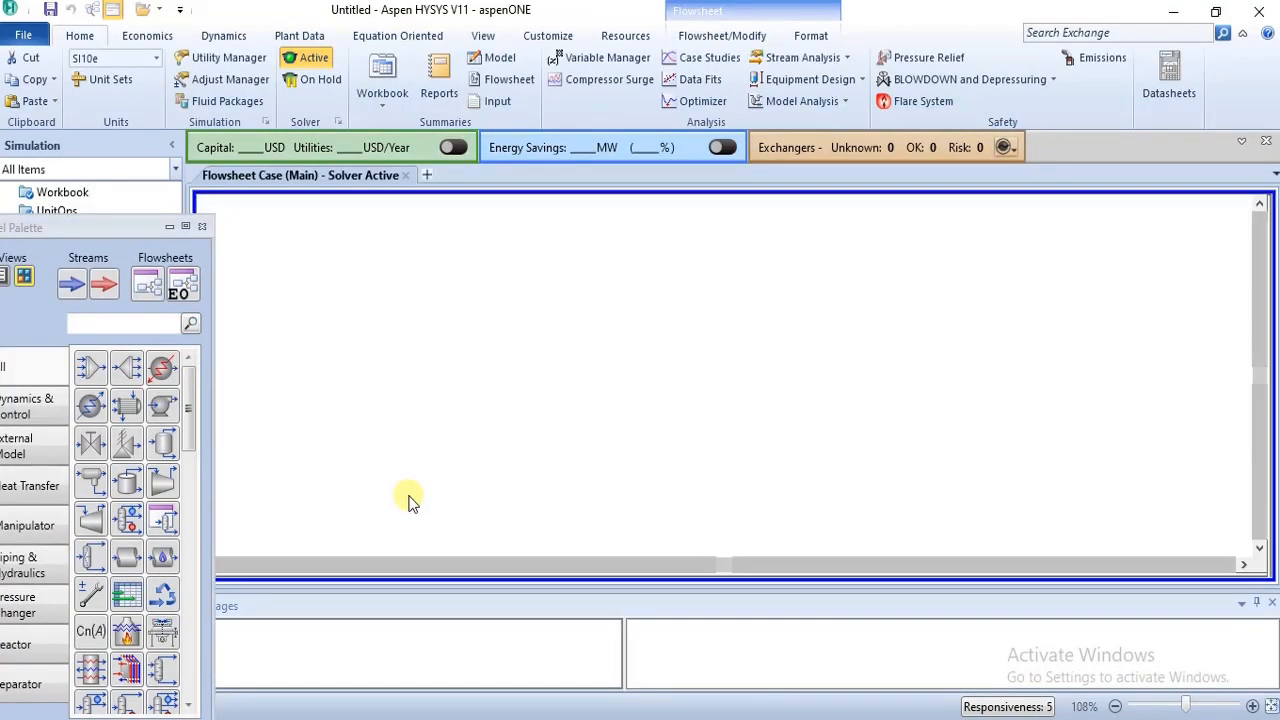
click(202, 228)
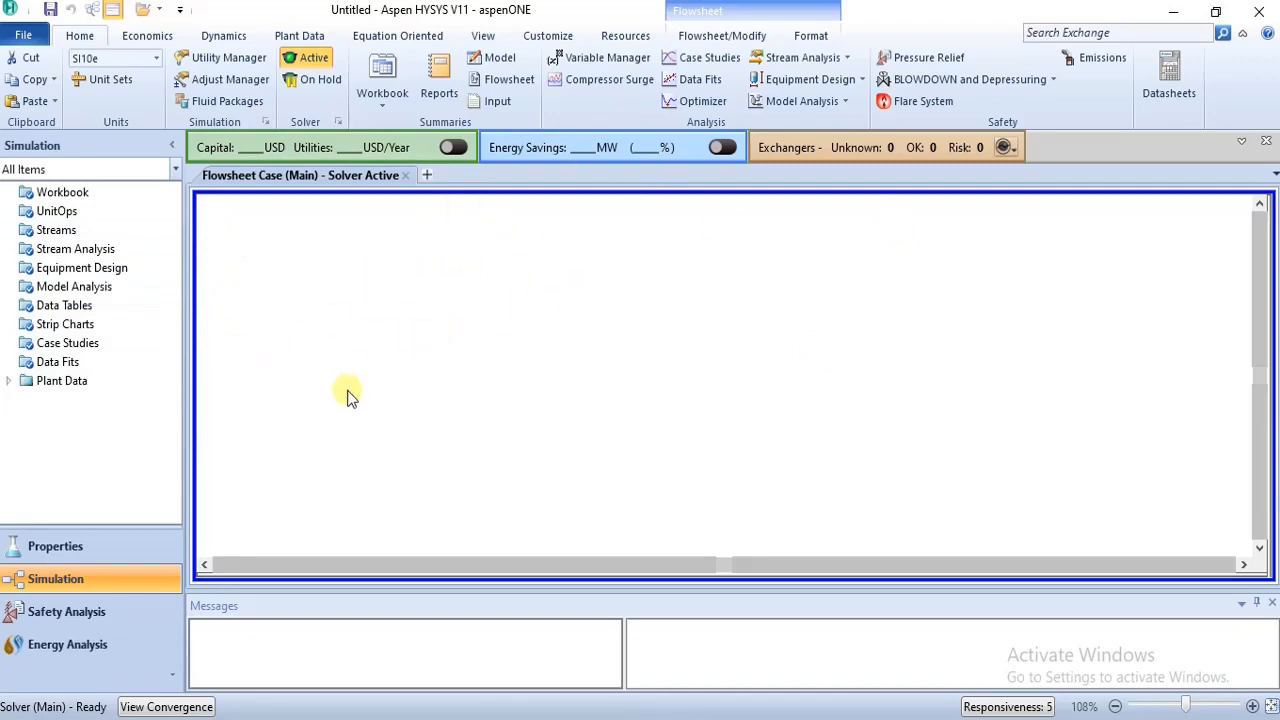
click(91, 553)
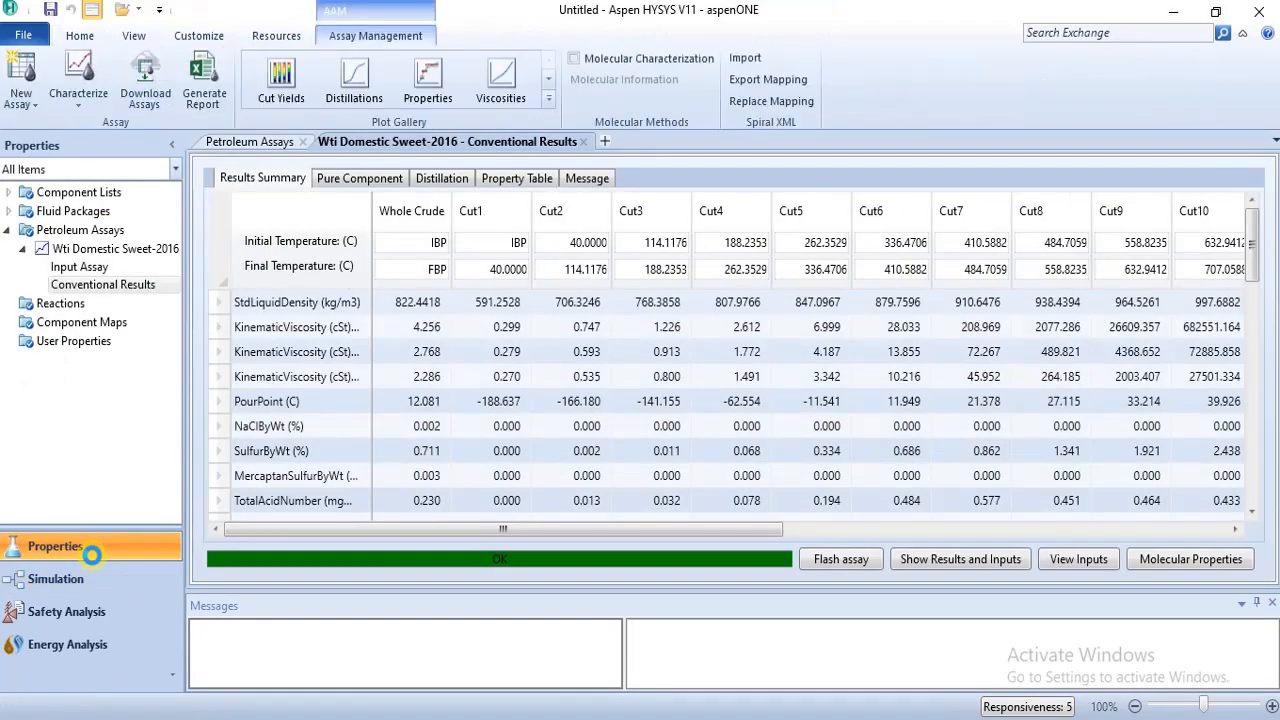
- Examine the assay data formats and file browser available for importing an assay from file, closing both without importing
click(33, 105)
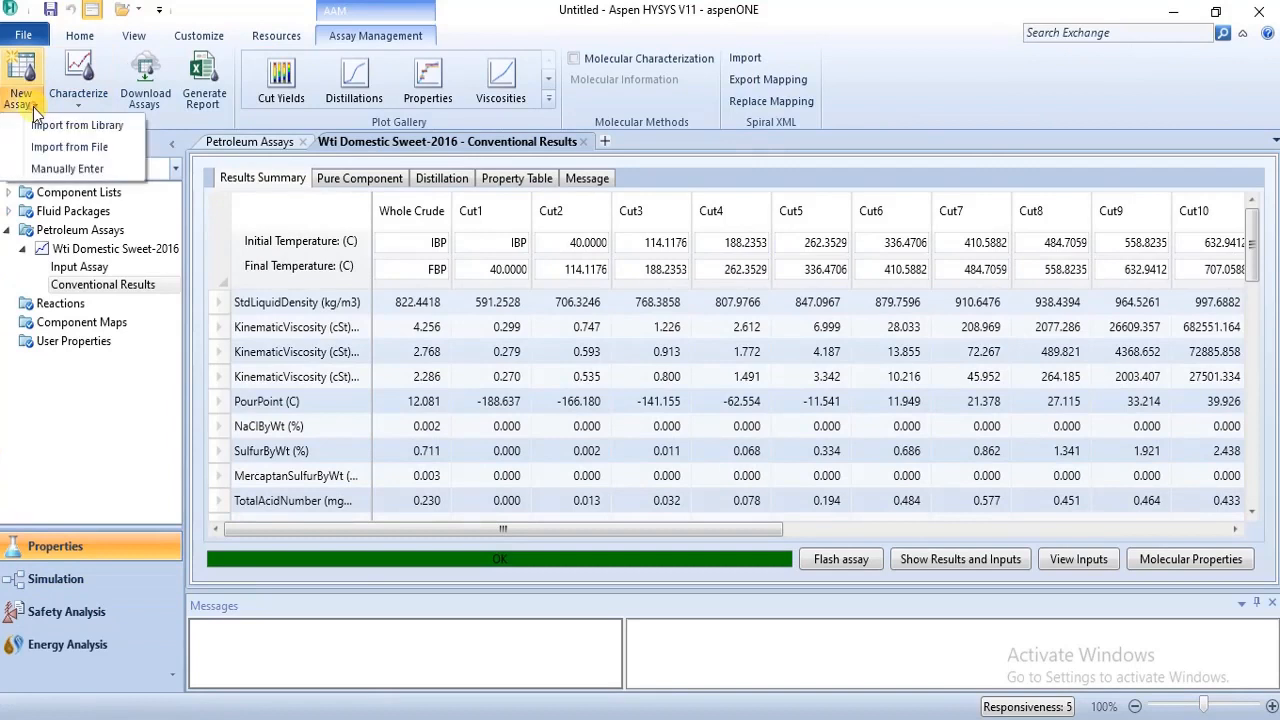
click(133, 150)
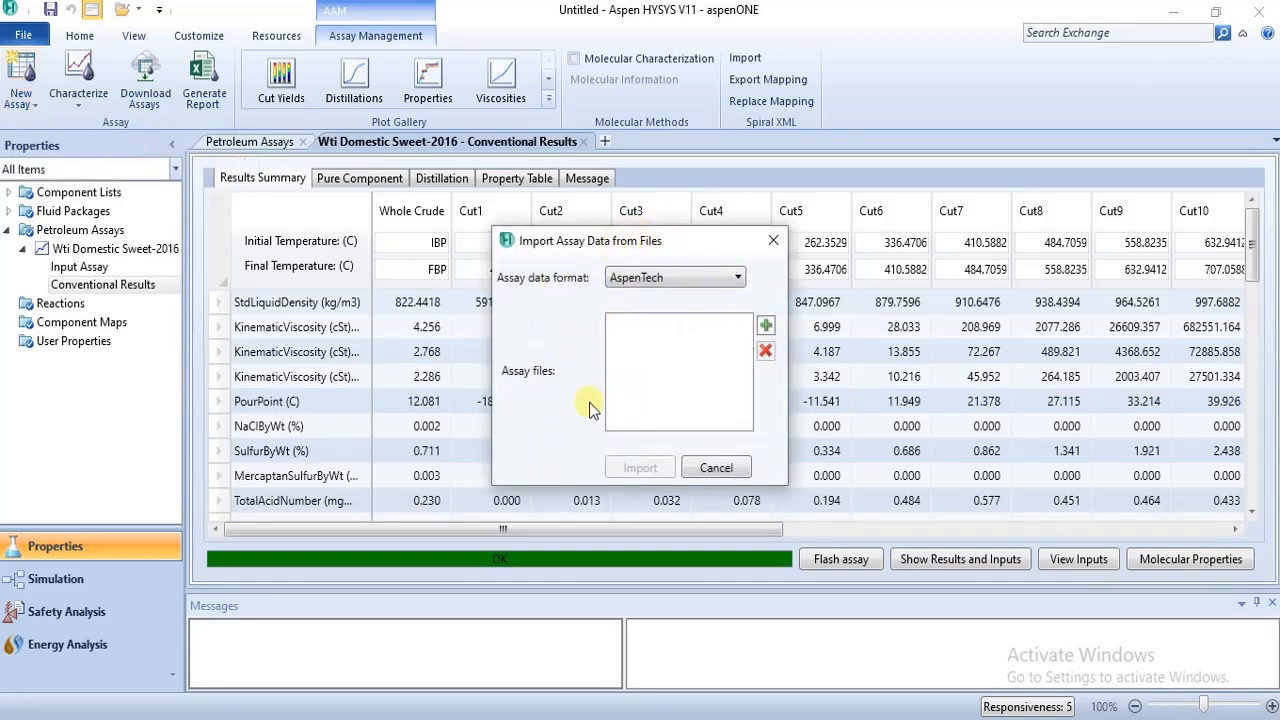
click(738, 277)
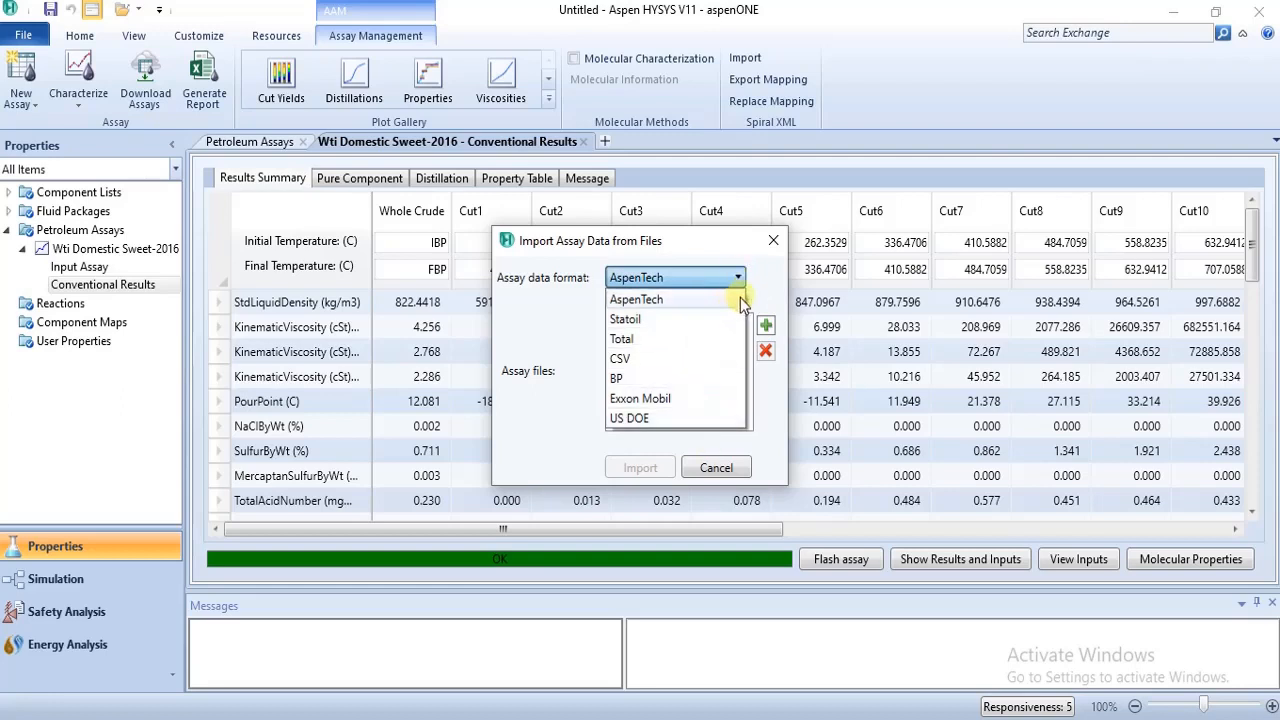
click(768, 425)
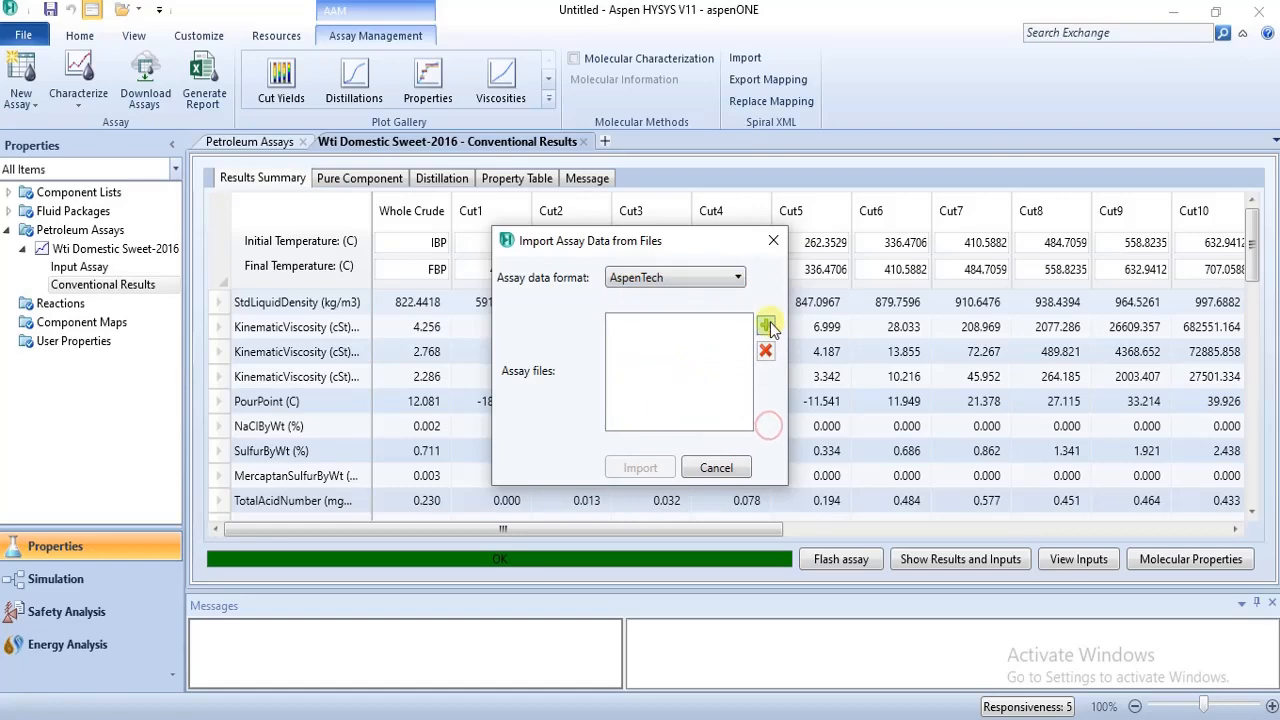
click(768, 325)
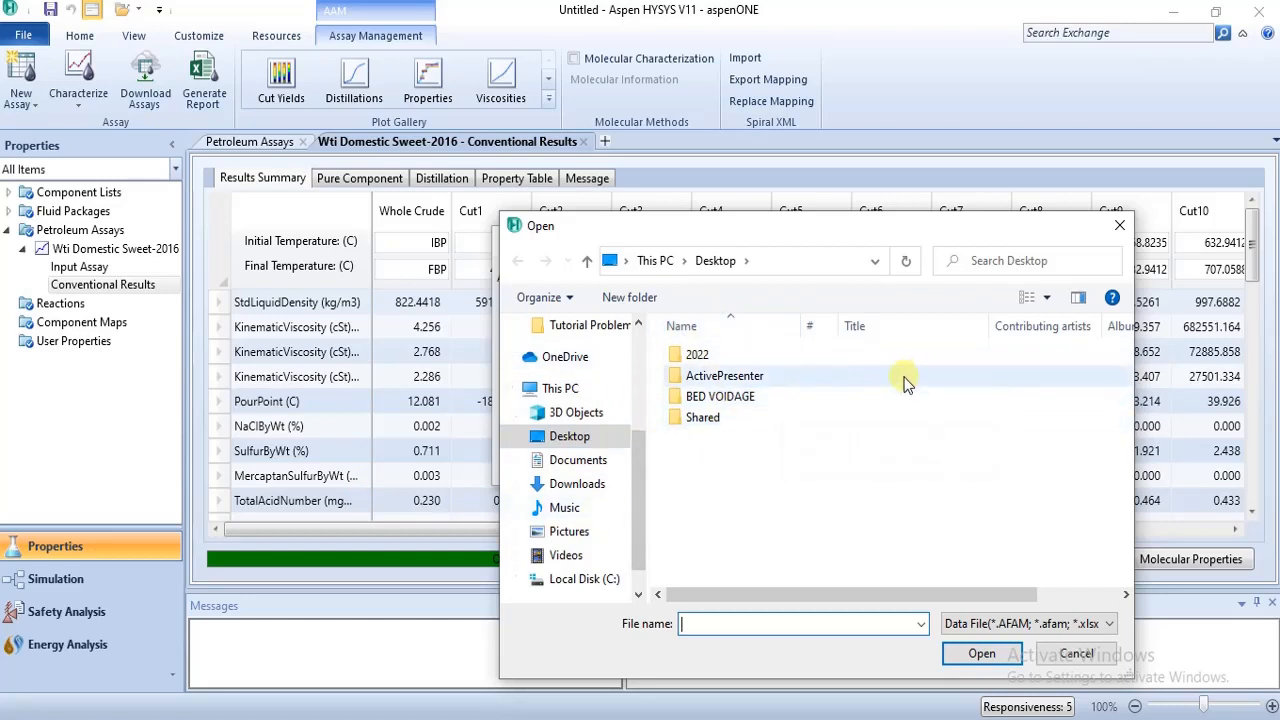
click(1120, 225)
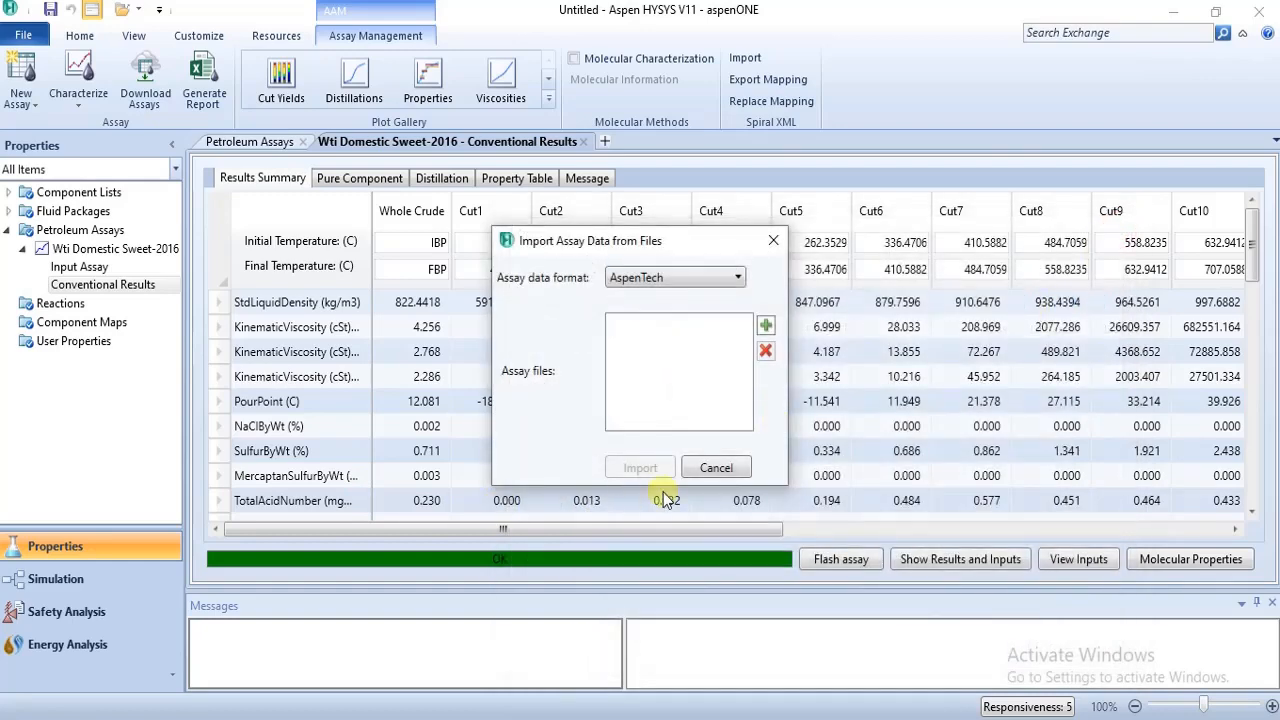
click(774, 242)
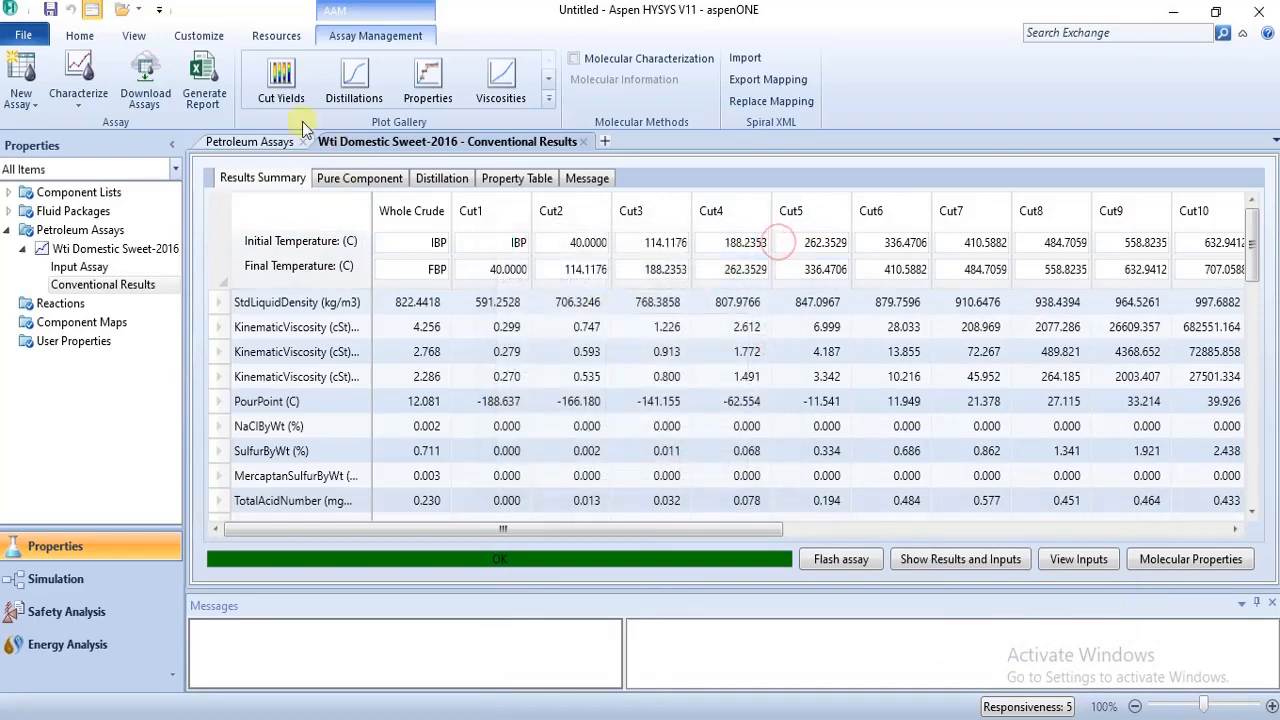
- Start a manually entered petroleum assay using the Assay Components Celsius to 850C component list
click(24, 102)
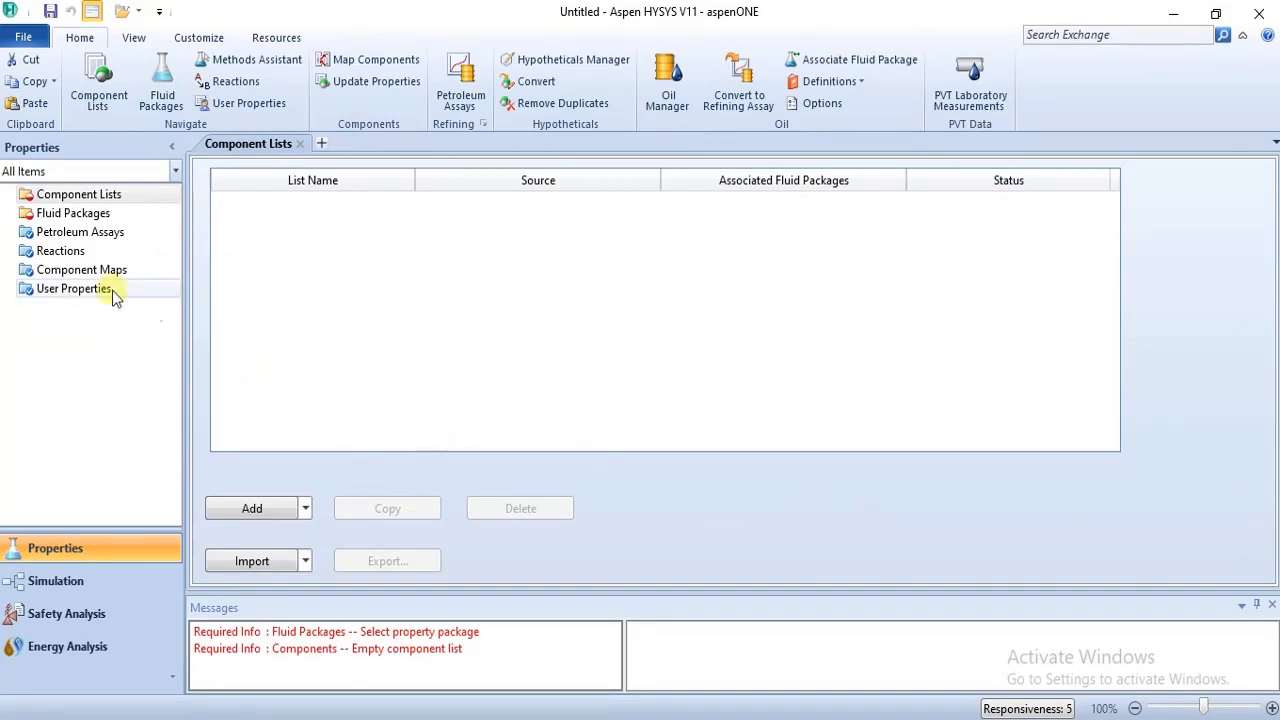
click(94, 235)
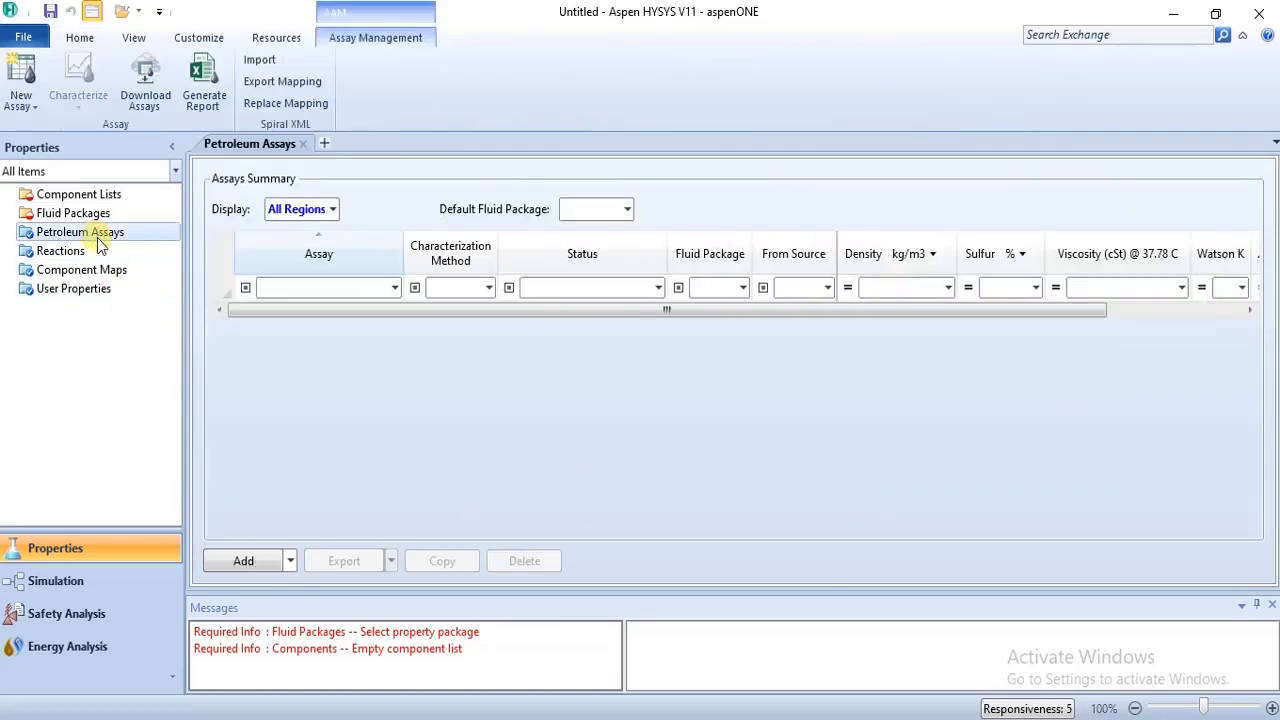
click(34, 105)
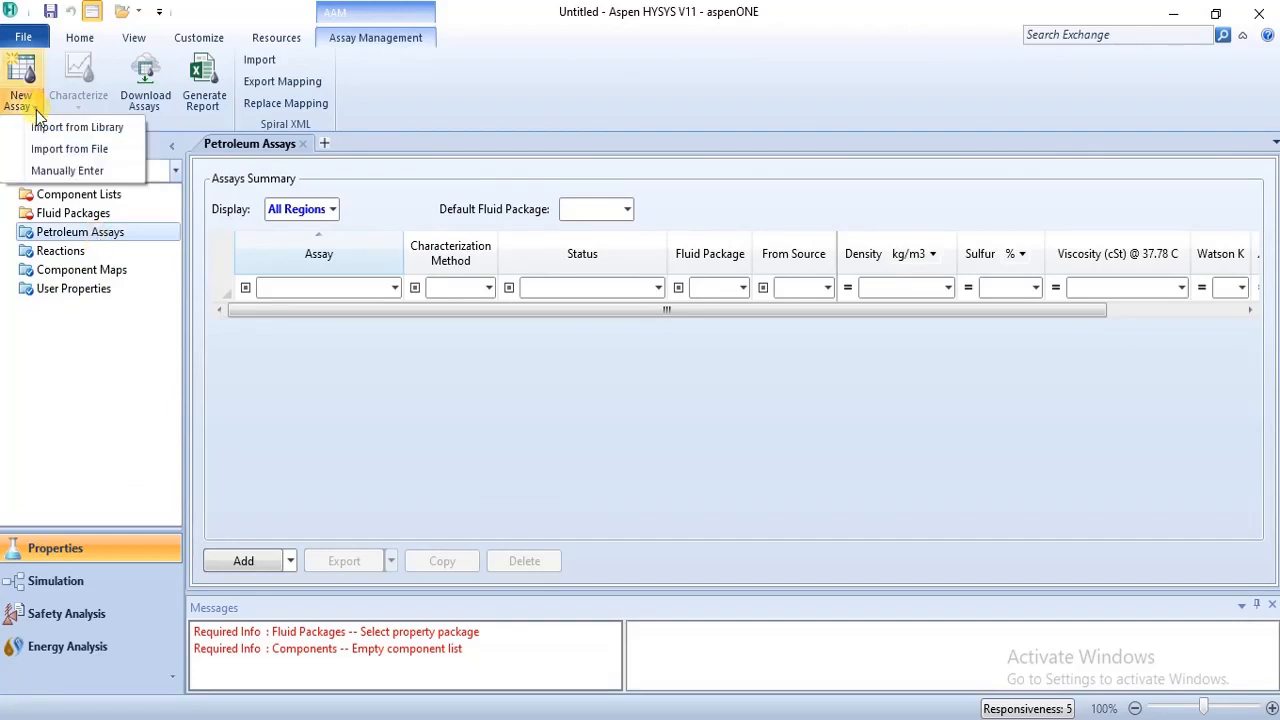
click(60, 172)
click(763, 391)
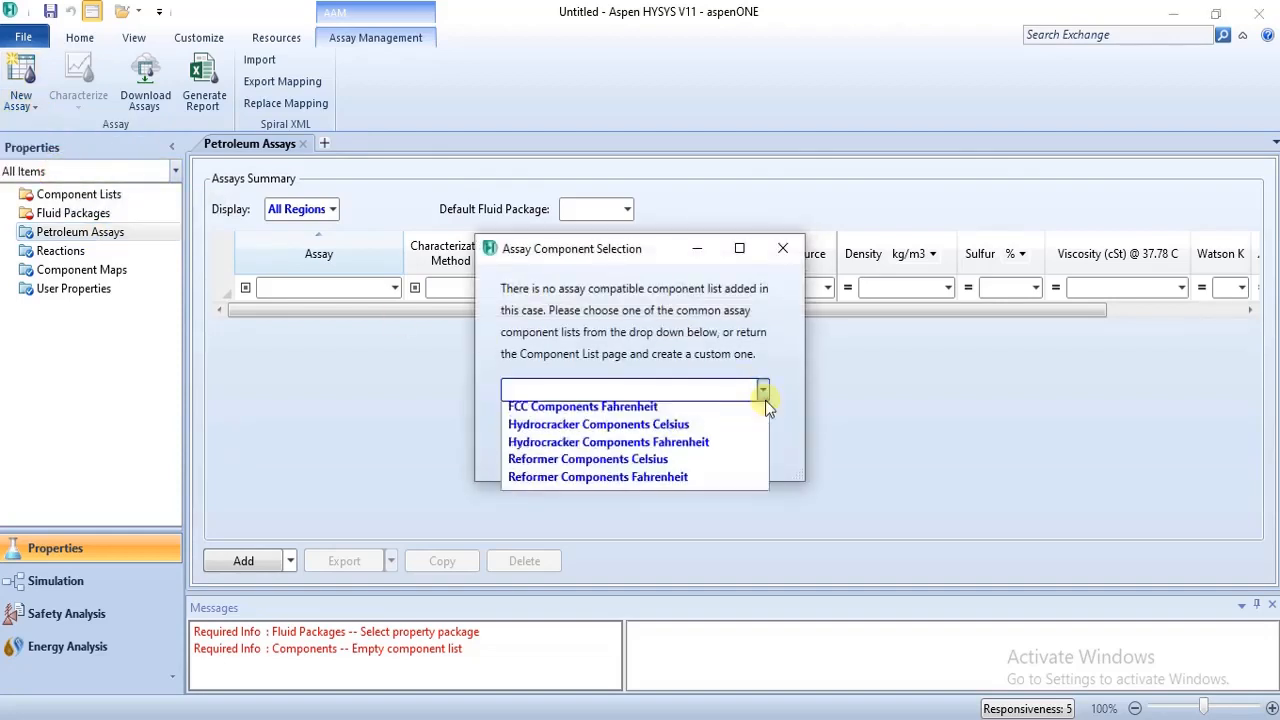
click(763, 419)
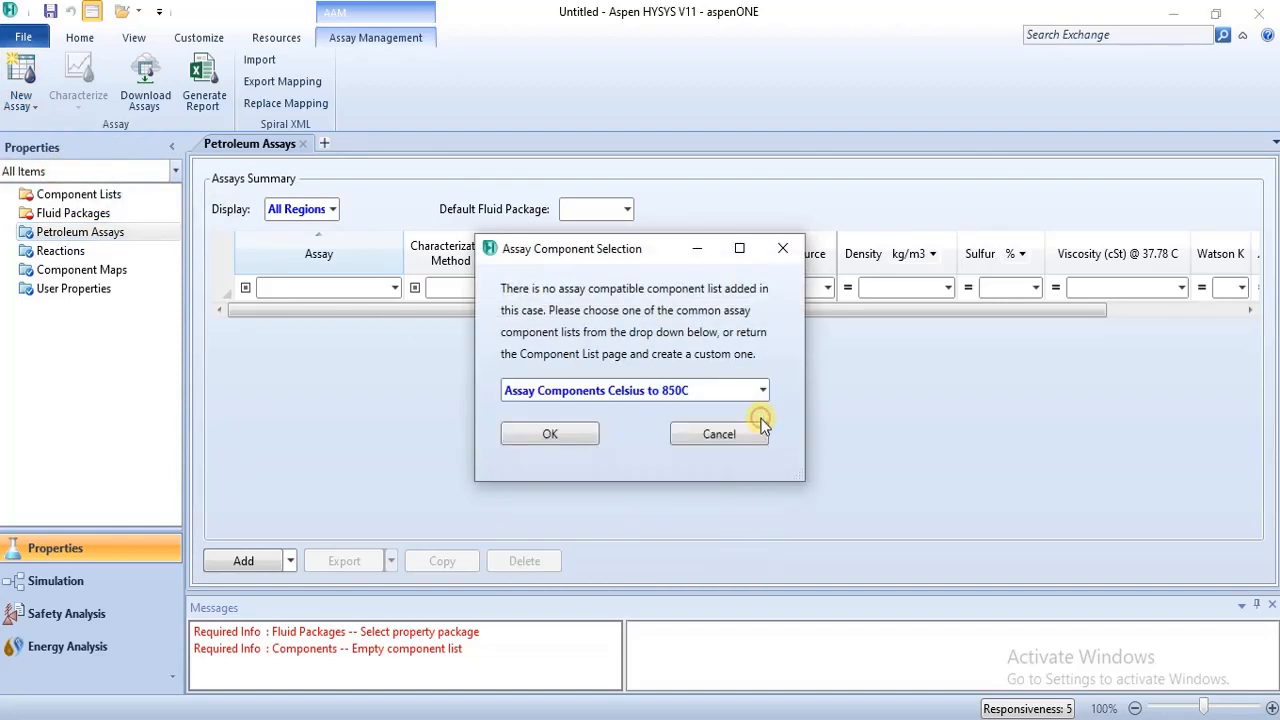
click(560, 432)
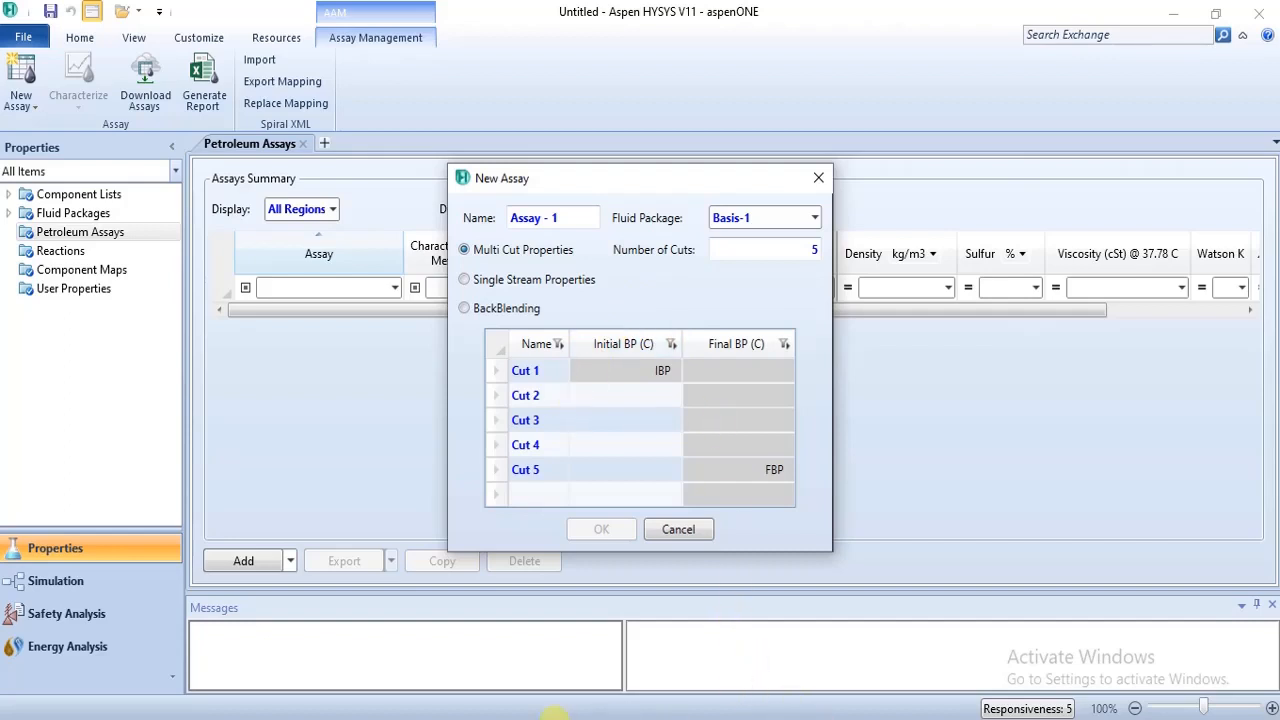
- Switch to the crude oil stream problem PDF in the browser, read its specifications and data tables, and return to the HYSYS new assay
mouse_move(521, 719)
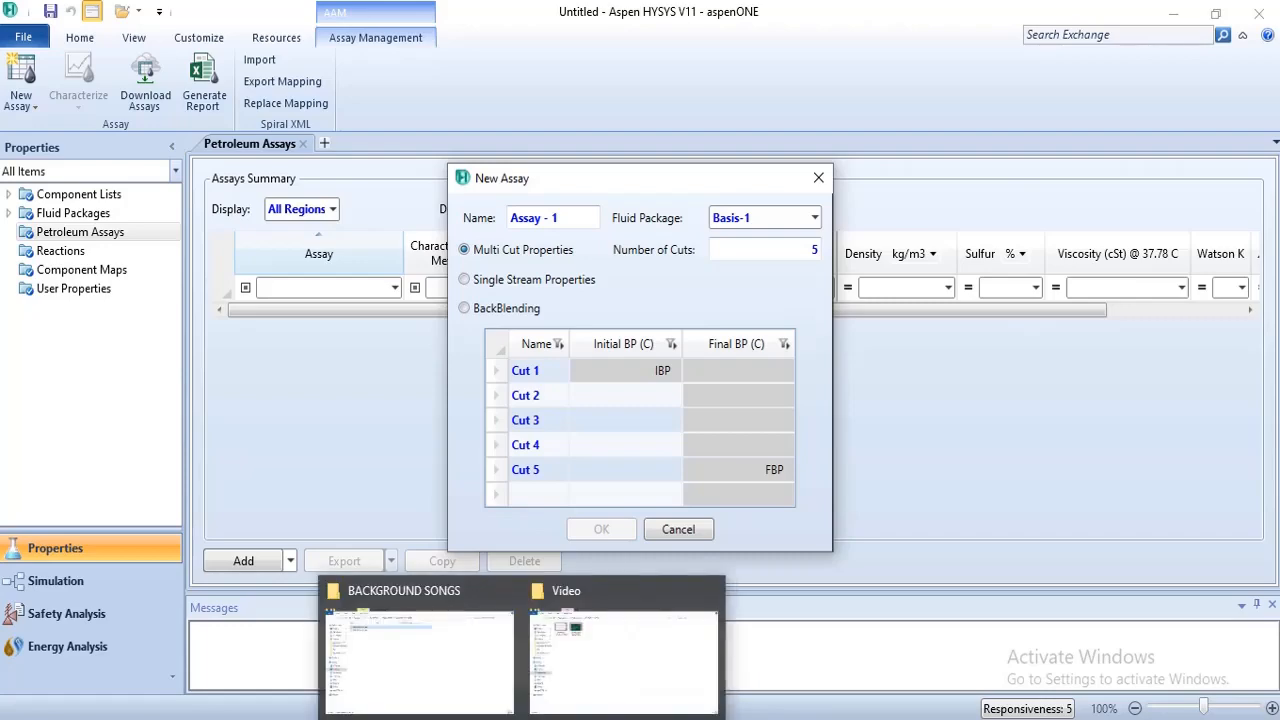
mouse_move(470, 719)
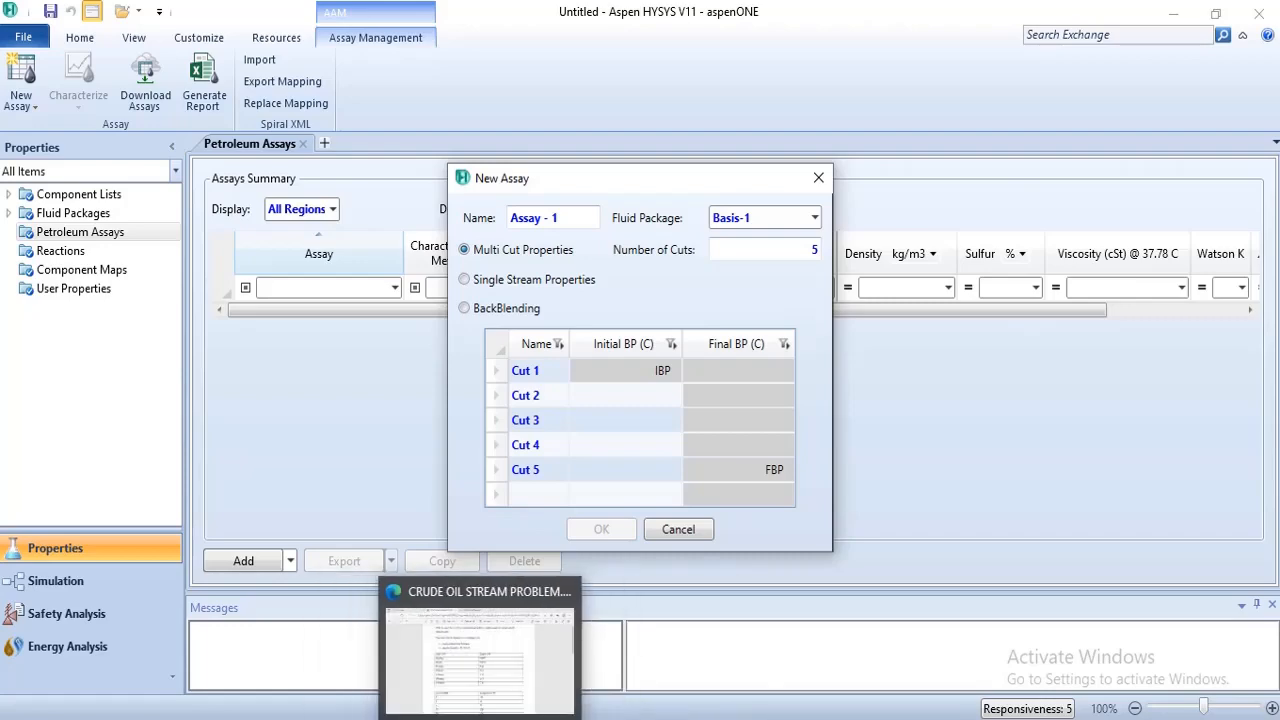
click(480, 665)
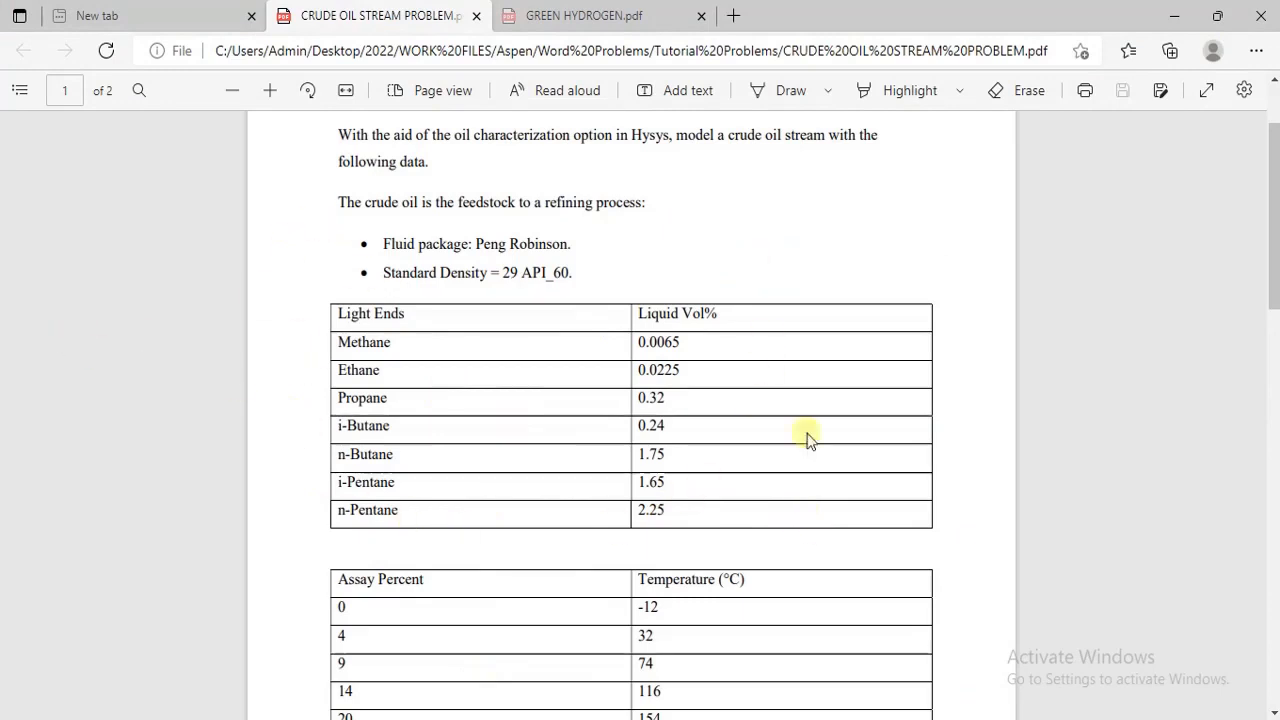
drag(1272, 220, 1272, 240)
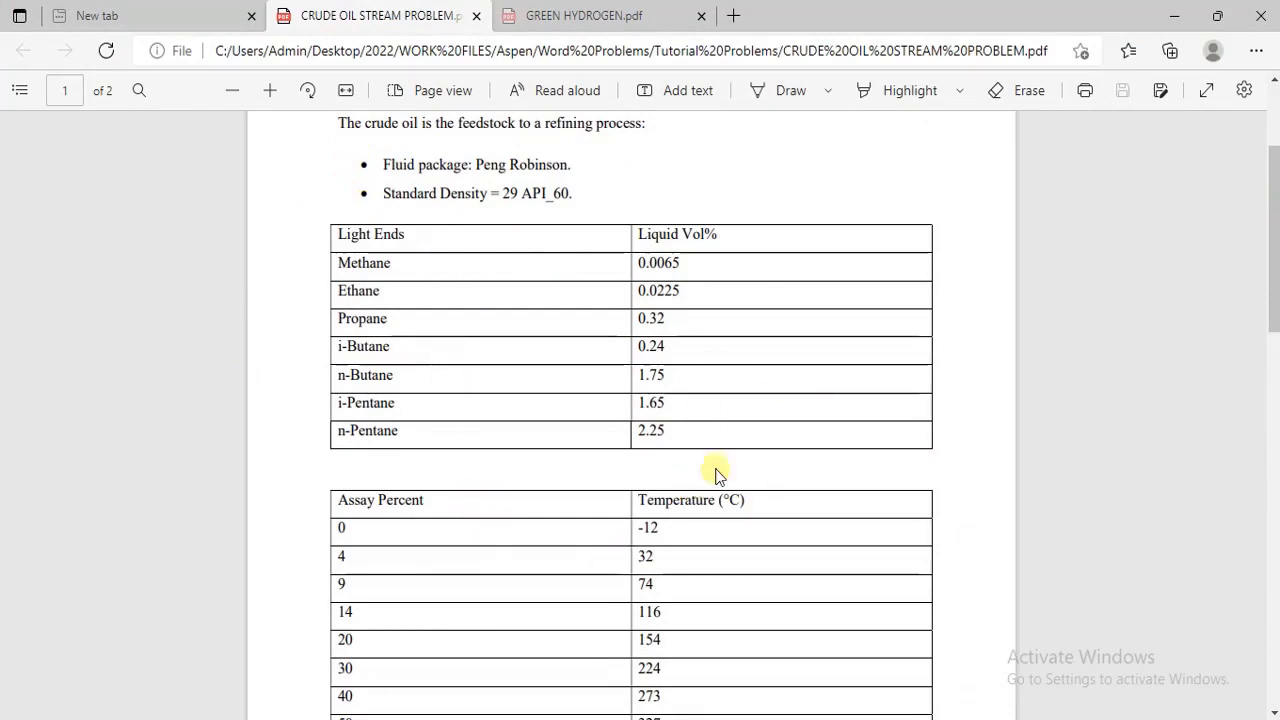
mouse_move(946, 719)
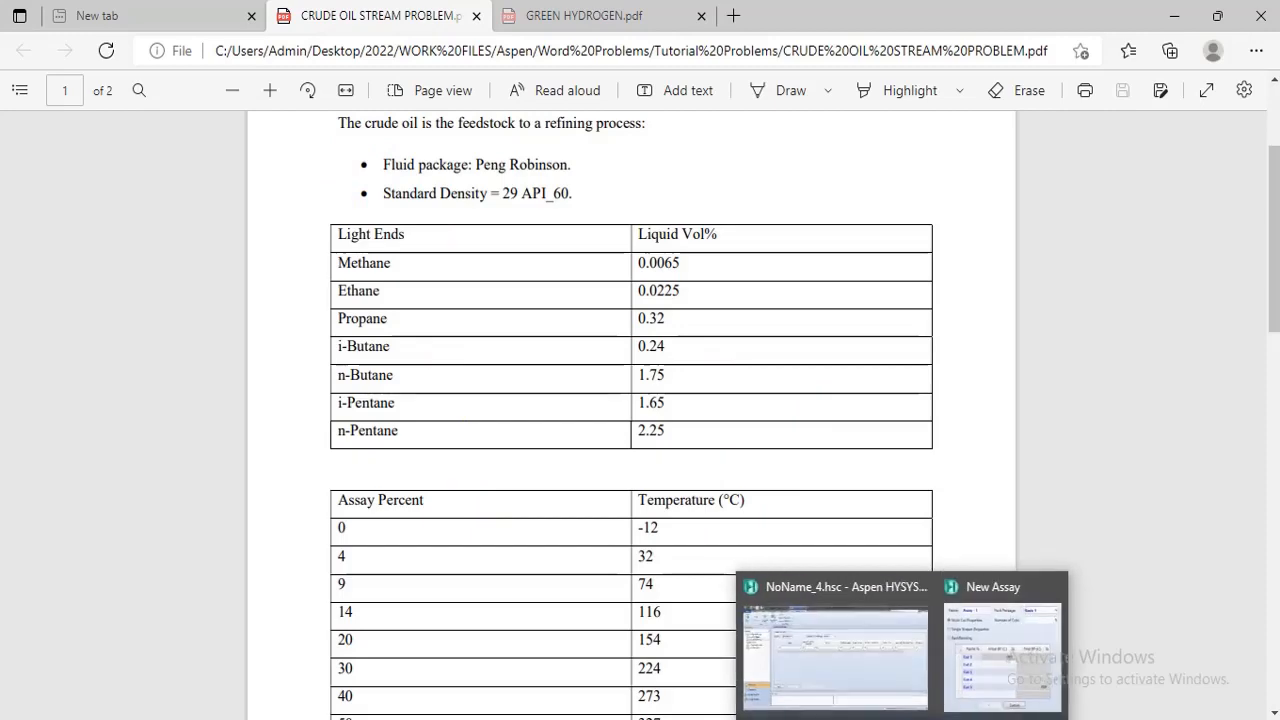
click(955, 648)
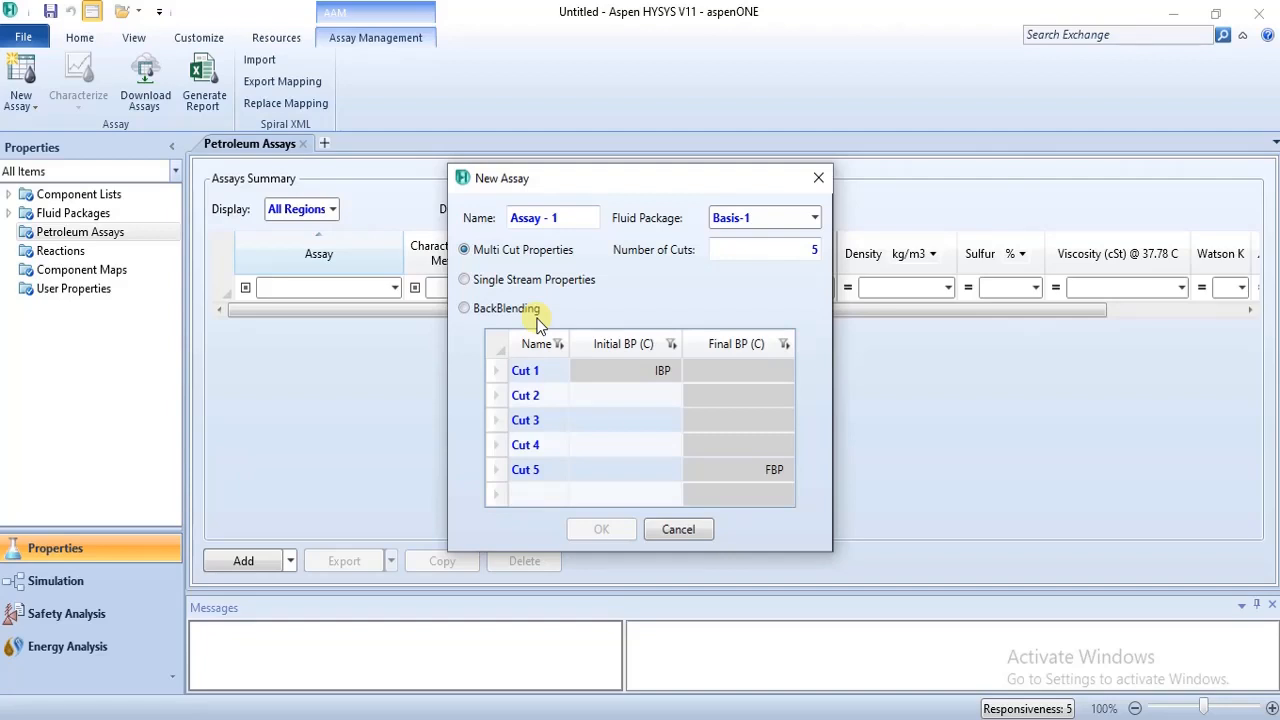
- Set the new assay to Single Stream Properties and check the distillation data in the crude oil stream problem PDF
click(491, 280)
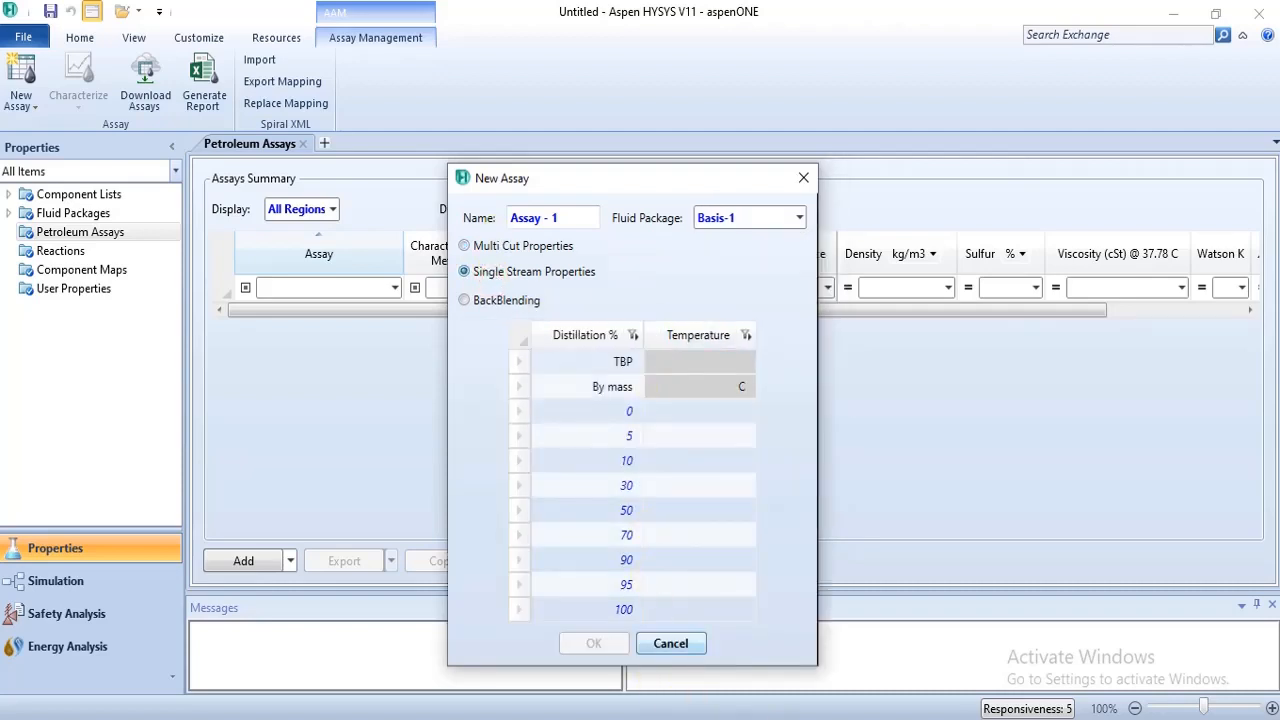
click(457, 671)
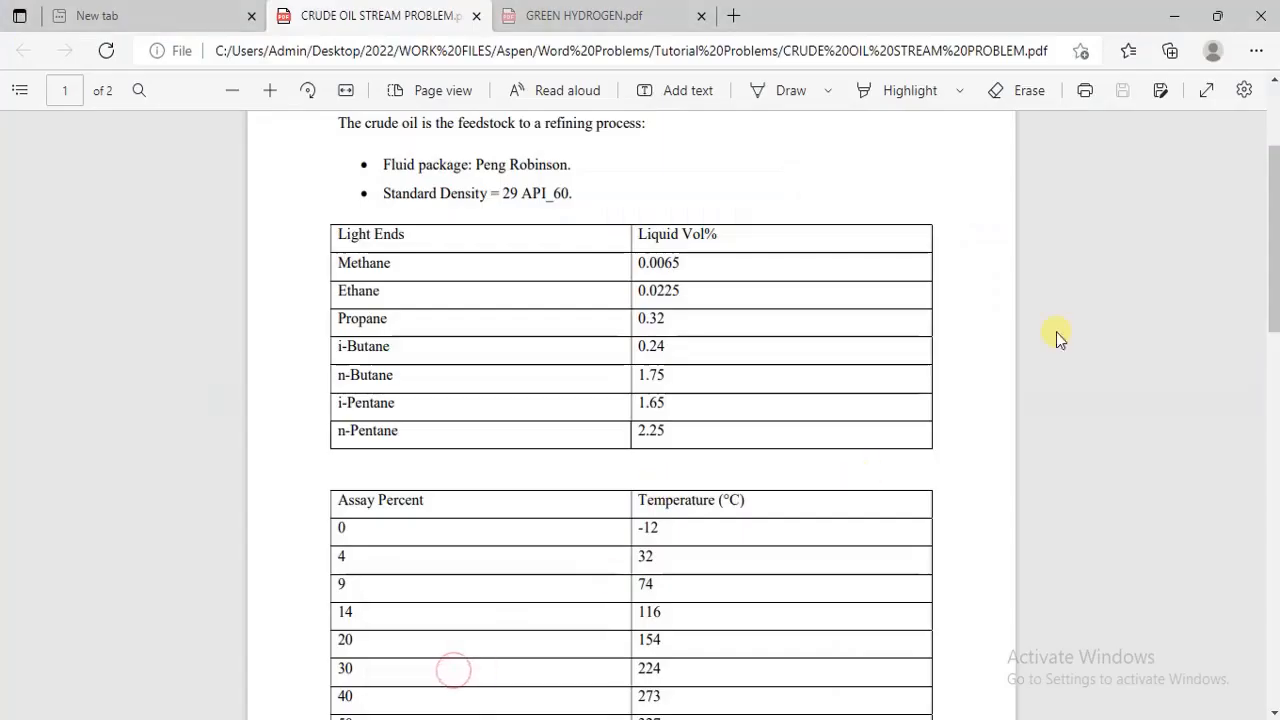
drag(1274, 187, 1268, 243)
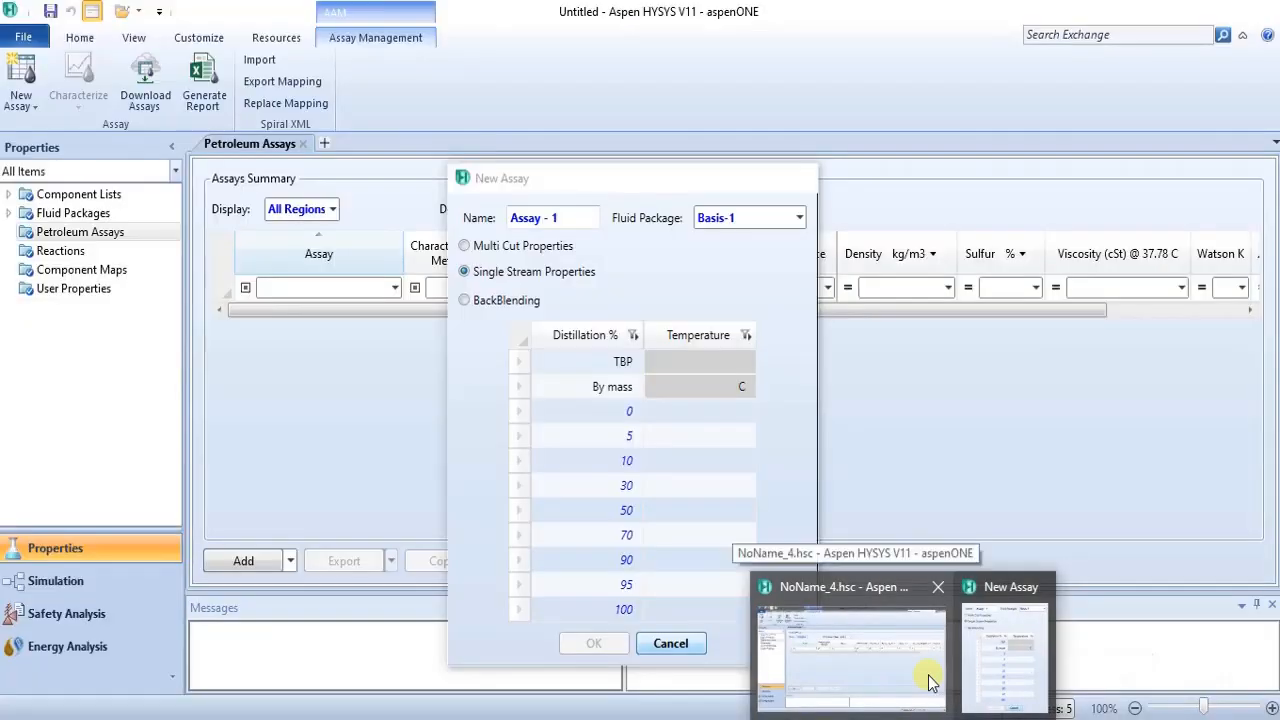
click(930, 683)
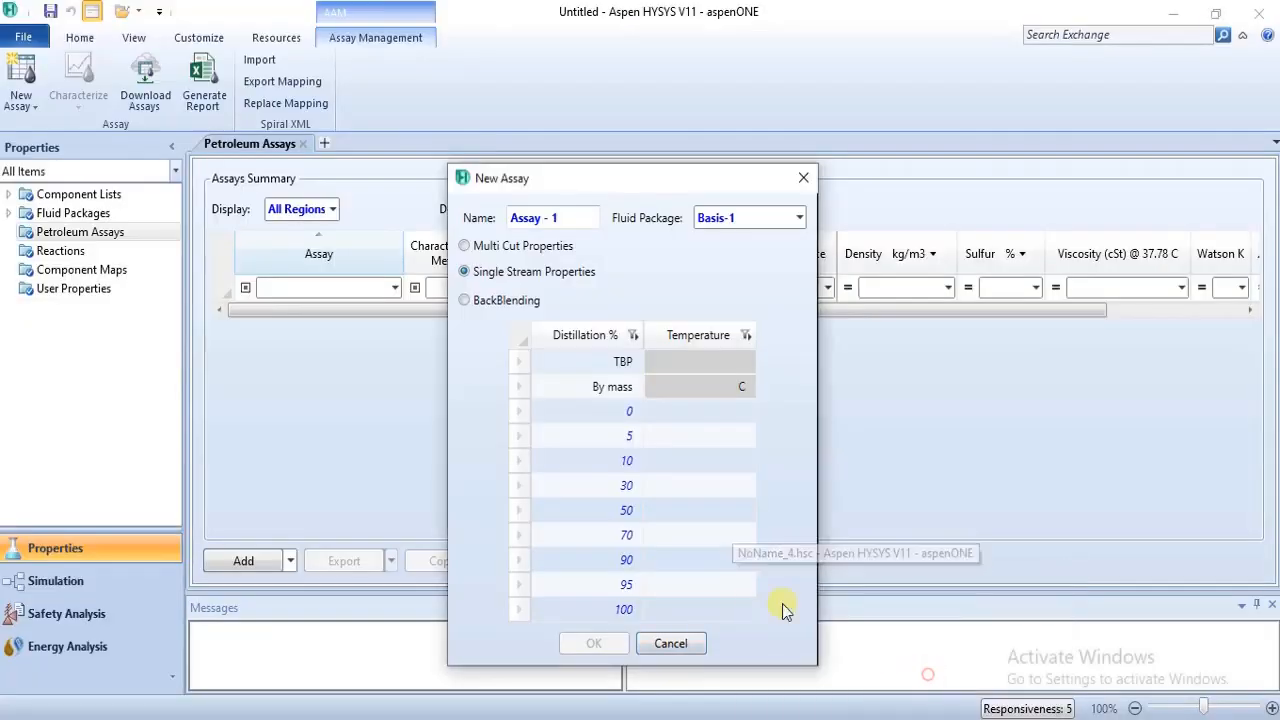
- Enter the distillation points (% / °C) 0/-12, 4/32, 9/74, 14/116, 20/154, 30/224, 40/273, 50/327 and 60/393
click(630, 414)
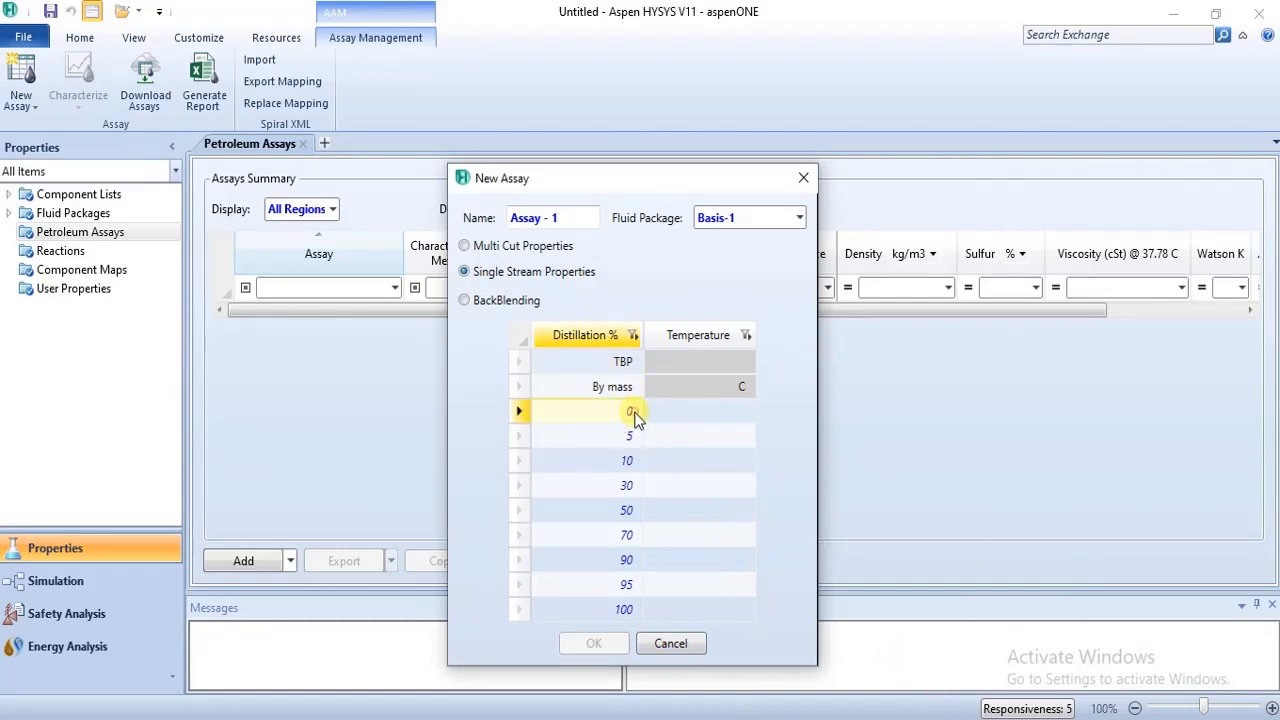
click(706, 414)
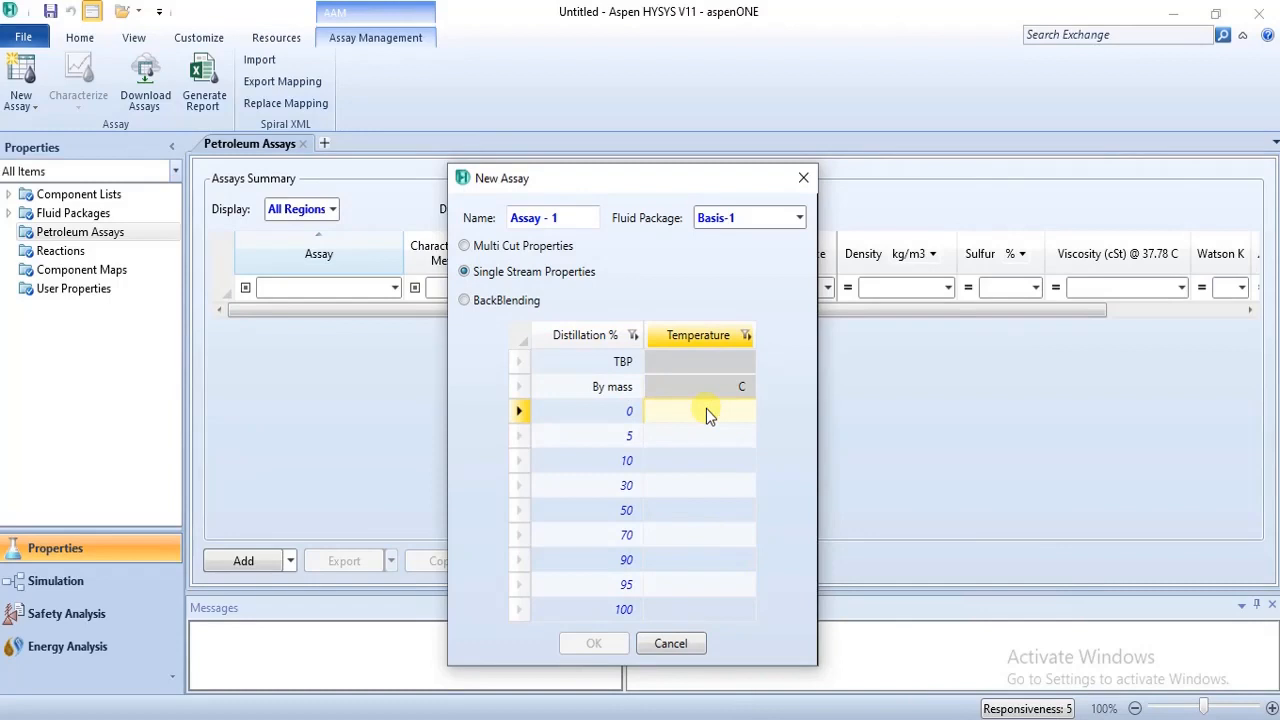
click(706, 412)
text(-12)
key(Return)
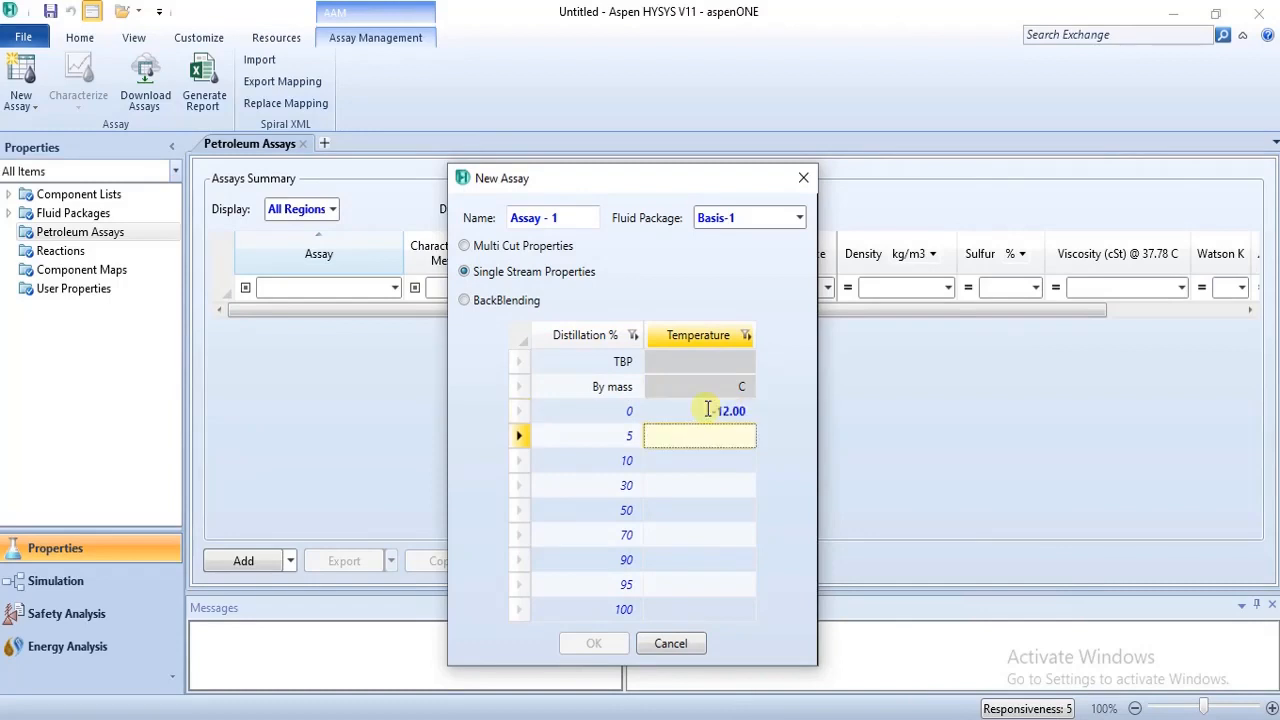
click(623, 438)
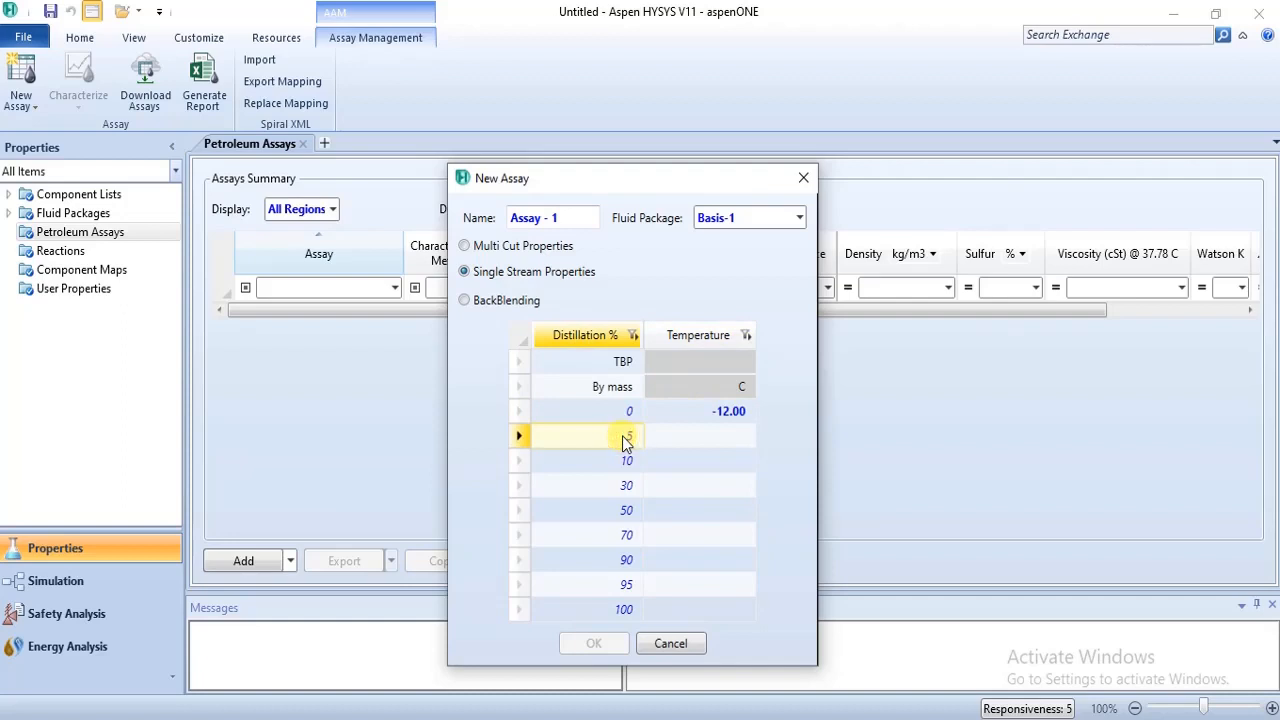
text(4)
key(Return)
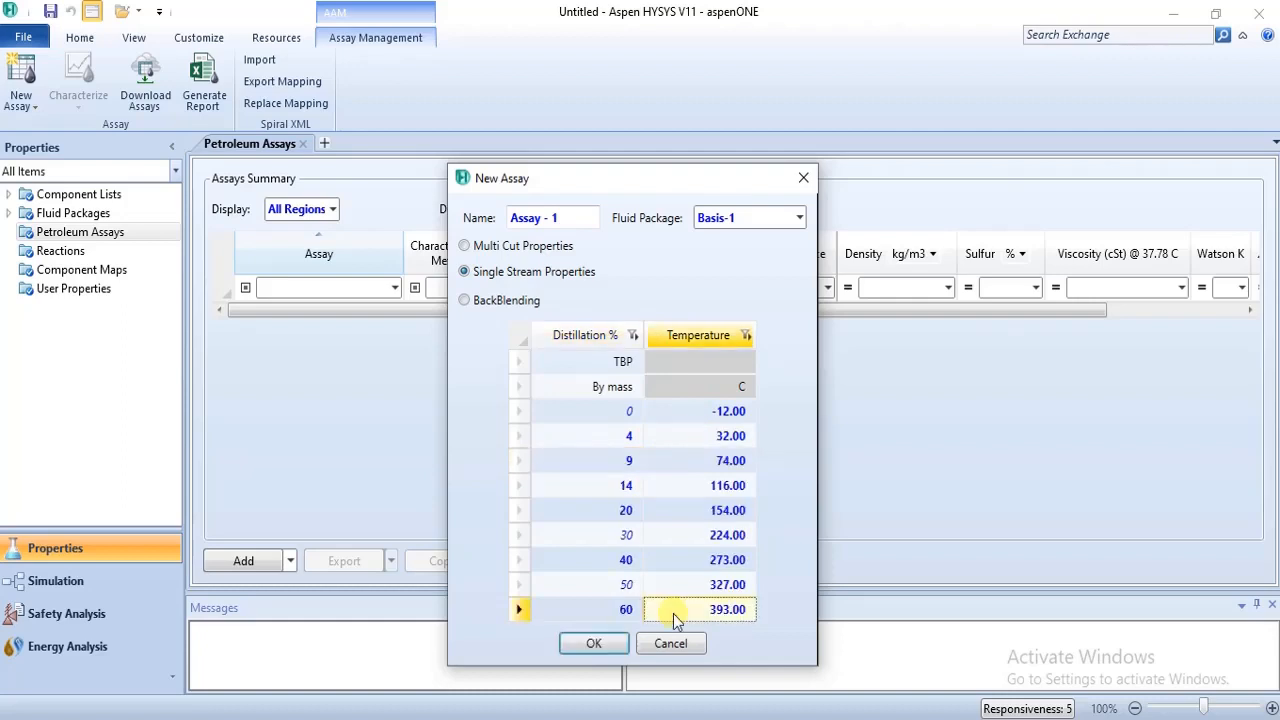
- Insert three blank rows above the 60% row in the new assay's distillation table
click(531, 610)
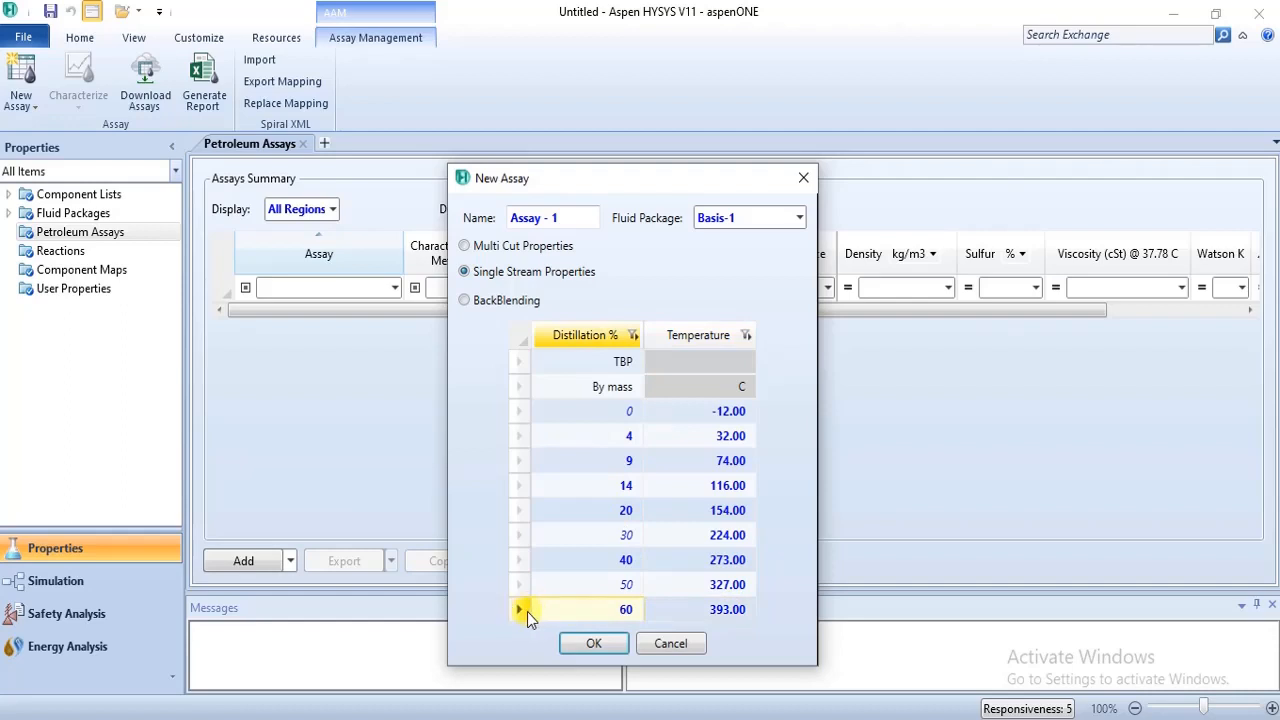
right_click(525, 611)
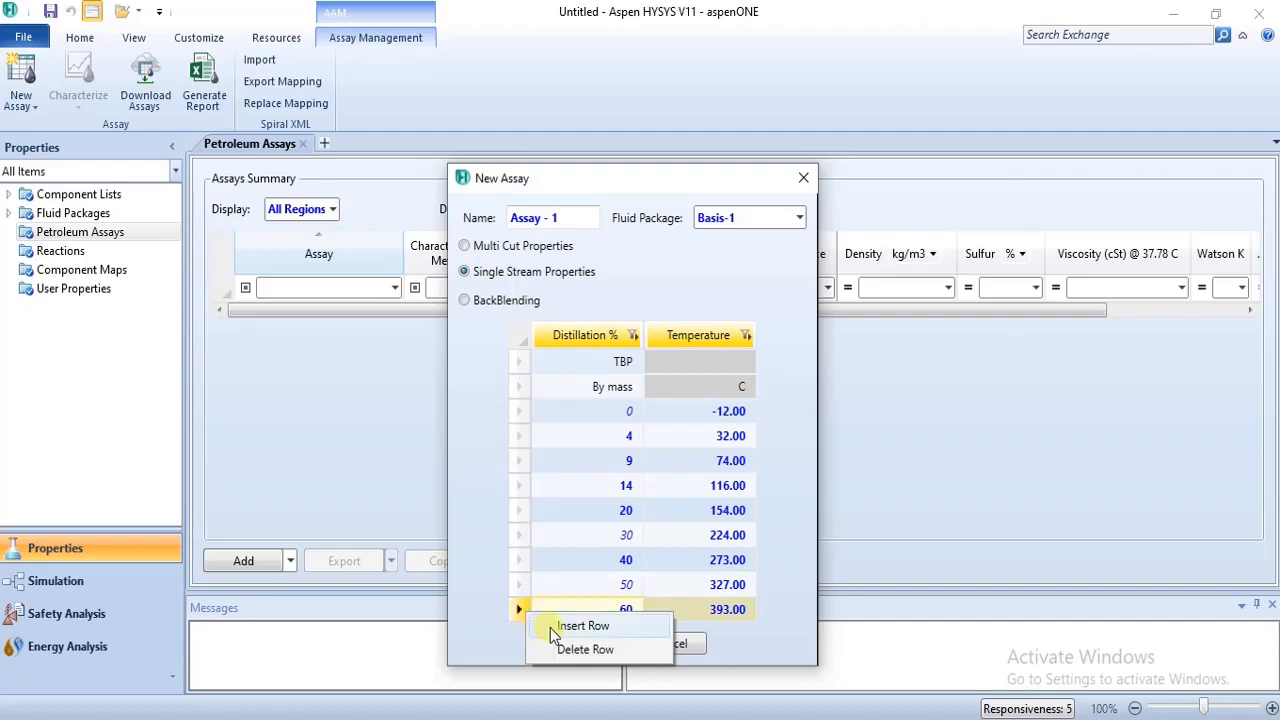
click(550, 627)
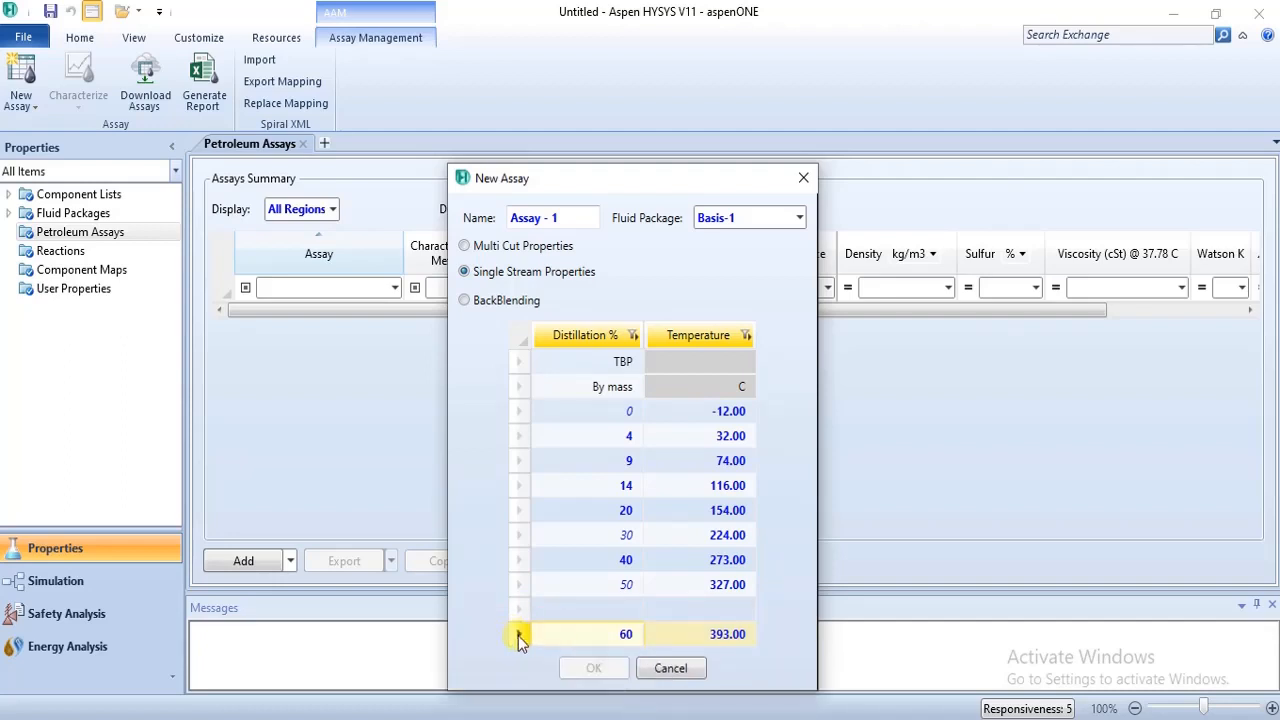
right_click(520, 642)
click(537, 653)
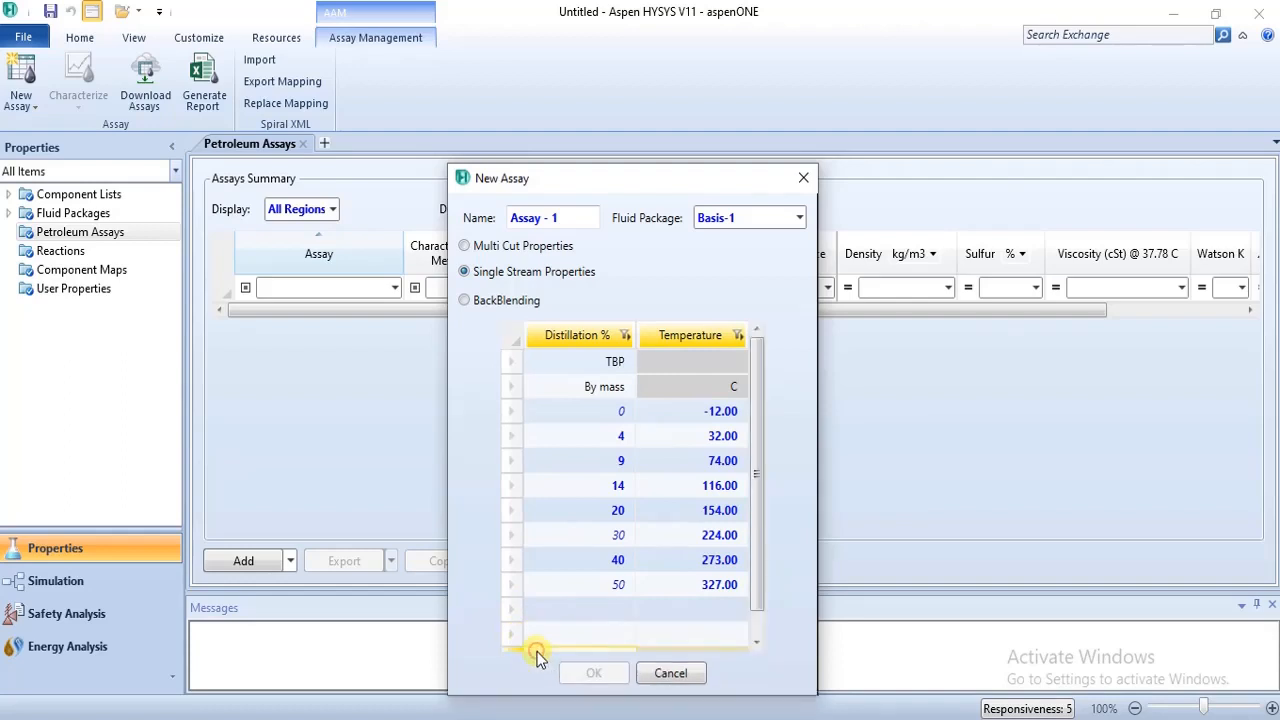
click(755, 625)
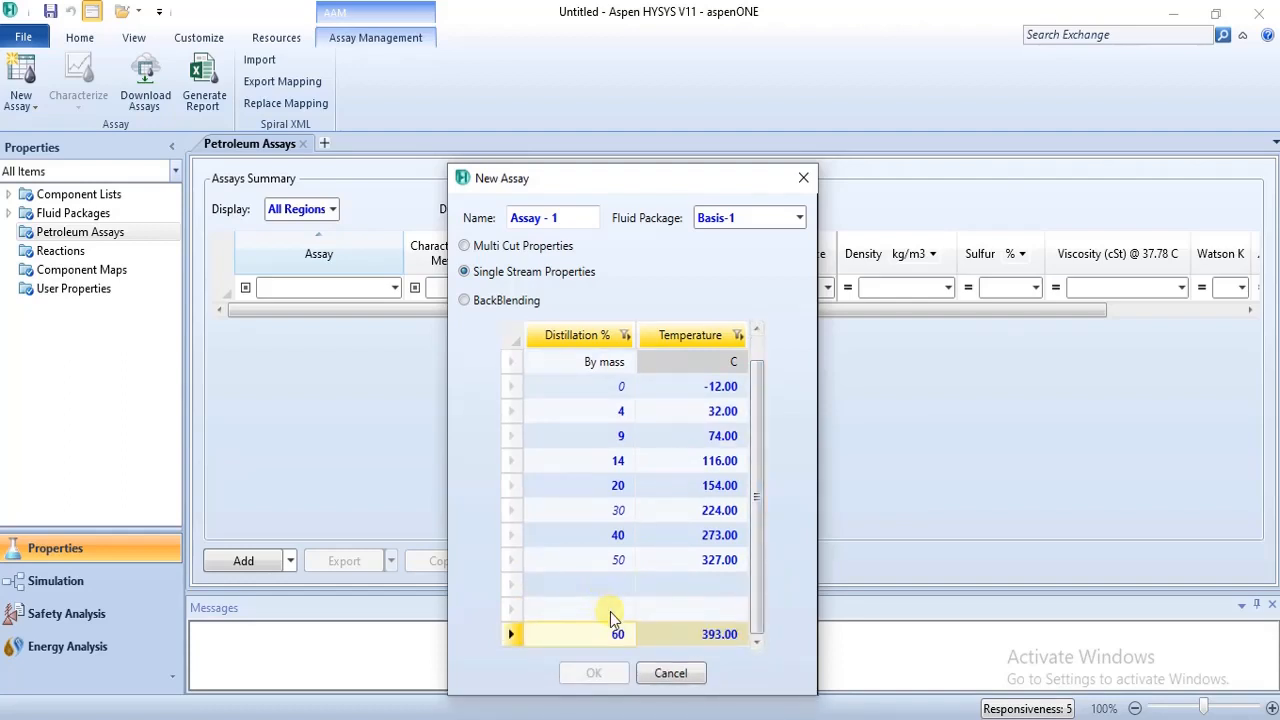
right_click(519, 636)
click(550, 643)
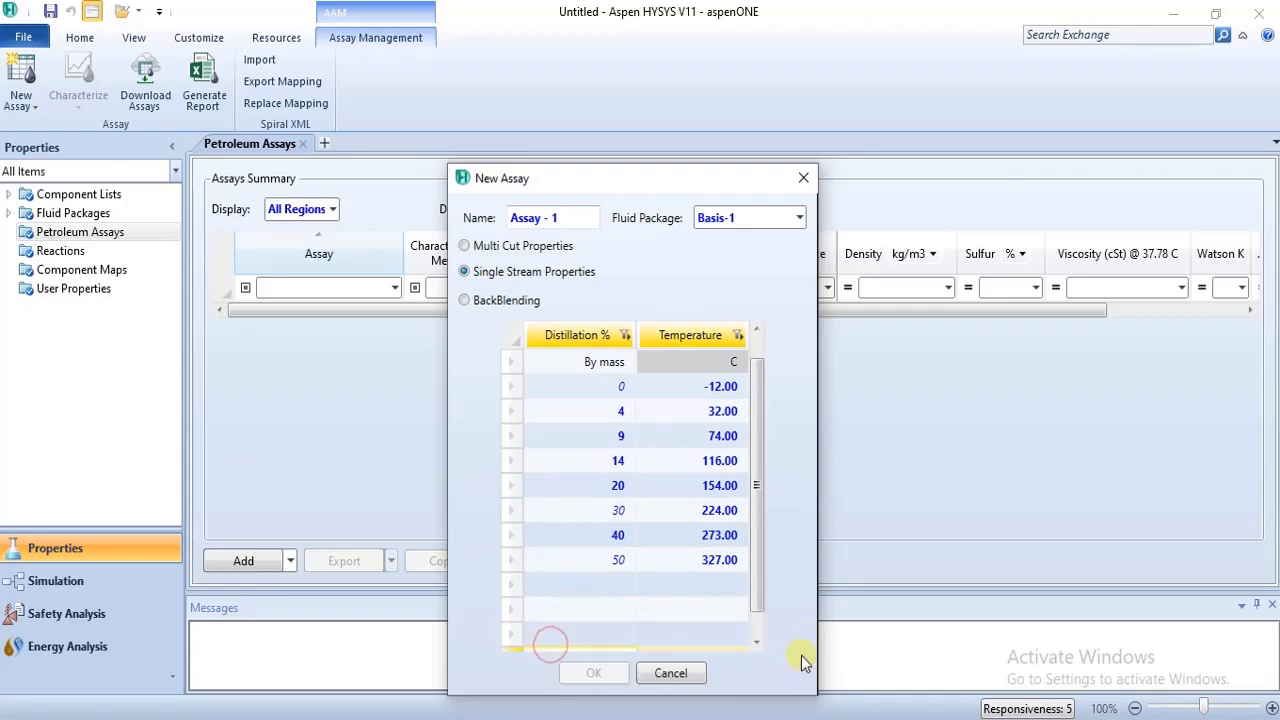
click(757, 630)
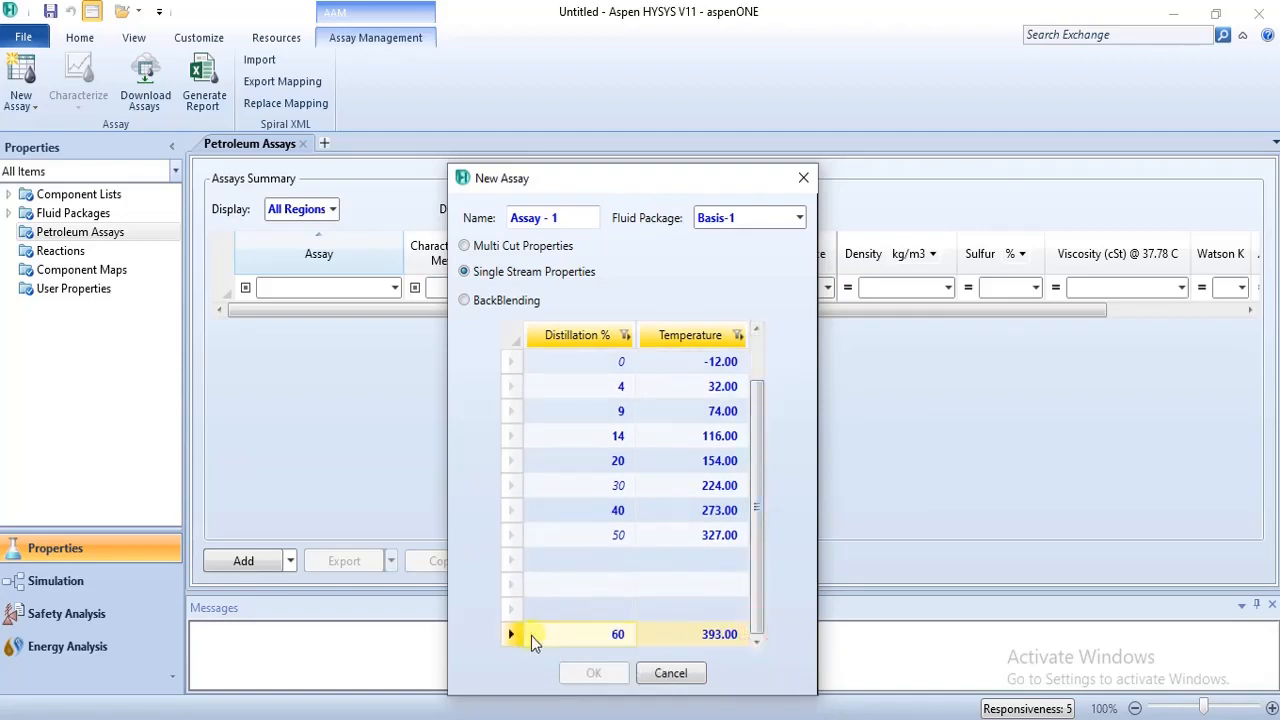
- Complete the distillation points (% / °C) 60/393, 70/450, 76/490 and 80/516, create the assay, and review its distillation data
click(612, 637)
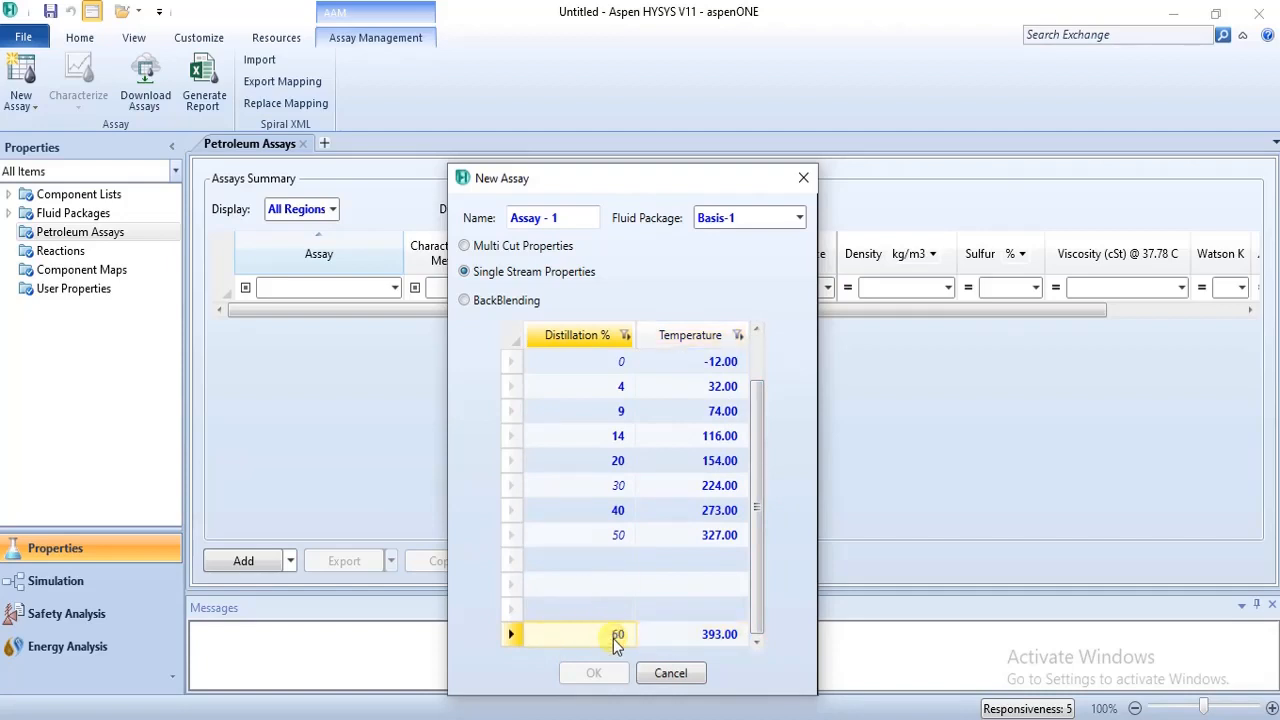
text(80)
key(Return)
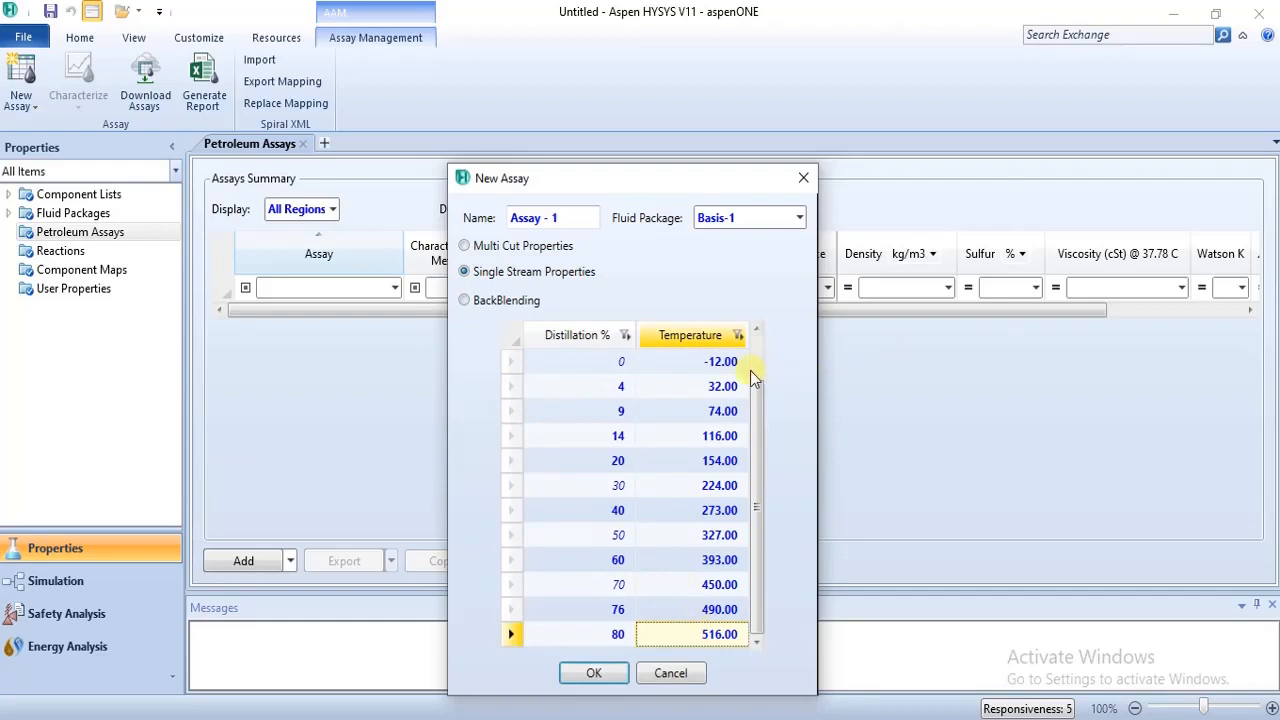
mouse_move(760, 390)
mouse_down()
mouse_move(758, 348)
mouse_move(748, 410)
mouse_up()
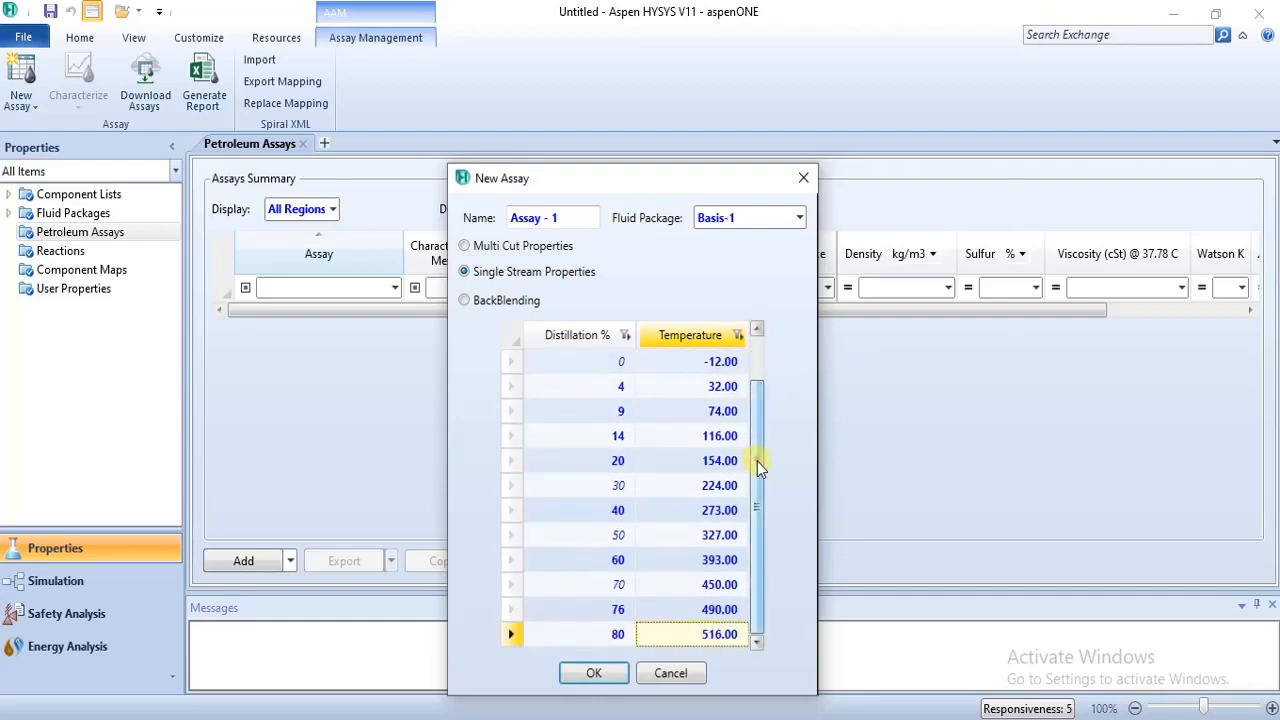
click(576, 682)
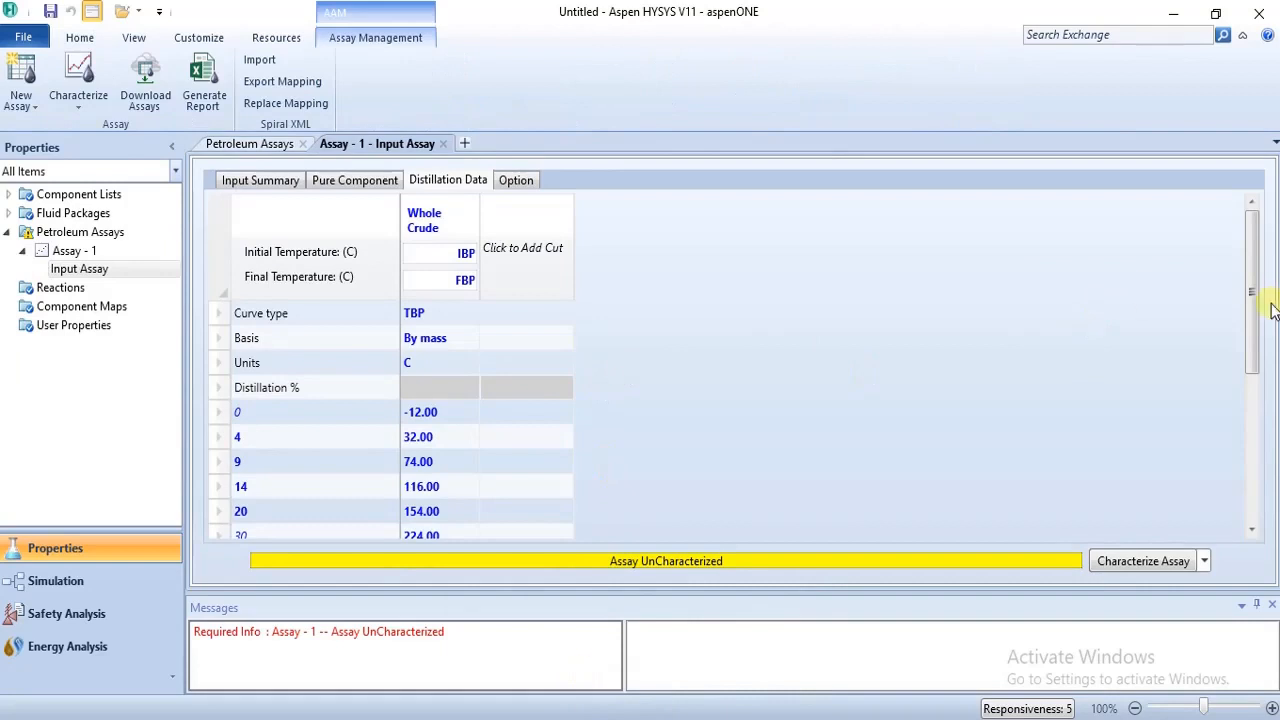
drag(1257, 320, 1262, 392)
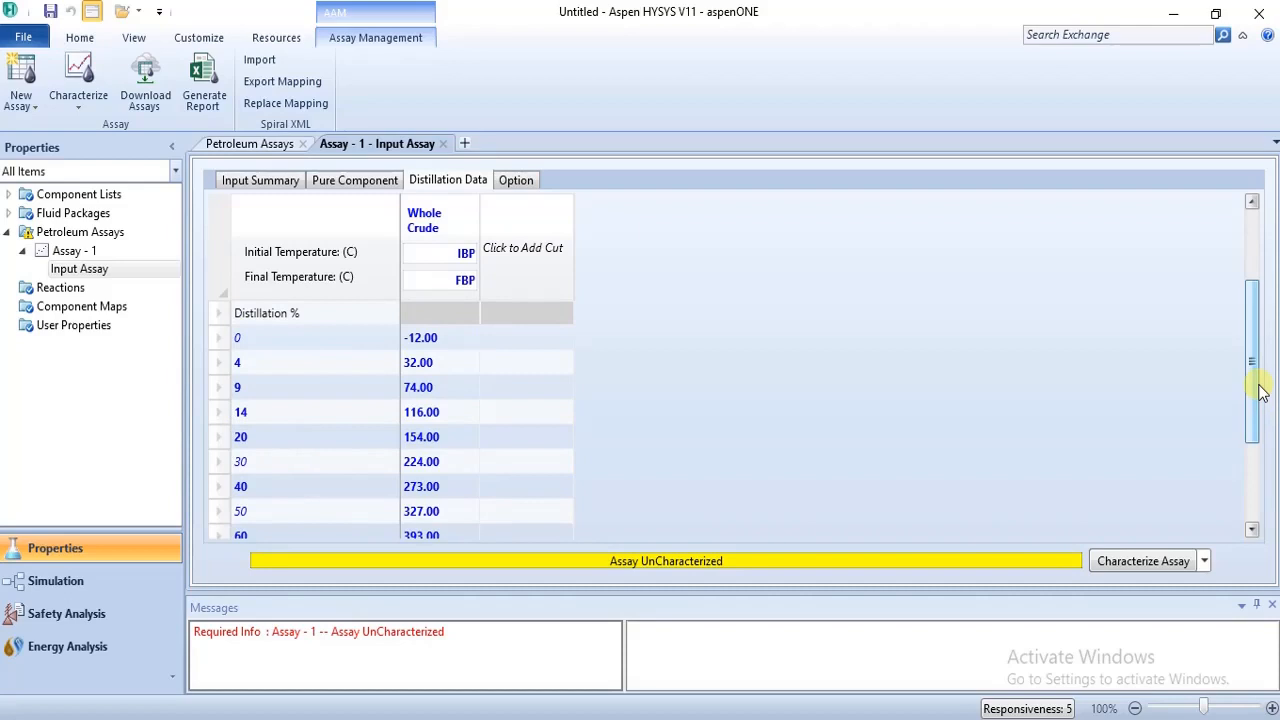
drag(1262, 392, 1258, 447)
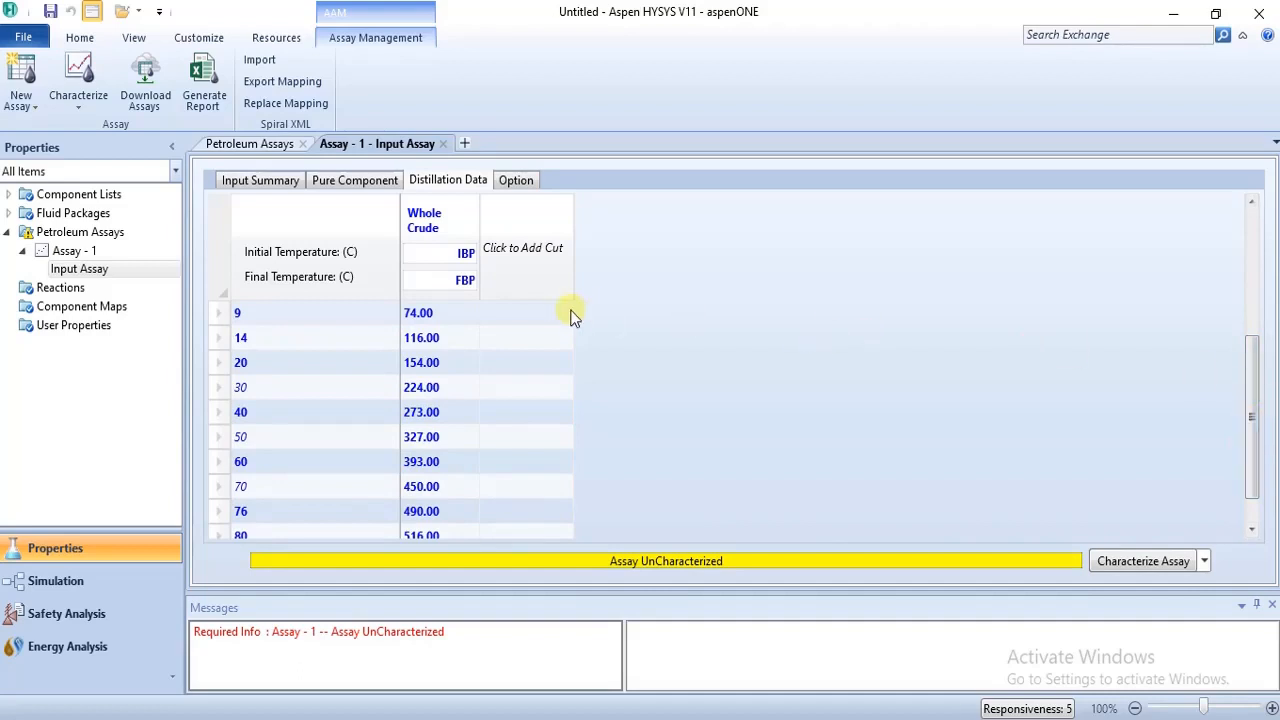
- Open the assay's pure component data, check the light ends table in the crude oil stream problem PDF, and return to HYSYS
click(381, 188)
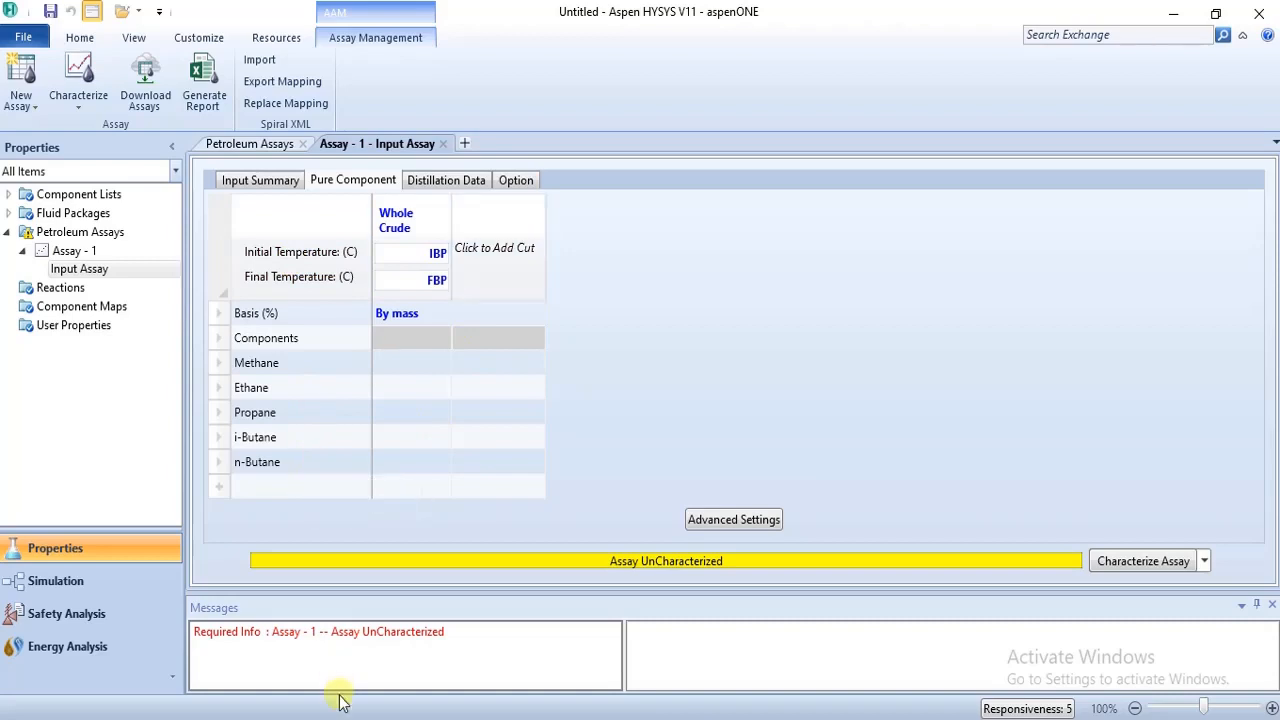
mouse_move(480, 716)
click(509, 652)
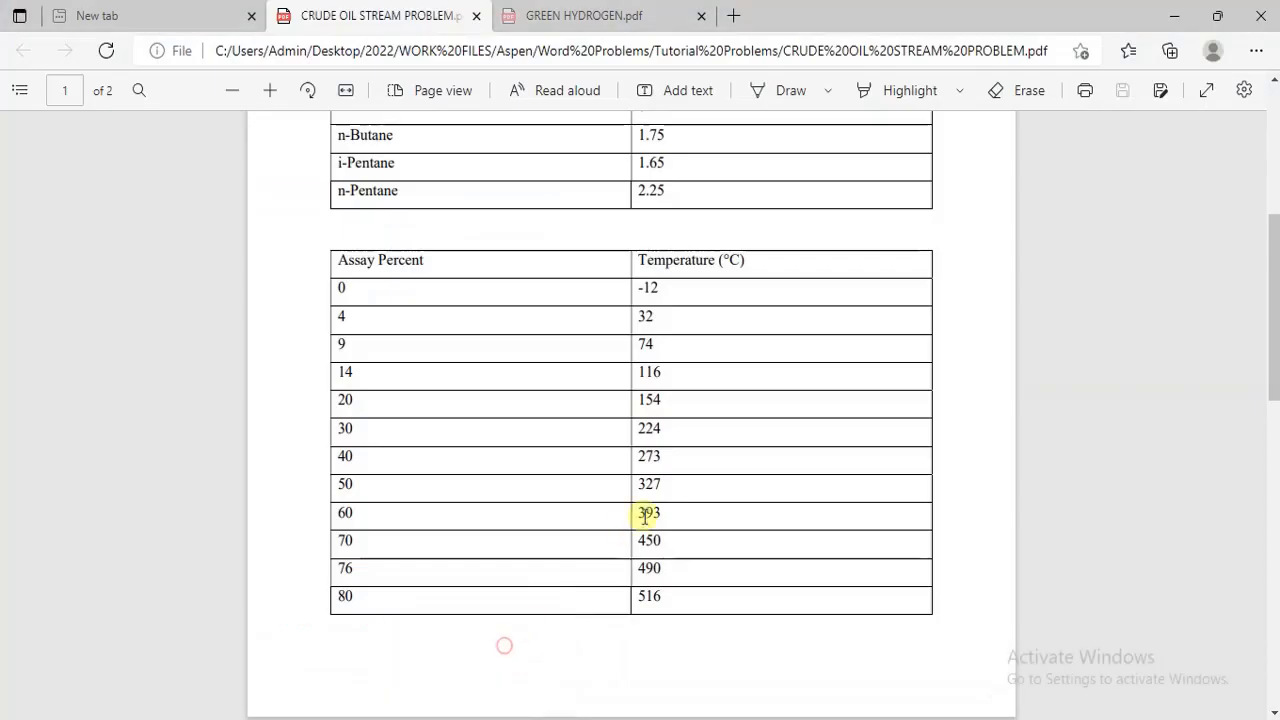
scroll(1271, 245, up, 2)
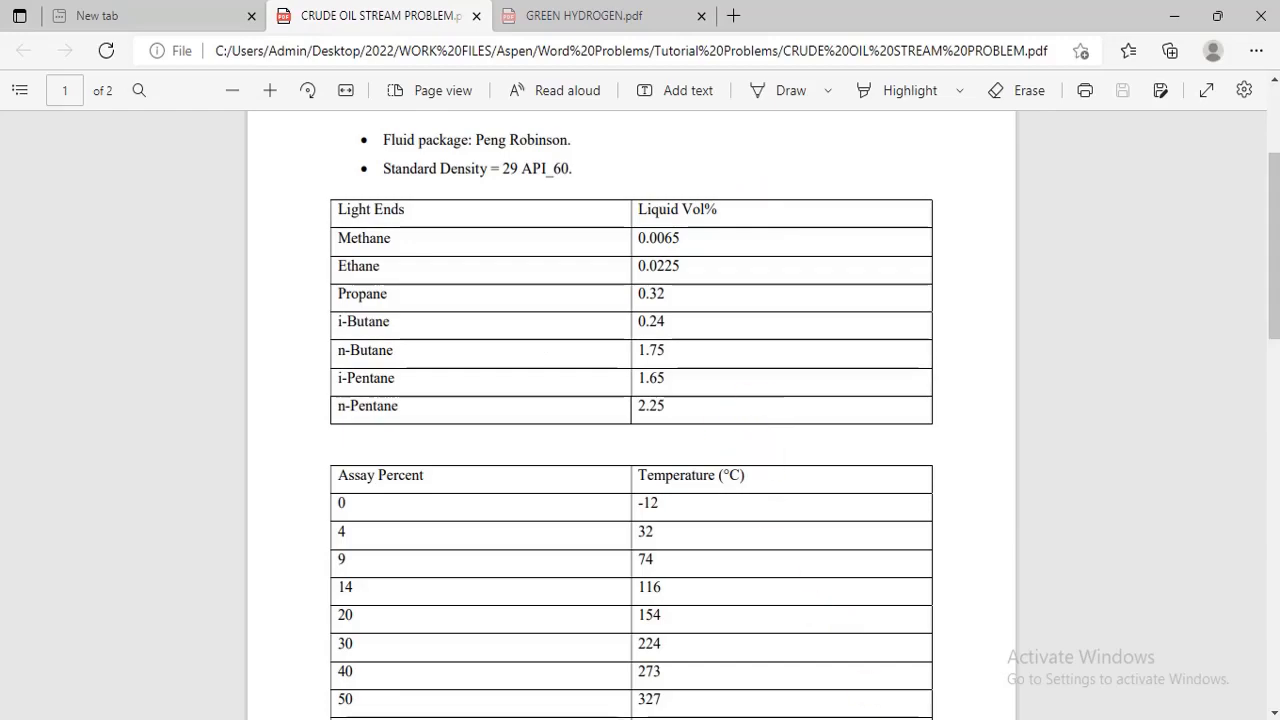
click(925, 641)
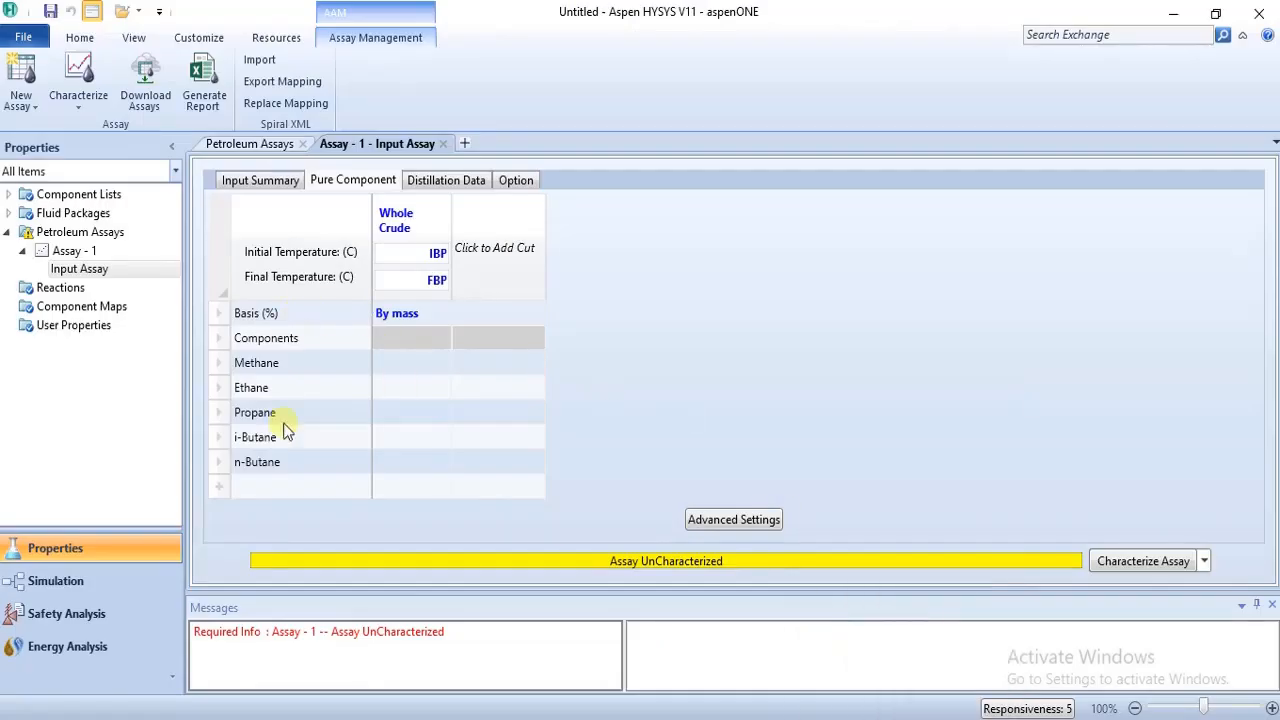
- Add i-Pentane from the C5-Paraffin component group to the assay's pure component table
click(220, 489)
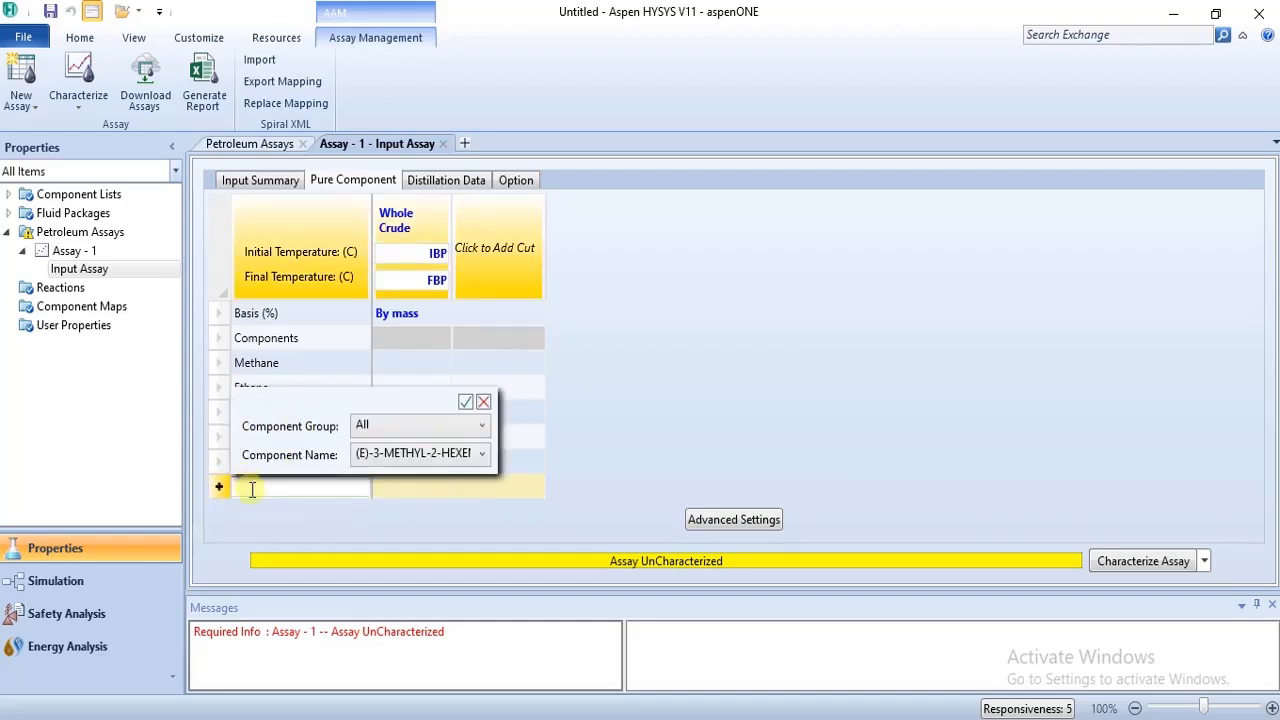
click(480, 426)
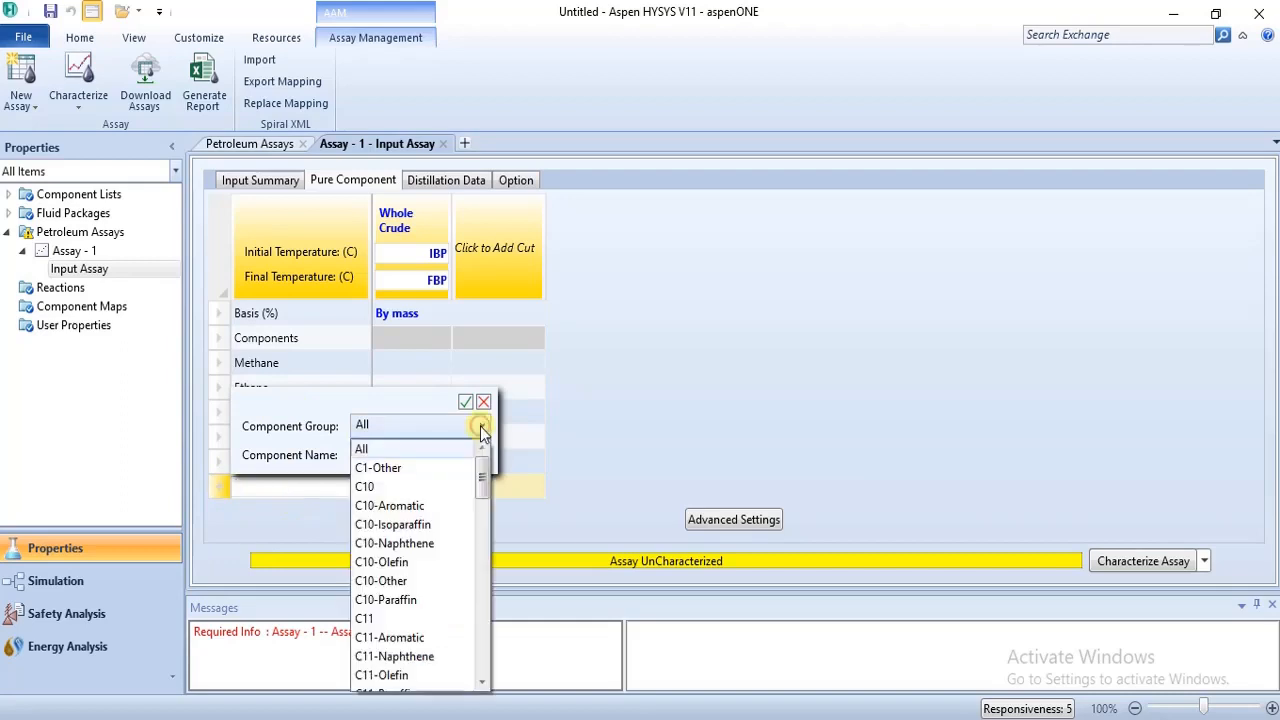
click(480, 426)
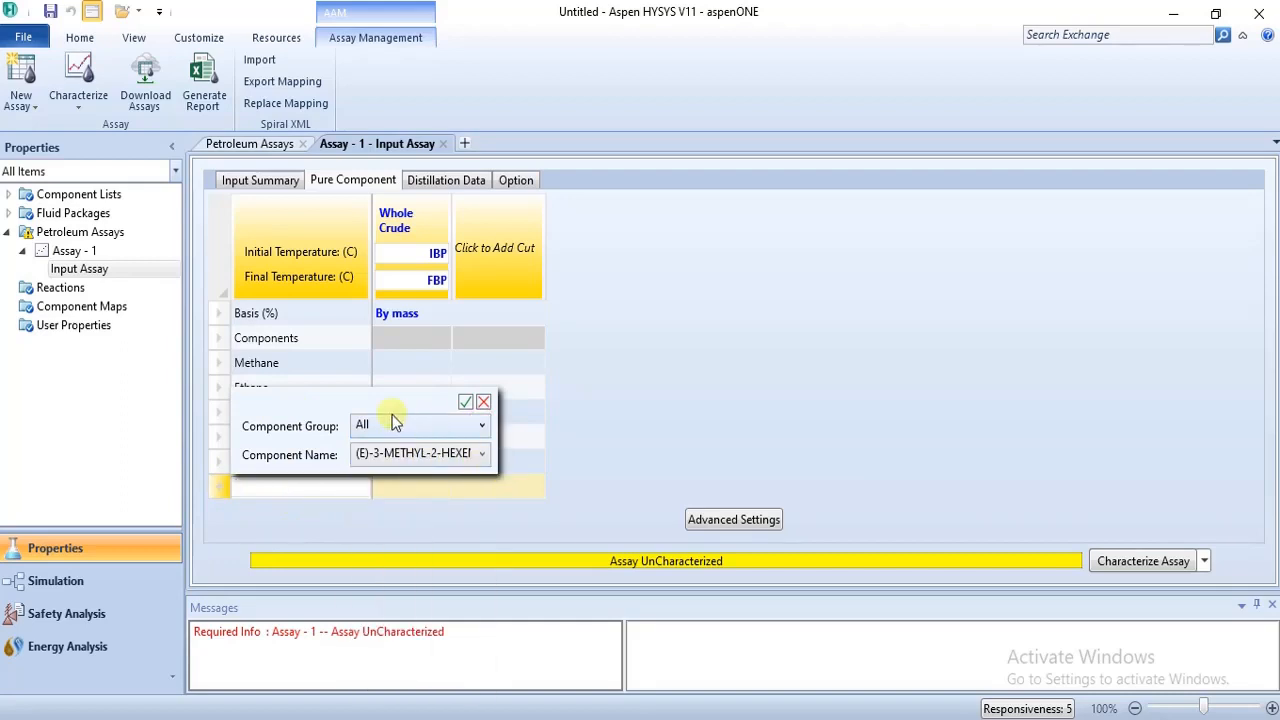
click(482, 430)
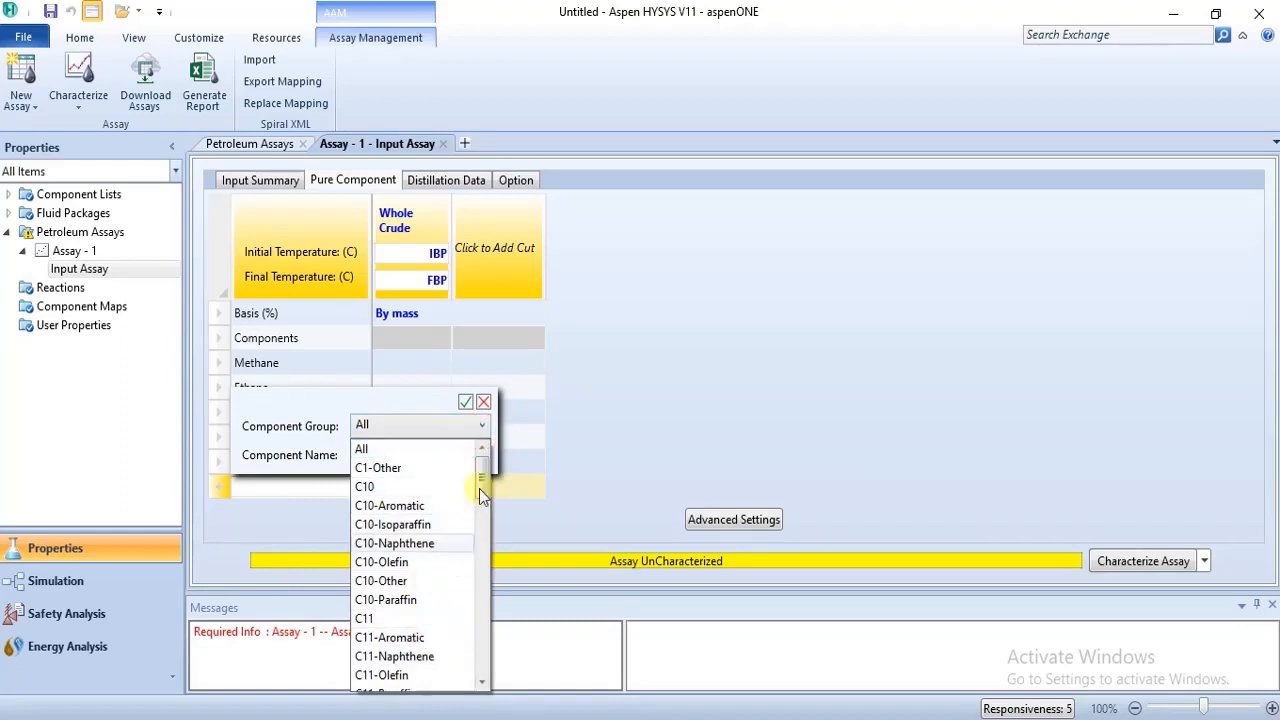
click(506, 431)
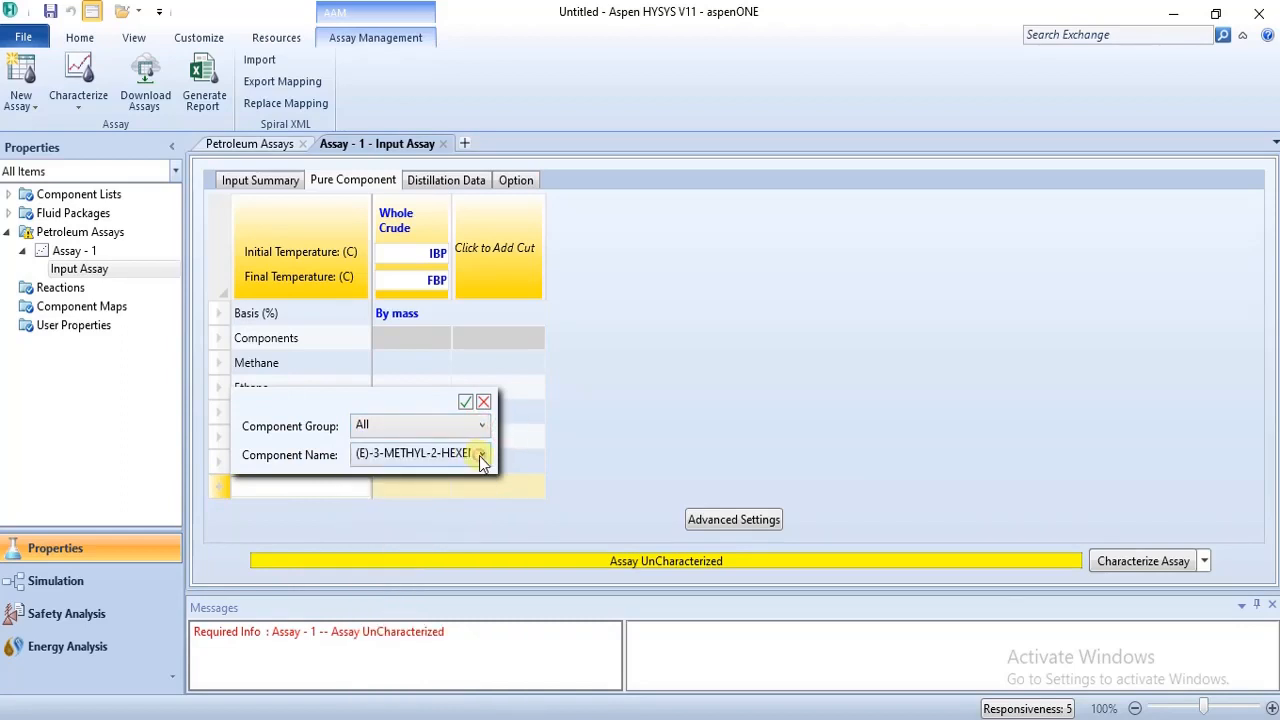
click(482, 455)
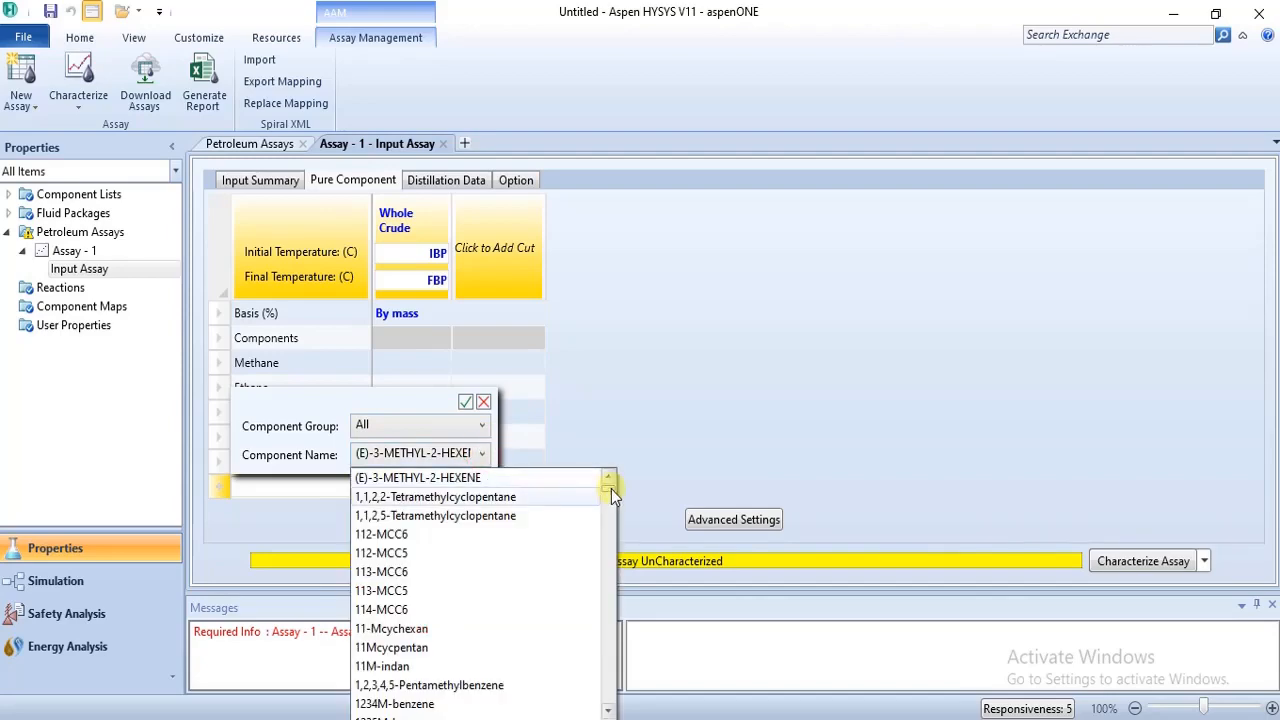
drag(611, 489, 639, 470)
click(485, 427)
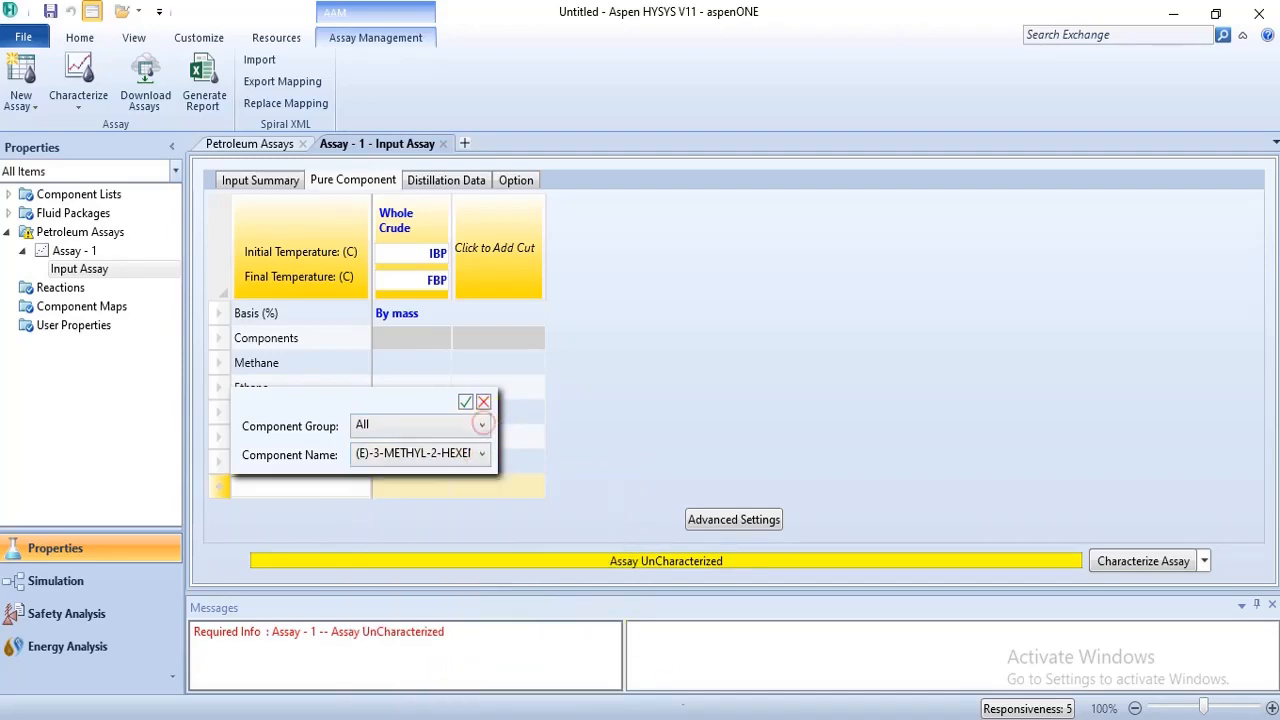
mouse_move(478, 718)
mouse_move(457, 676)
click(483, 424)
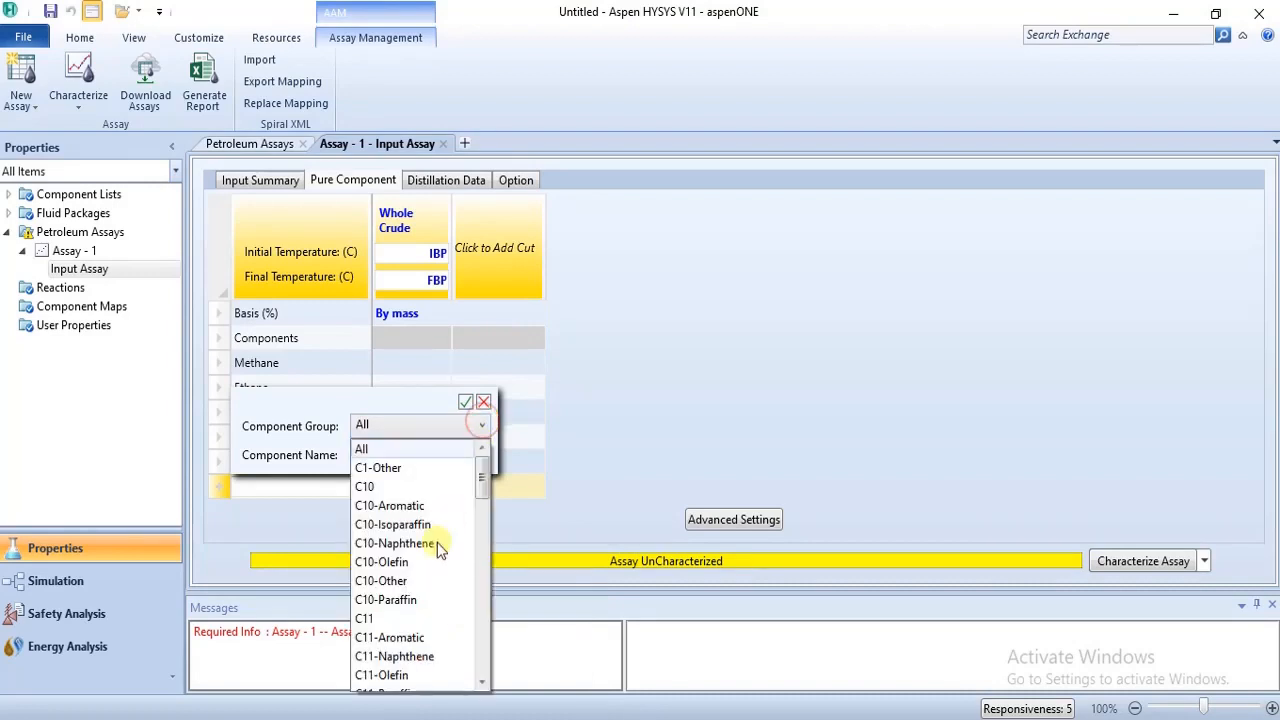
drag(485, 478, 509, 559)
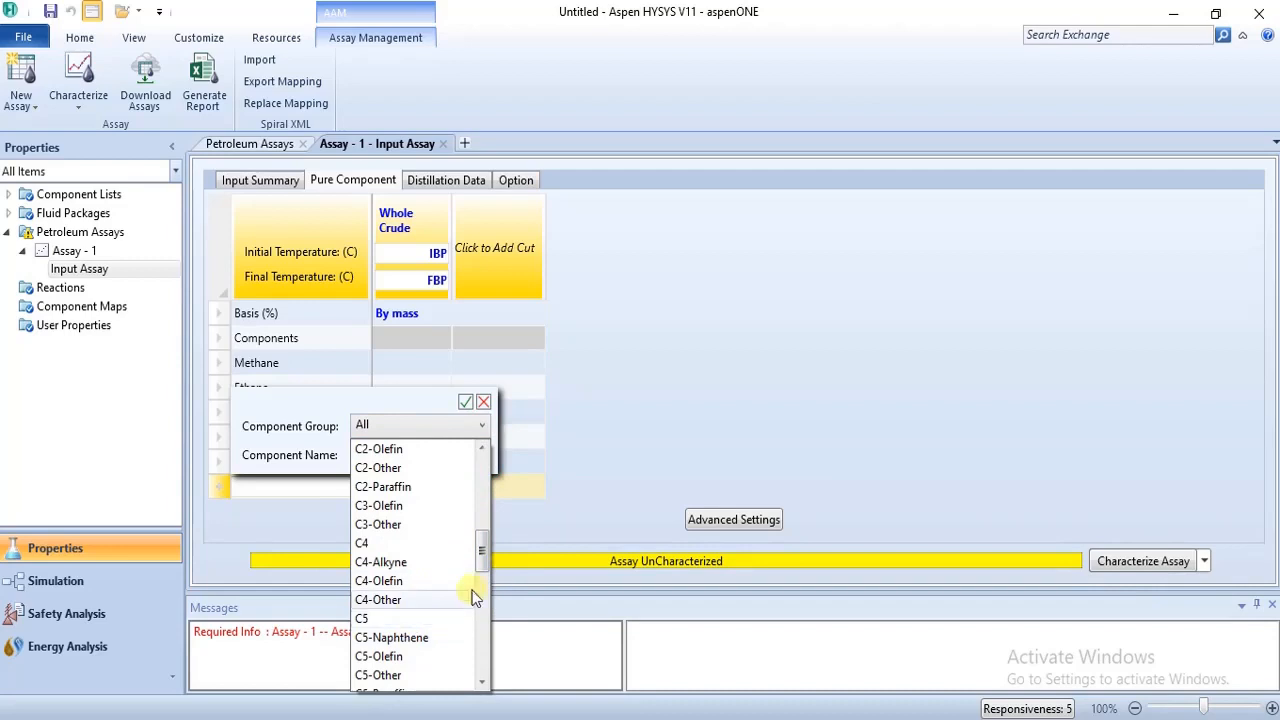
scroll(487, 562, down, 1)
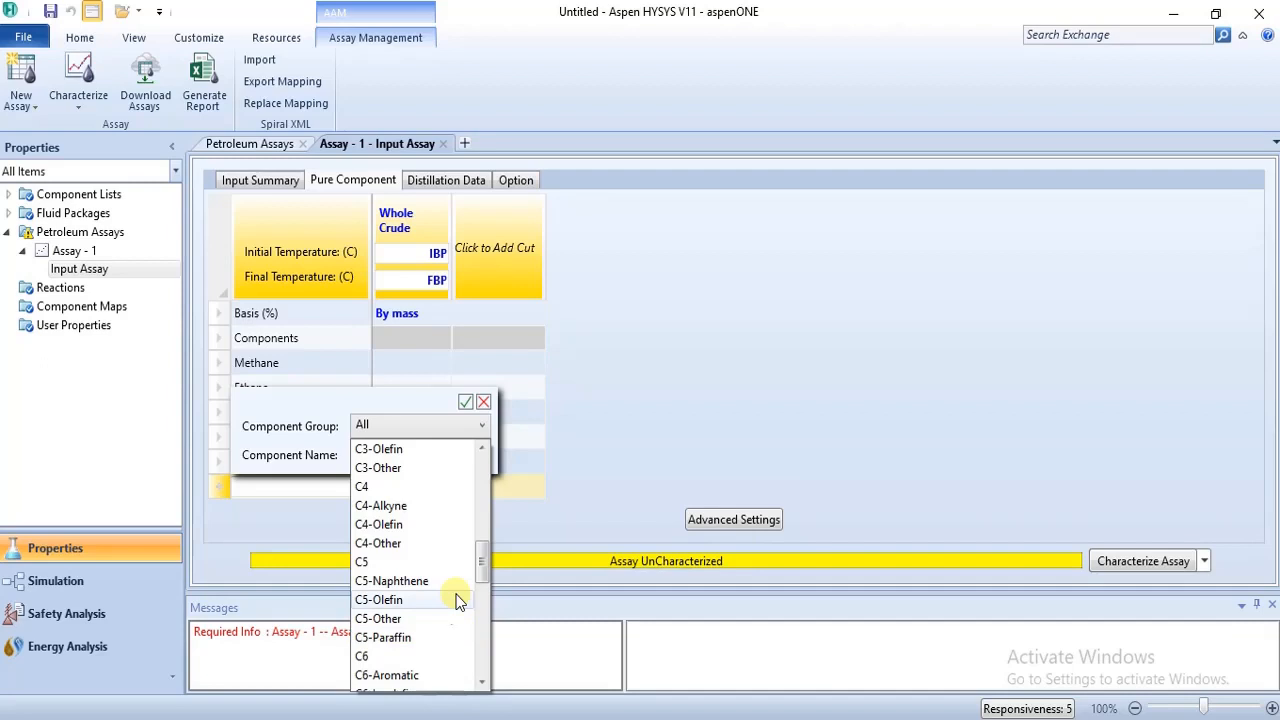
click(443, 637)
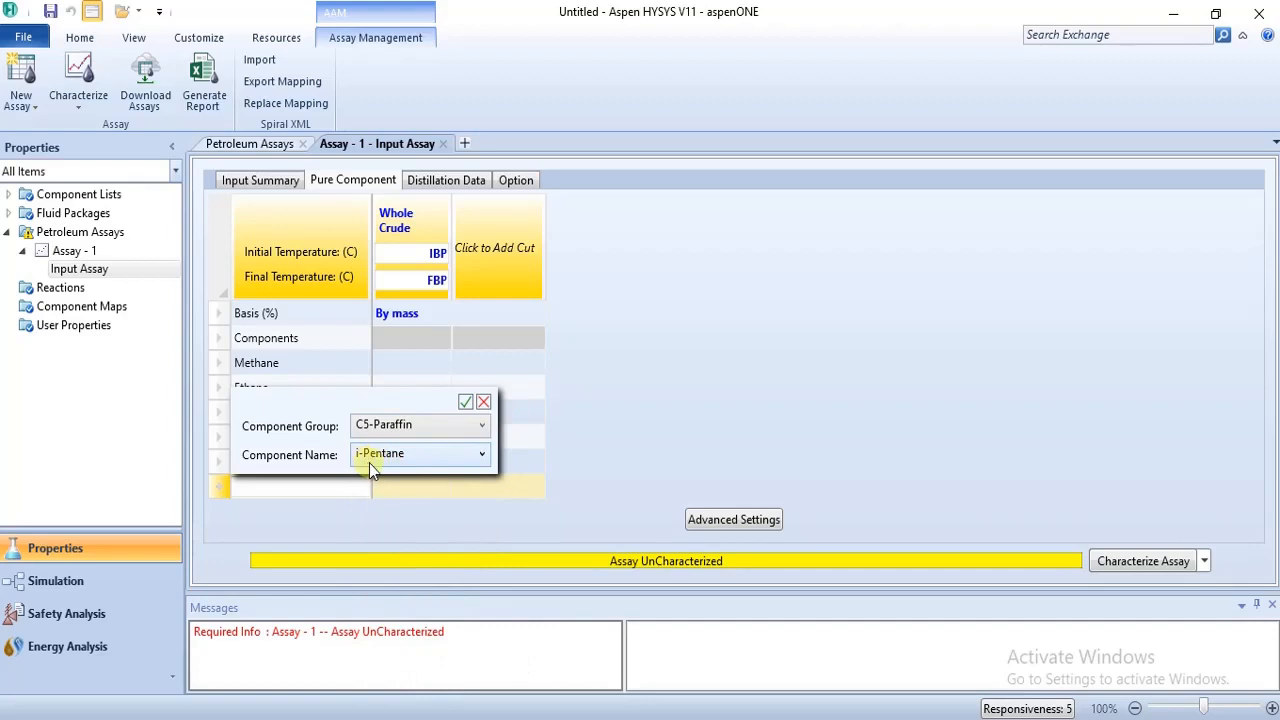
click(466, 404)
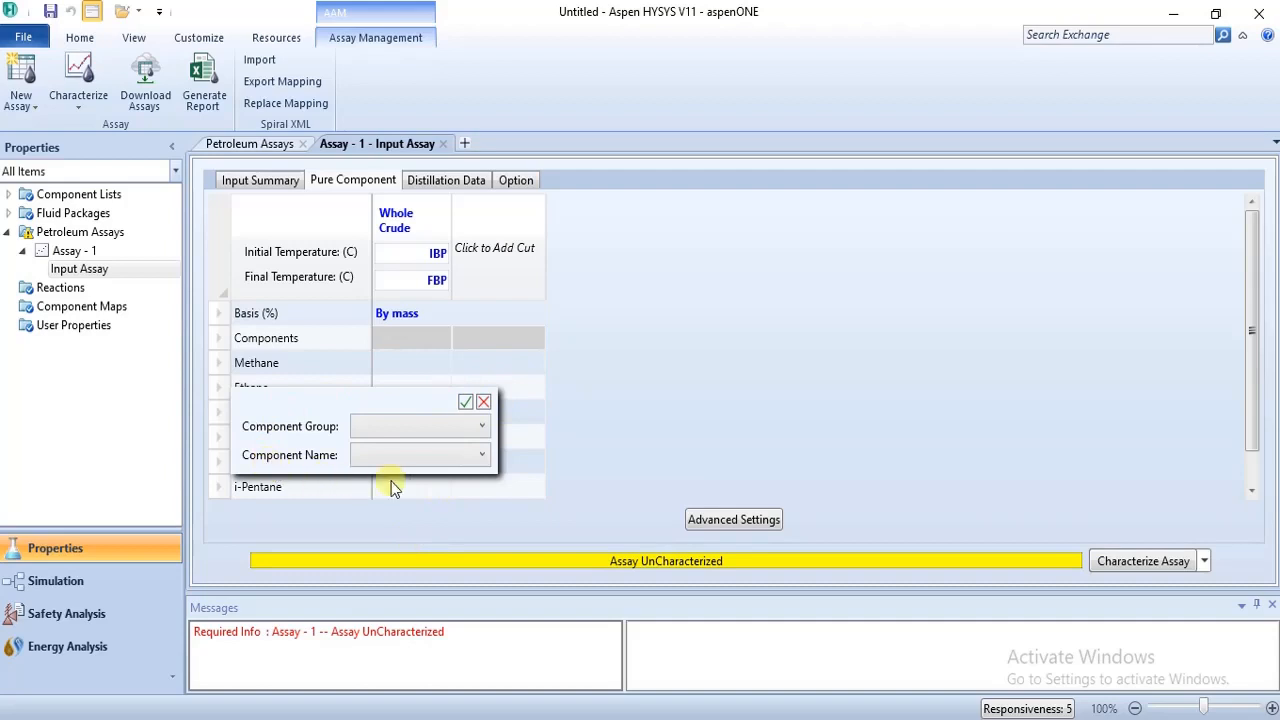
- Add n-Pentane from the C5-Paraffin component group to the assay's pure component table
click(461, 186)
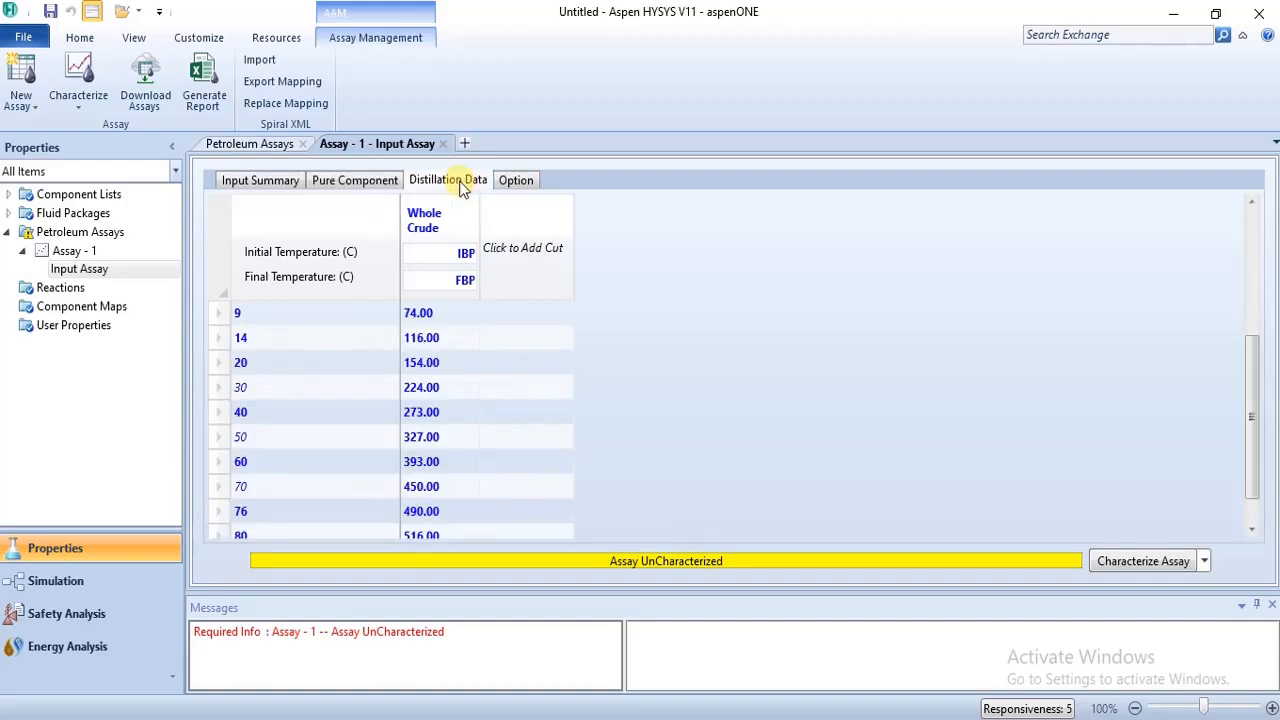
click(372, 184)
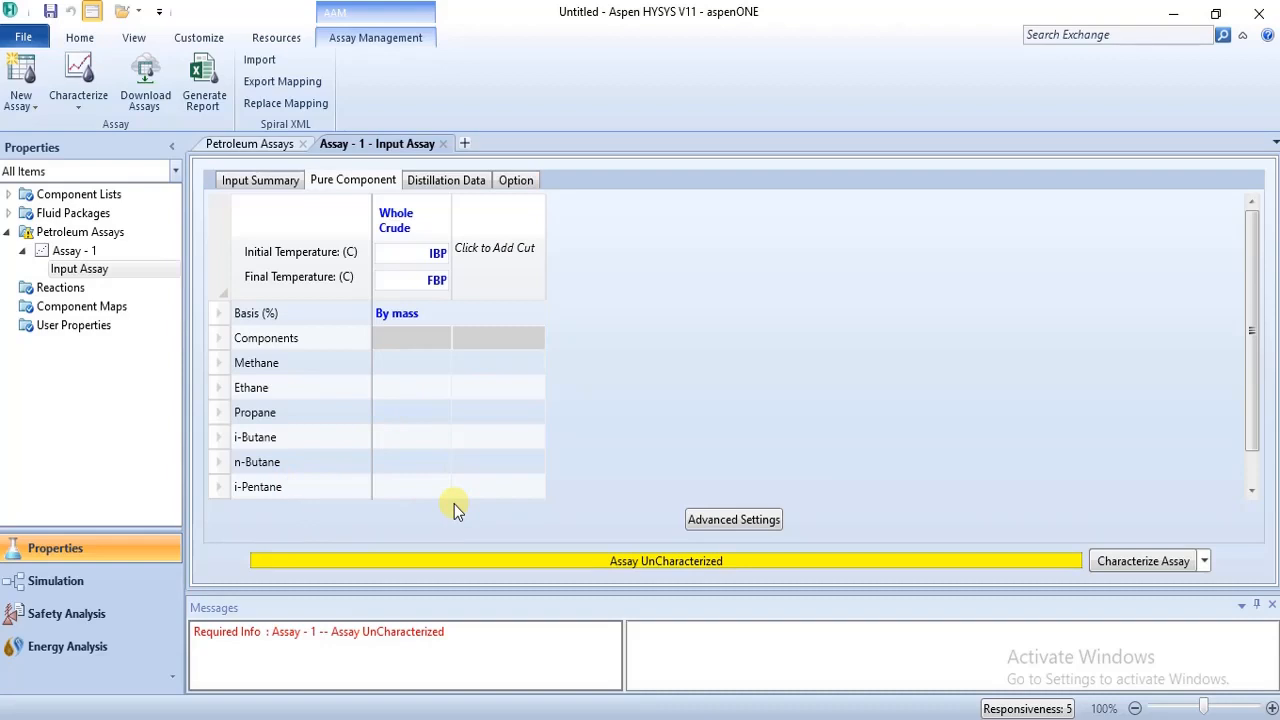
click(215, 492)
scroll(214, 493, down, 1)
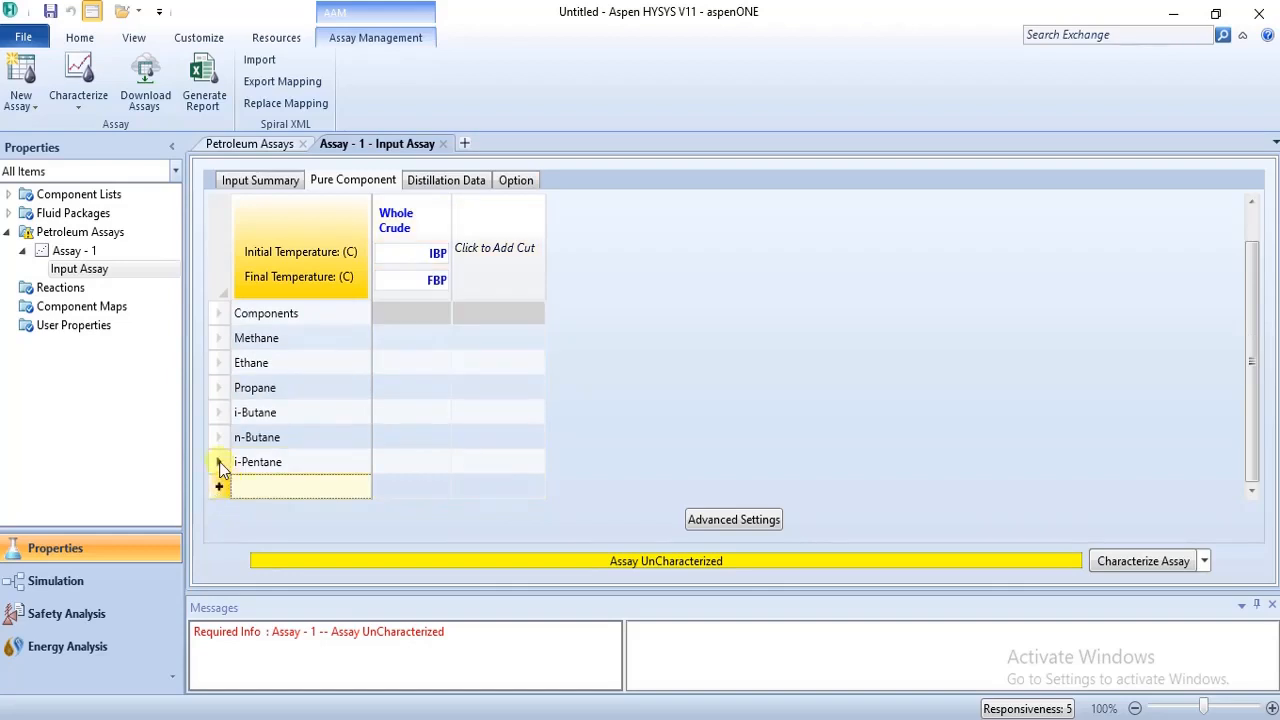
click(221, 466)
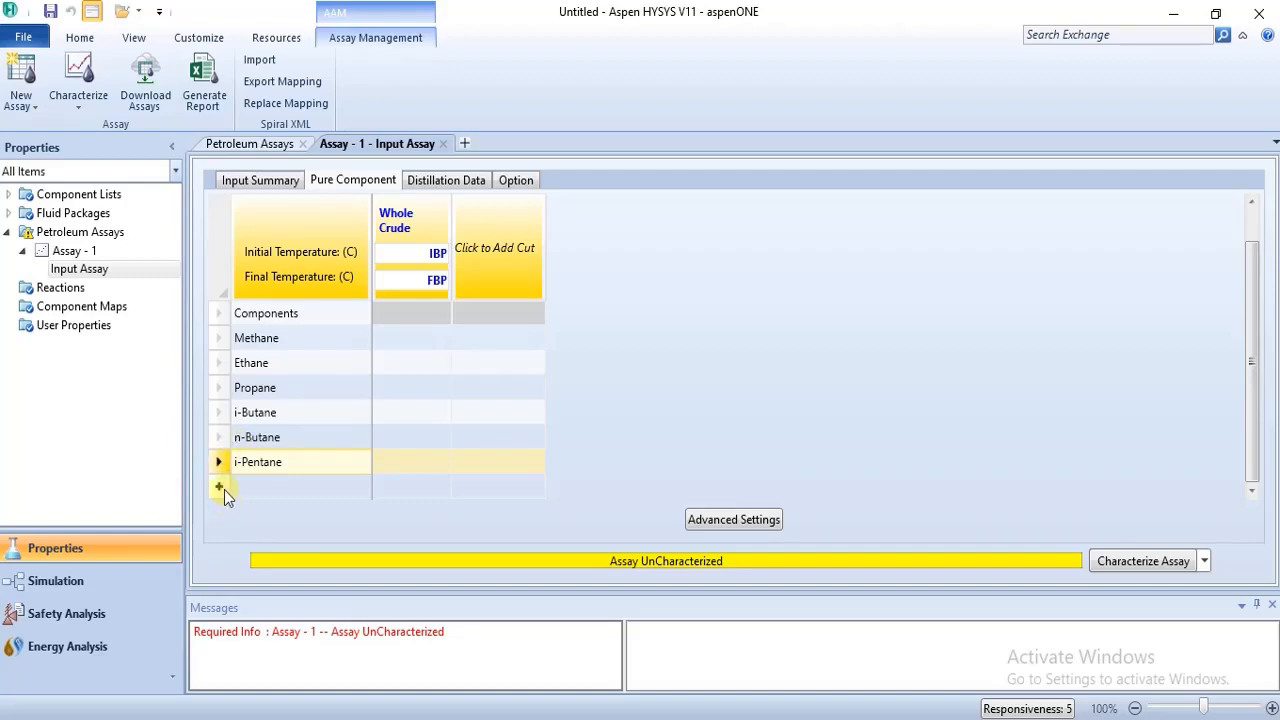
click(243, 490)
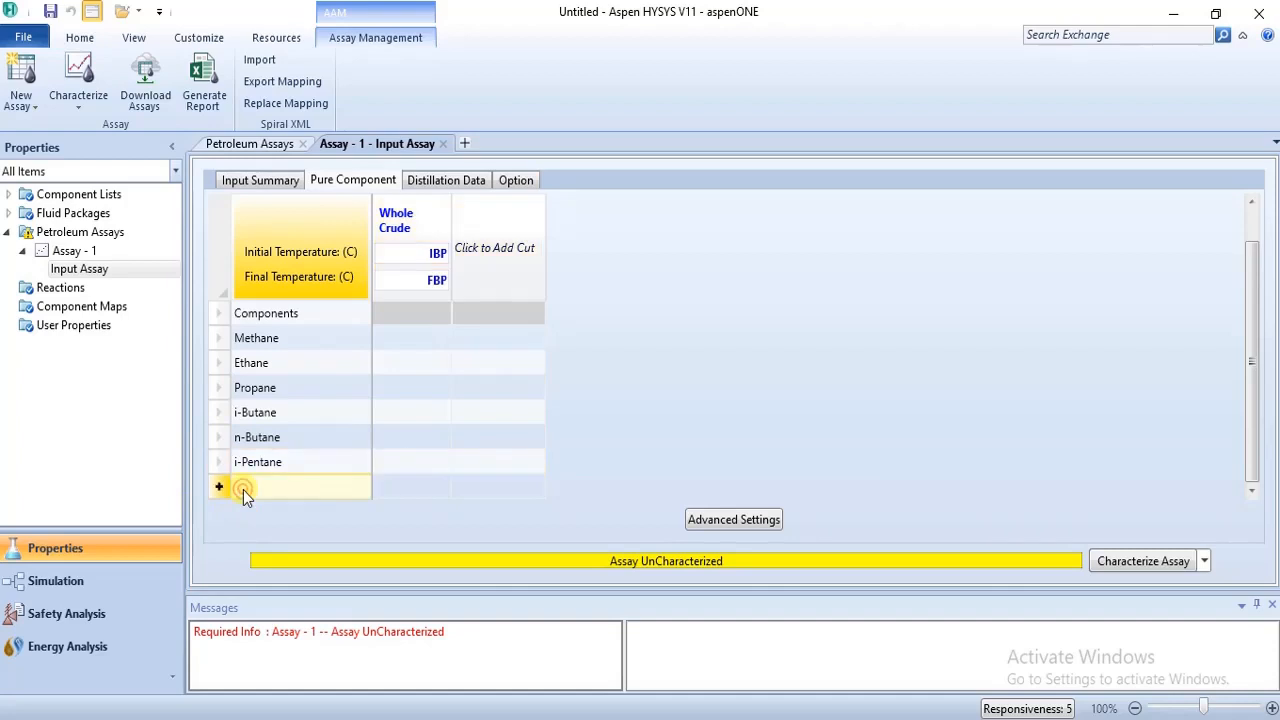
click(243, 490)
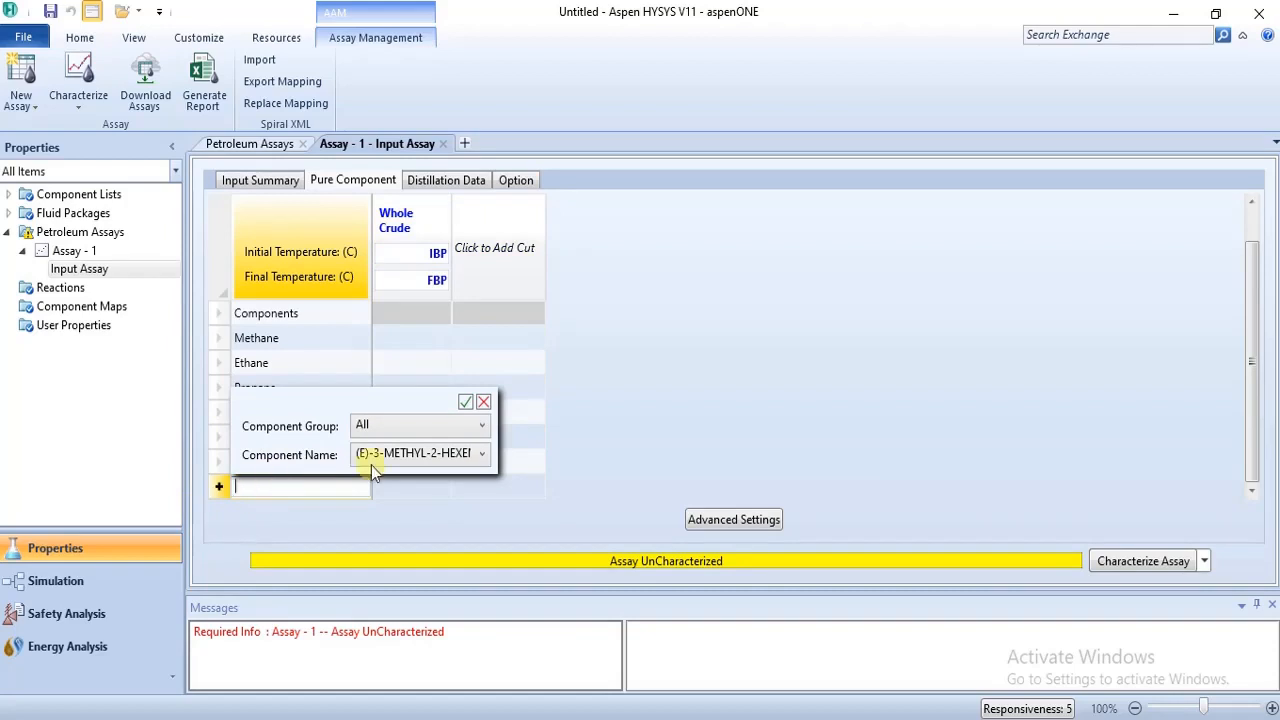
click(483, 427)
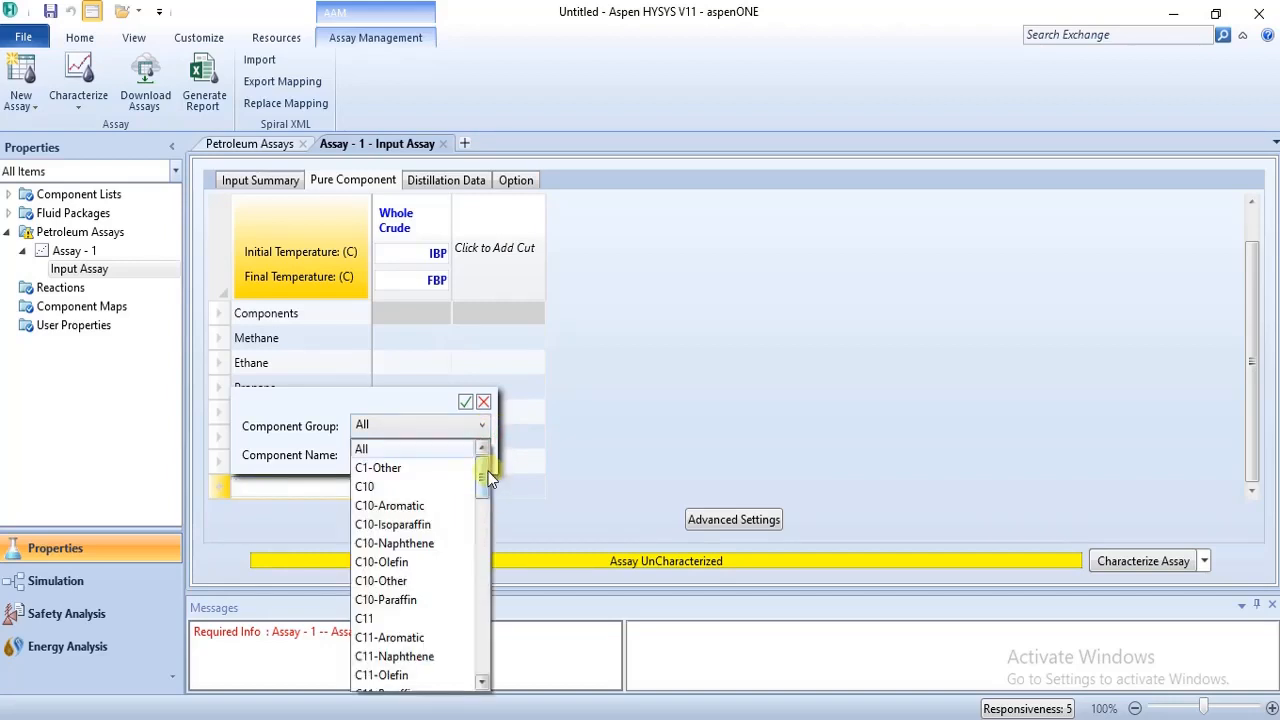
drag(486, 471, 491, 568)
click(433, 564)
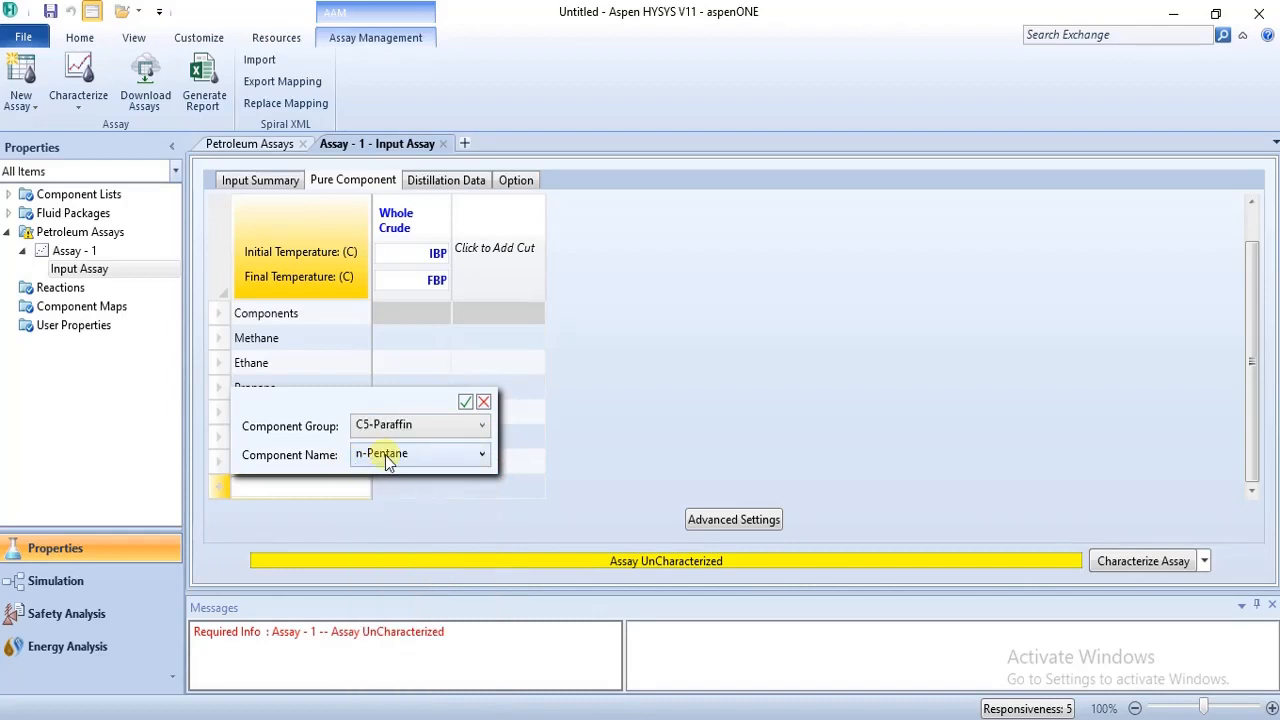
click(465, 402)
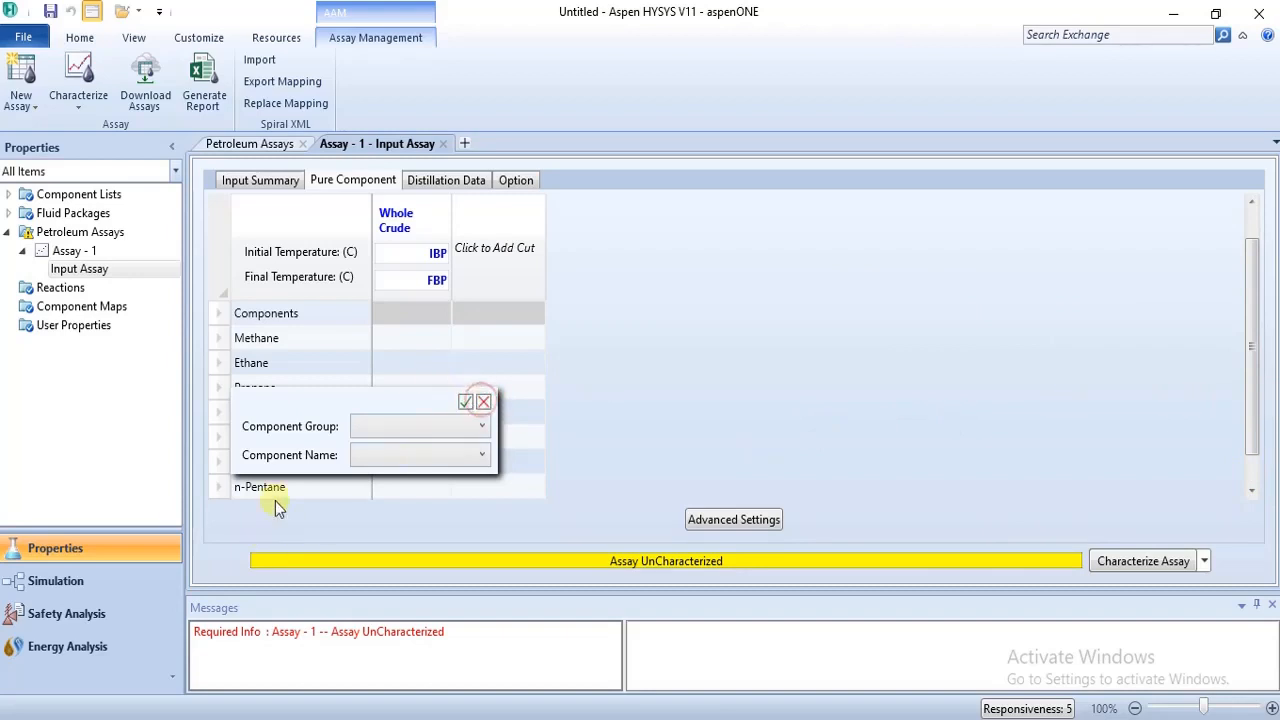
click(420, 183)
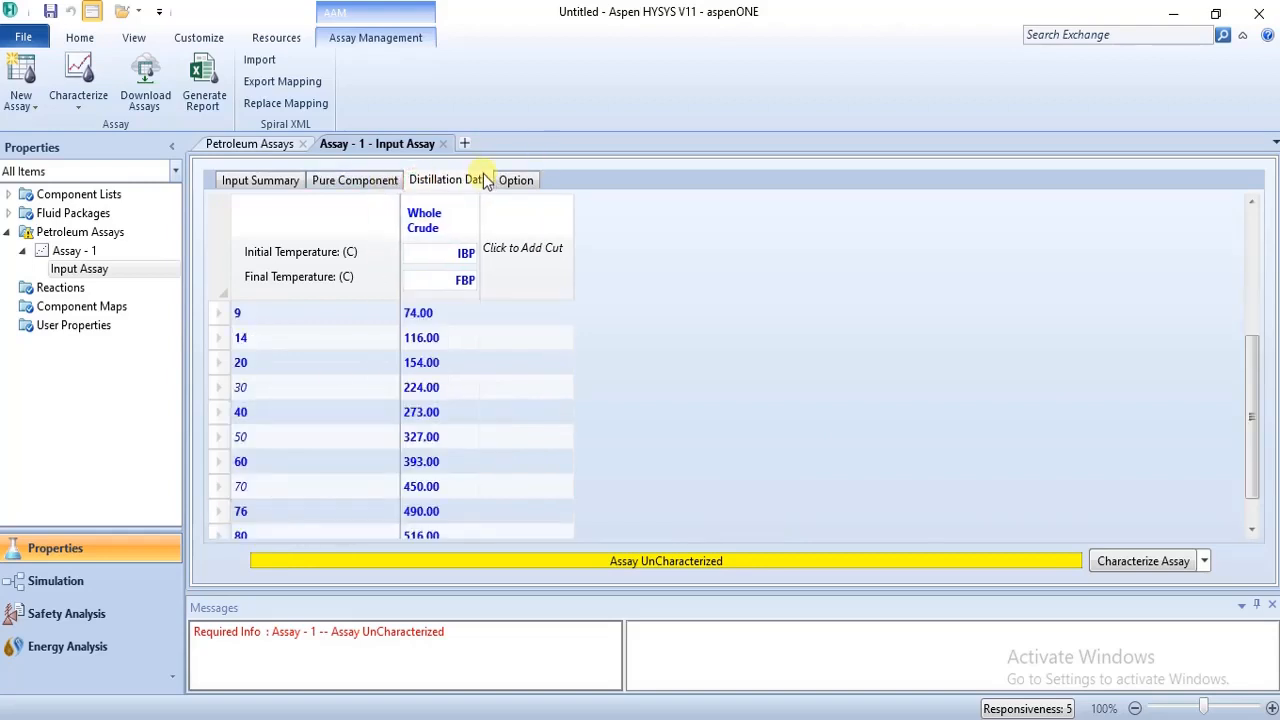
click(378, 183)
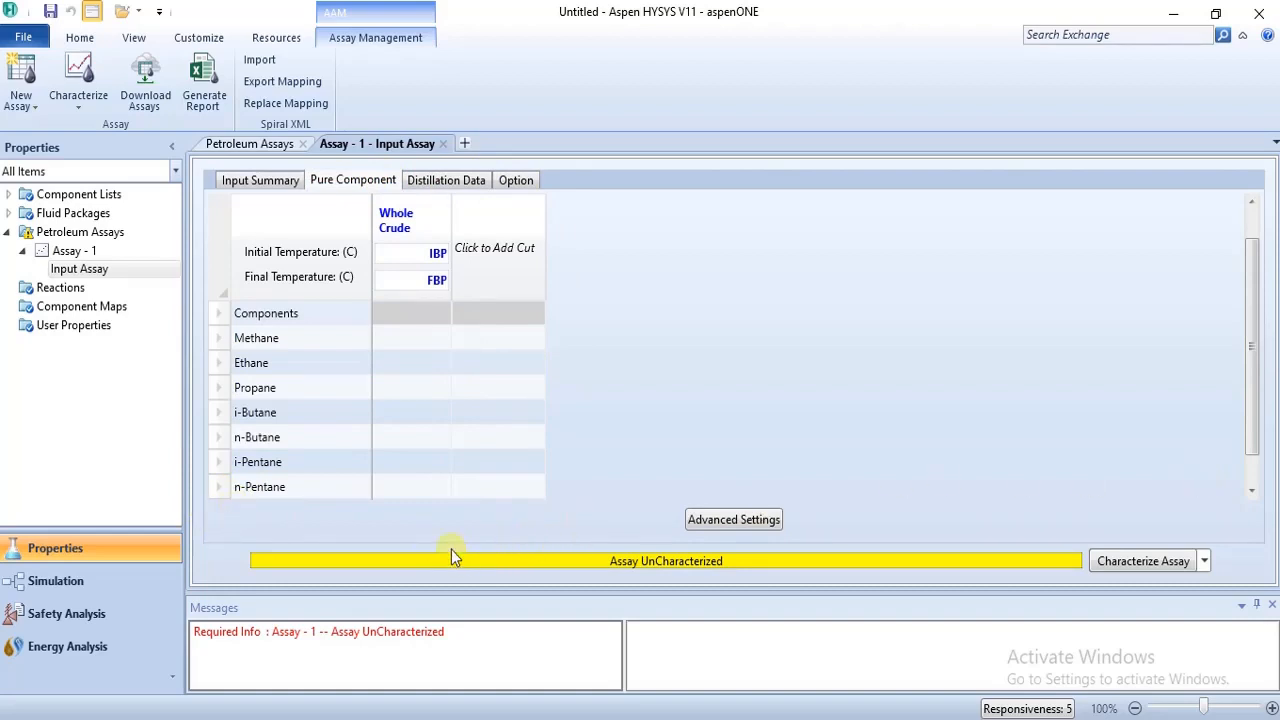
- Enter the whole crude light ends by mass percent: methane 0.007, ethane 0.023, propane 0.32, i-butane 0.24, n-butane 1.75, i-pentane 1.65
click(424, 515)
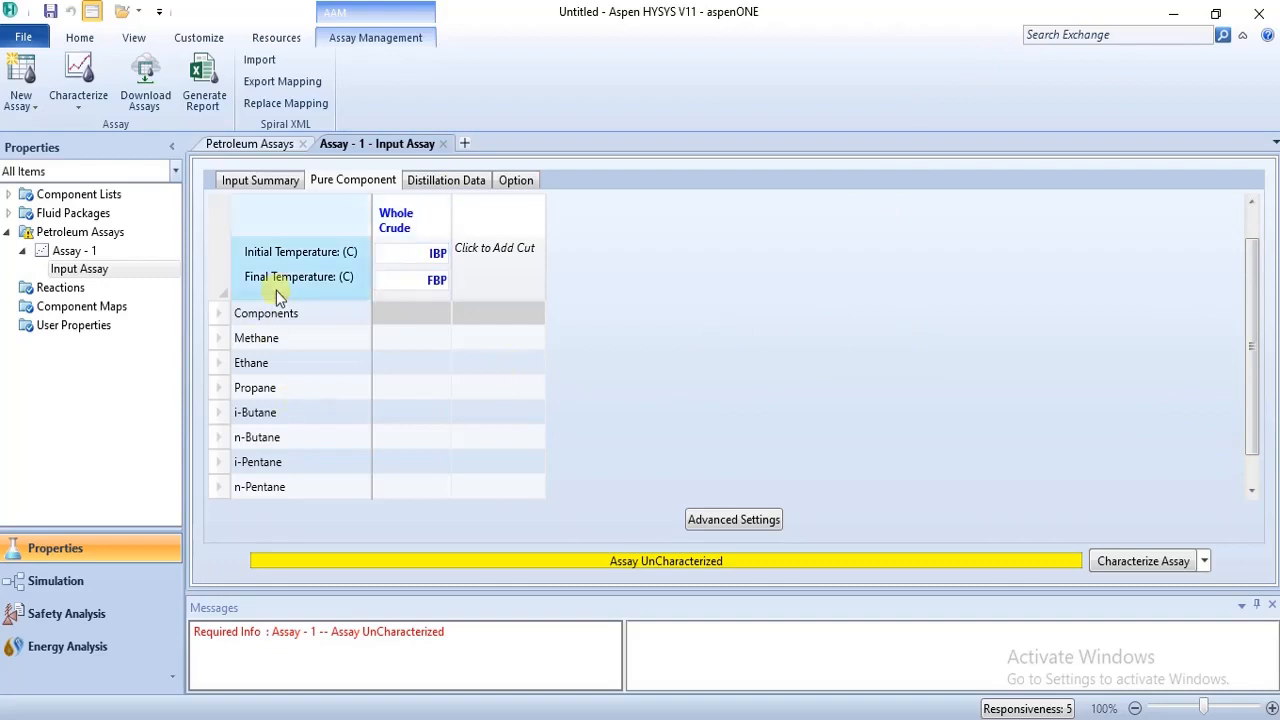
click(387, 338)
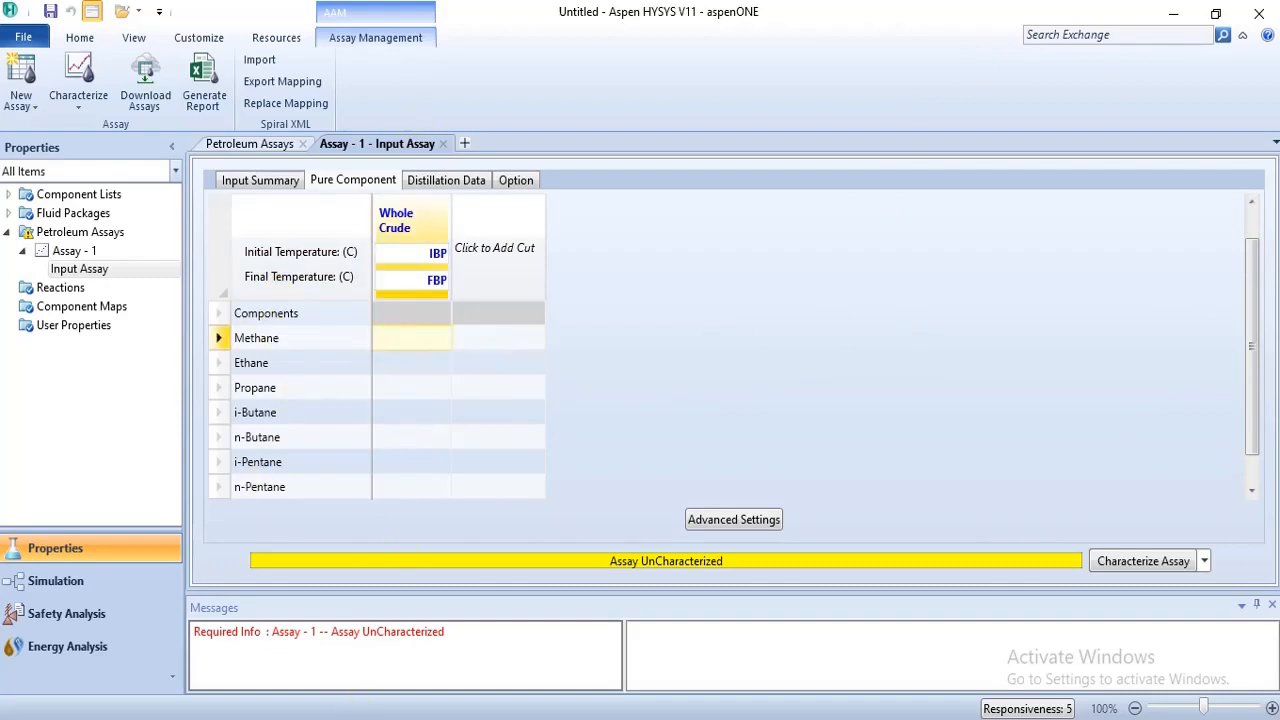
mouse_move(445, 652)
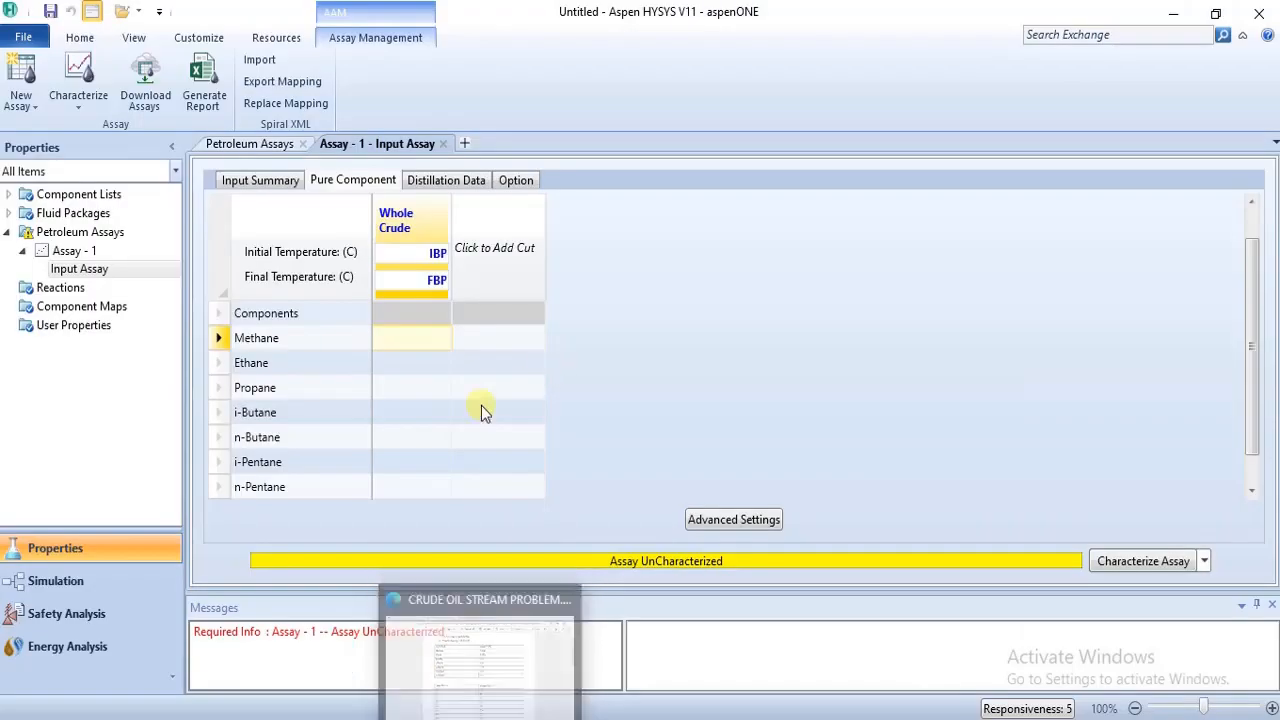
click(420, 329)
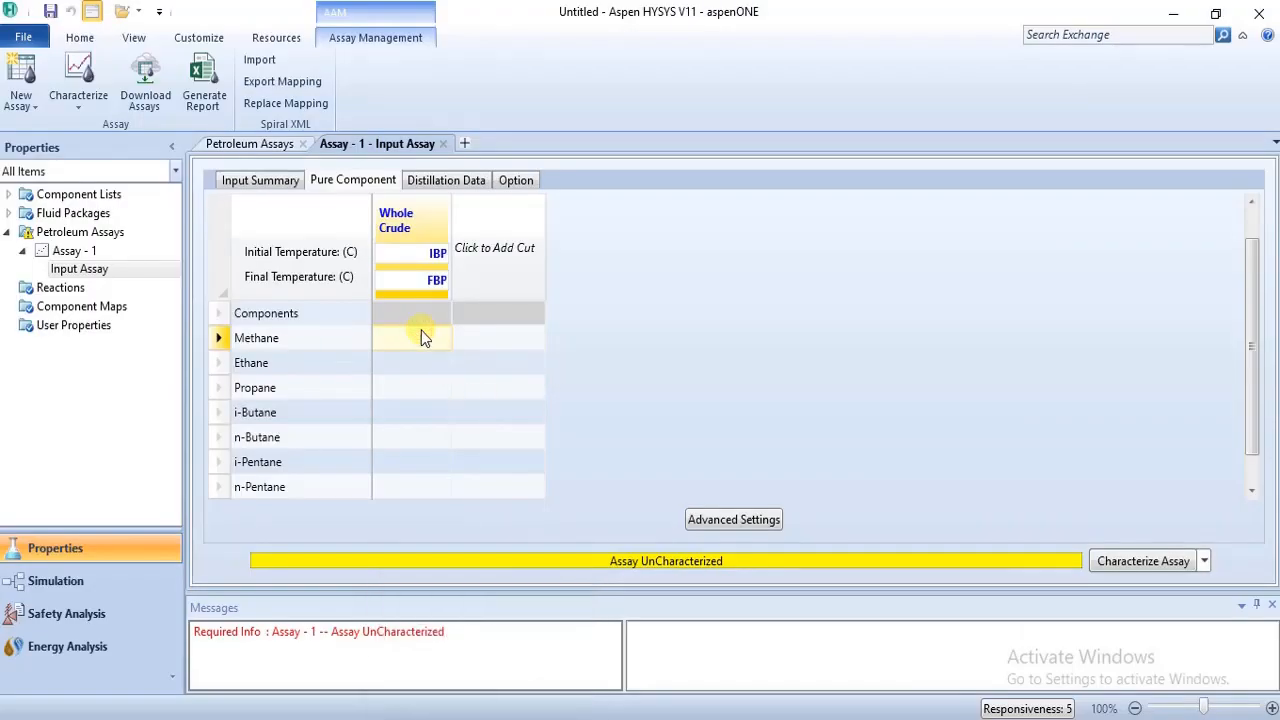
text(.)
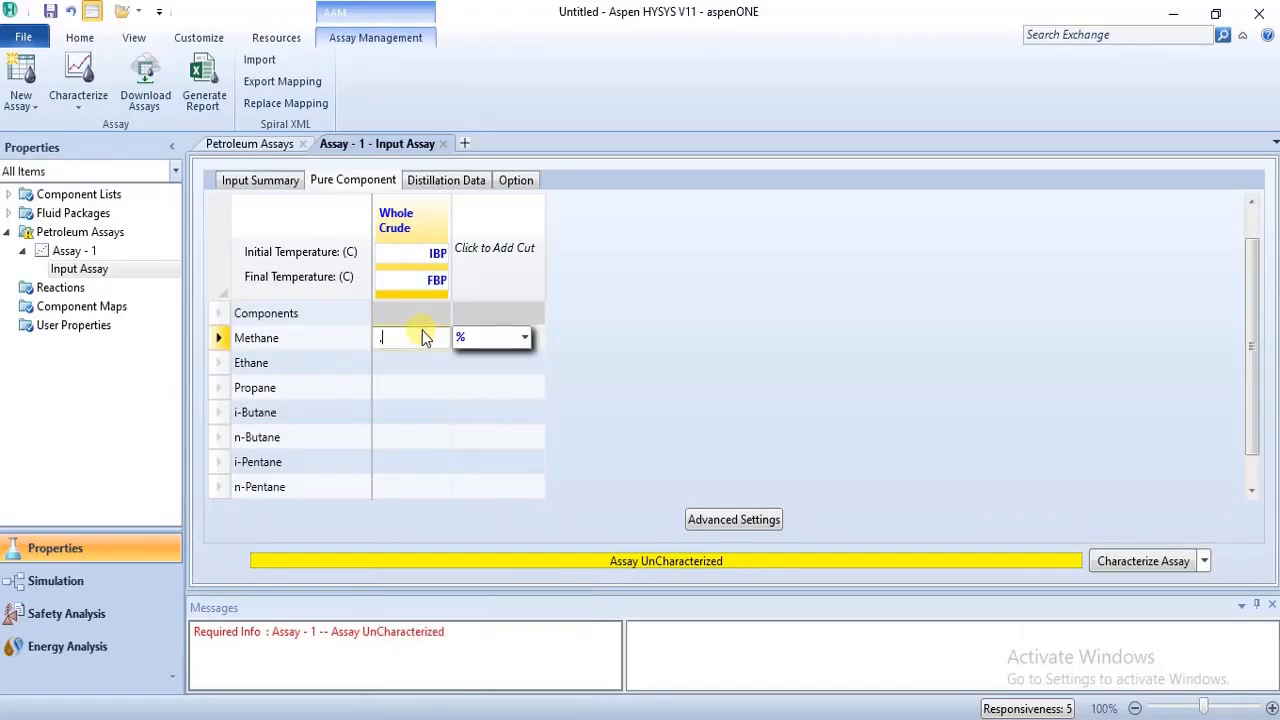
text(007)
key(Return)
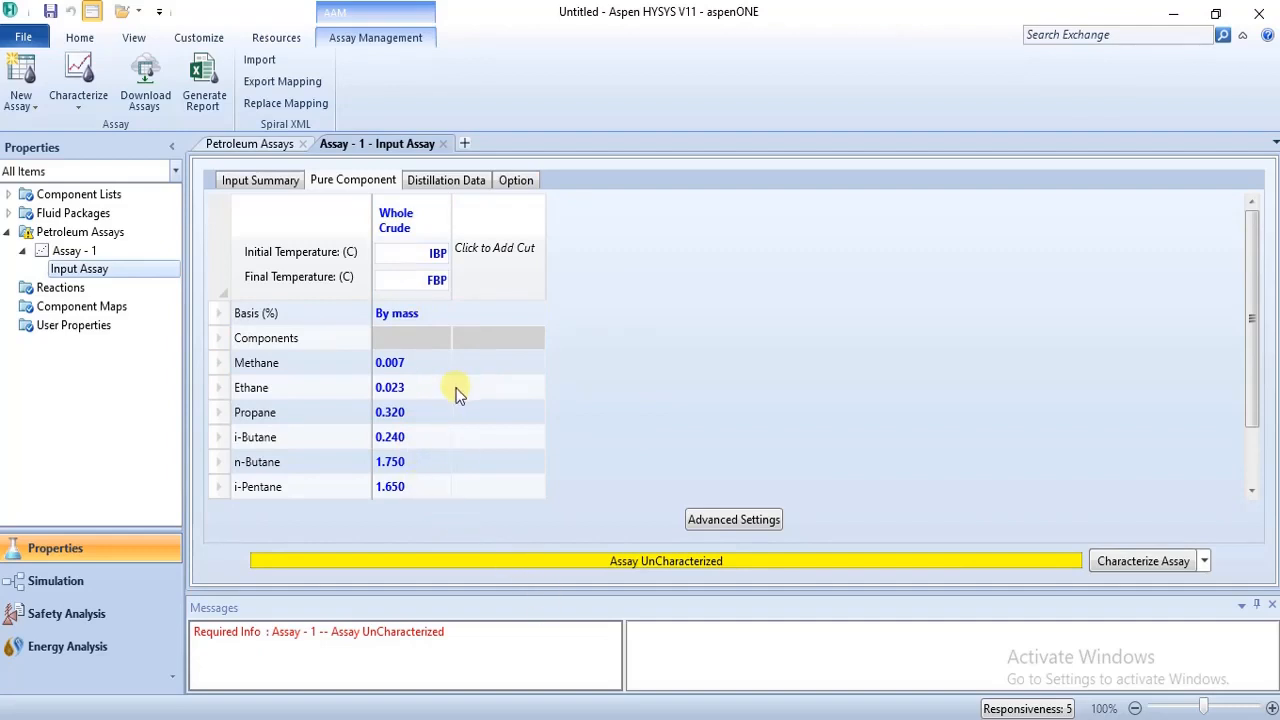
- Open the assay's input summary and look through its list of whole crude properties
click(293, 181)
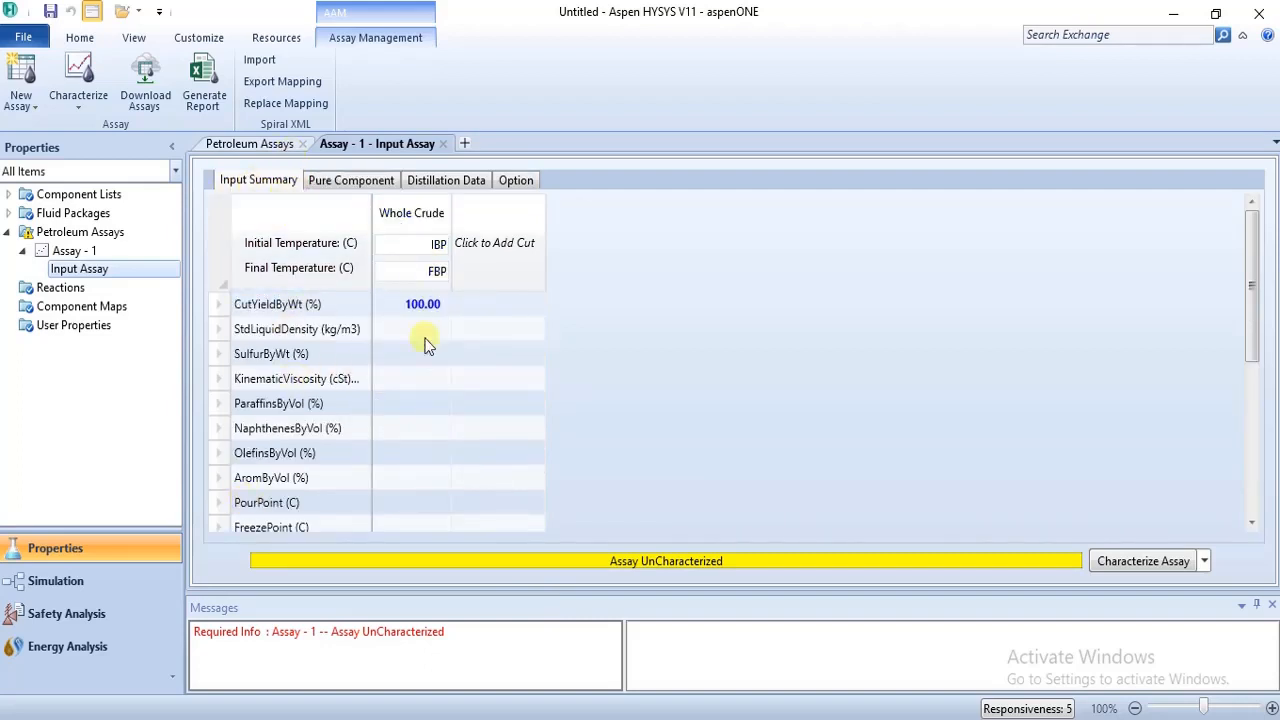
drag(1260, 316, 1266, 282)
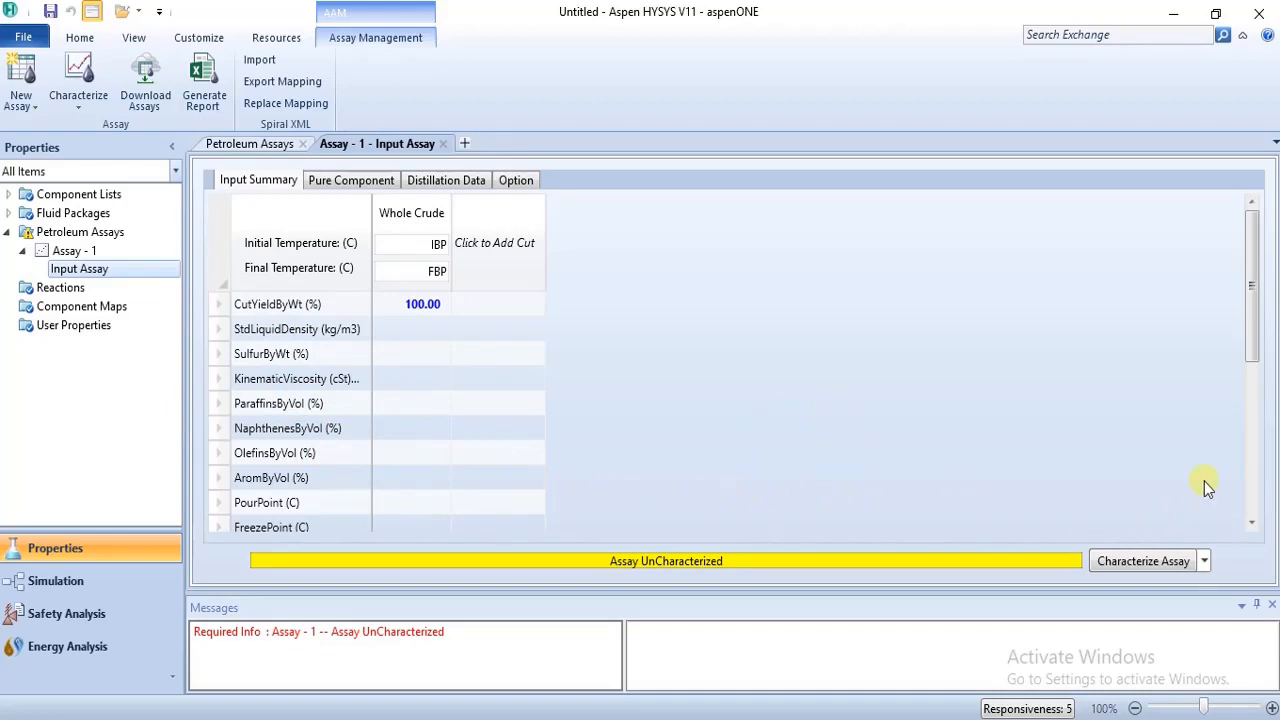
drag(1257, 338, 1275, 498)
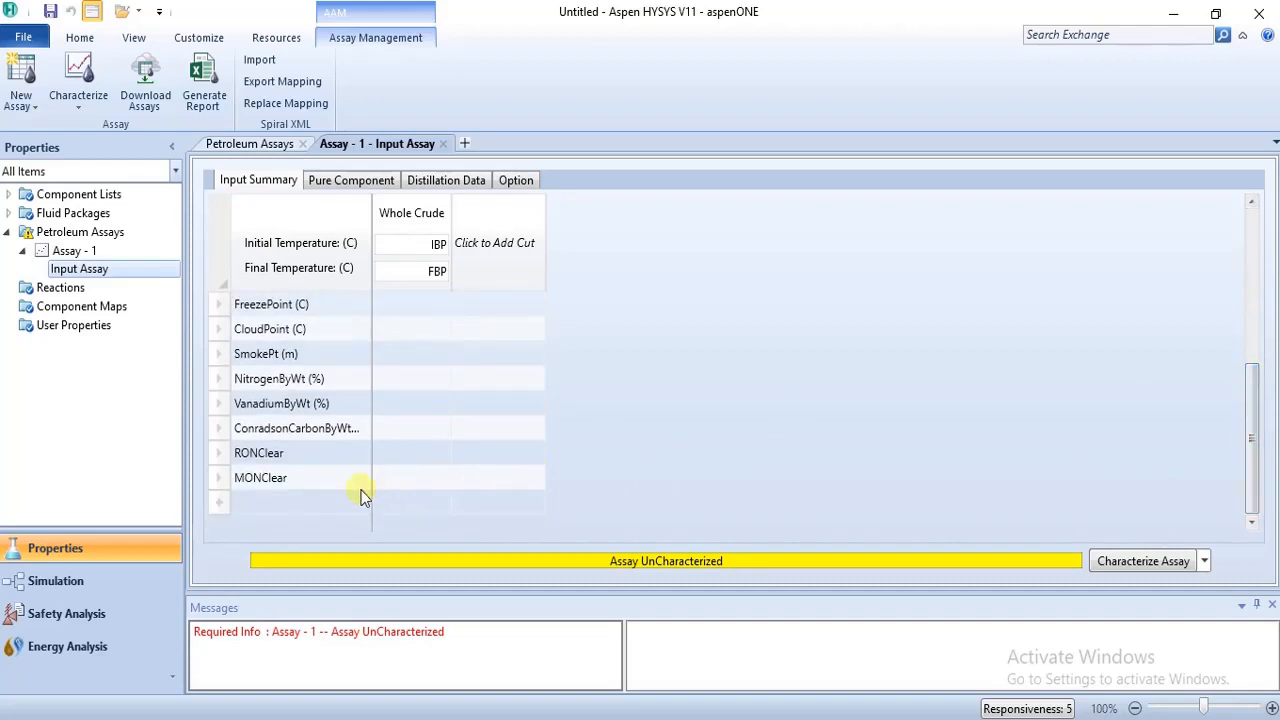
click(220, 503)
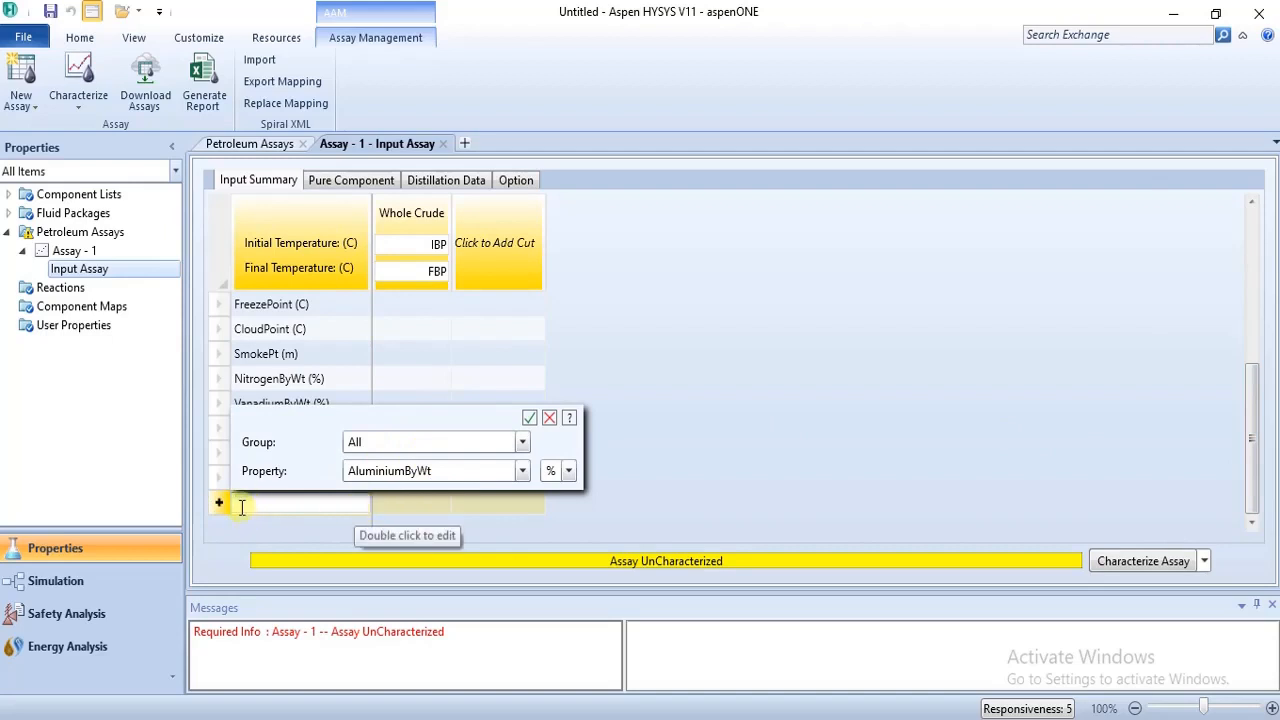
click(522, 471)
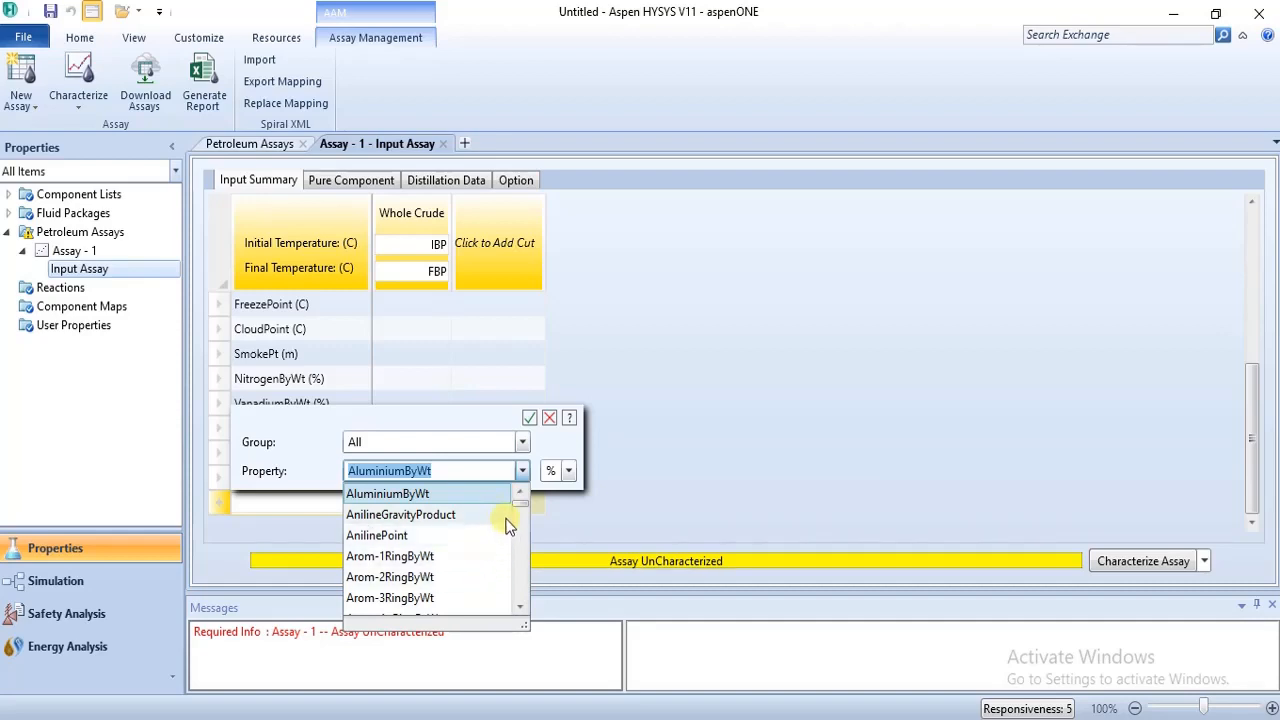
click(551, 418)
click(551, 418)
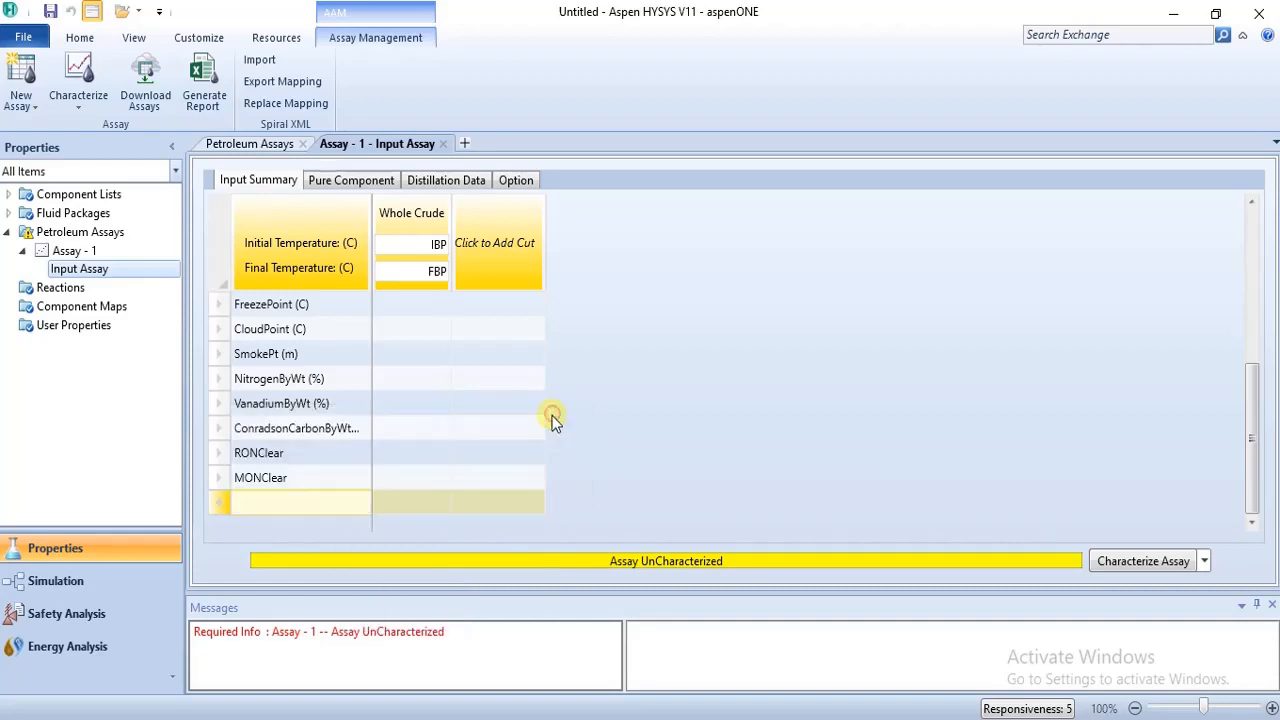
- Switch to the crude oil stream problem PDF, look up the crude's standard density, and return to HYSYS
mouse_move(480, 718)
click(466, 686)
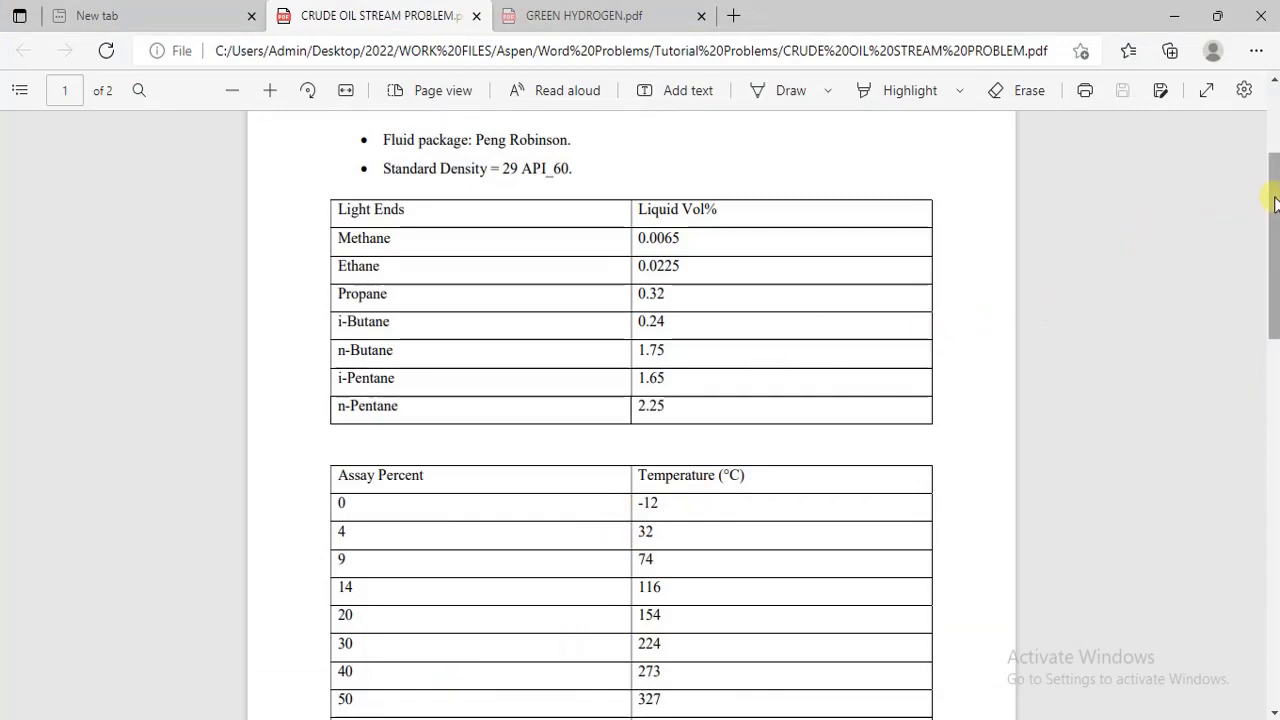
drag(1274, 198, 1275, 118)
scroll(1276, 118, down, 2)
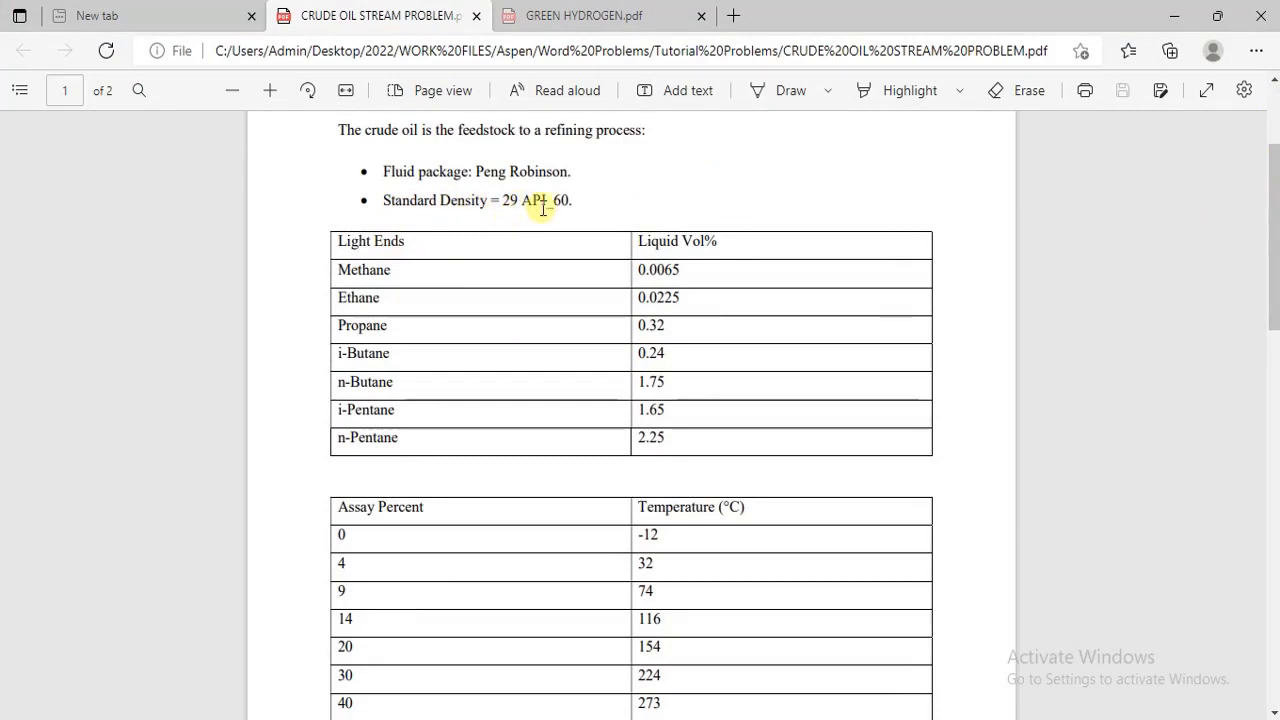
mouse_move(915, 716)
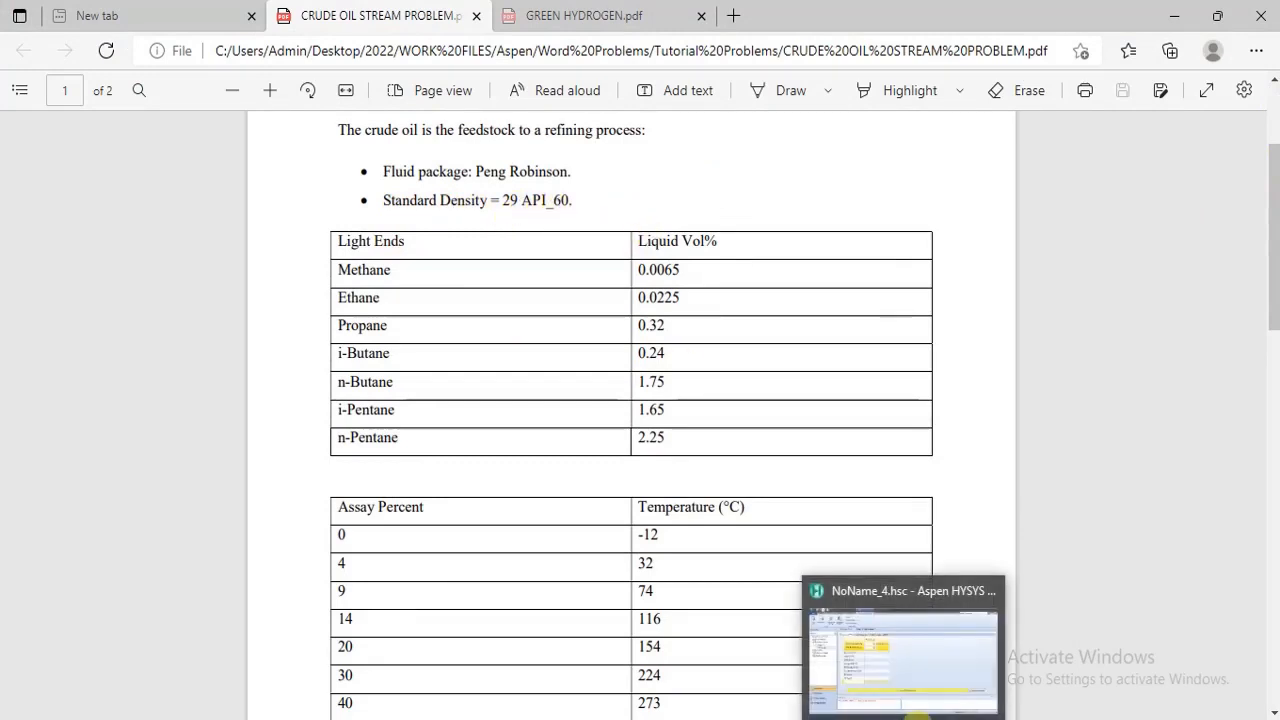
click(925, 688)
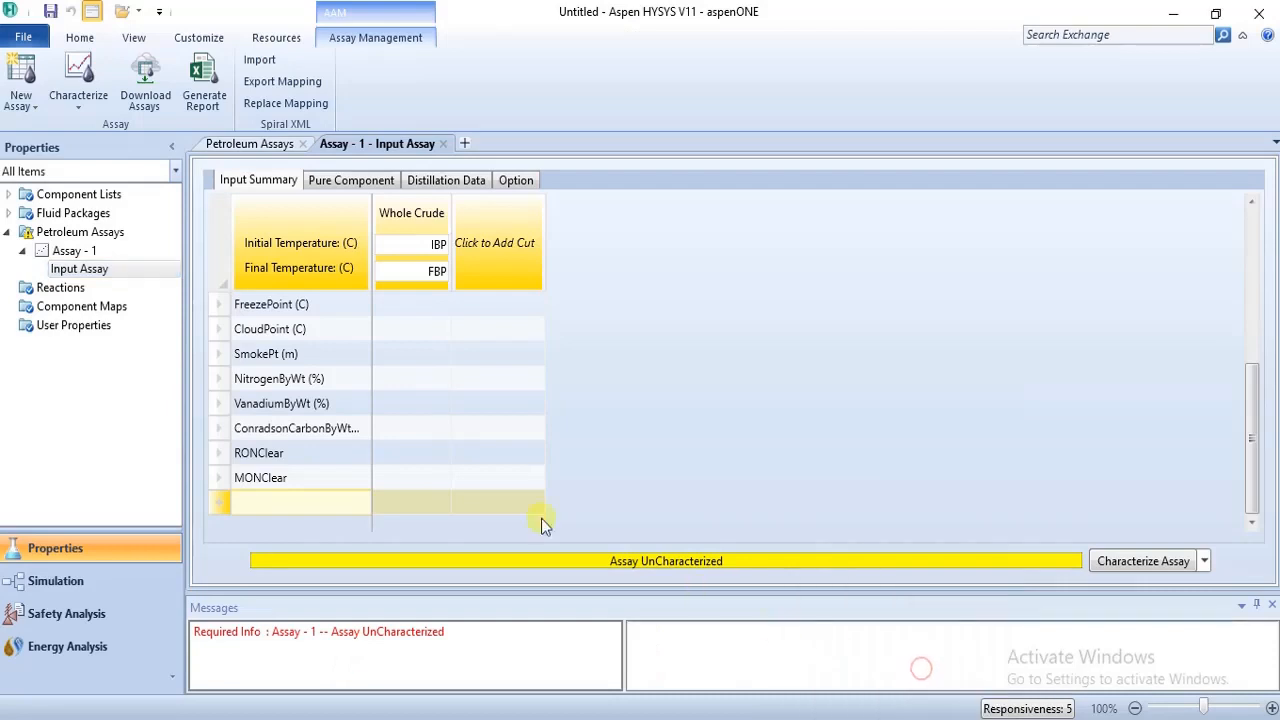
- Set the whole crude's standard liquid density to 879.8 kg/m3 in the input summary
click(1251, 288)
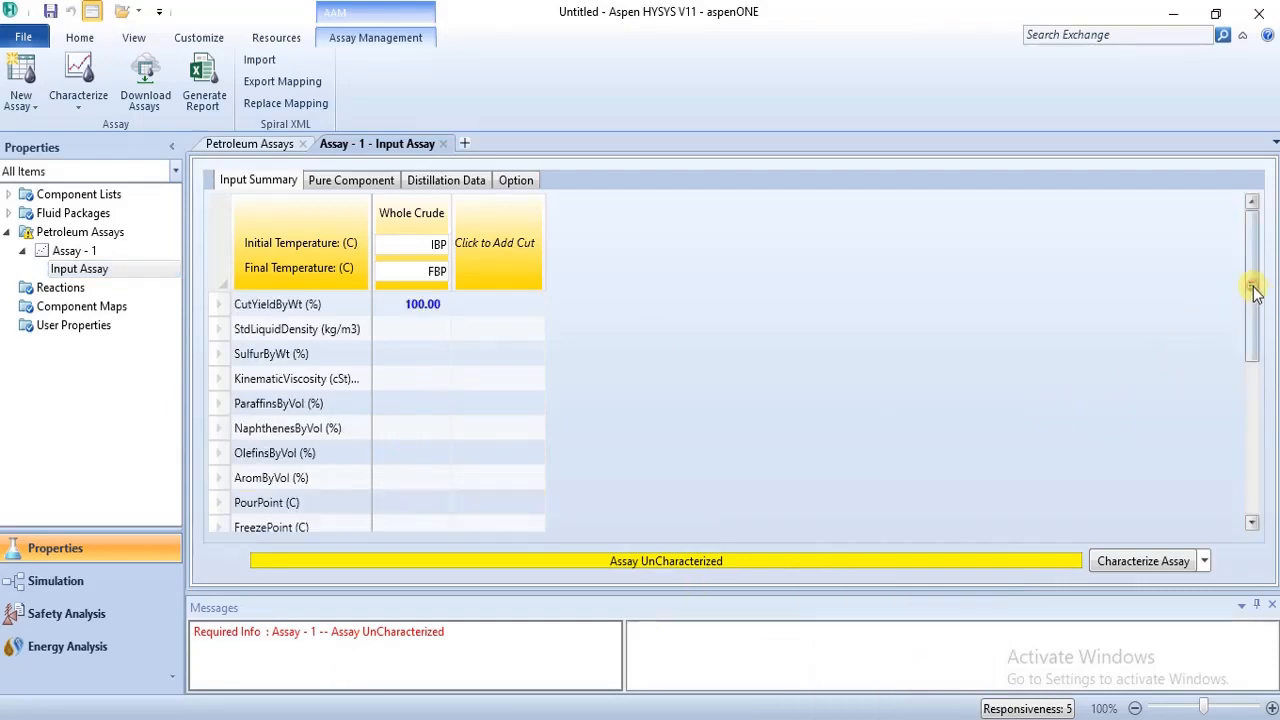
click(404, 331)
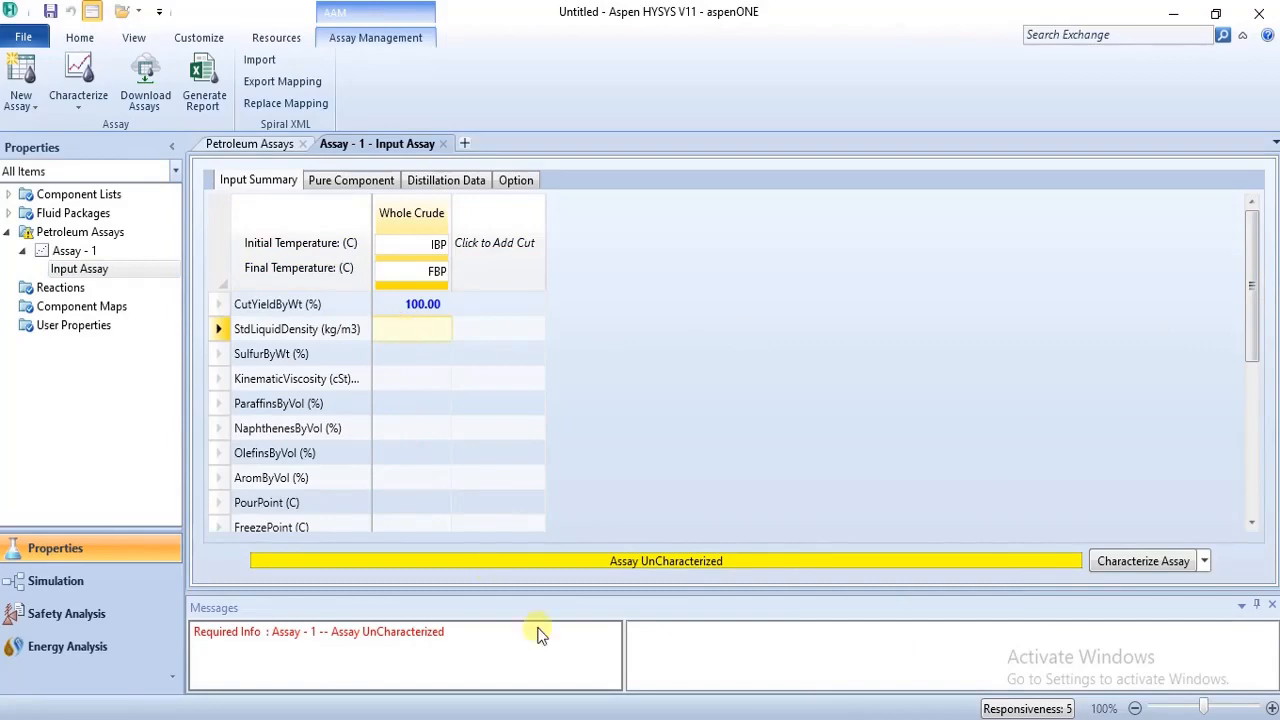
mouse_move(460, 645)
click(448, 331)
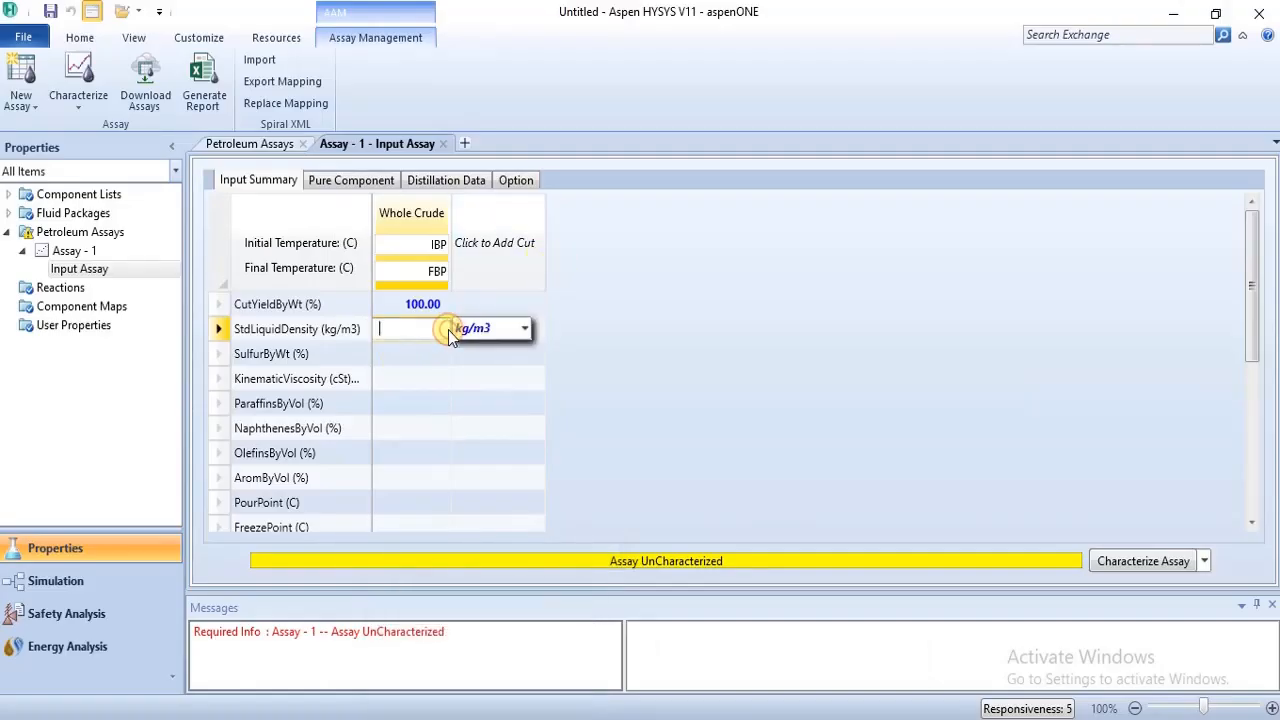
click(527, 330)
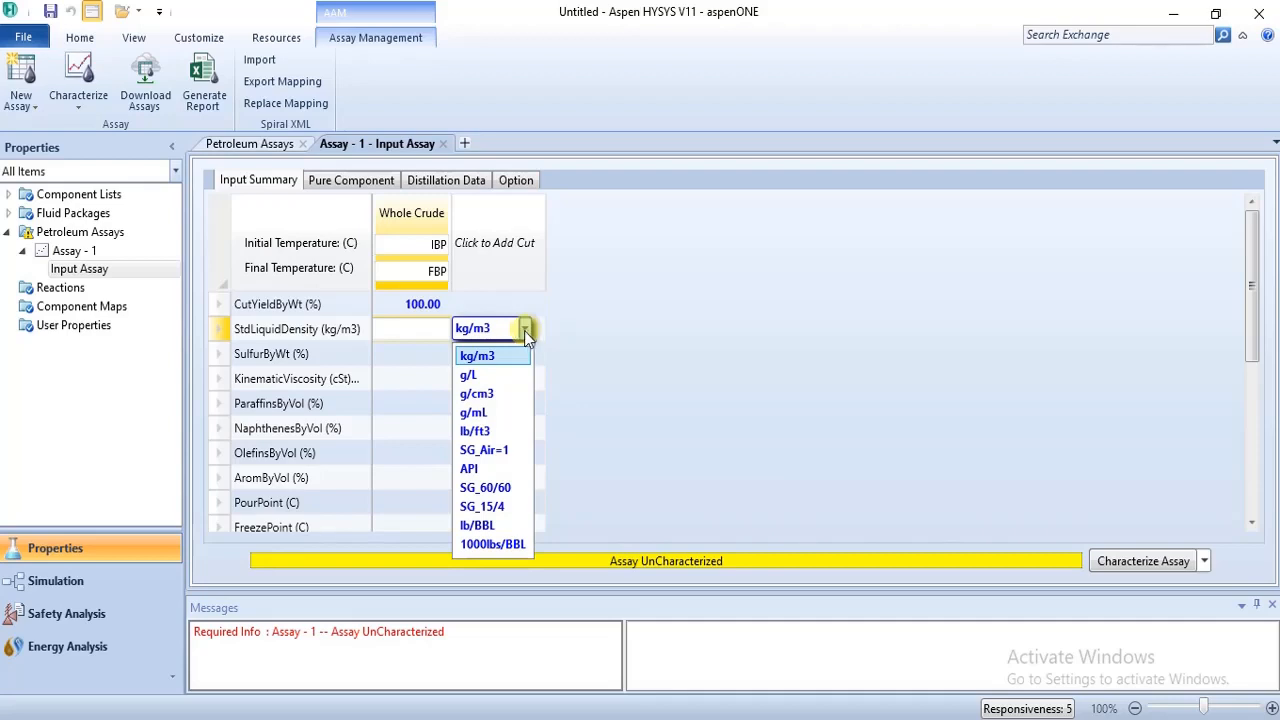
click(430, 341)
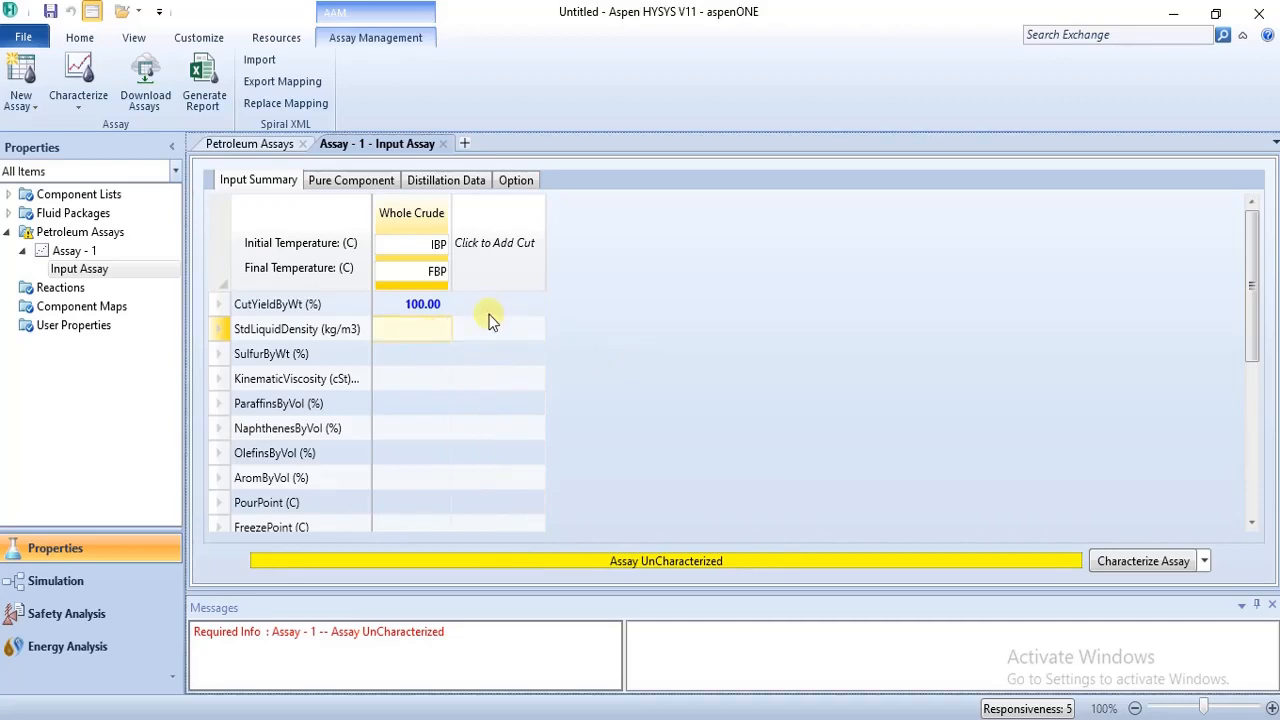
click(433, 332)
click(440, 332)
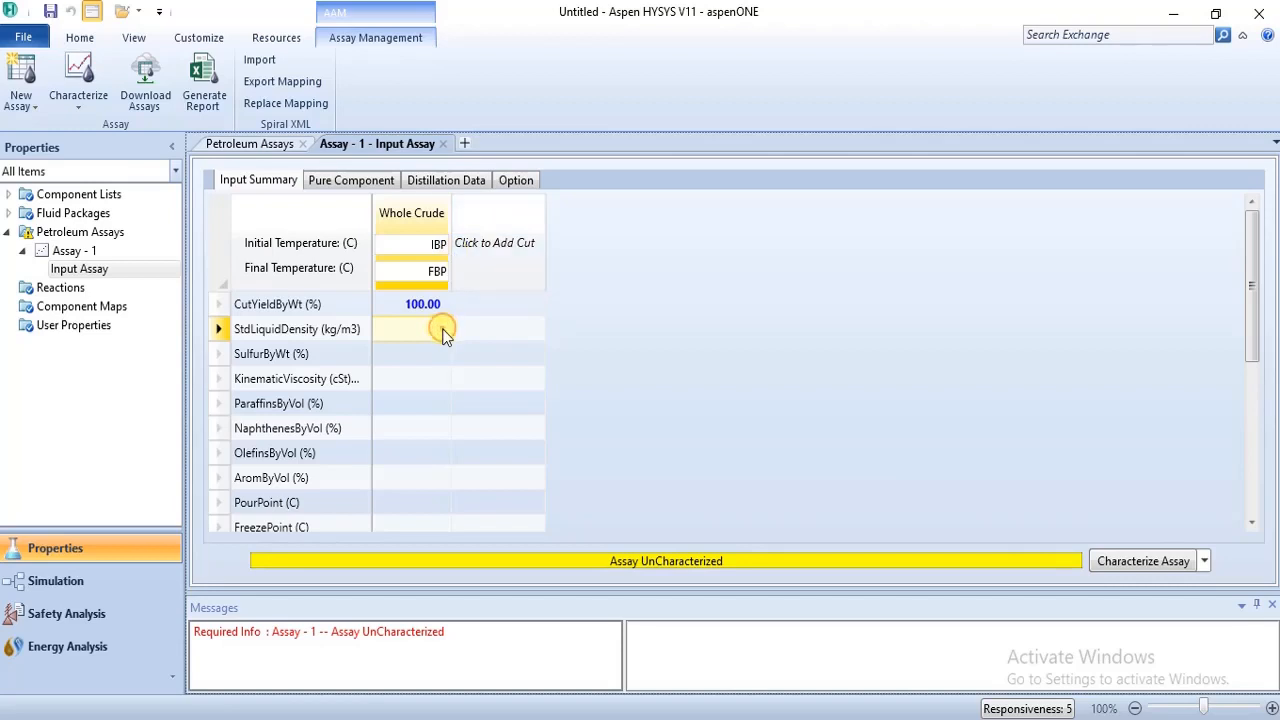
text(8)
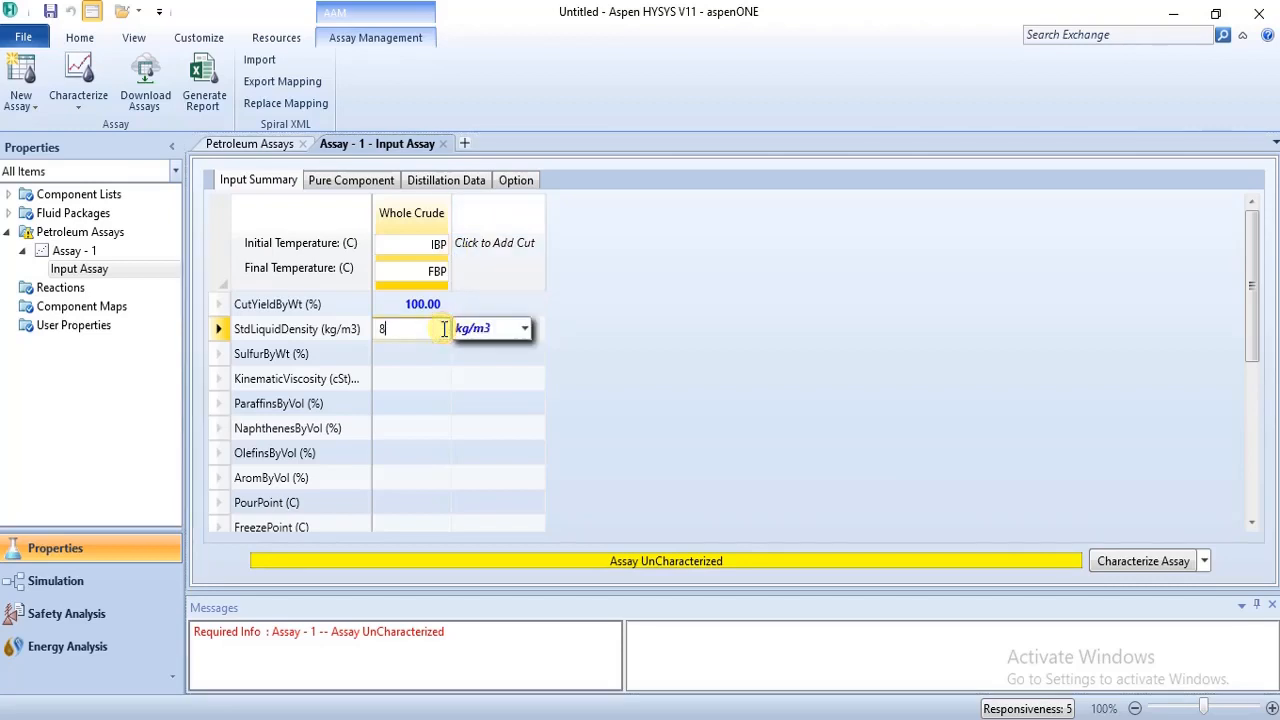
text(79.8)
key(Return)
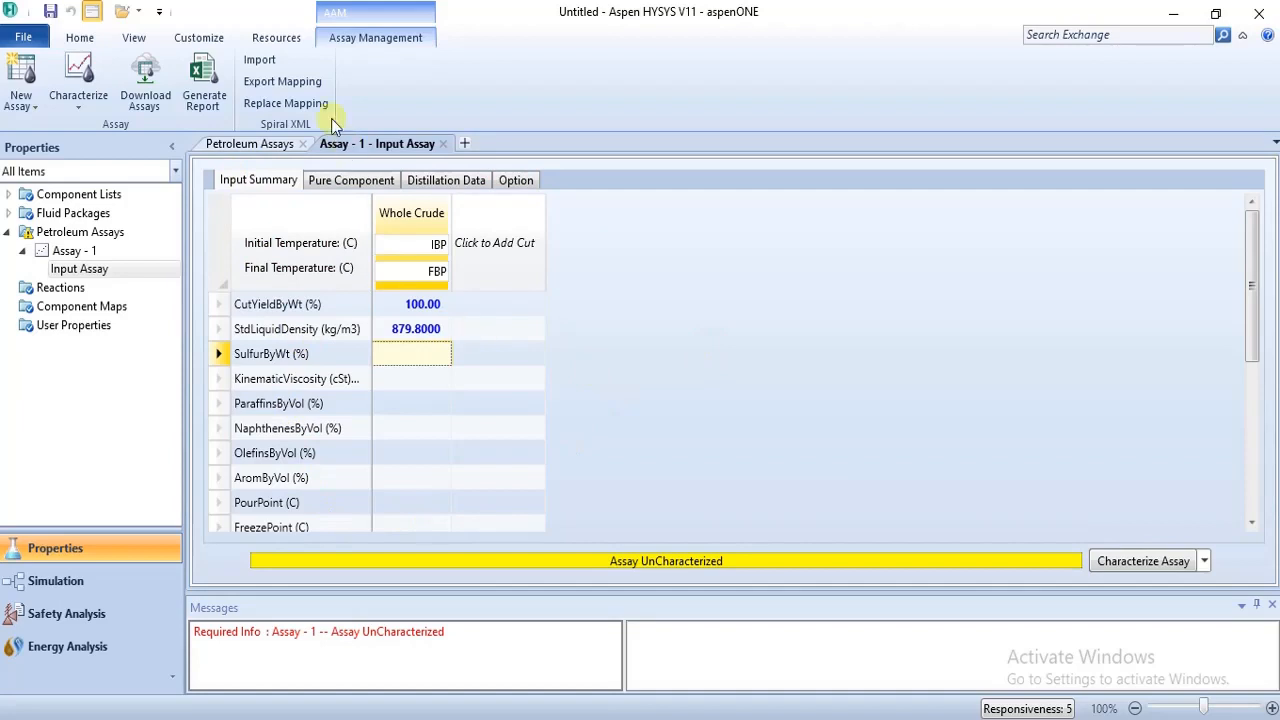
- Review the assay's light ends, distillation data and whole crude input summary ahead of characterization
click(331, 185)
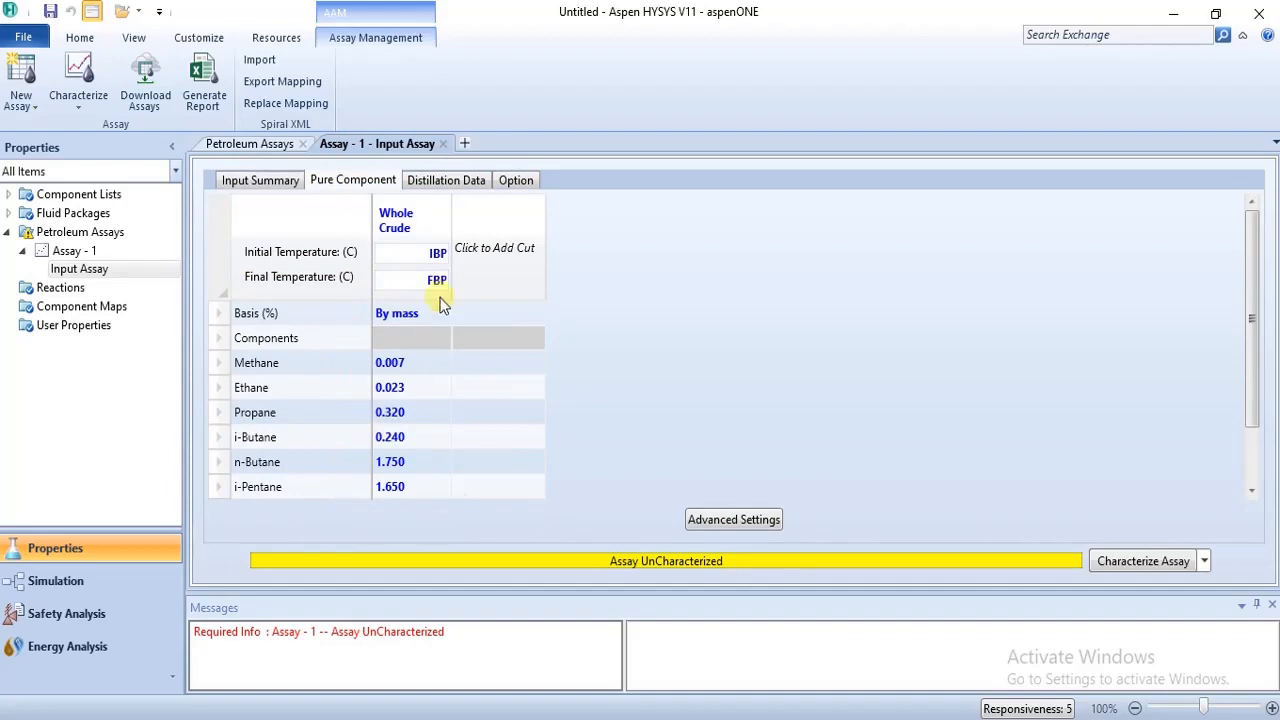
click(455, 178)
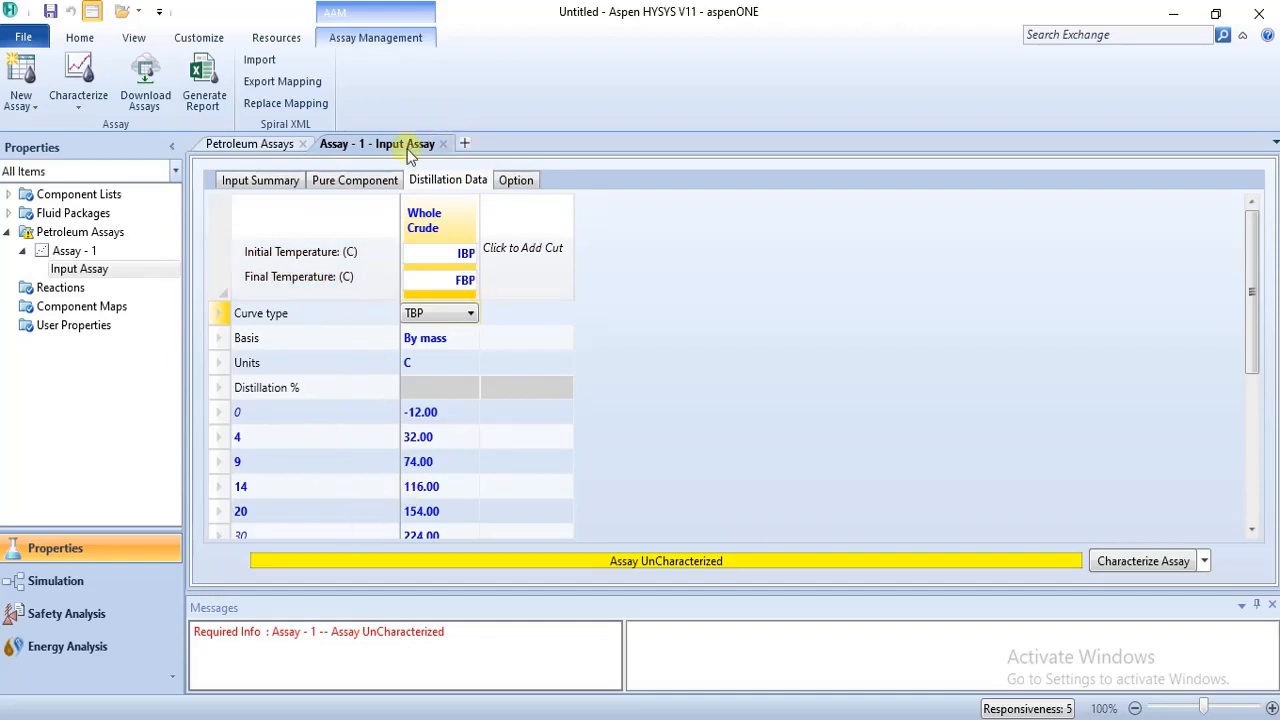
click(385, 181)
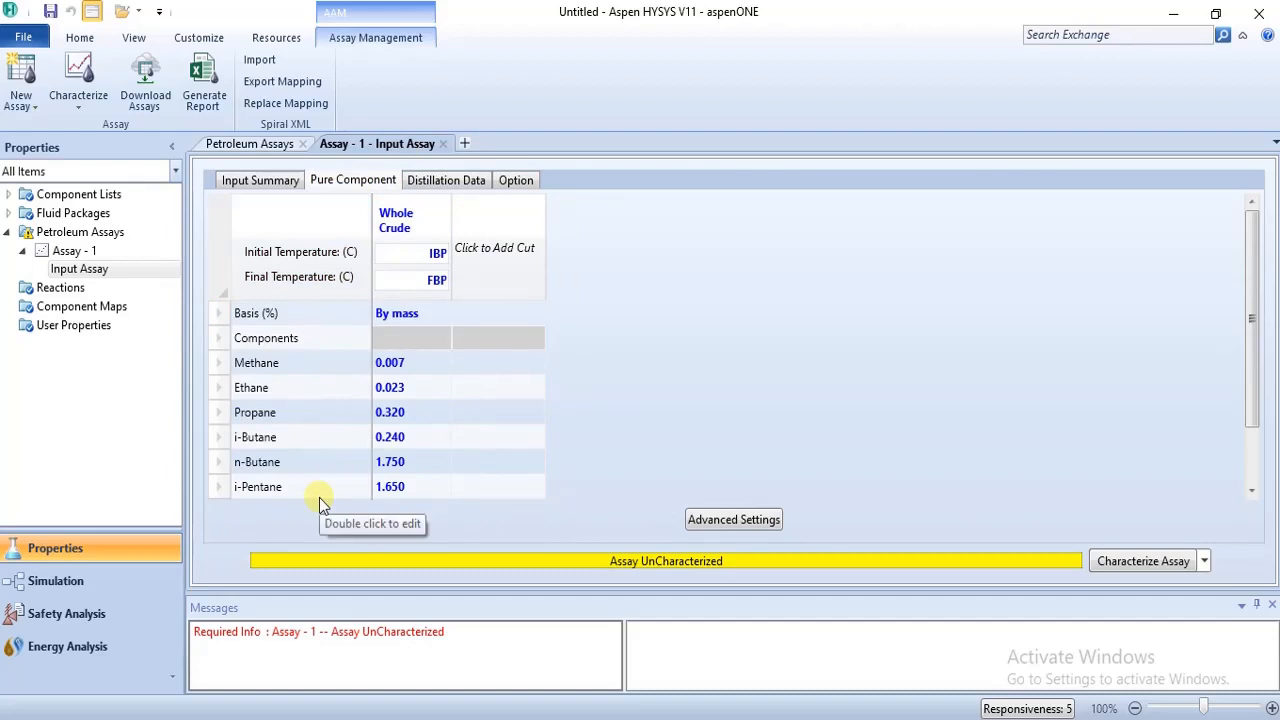
click(286, 185)
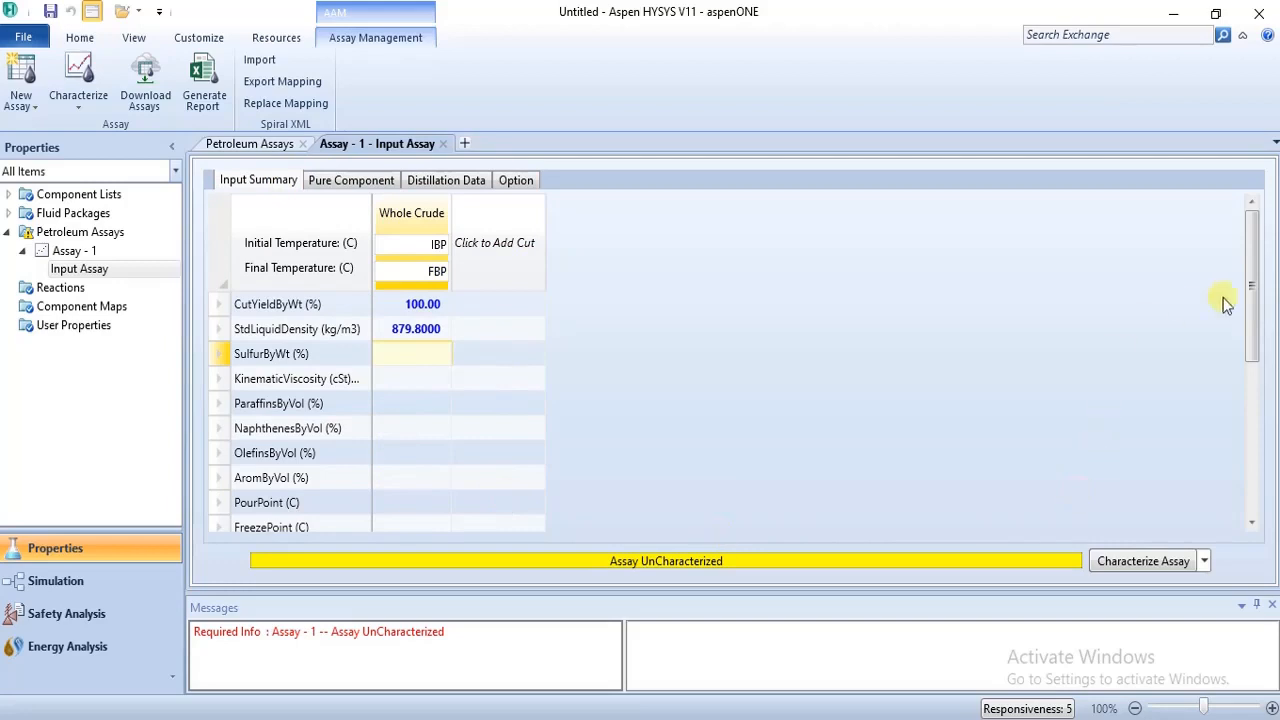
drag(1249, 322, 1249, 475)
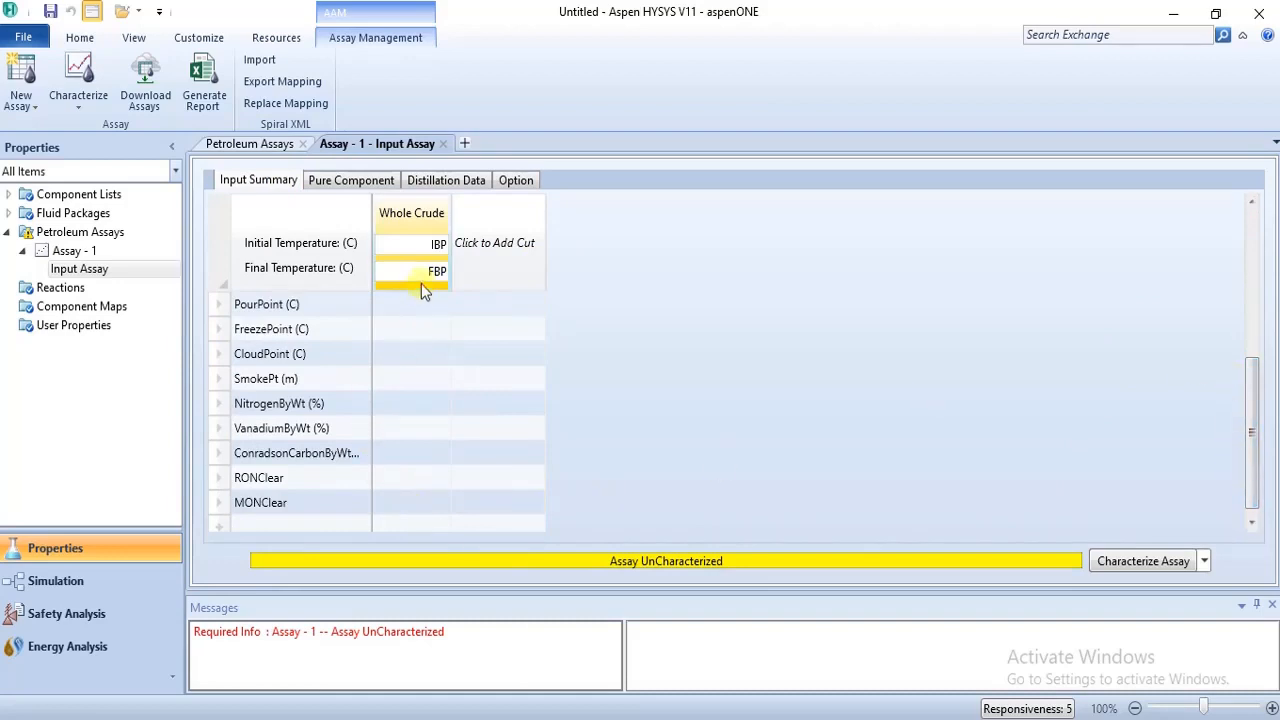
drag(1247, 450, 1251, 280)
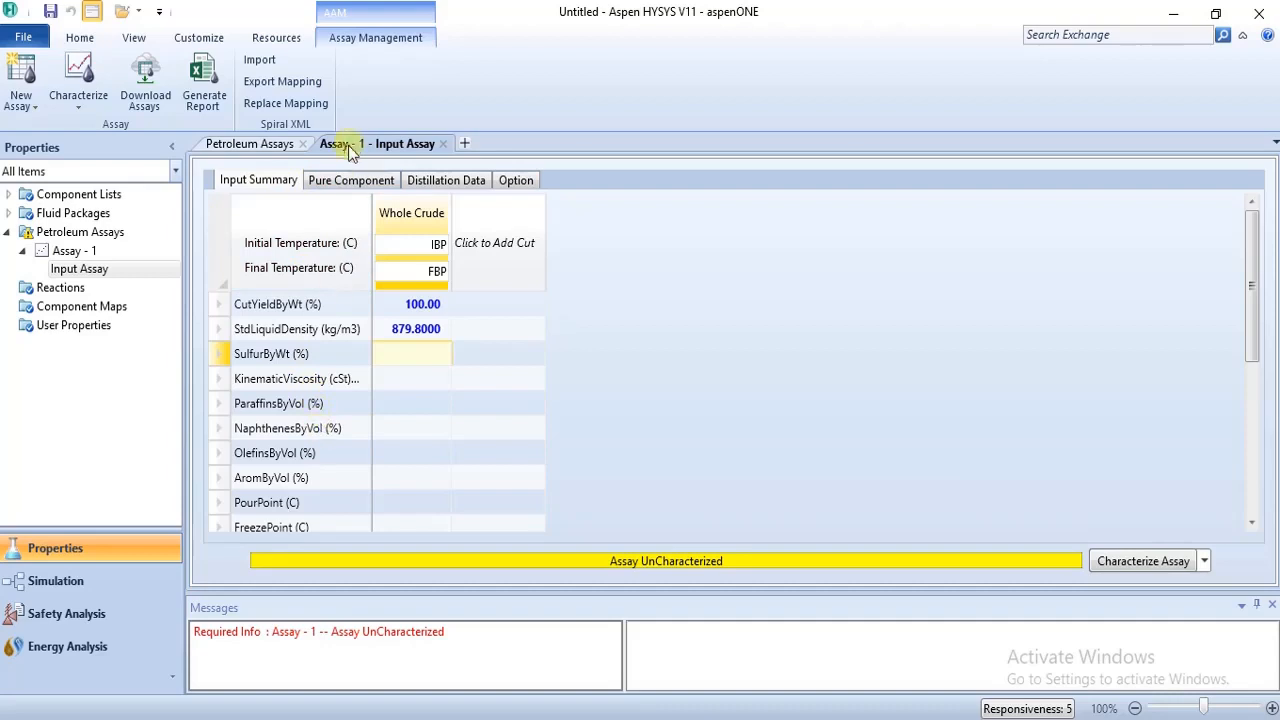
click(353, 186)
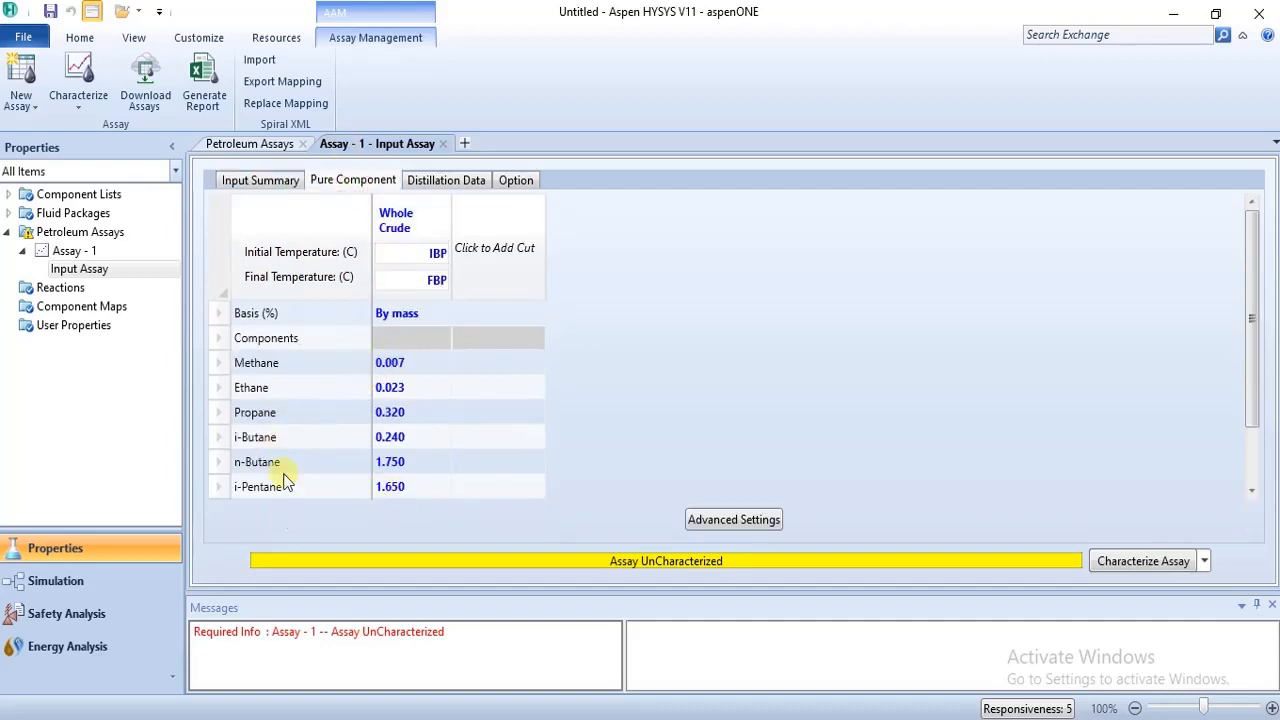
click(447, 184)
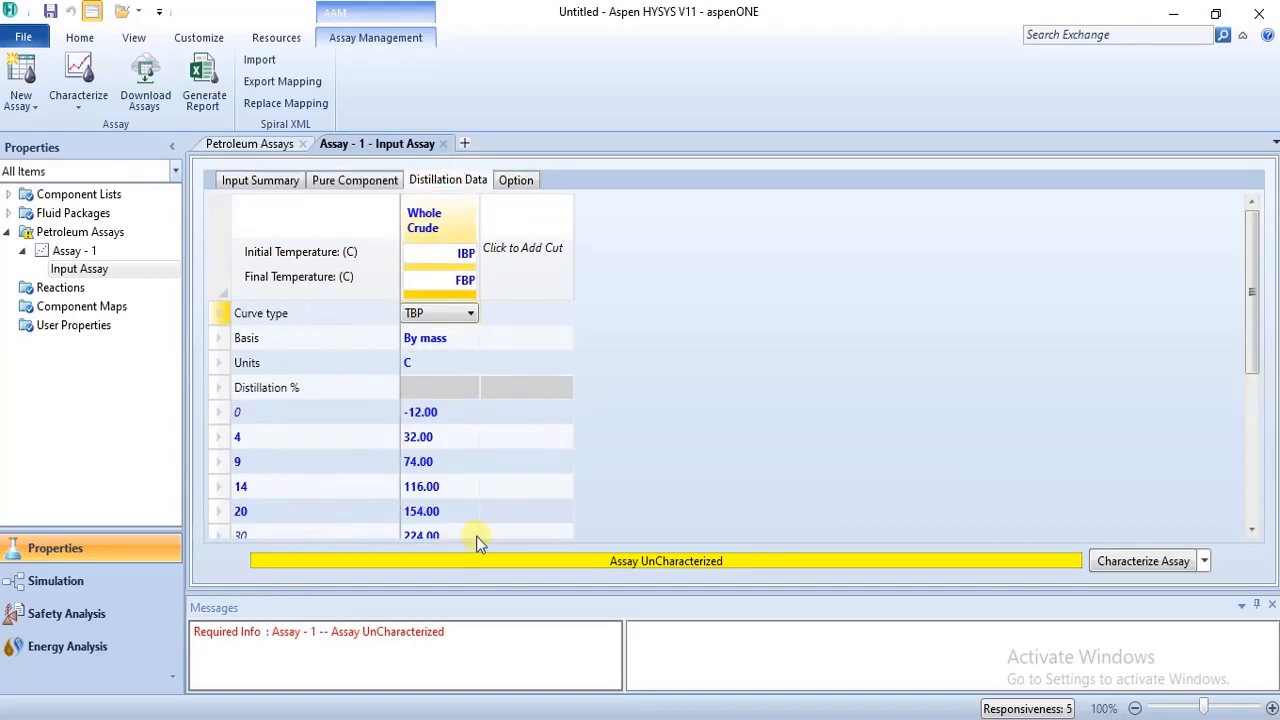
- Check the distillation curve type options, keep TBP, and set the whole crude's distillation basis to By volume
click(469, 316)
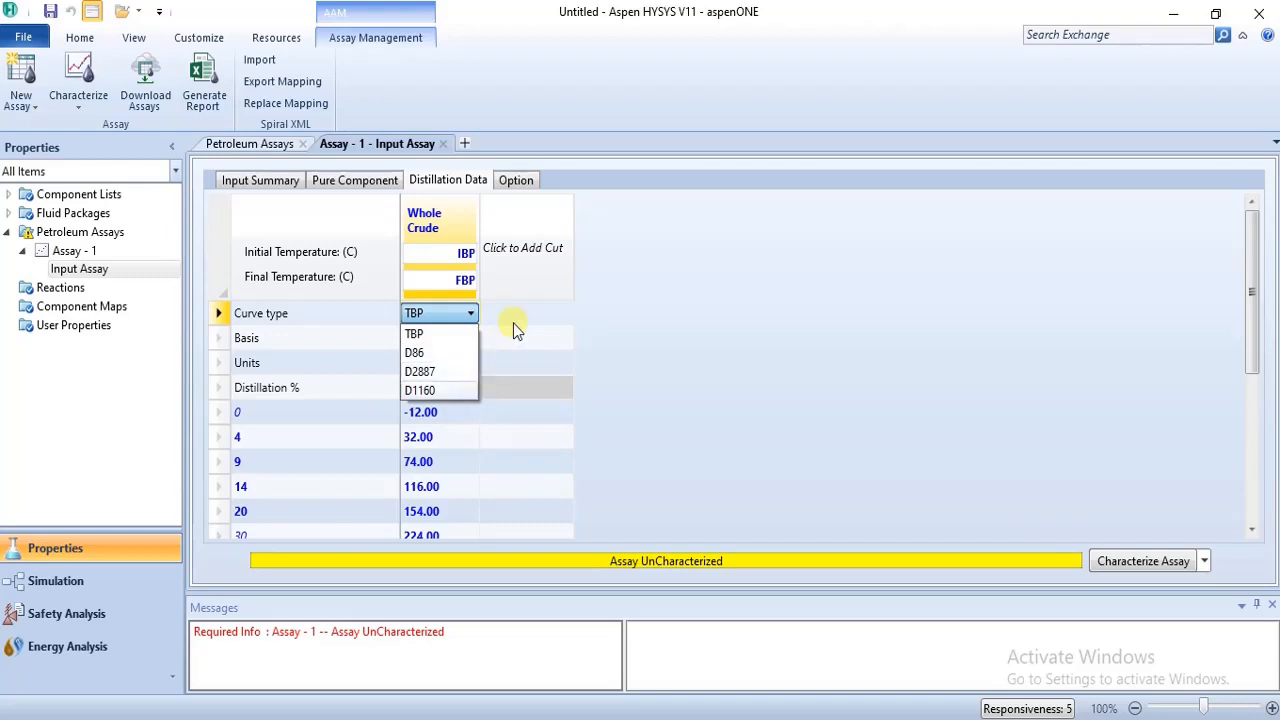
click(450, 314)
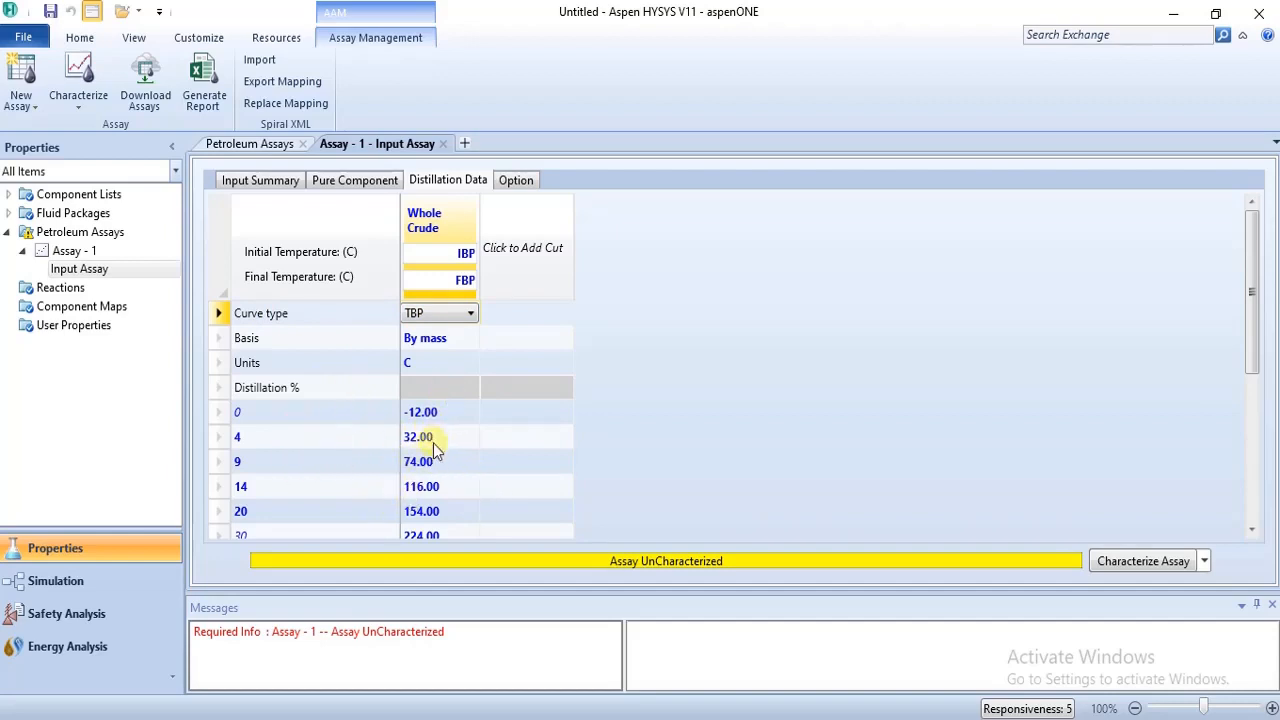
click(255, 343)
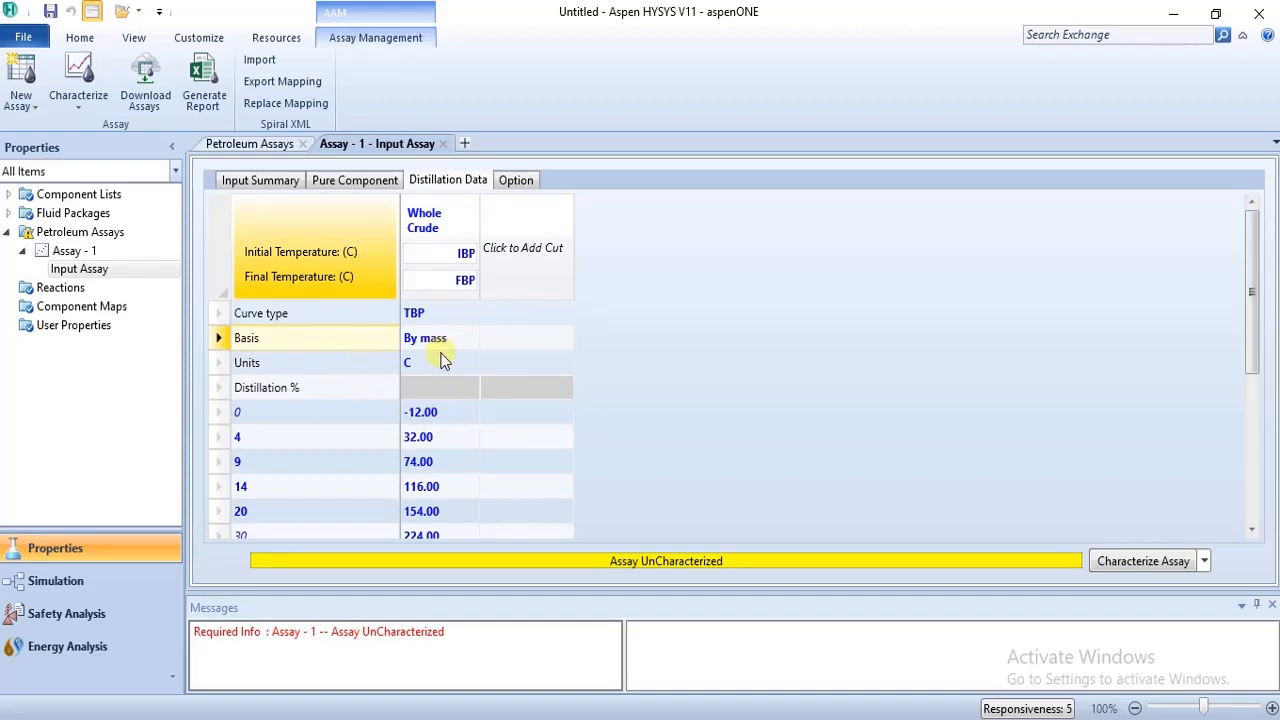
click(470, 338)
click(471, 339)
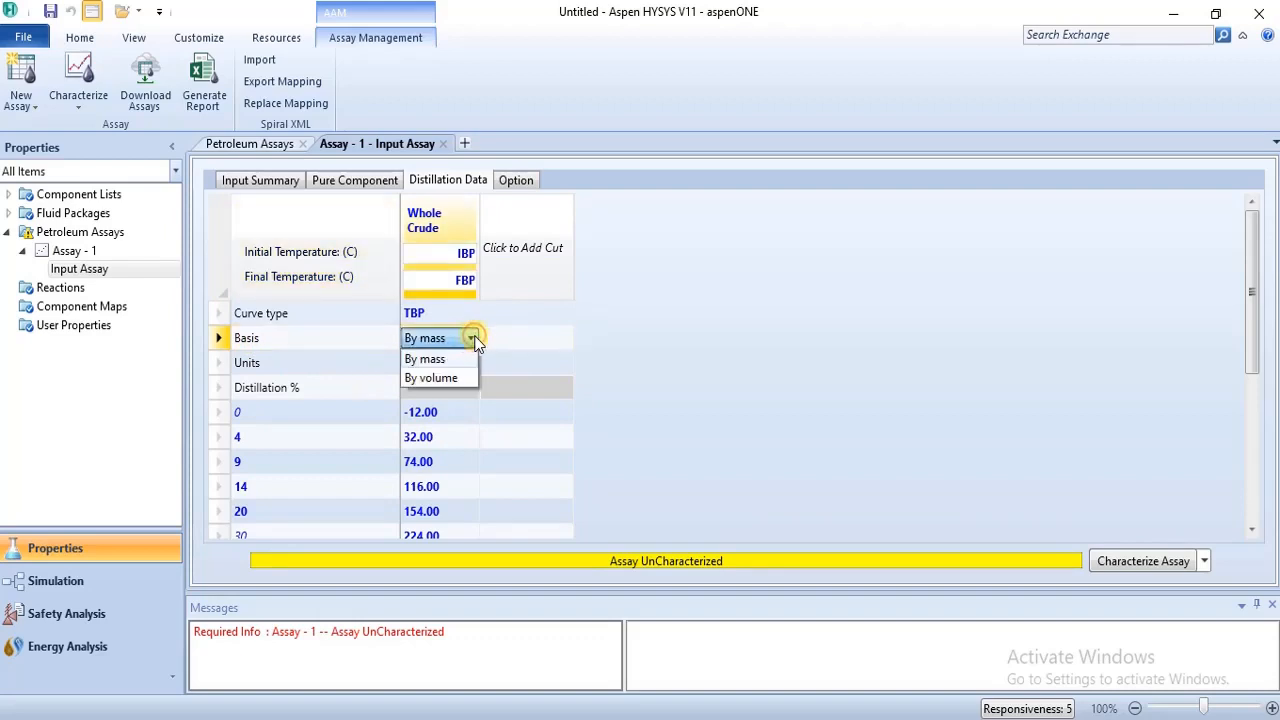
click(440, 378)
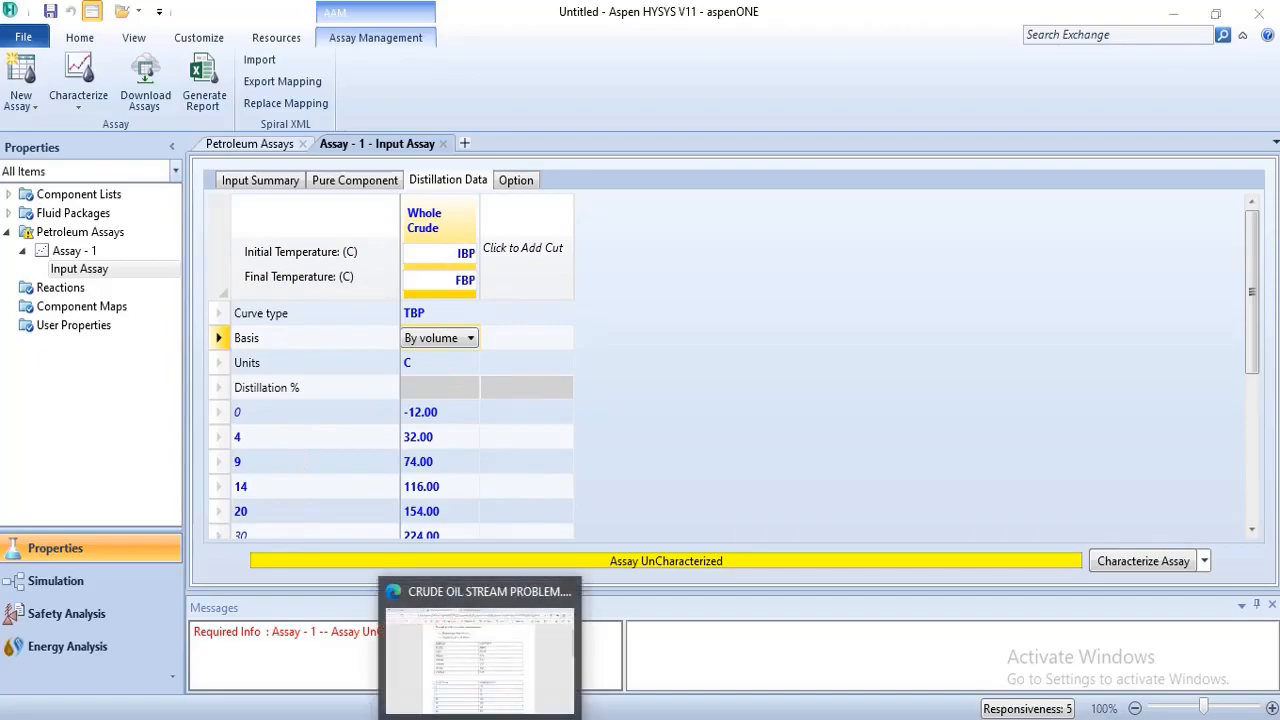
- Check the composition basis in the crude oil stream problem PDF, return to HYSYS, and keep the distillation basis as By volume
click(481, 715)
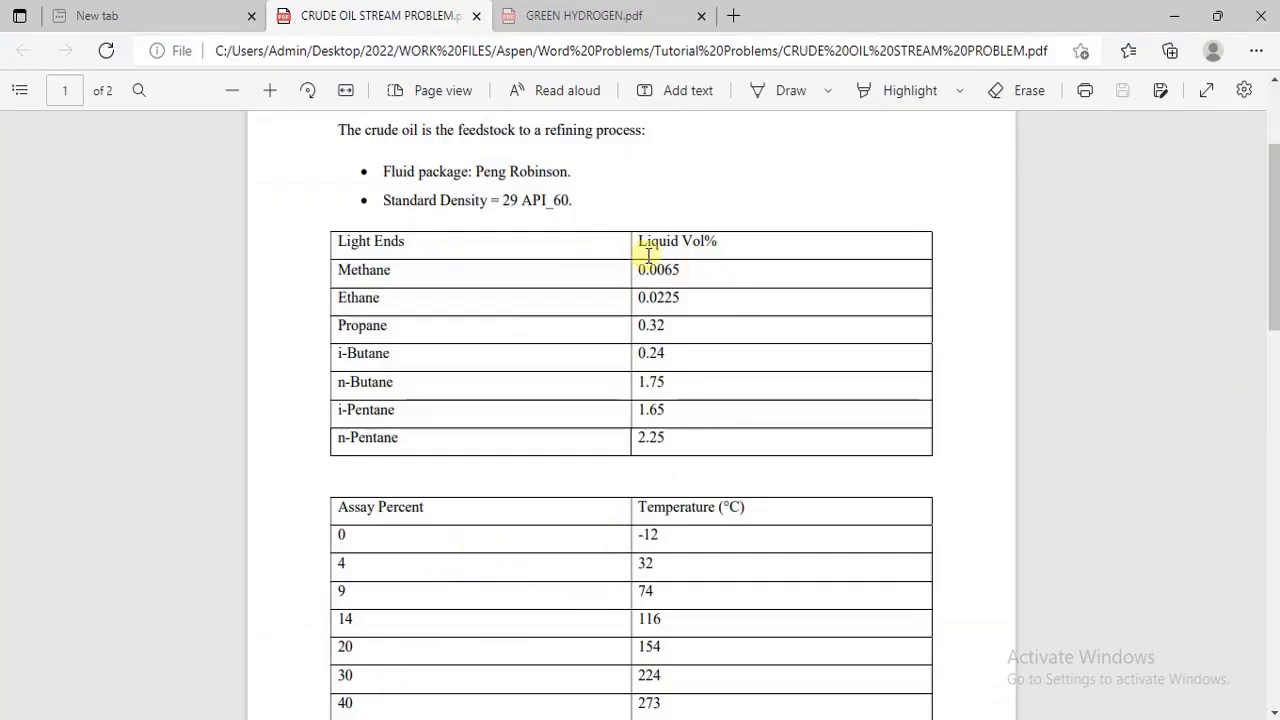
drag(1272, 245, 1275, 195)
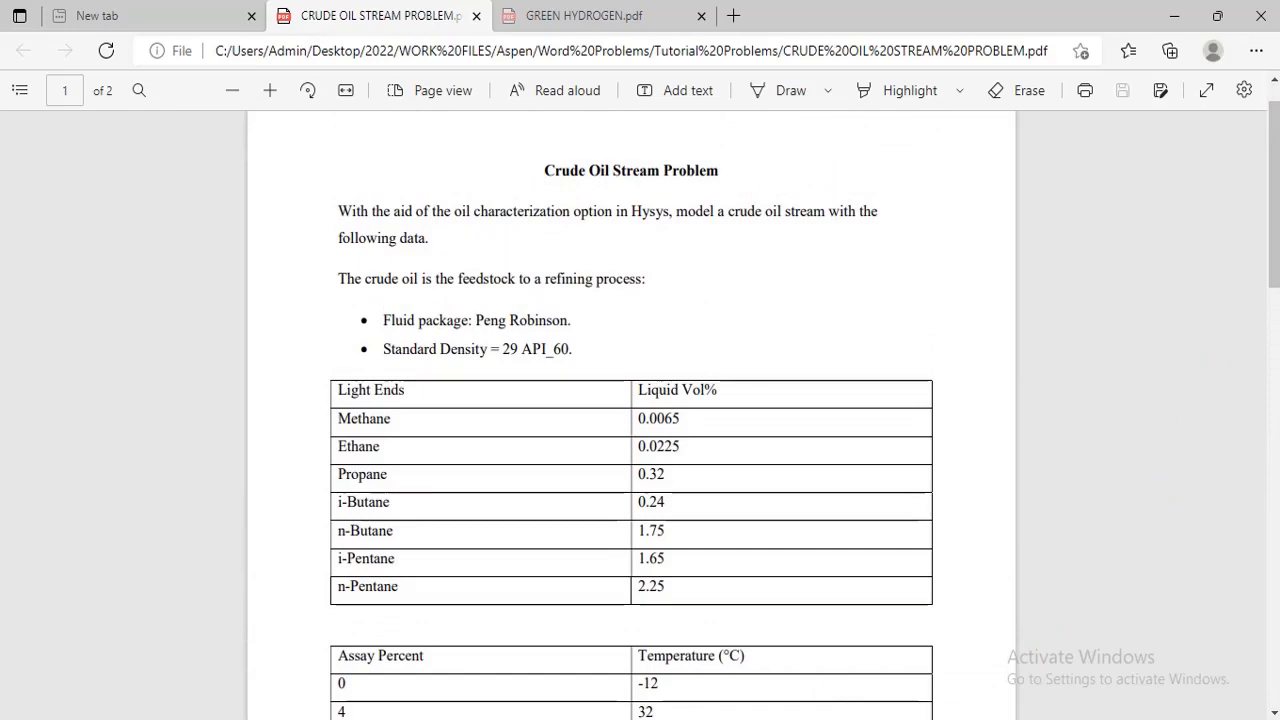
click(896, 674)
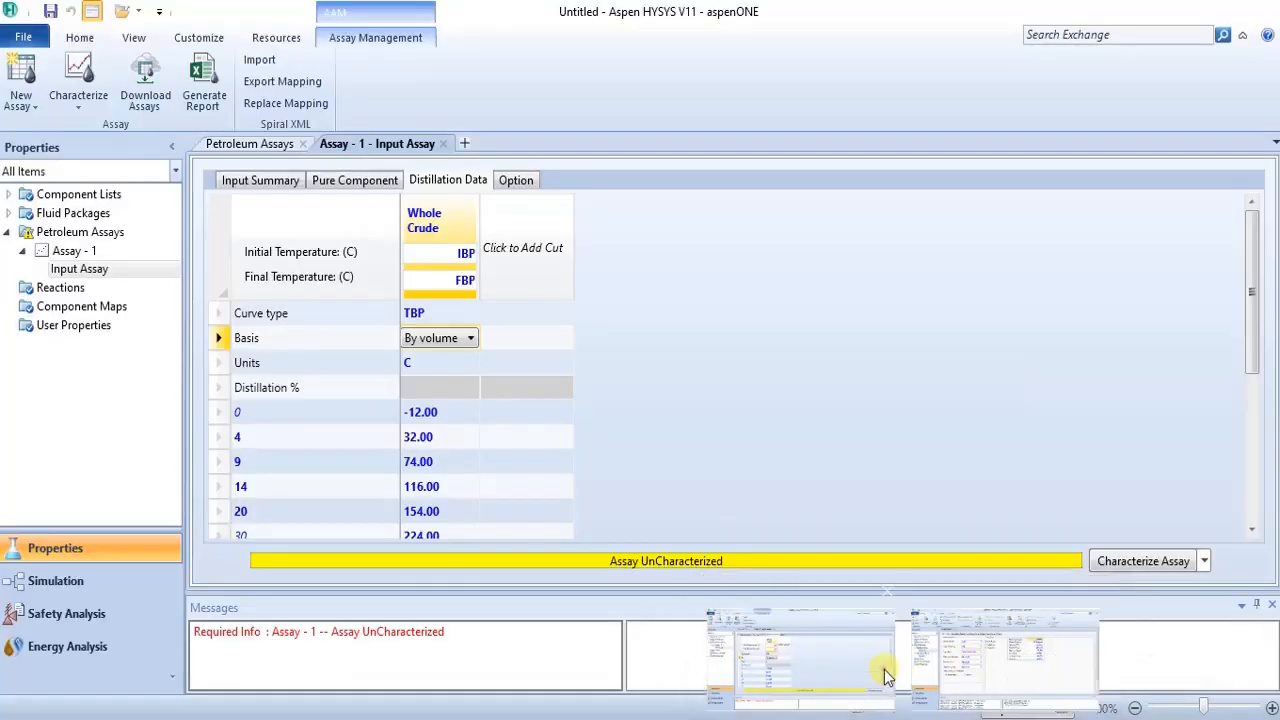
click(469, 338)
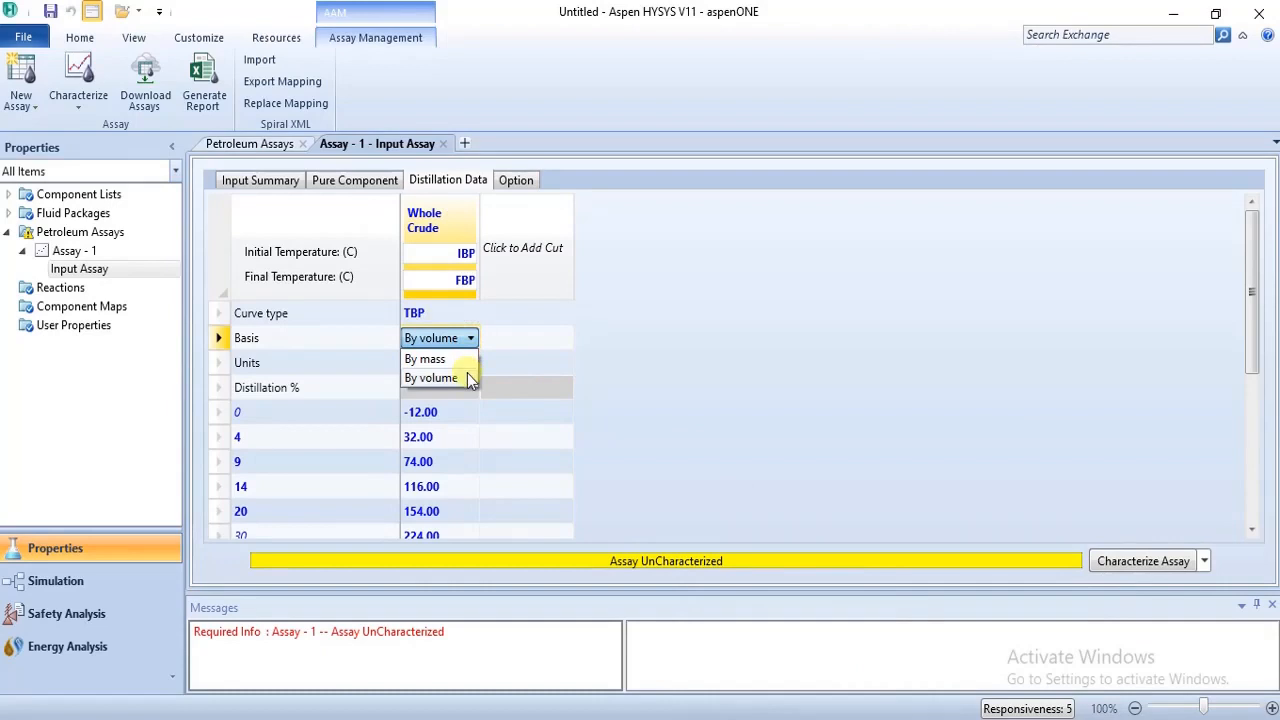
click(469, 378)
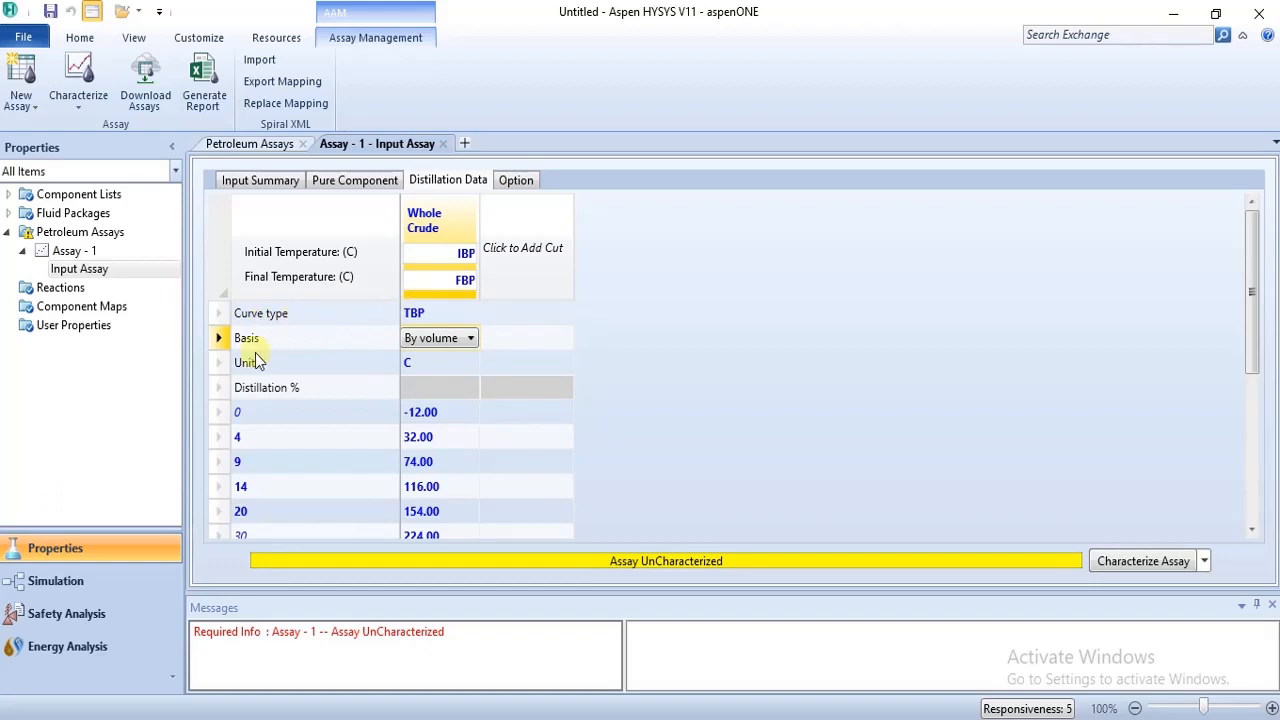
- Look at the available distillation temperature units and keep the unit as C
click(432, 368)
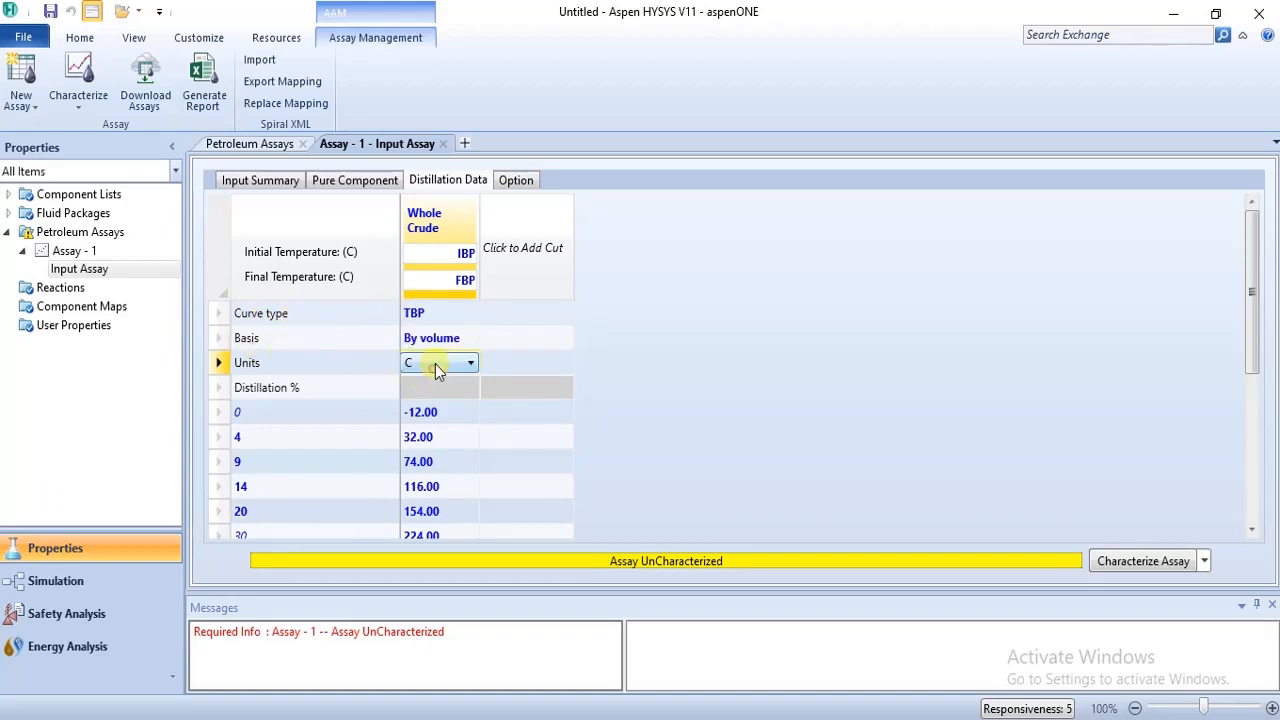
click(471, 363)
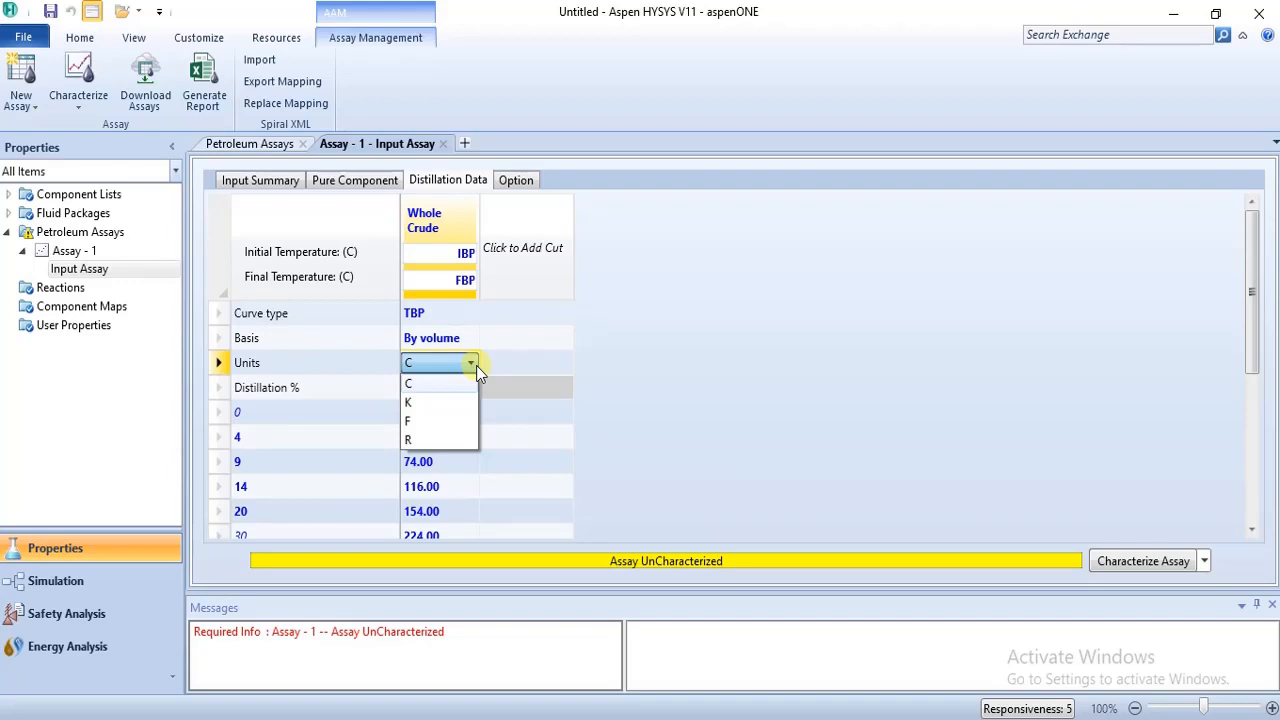
click(536, 497)
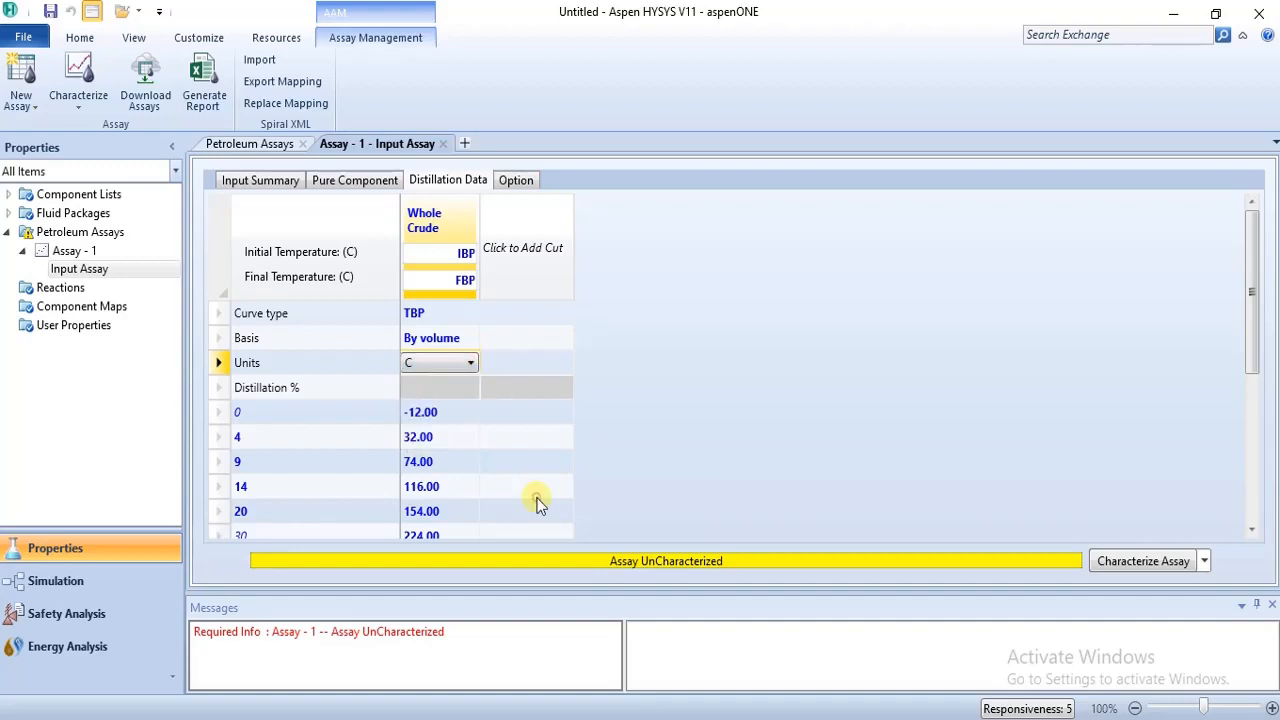
mouse_move(1250, 323)
mouse_down()
mouse_move(1275, 495)
mouse_move(1272, 325)
mouse_up()
click(472, 388)
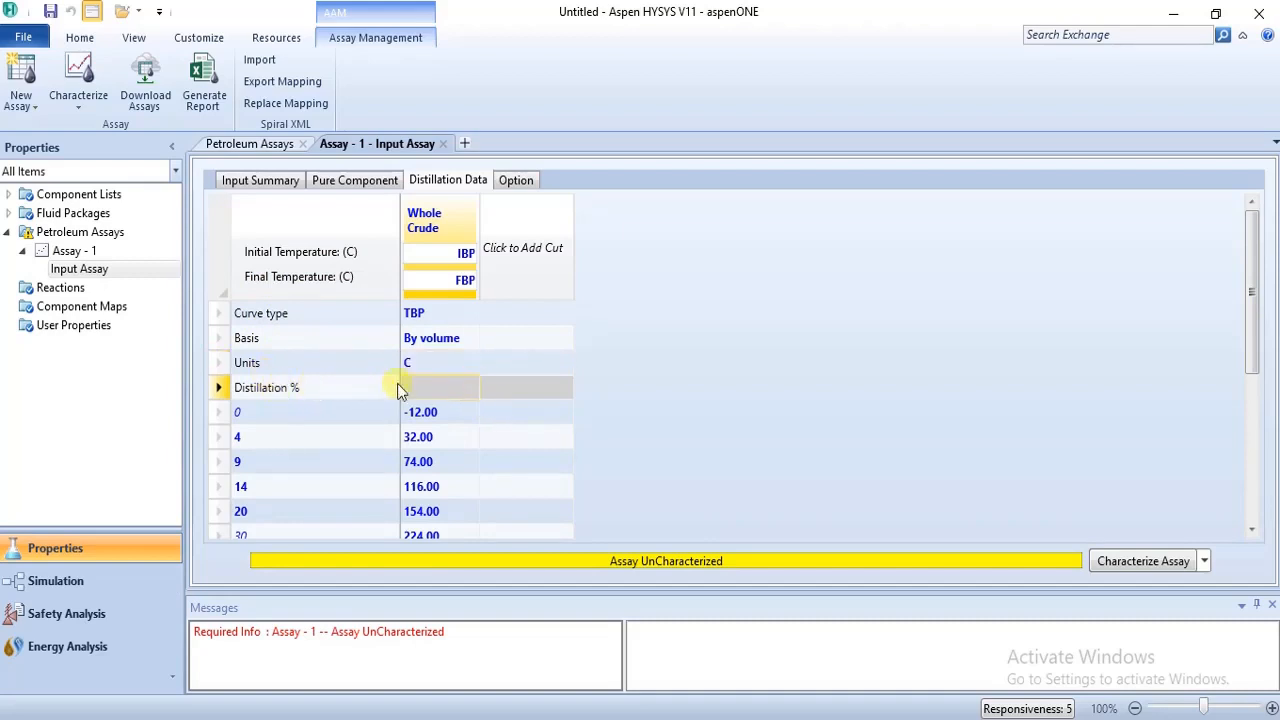
- Recheck the assay's light ends, distillation data and input summary, and characterize the assay
click(336, 178)
click(245, 179)
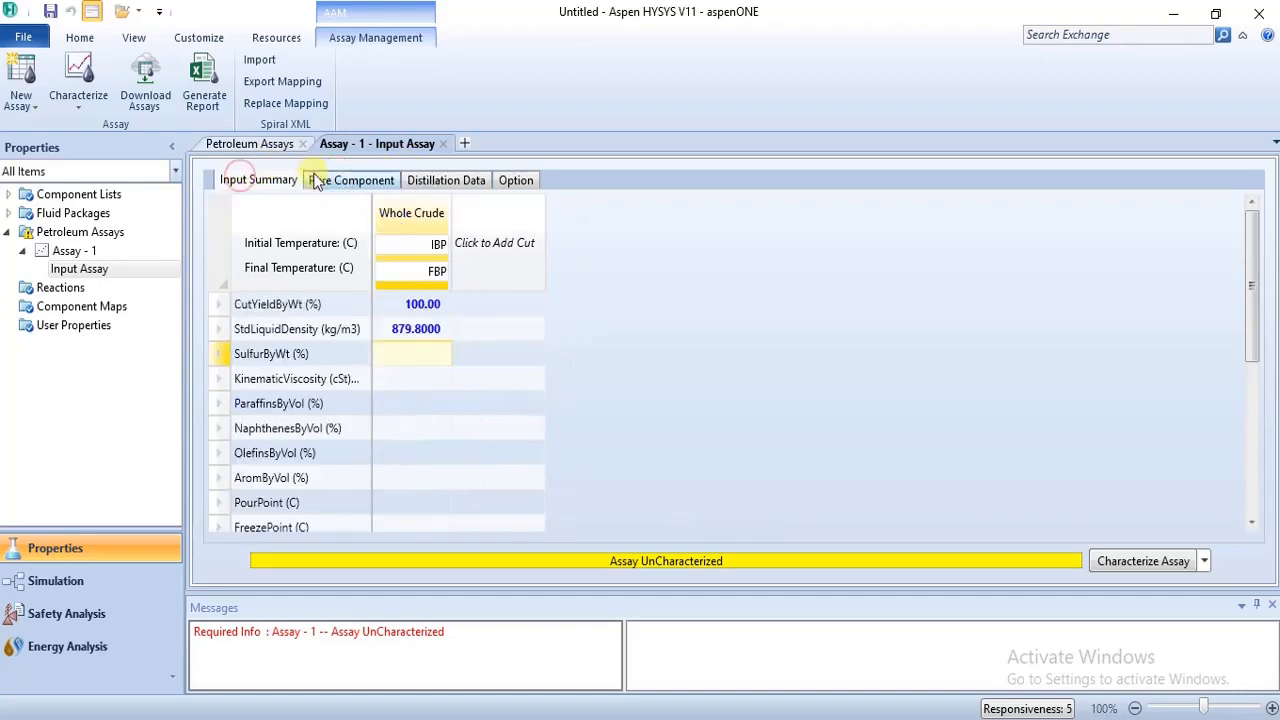
click(318, 179)
click(428, 177)
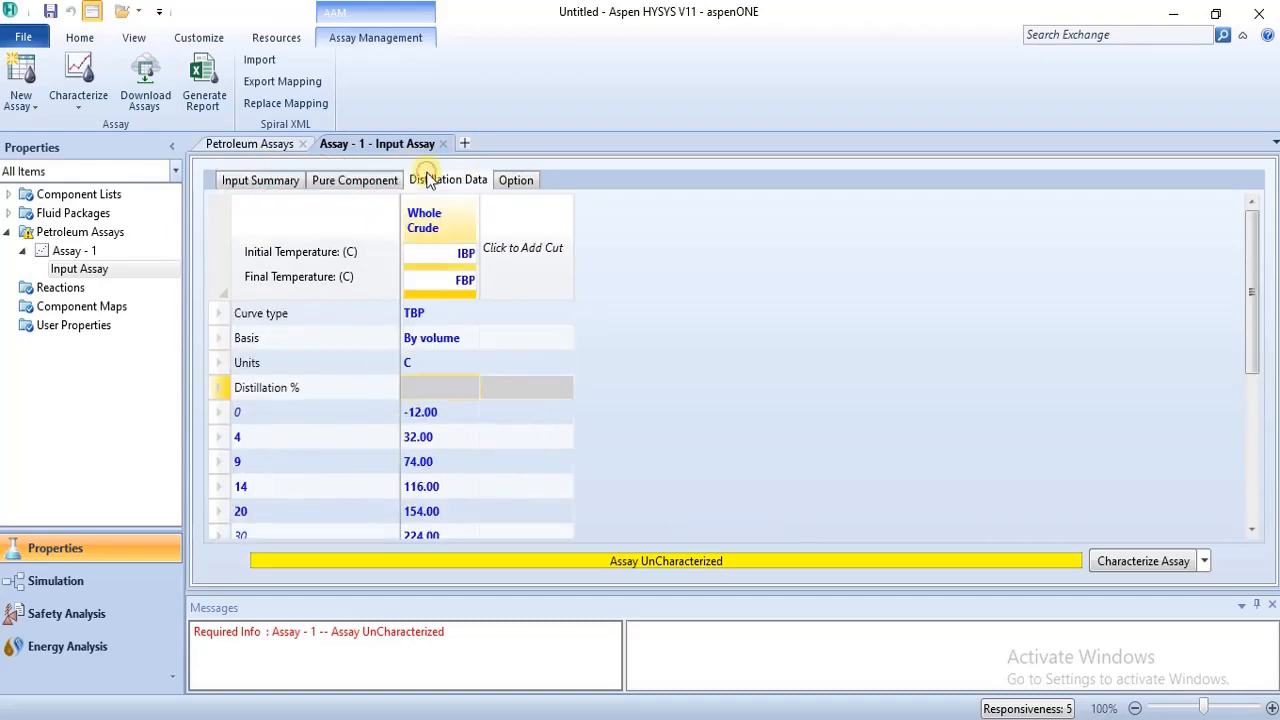
click(358, 178)
click(258, 184)
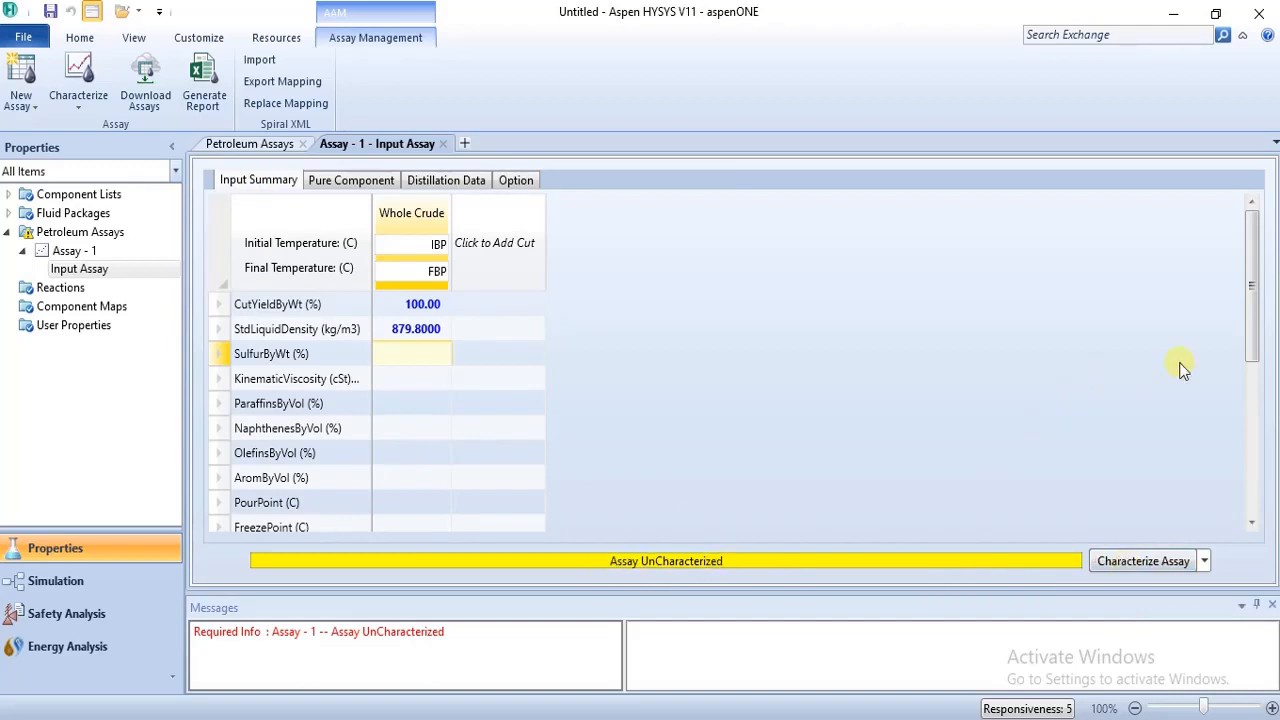
drag(1251, 322, 1251, 347)
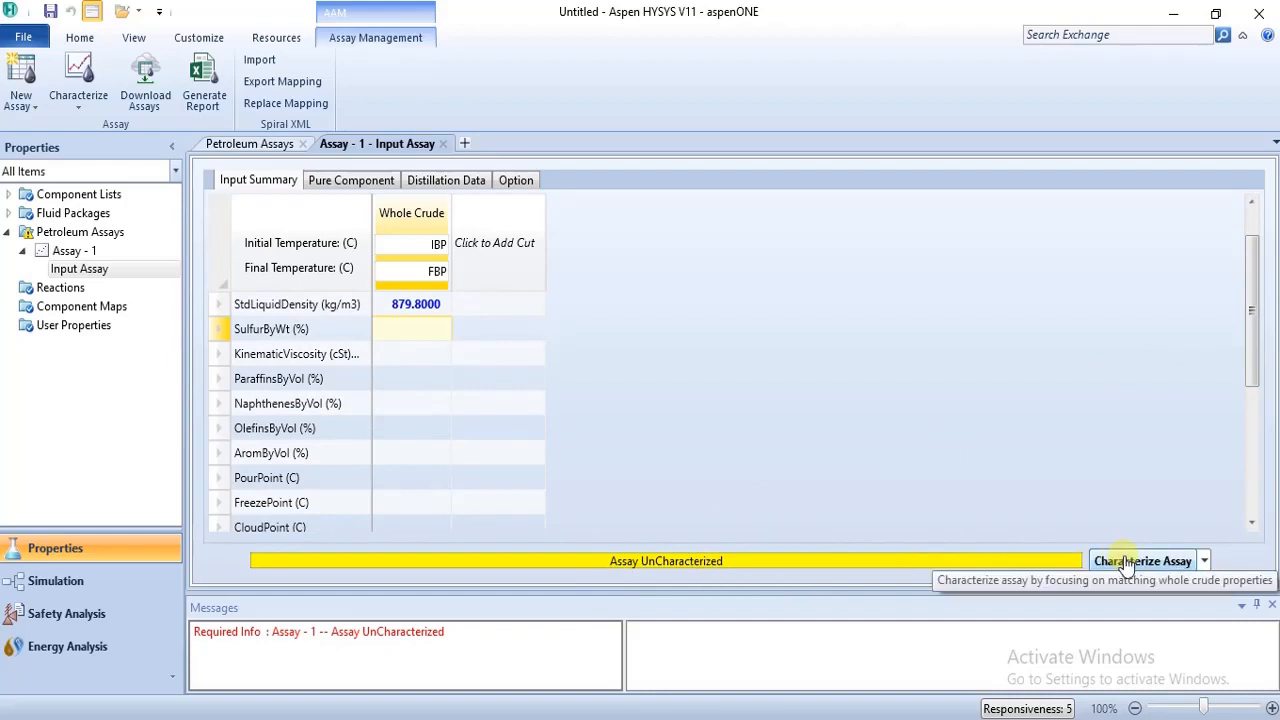
click(1126, 562)
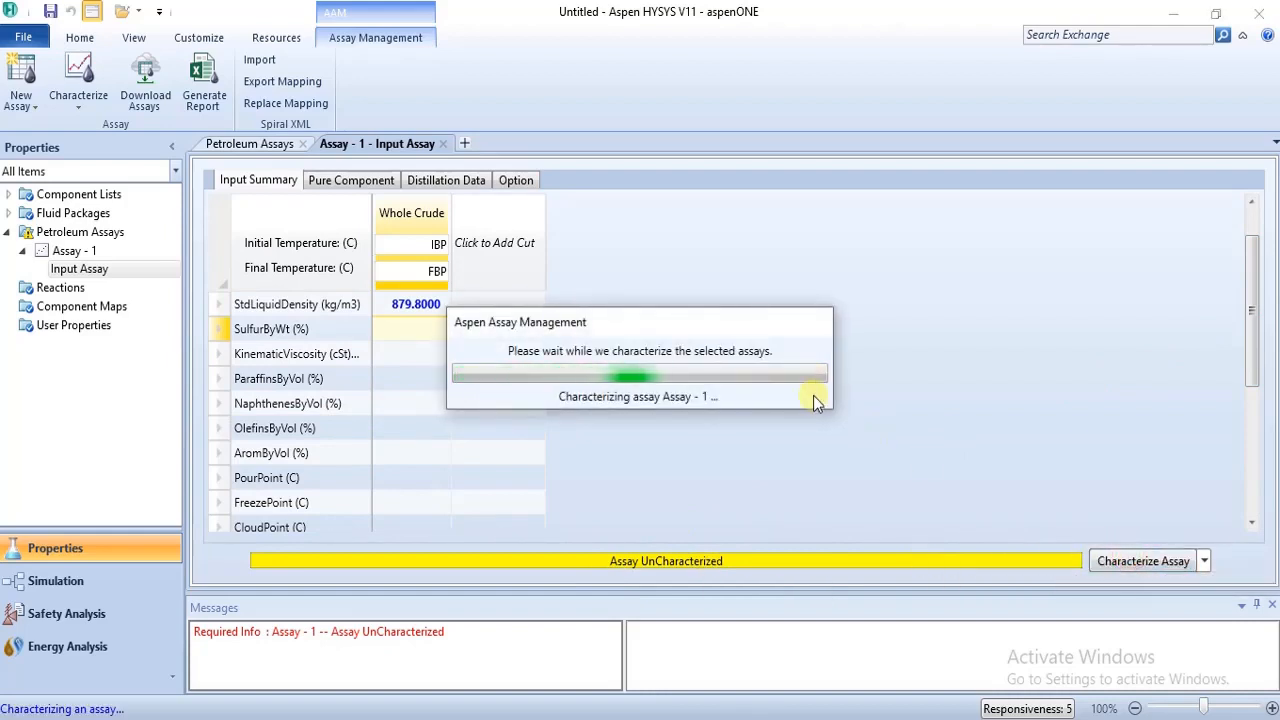
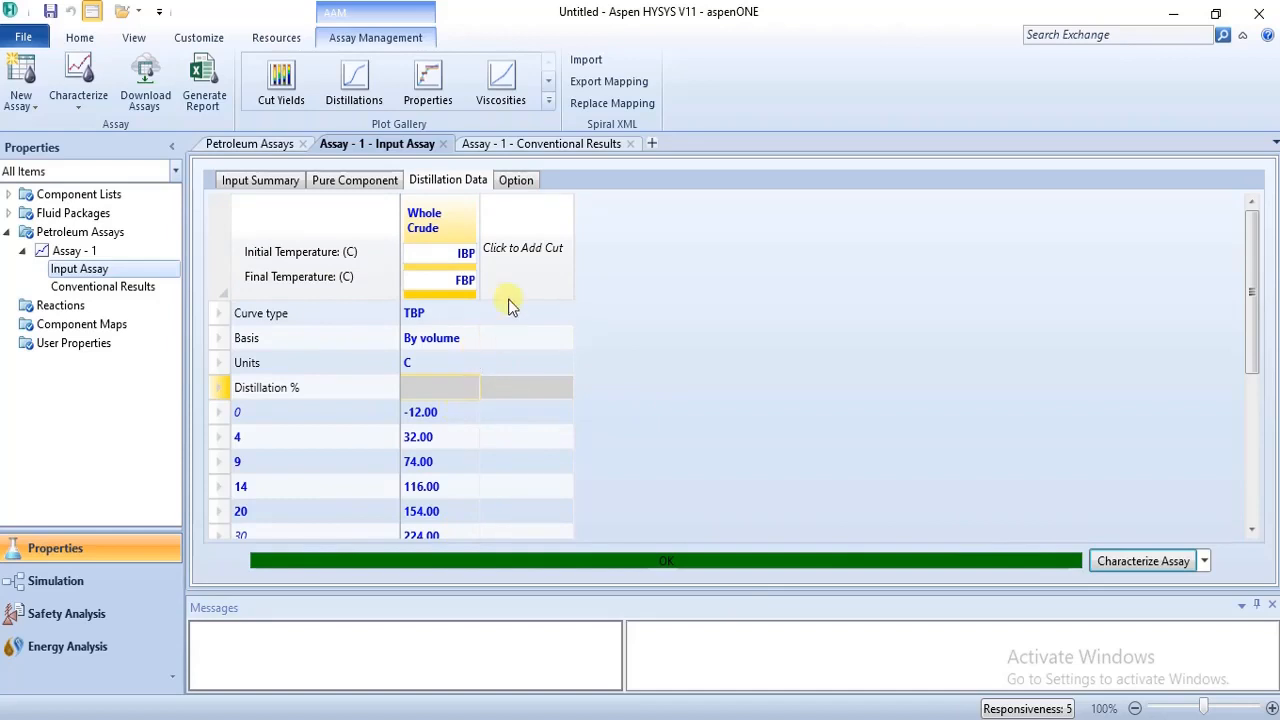
- Review the characterized assay's input summary and light ends composition
click(290, 180)
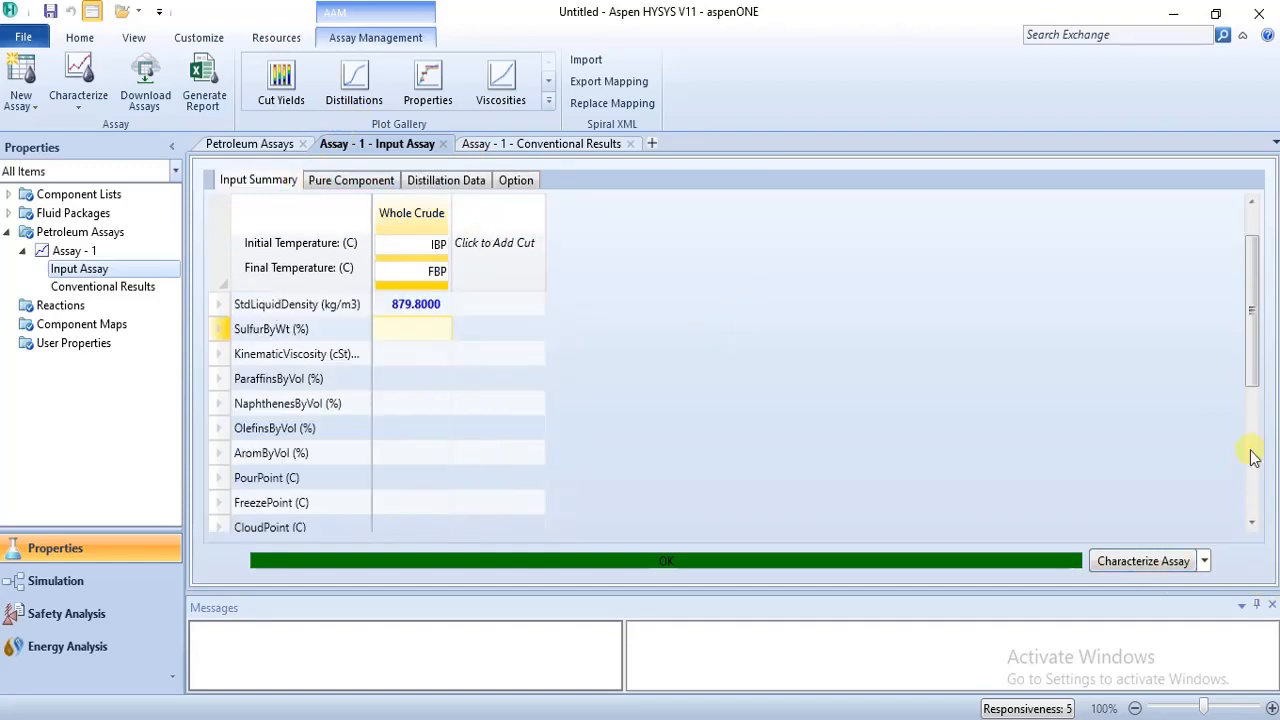
drag(1250, 366, 1259, 284)
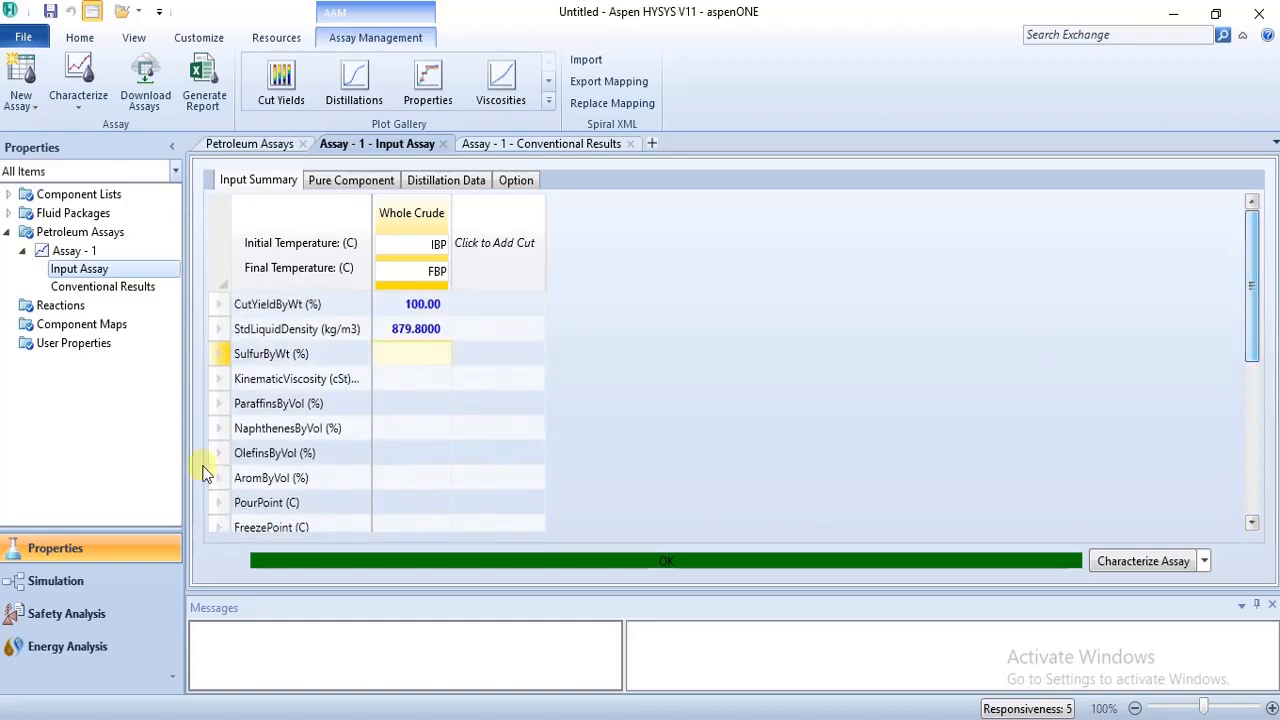
click(318, 190)
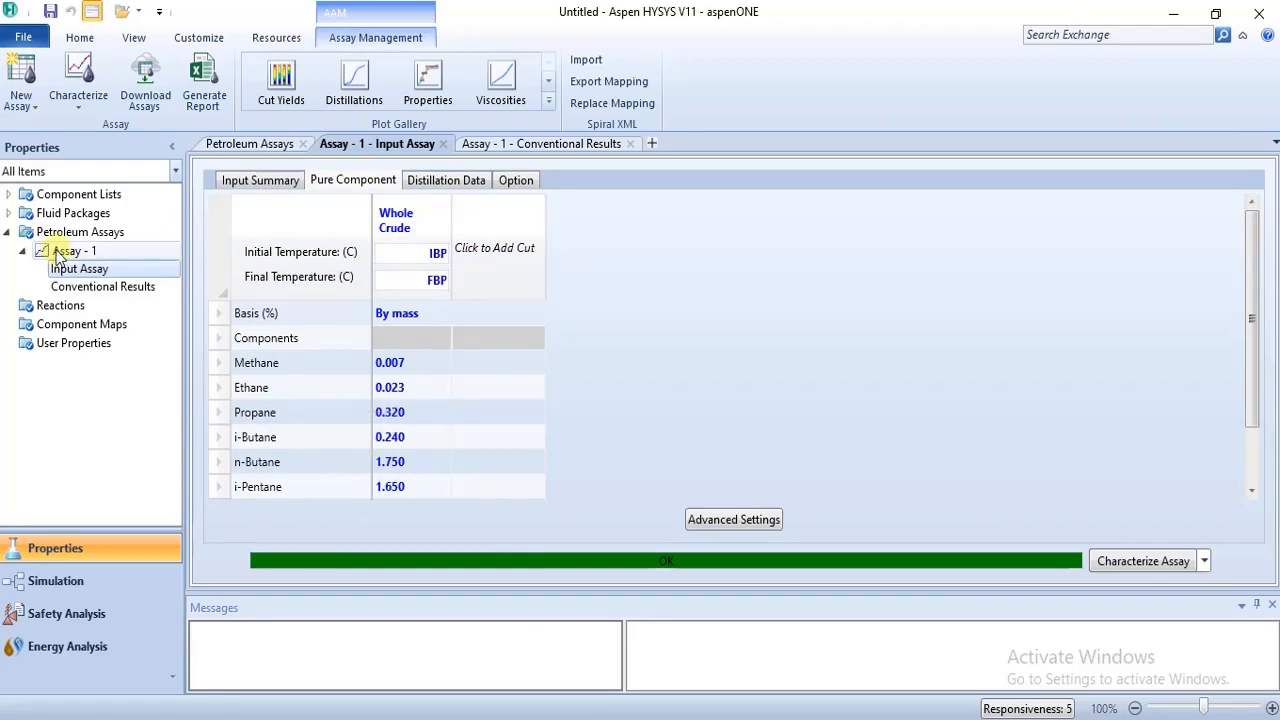
- Open the assay's conventional results and examine the calculated whole crude properties in the results summary
click(110, 288)
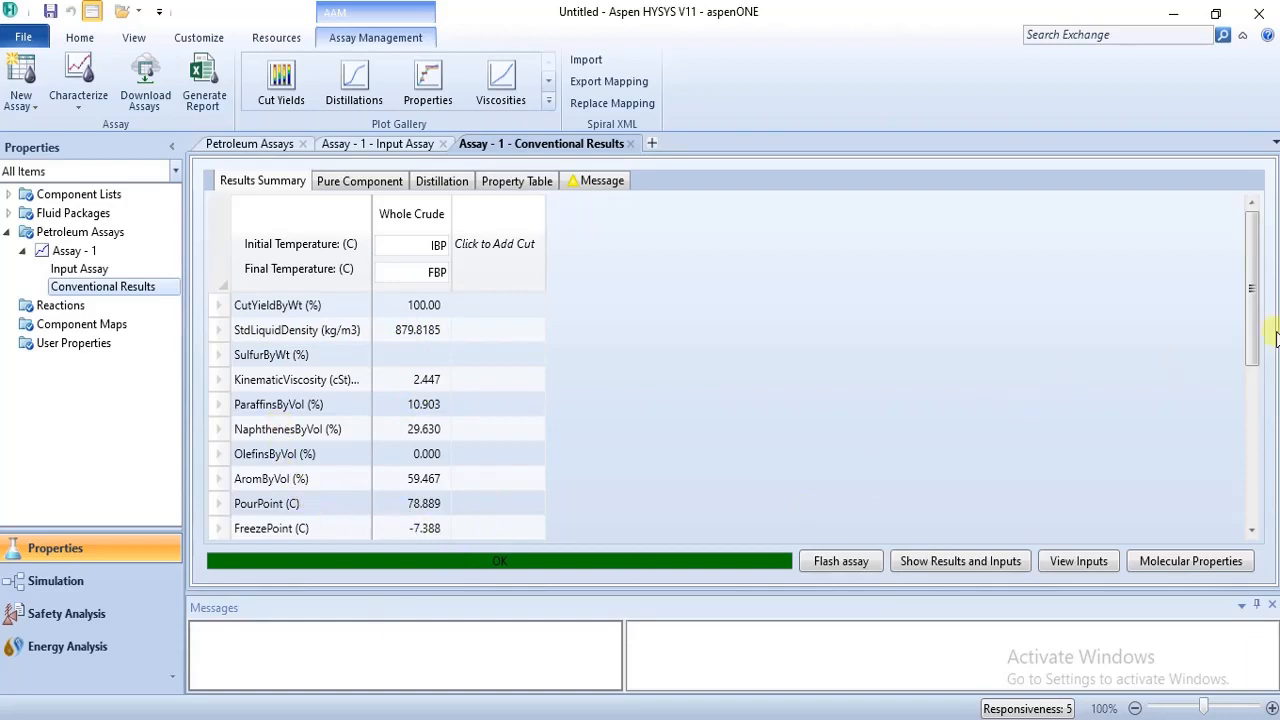
drag(1250, 325, 1274, 312)
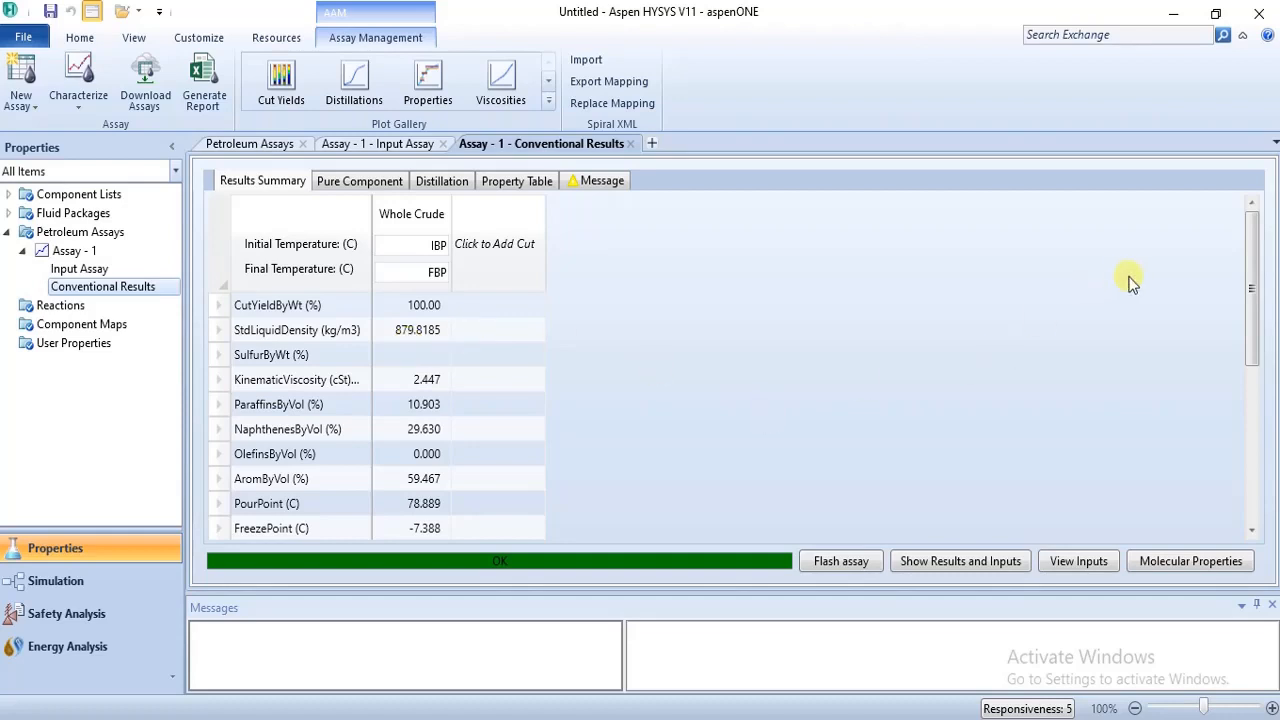
drag(1250, 334, 1257, 462)
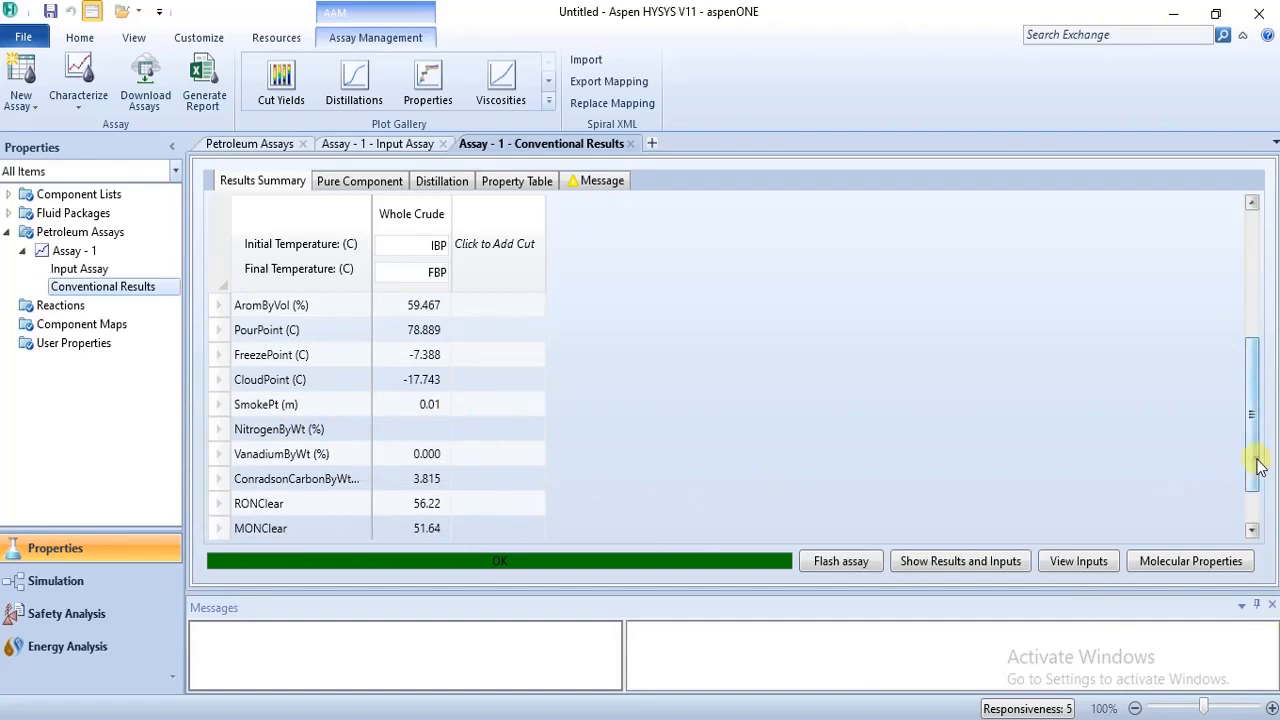
drag(1255, 459, 1279, 325)
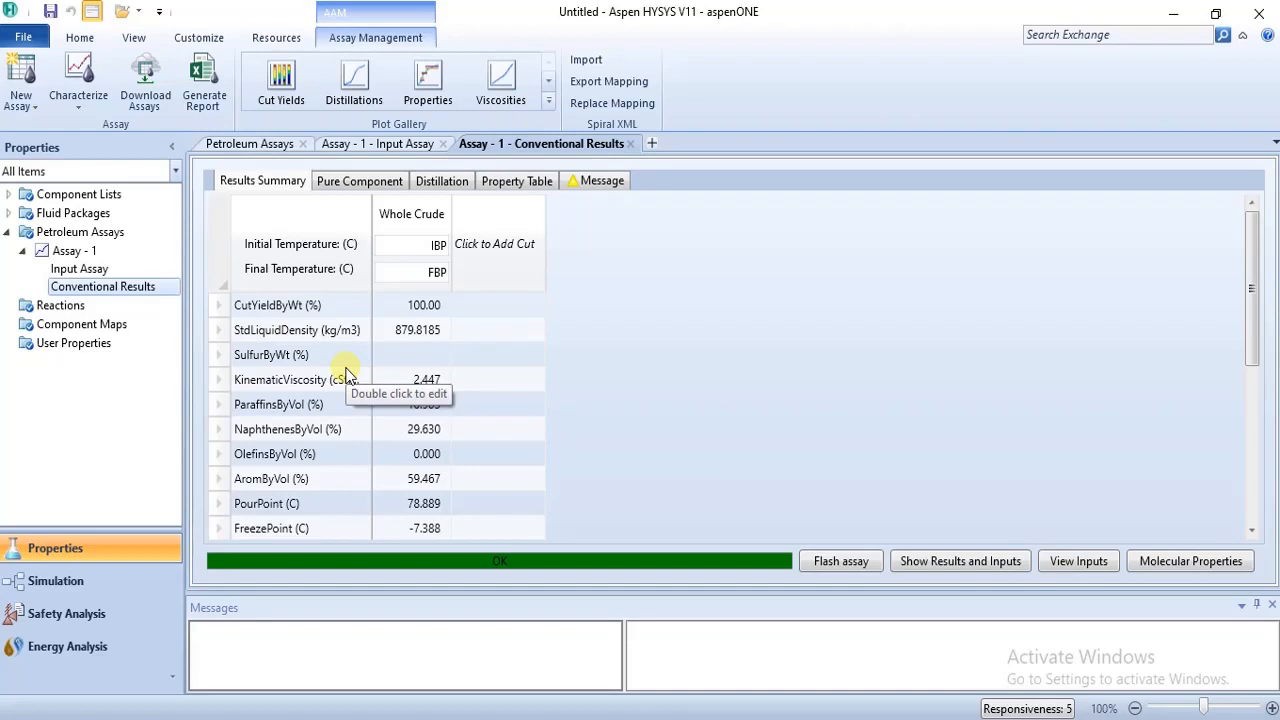
- Examine the calculated property table and the whole crude distillation curve in the assay's conventional results
click(498, 178)
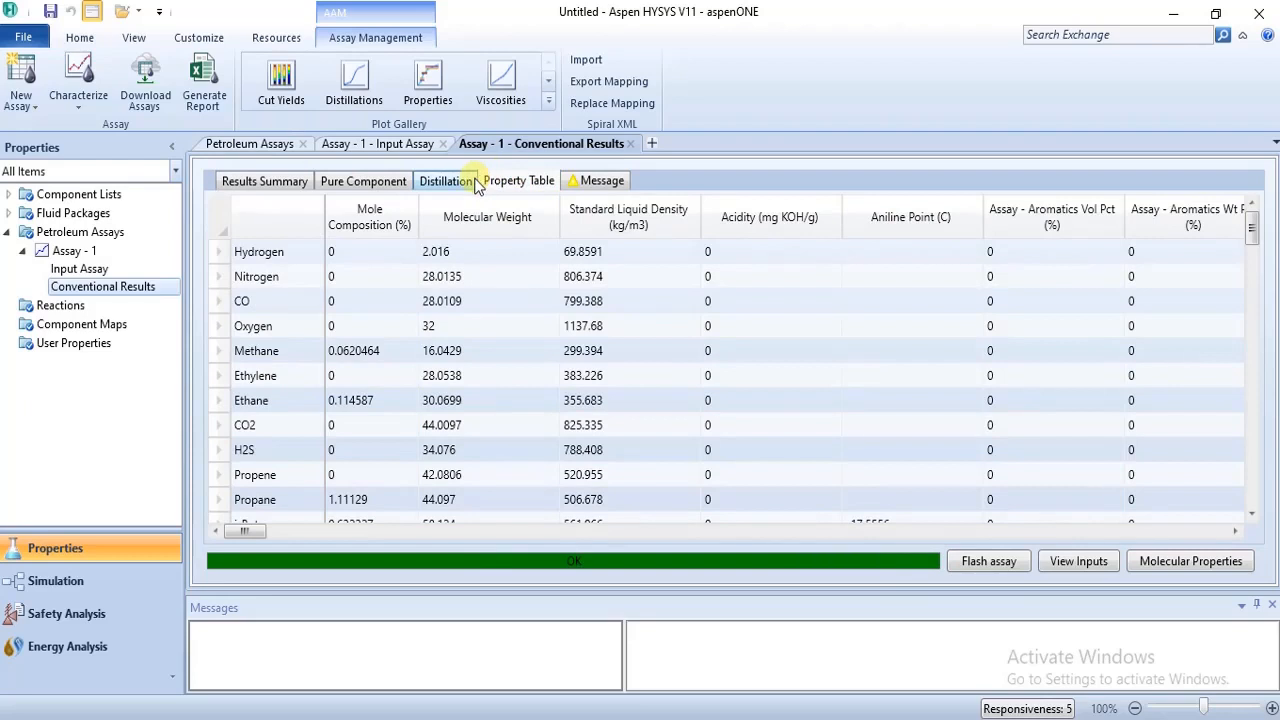
click(458, 184)
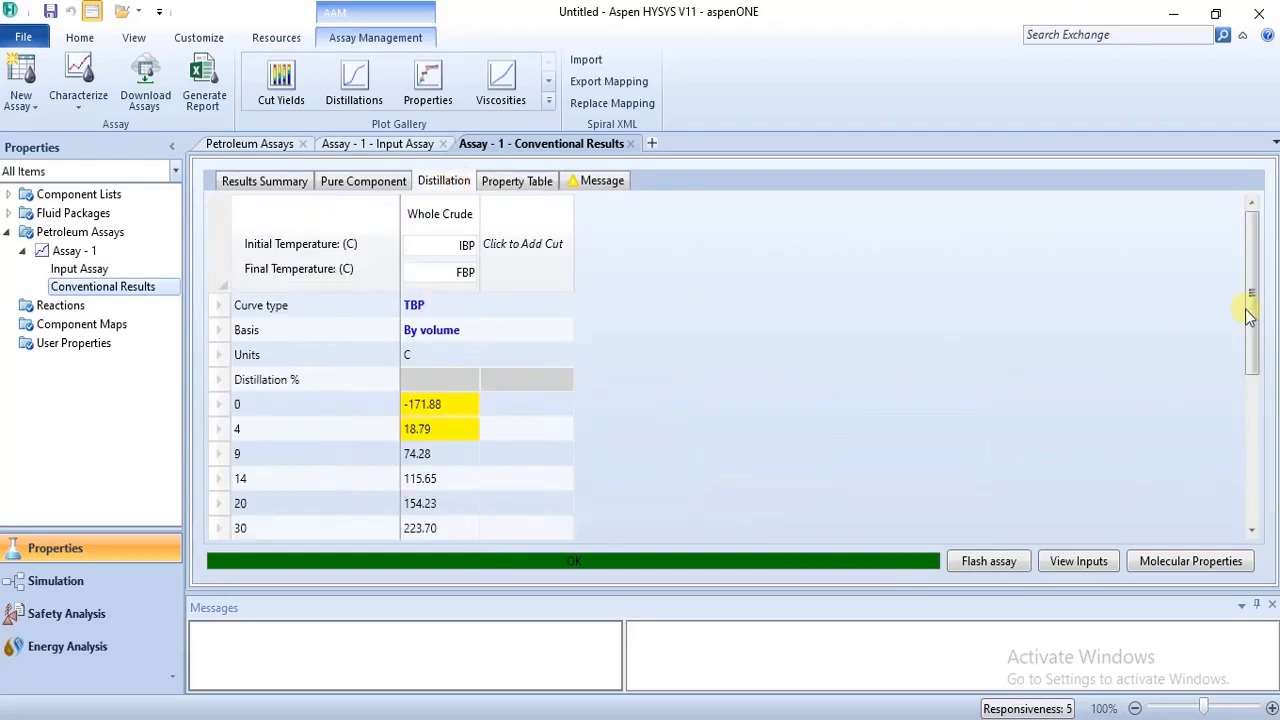
click(1253, 484)
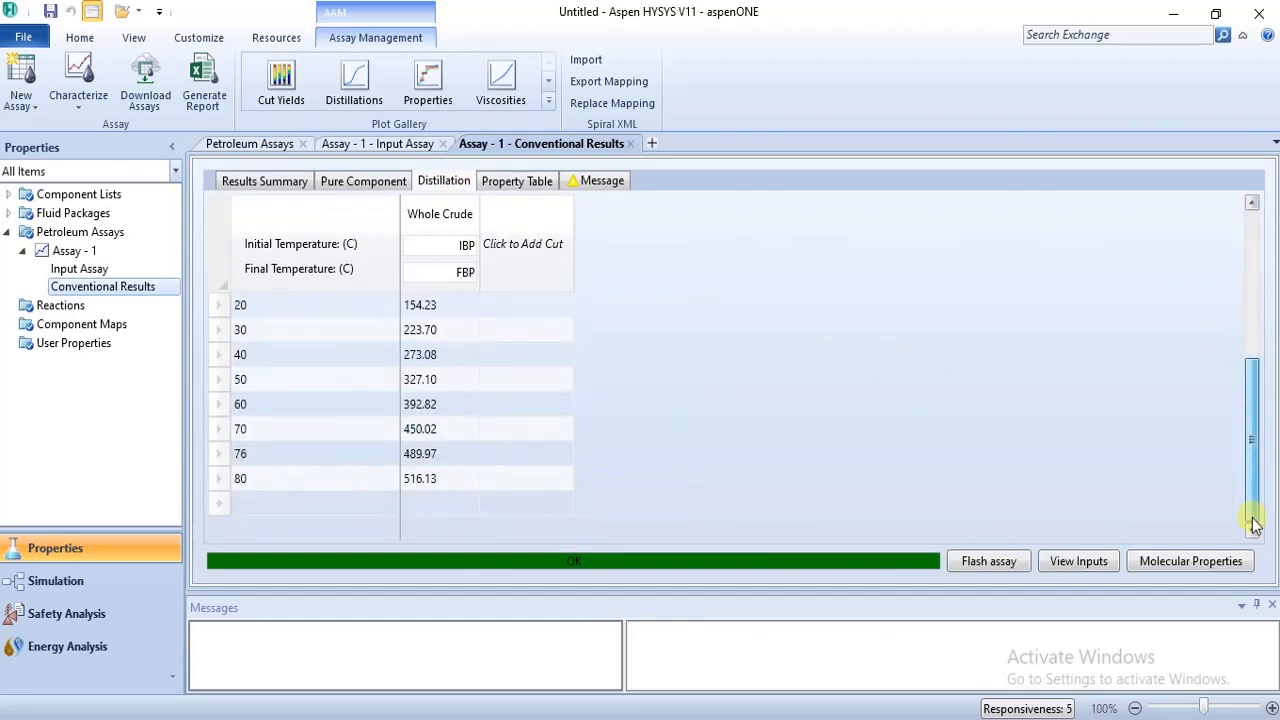
scroll(1255, 525, up, 3)
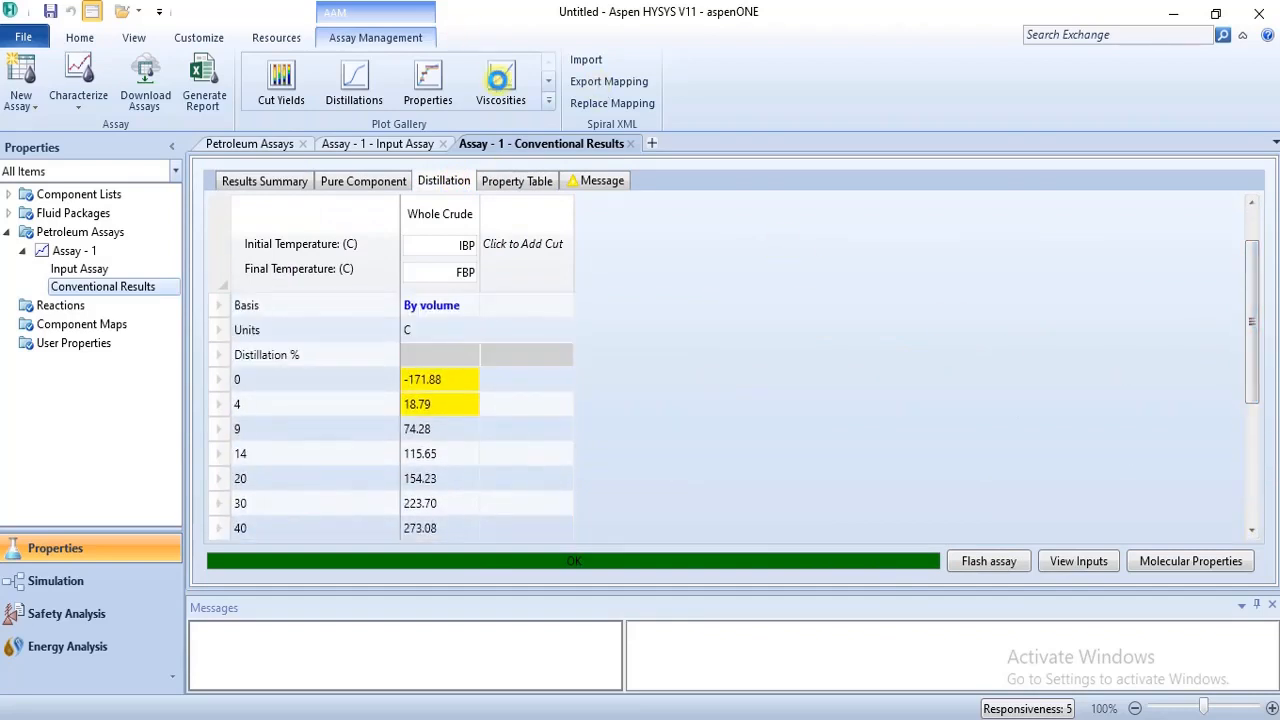
- Read the messages of the conventional results and compare them with the distillation percentages in the assay input
click(596, 181)
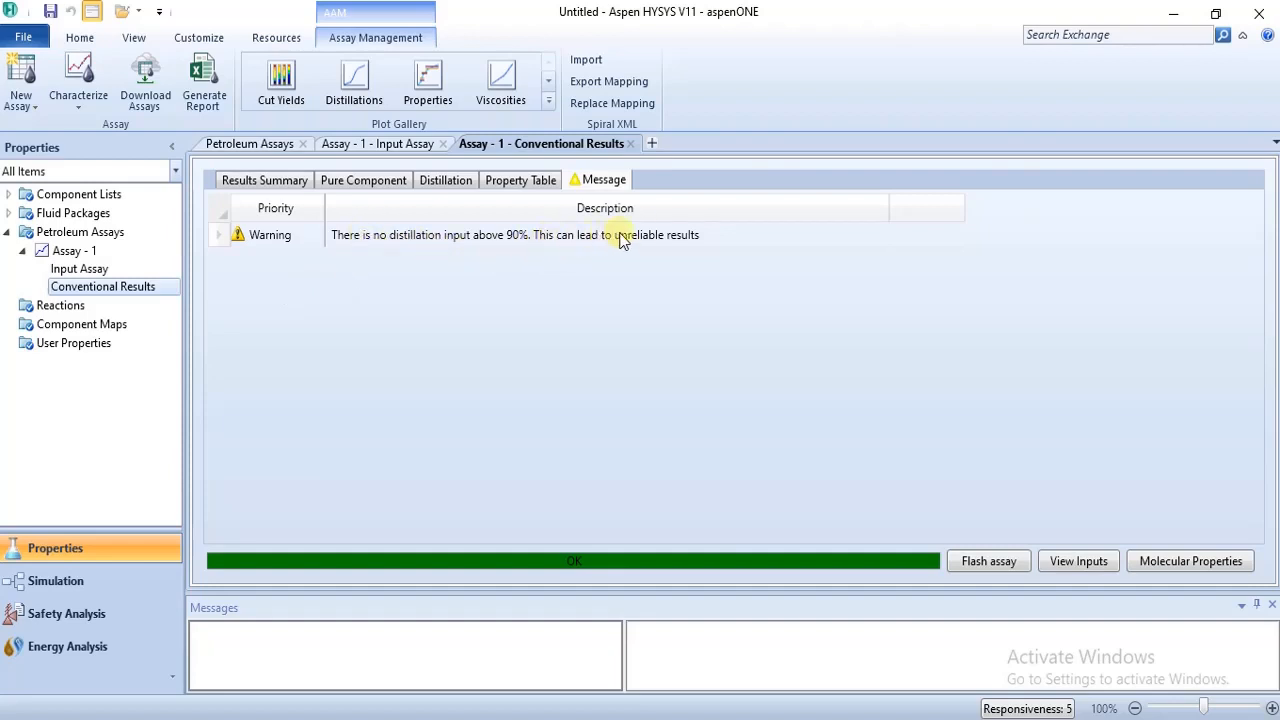
click(683, 235)
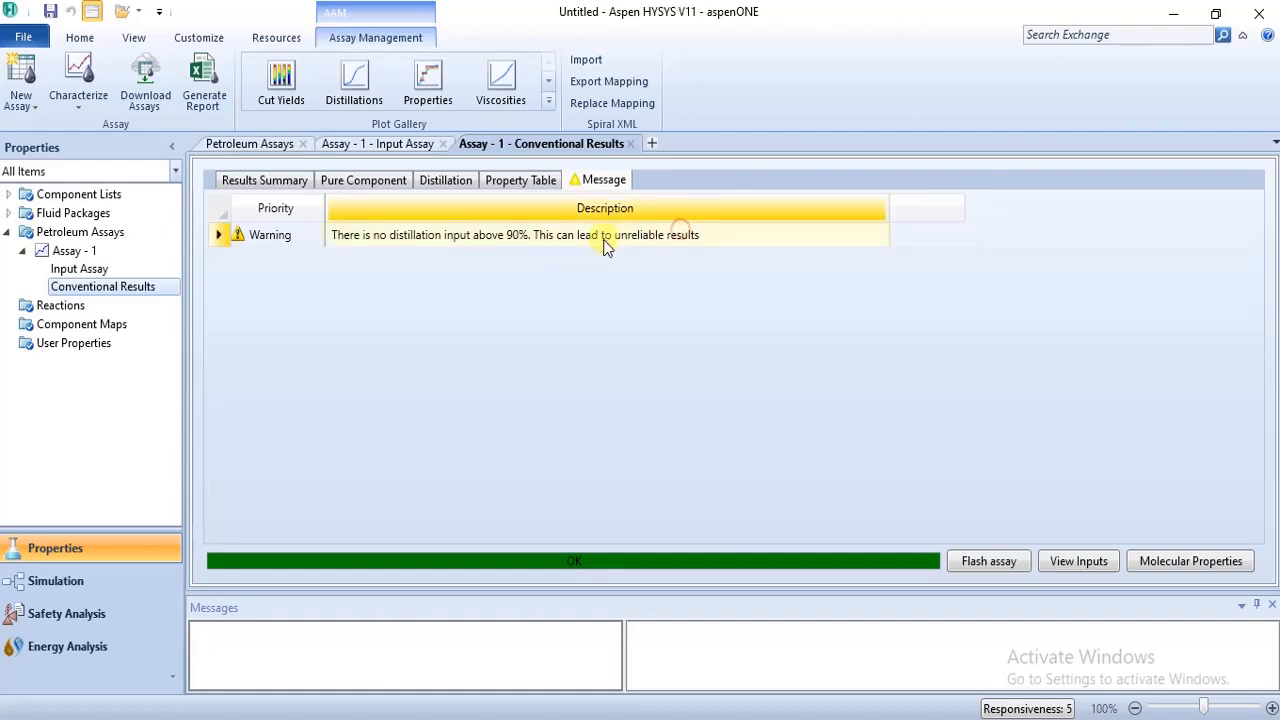
click(309, 237)
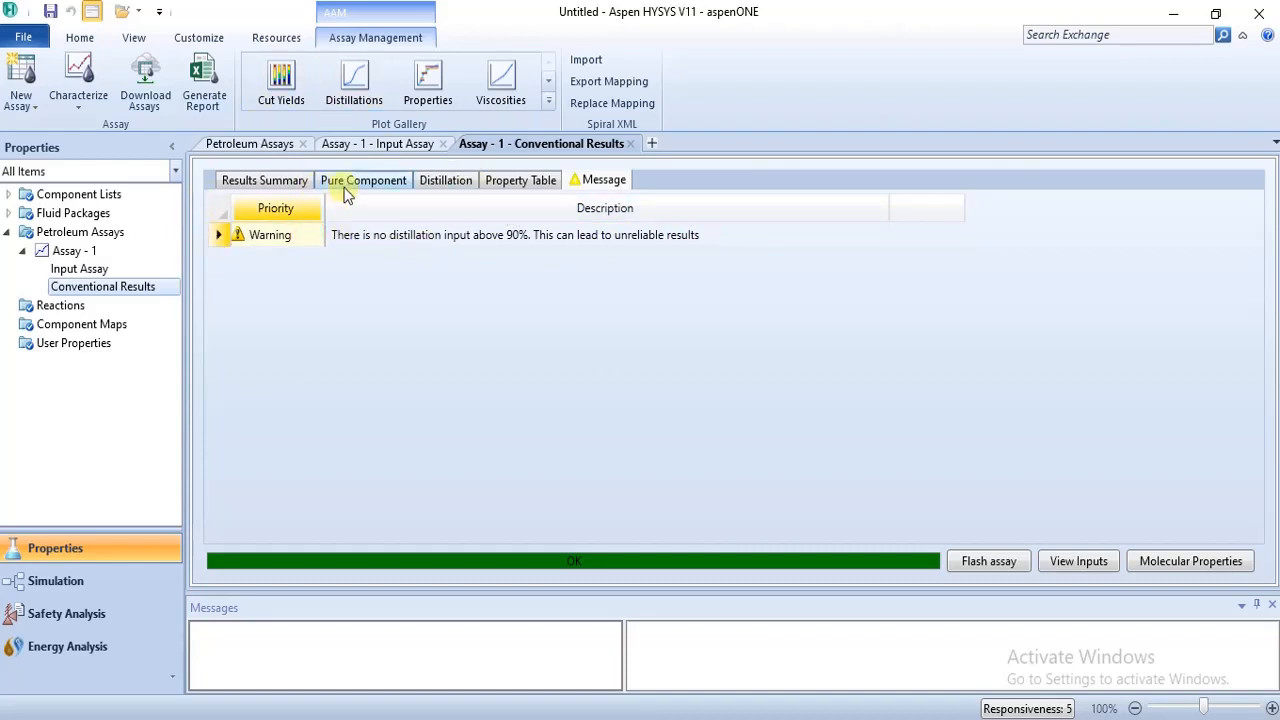
click(72, 270)
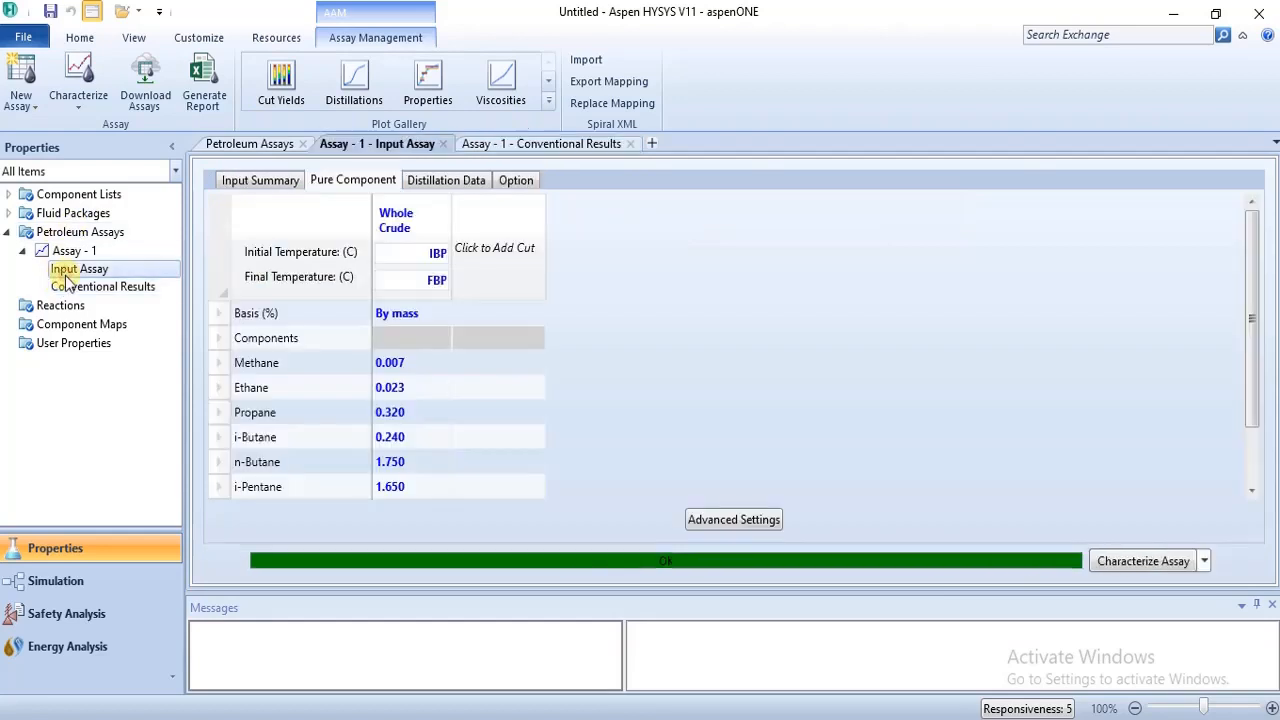
click(432, 178)
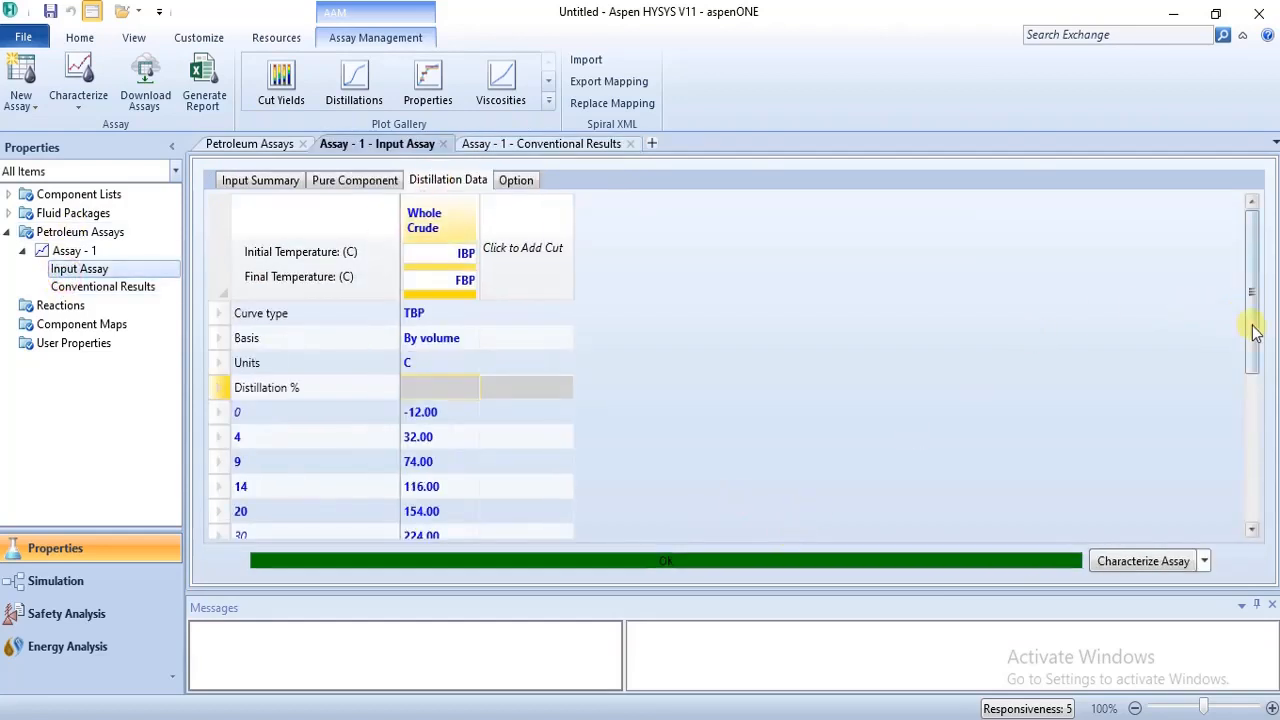
drag(1251, 324, 1275, 487)
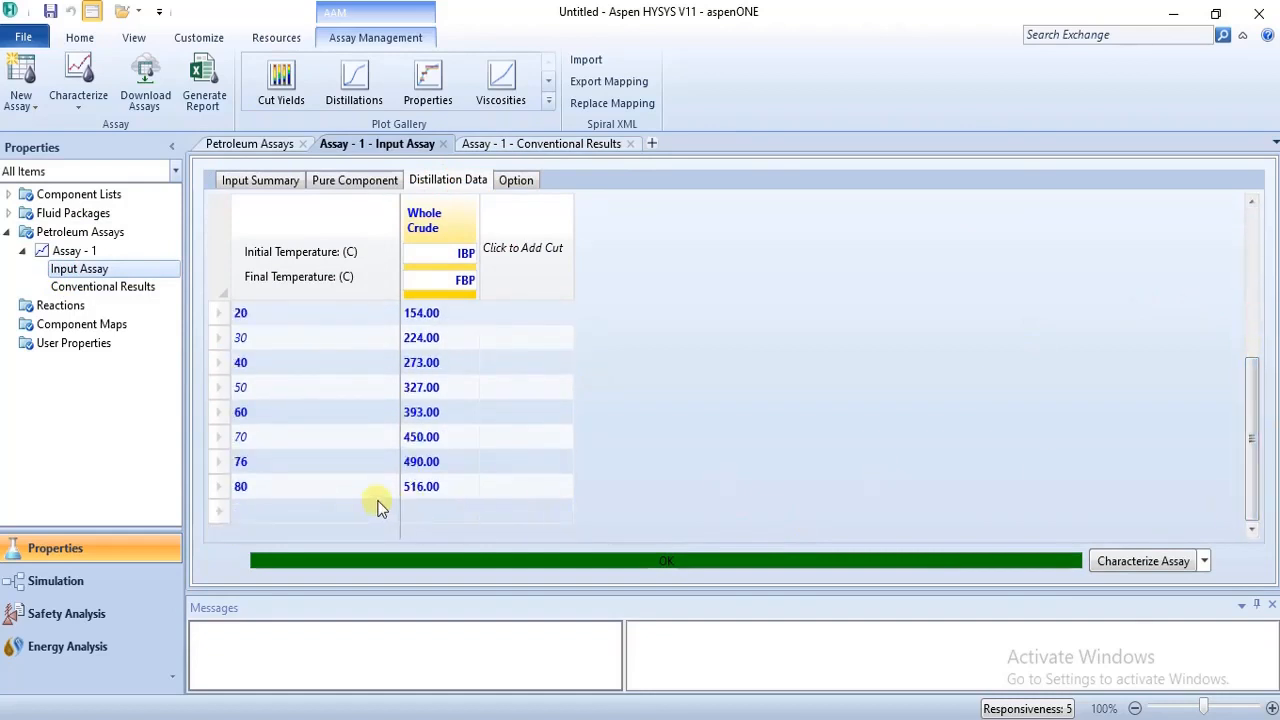
double_click(155, 285)
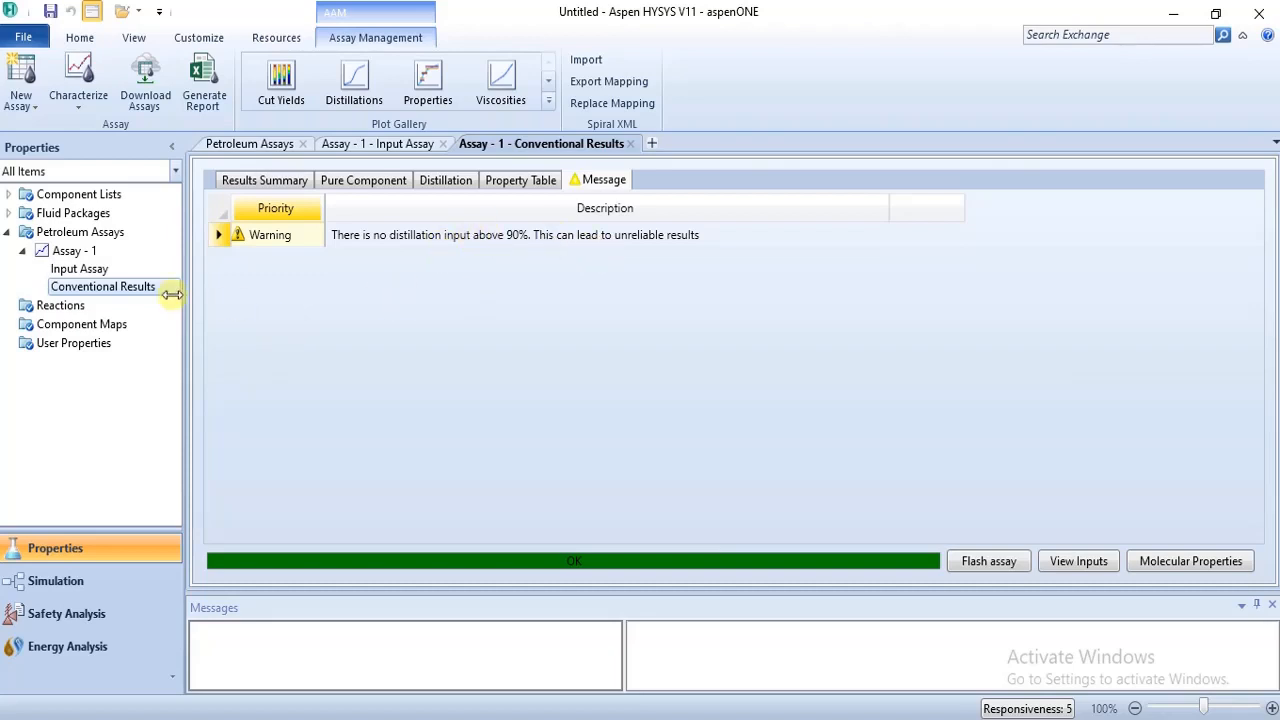
- Add a 90% row at the end of the input assay's distillation data
click(121, 270)
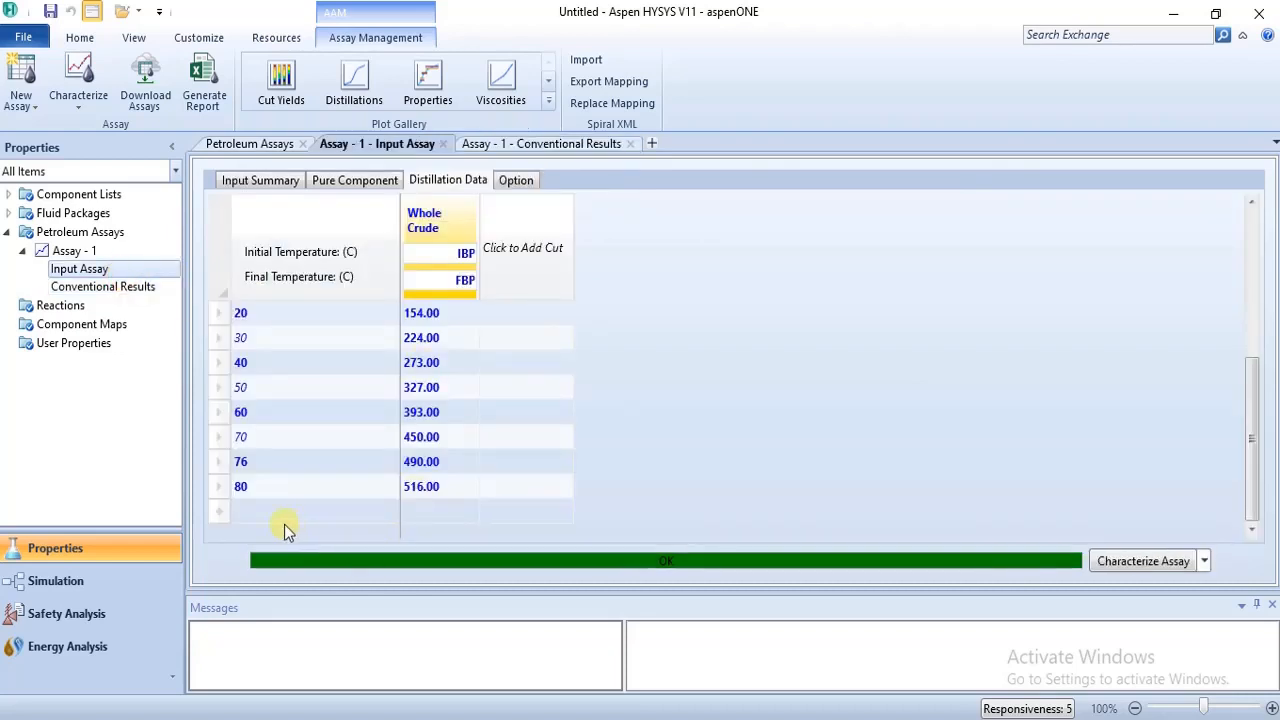
click(217, 516)
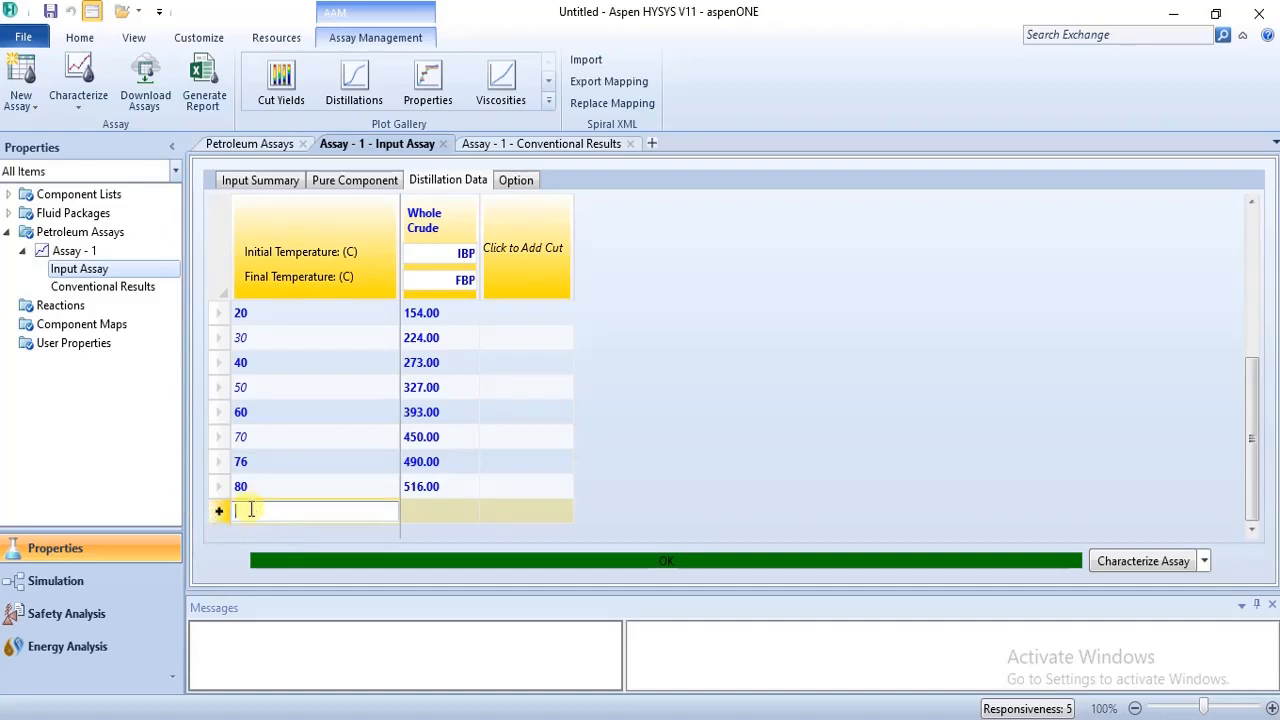
text(90)
key(Return)
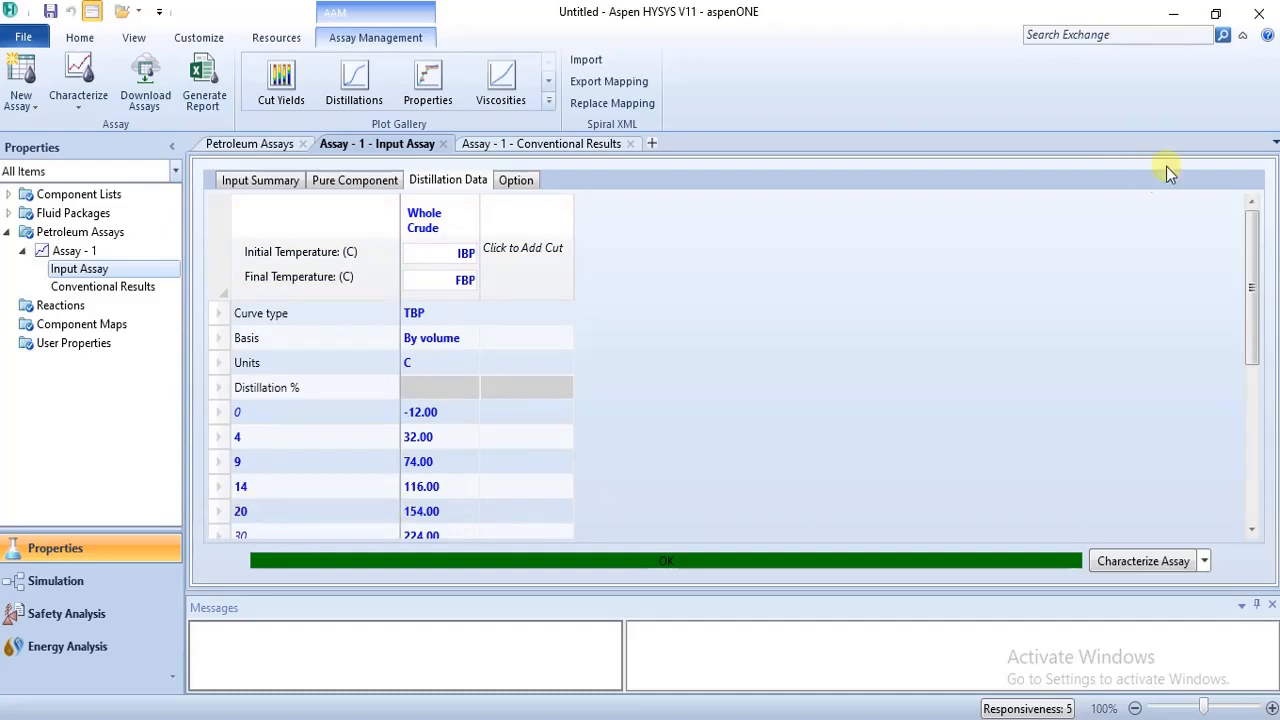
click(1253, 493)
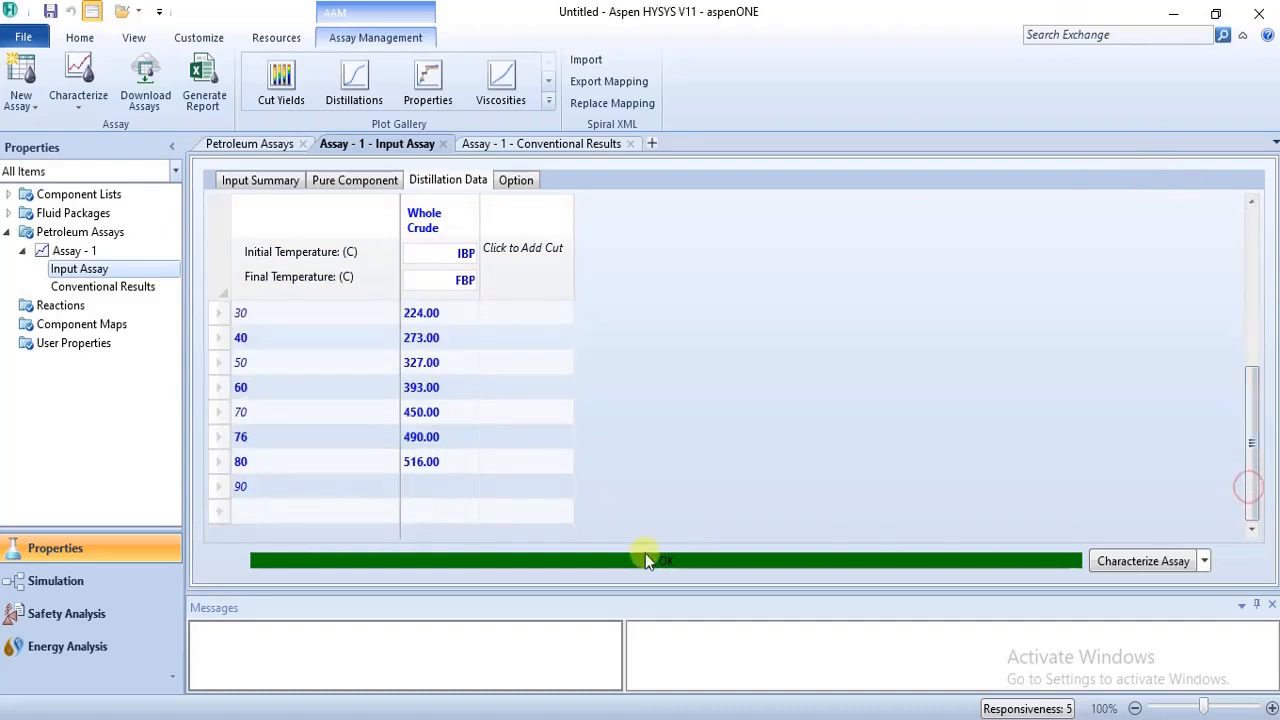
click(294, 510)
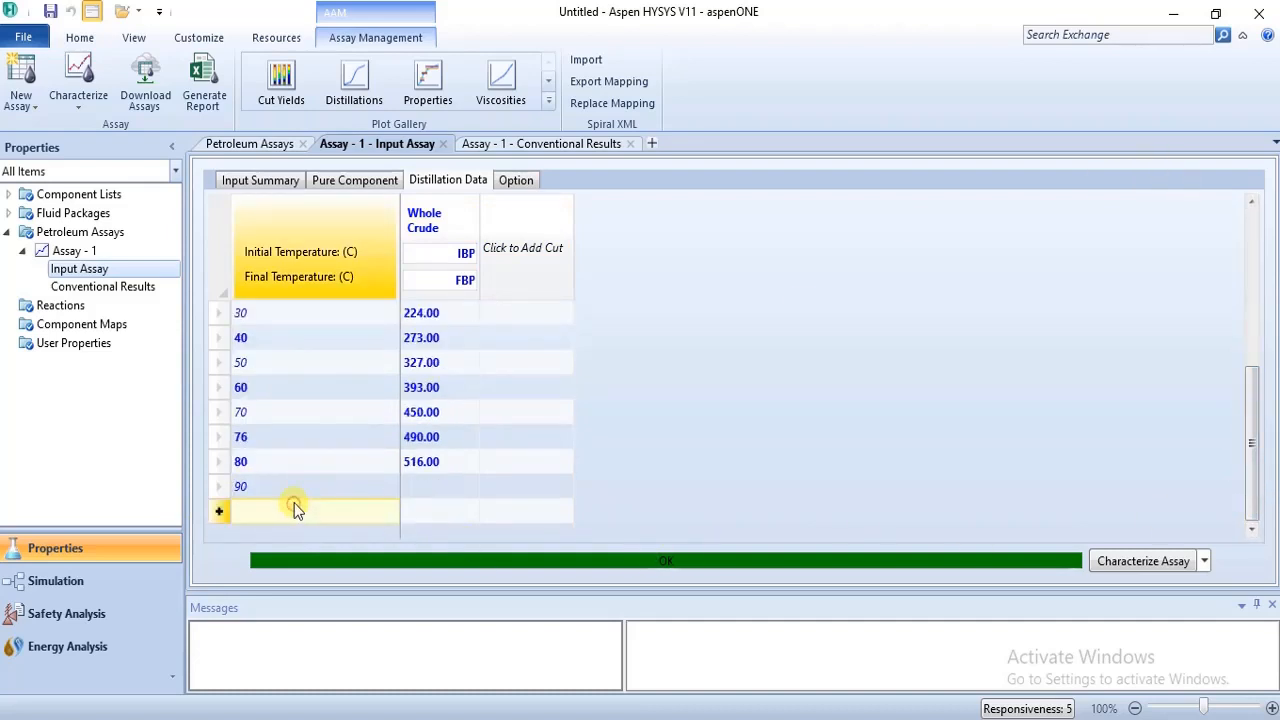
click(418, 486)
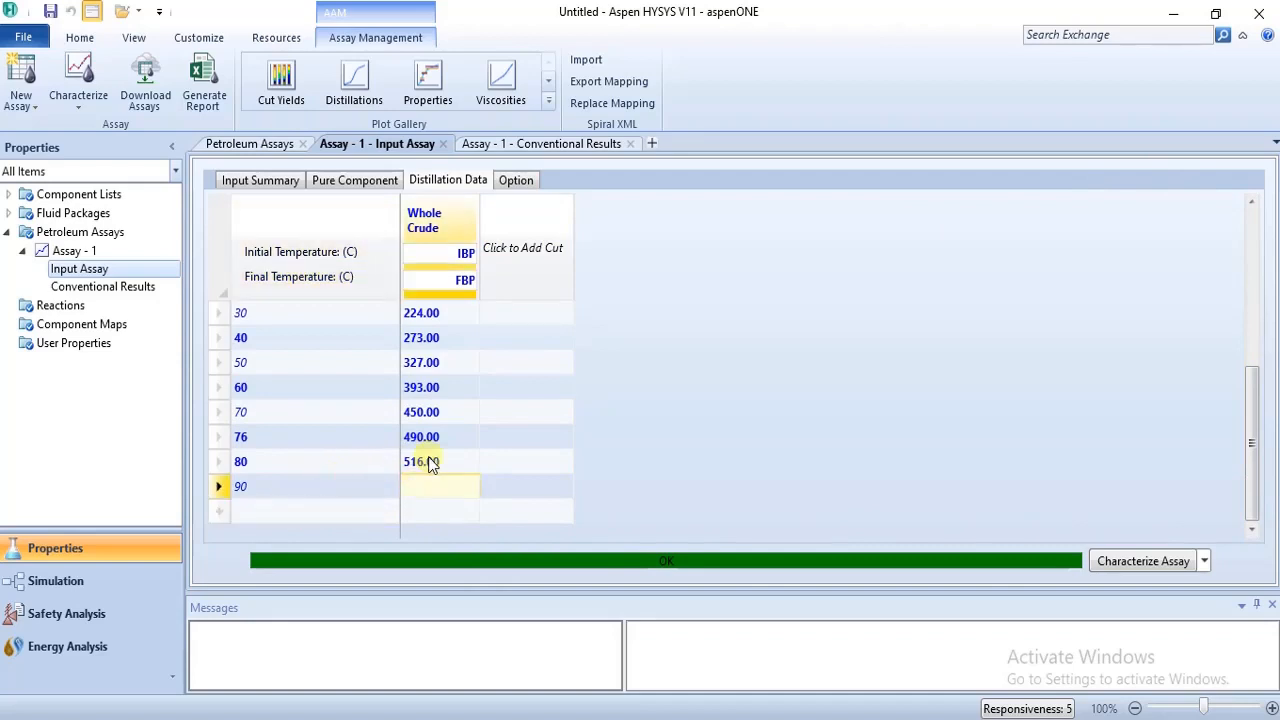
- Clear the whole crude temperature at 80% distillation and re-enter it as 516 C
click(431, 464)
key(BackSpace)
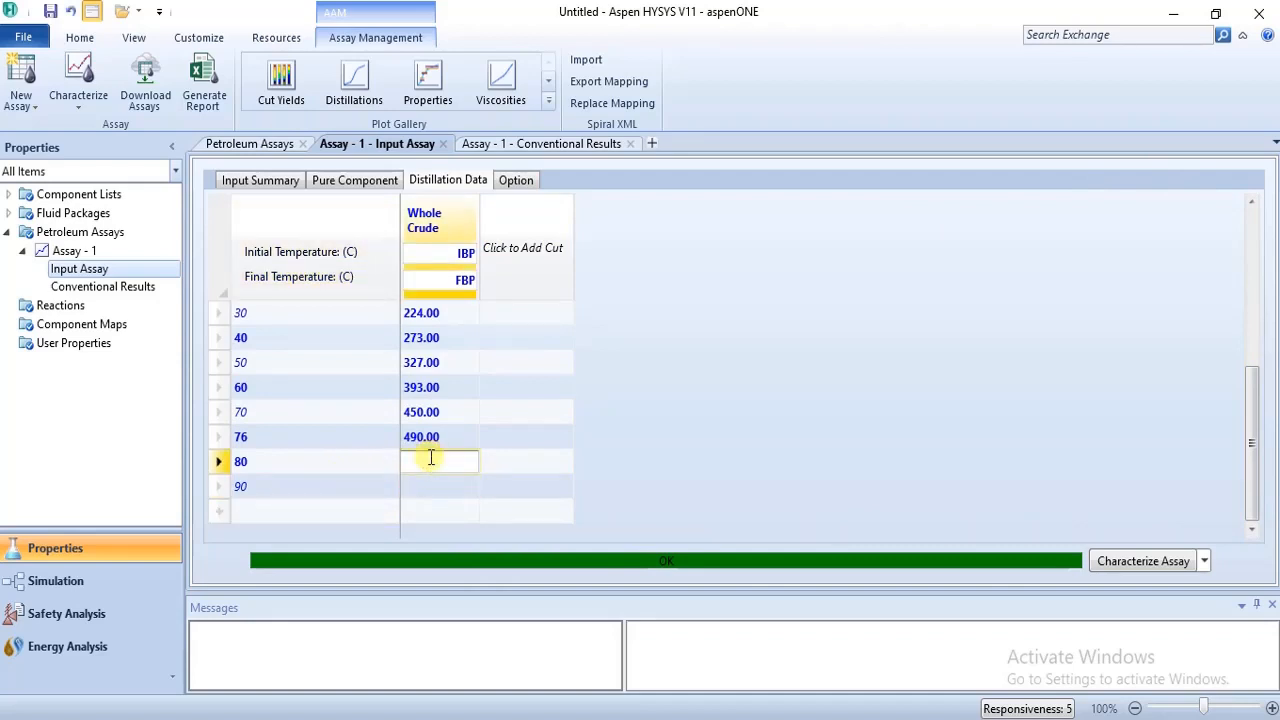
key(Return)
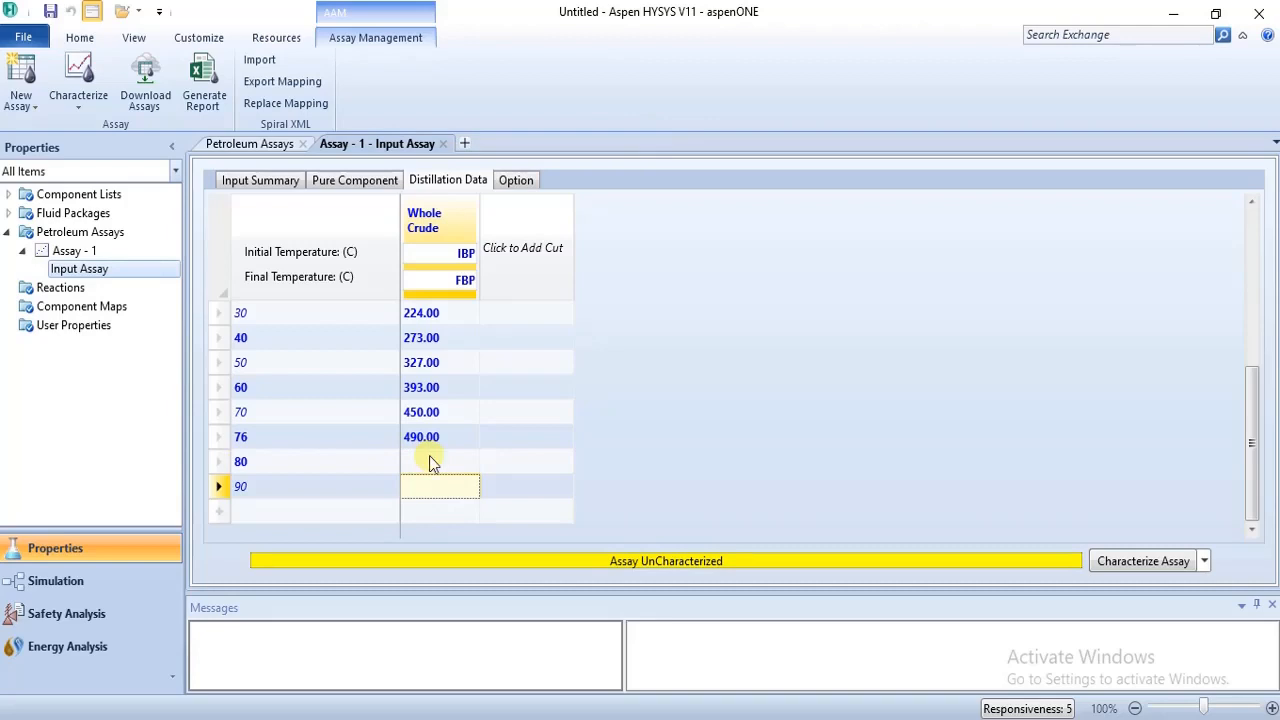
click(431, 458)
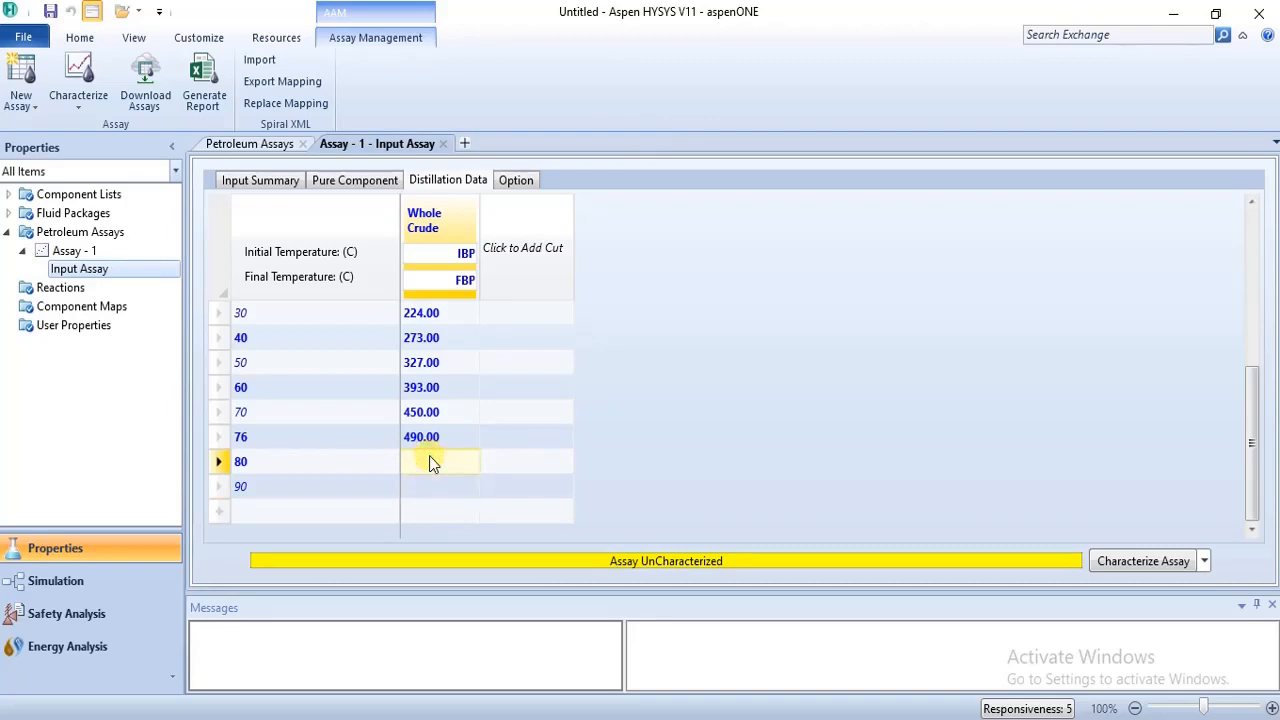
text(516)
key(Return)
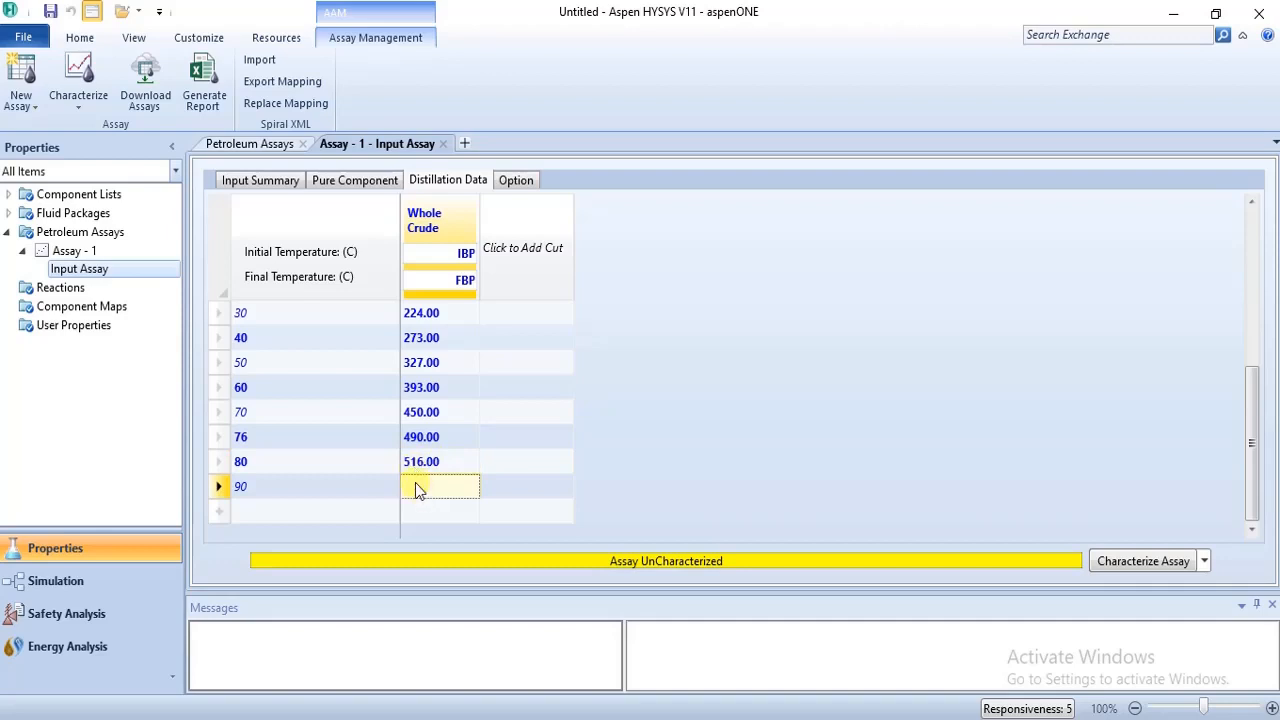
- Set the 90% distillation temperature to 550 C and add a 95% point at 580 C
text(550)
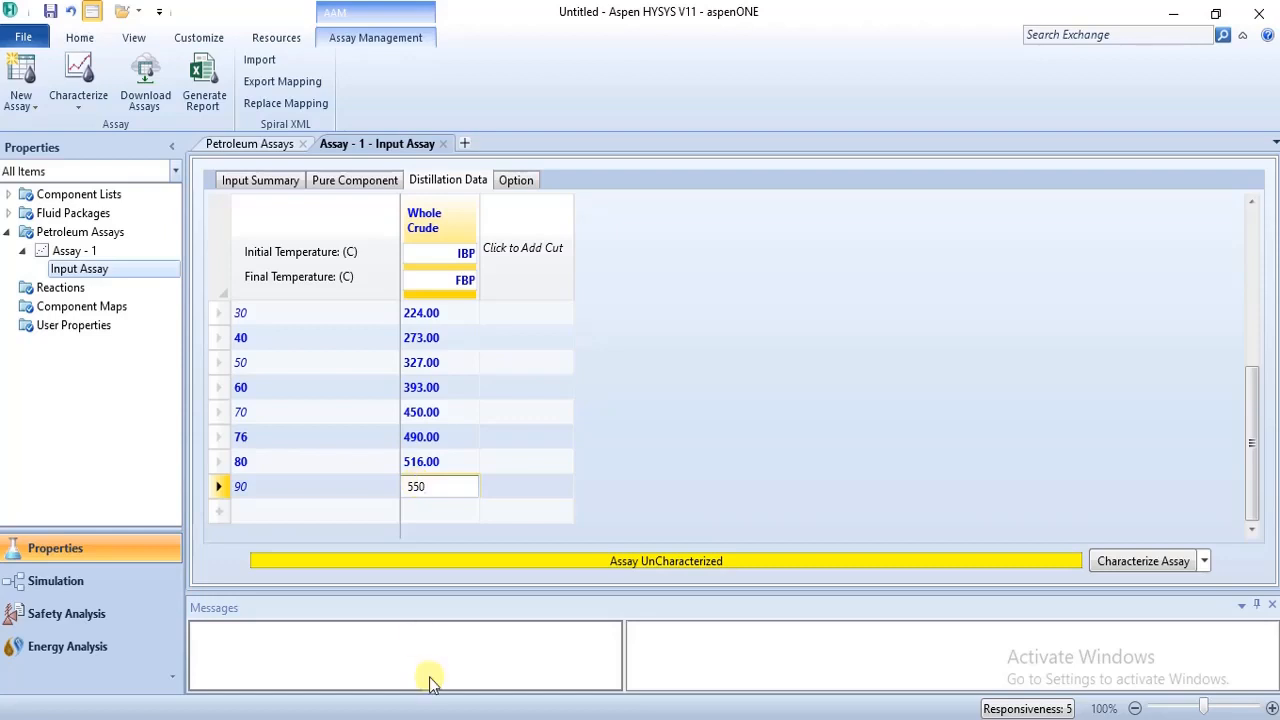
click(346, 518)
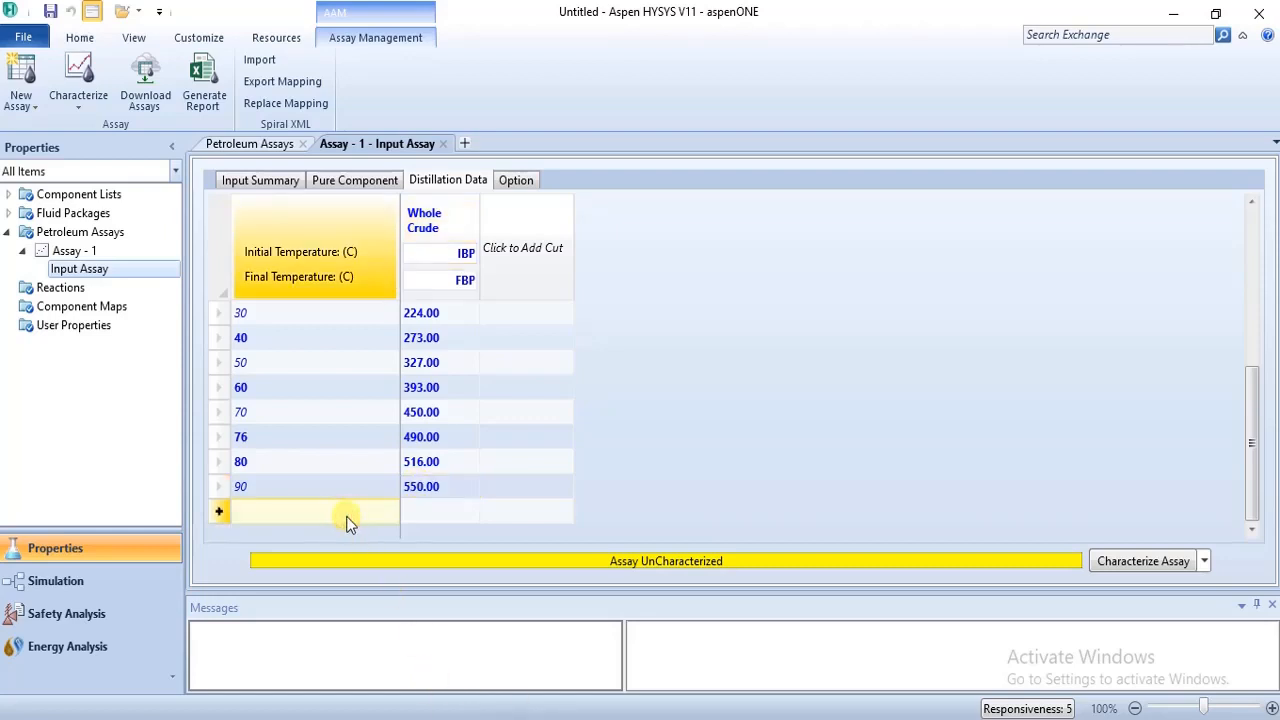
text(95)
key(Return)
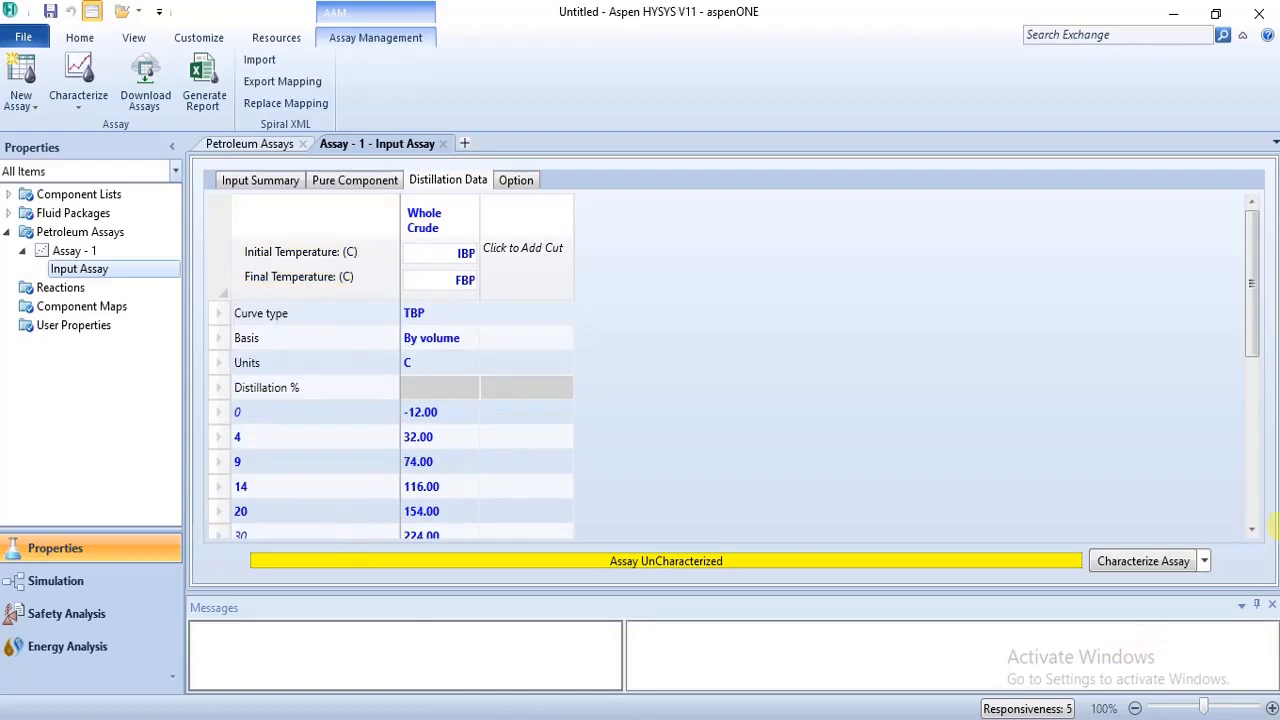
click(1251, 415)
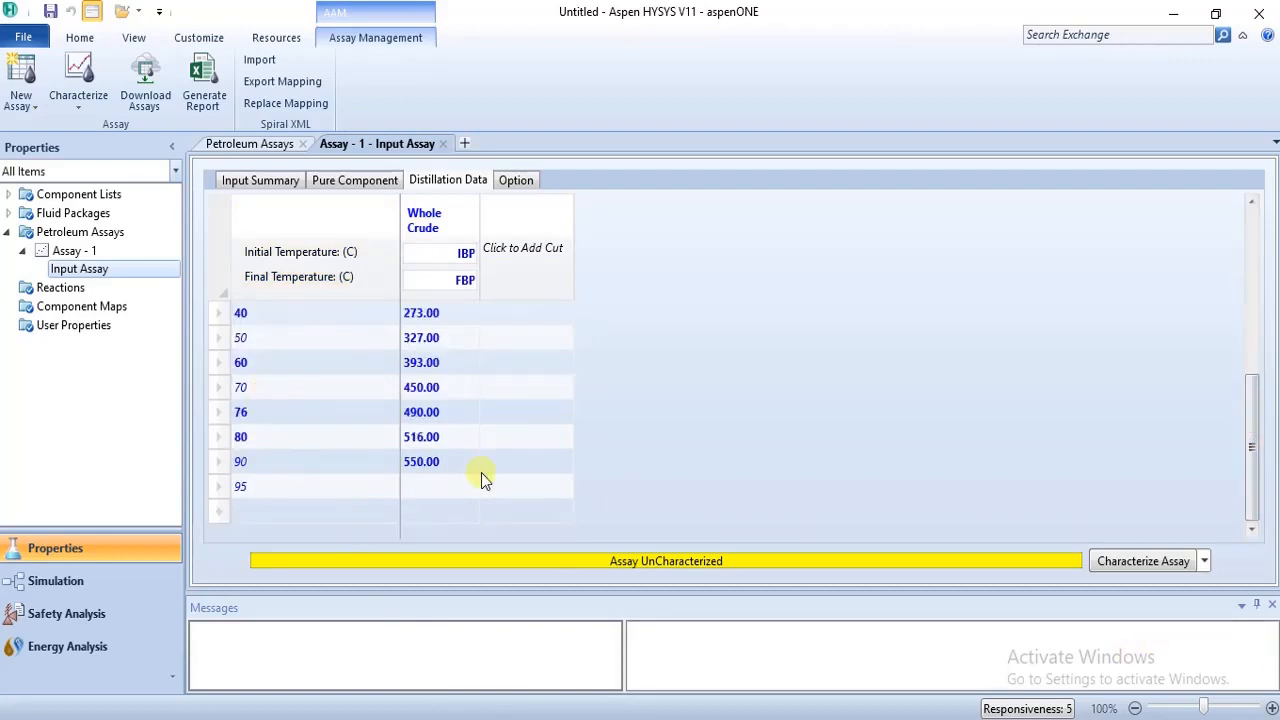
click(463, 494)
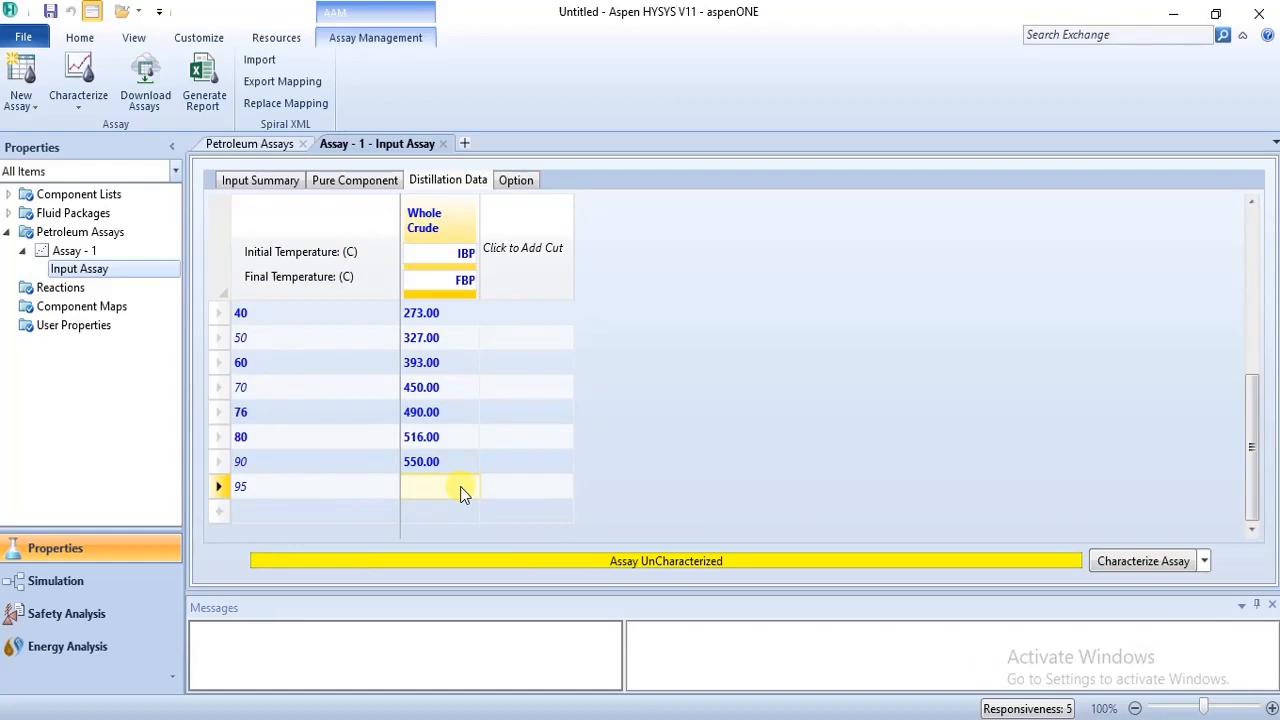
text(580)
key(Return)
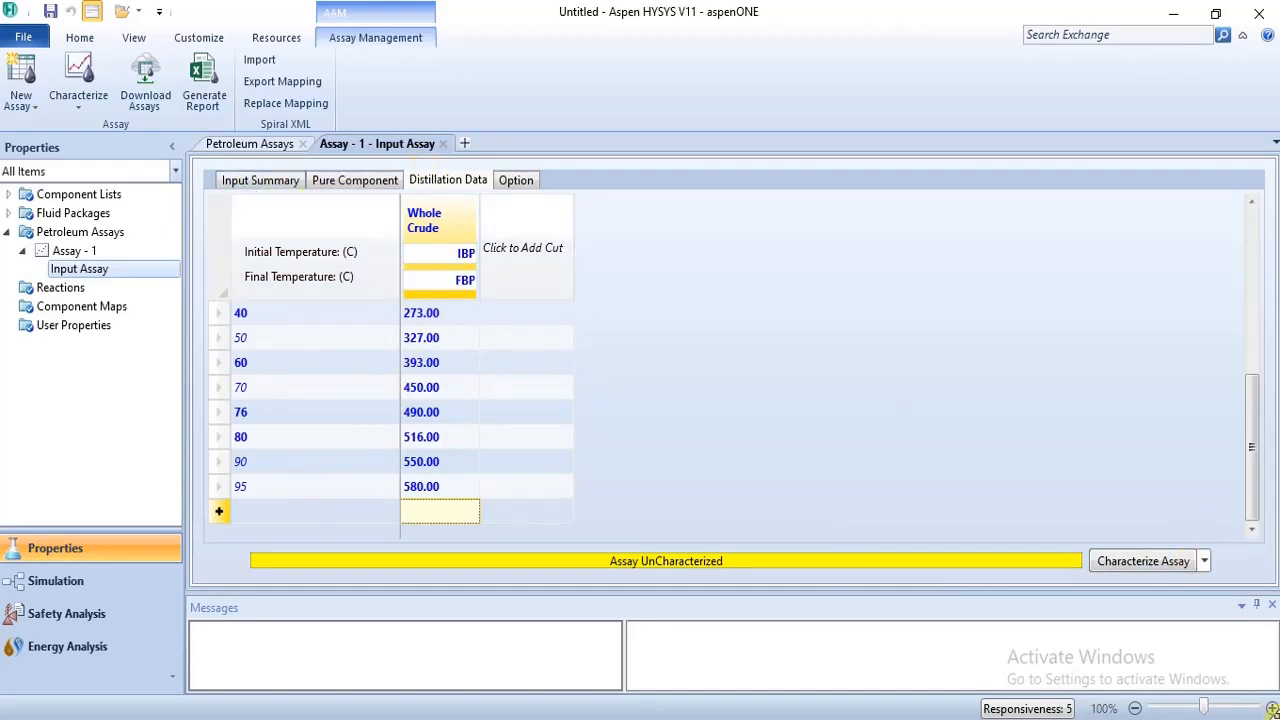
- Characterize the assay with the extended distillation data and check the messages of its conventional results
click(1148, 563)
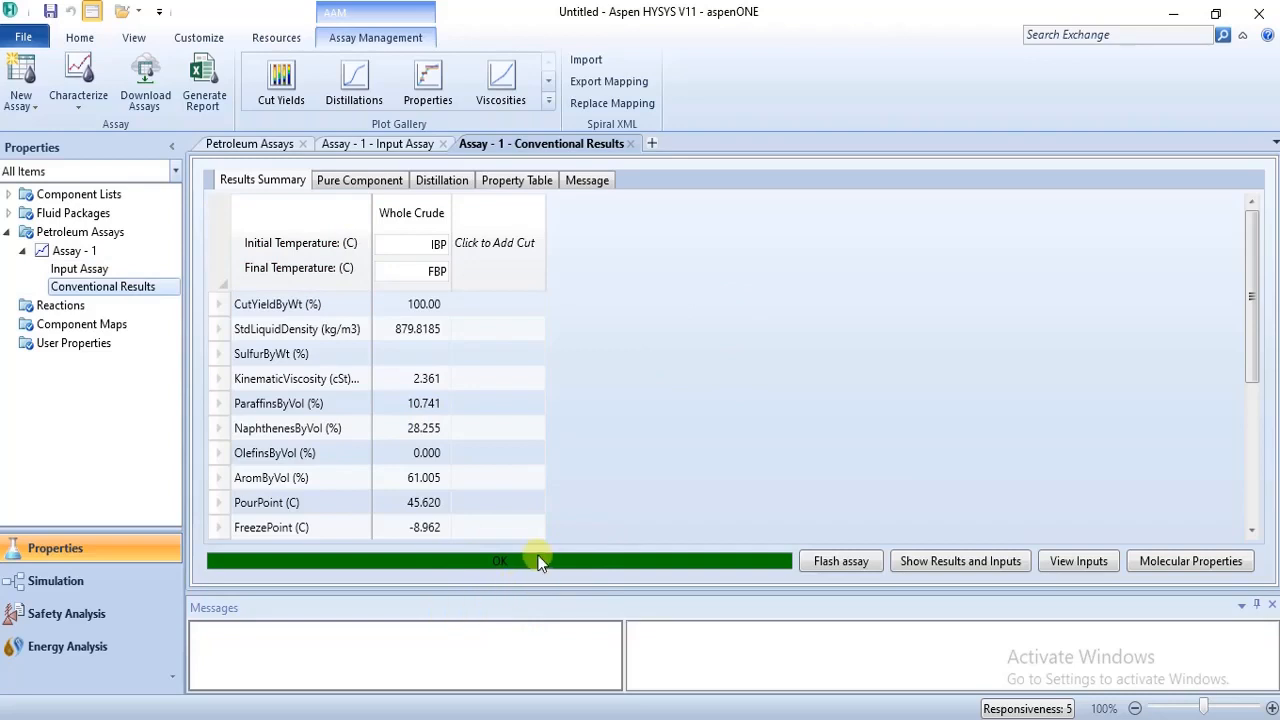
click(594, 180)
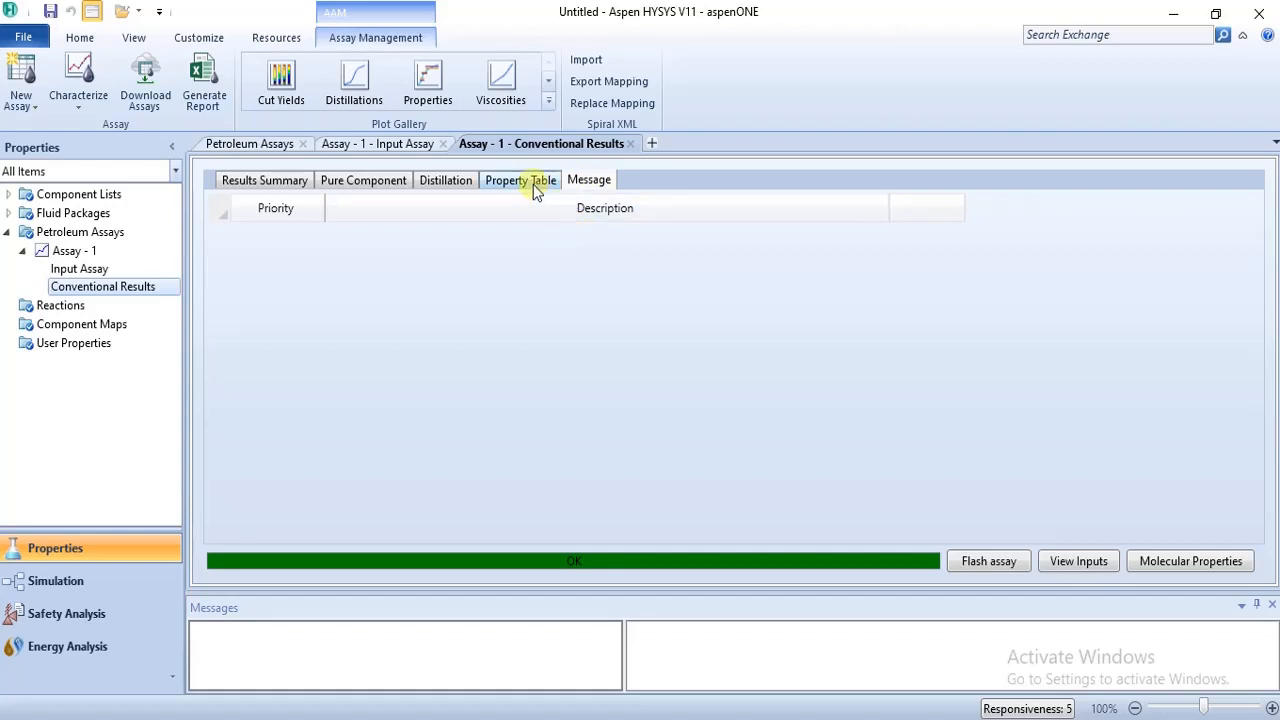
- Review the assay's summary description alongside its distillation input and conventional results
click(86, 253)
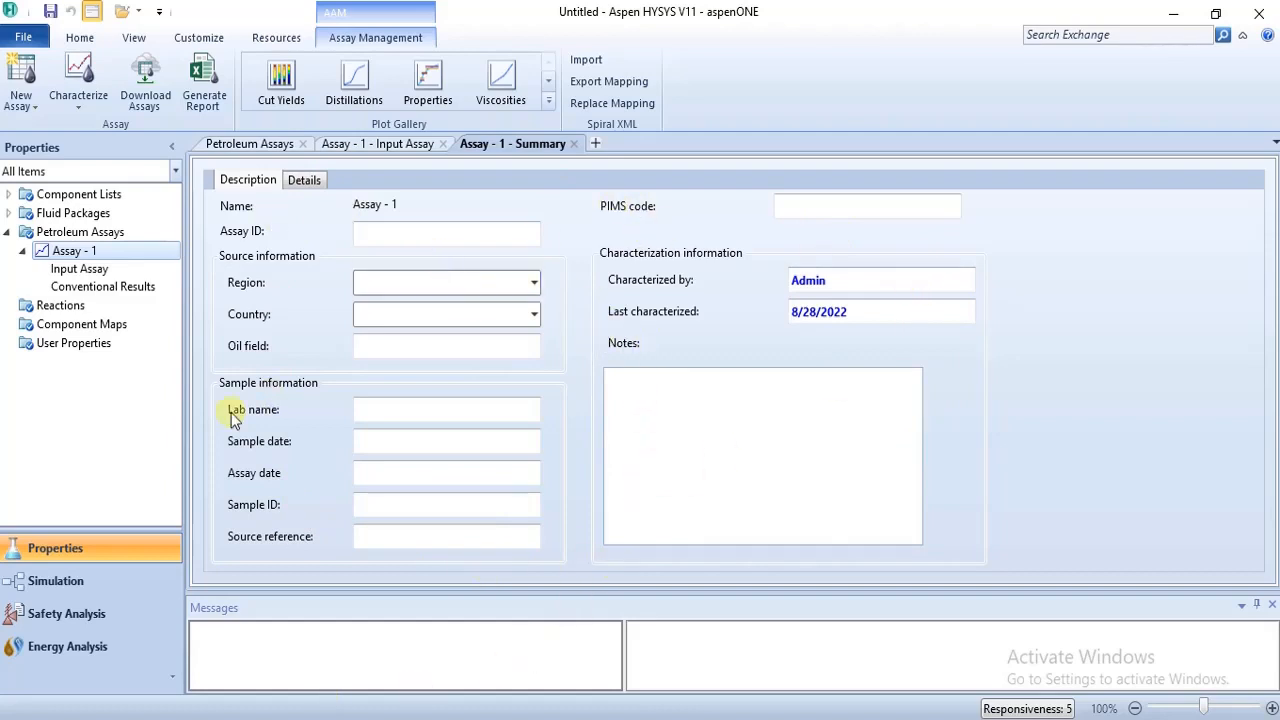
double_click(97, 253)
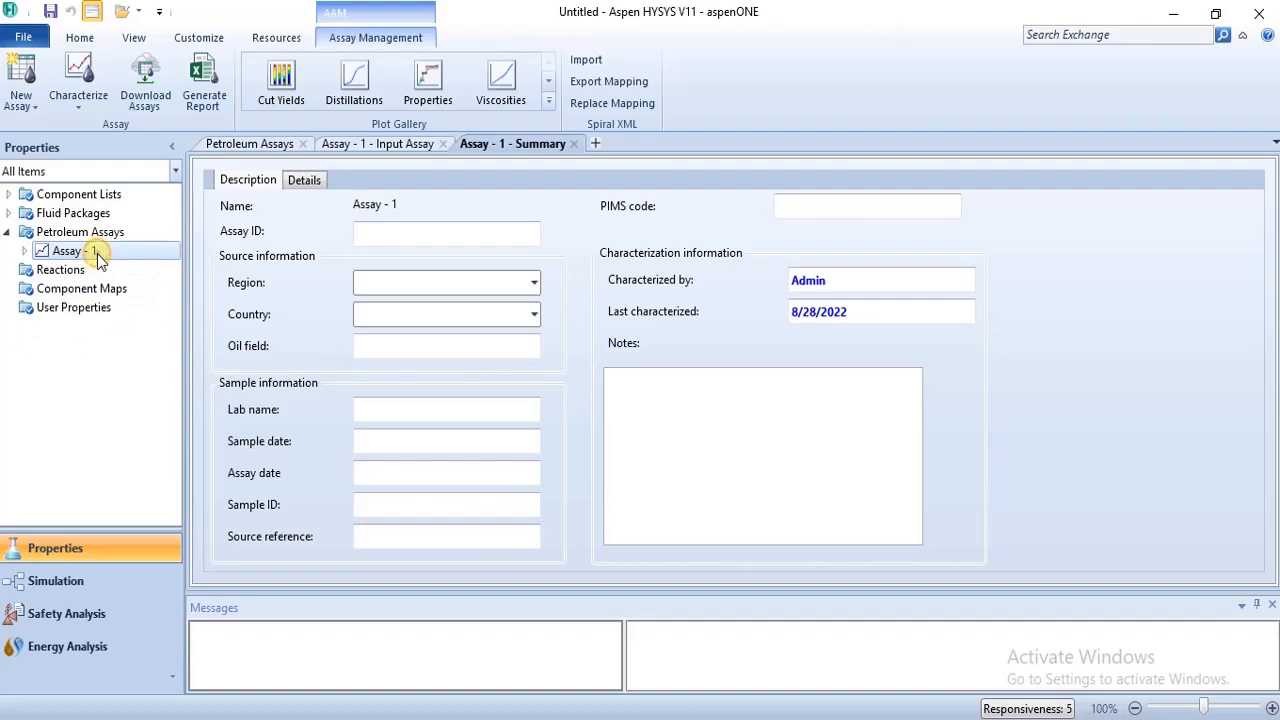
click(21, 251)
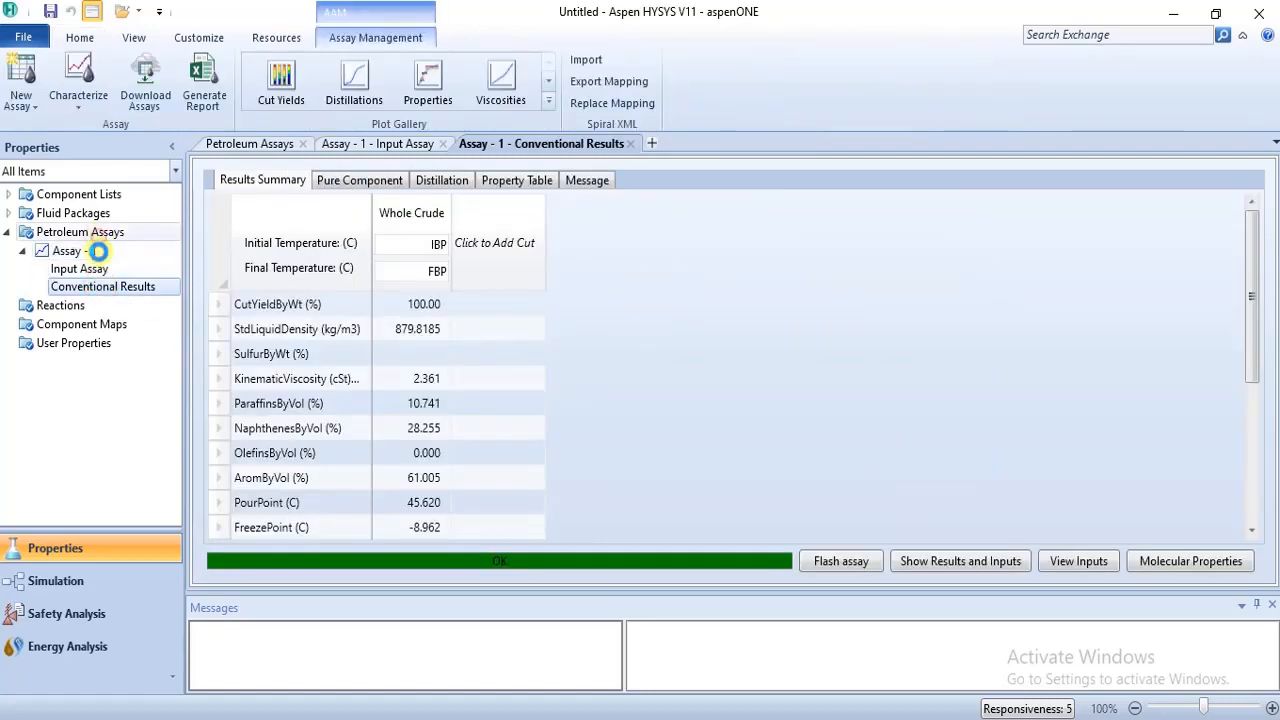
click(98, 252)
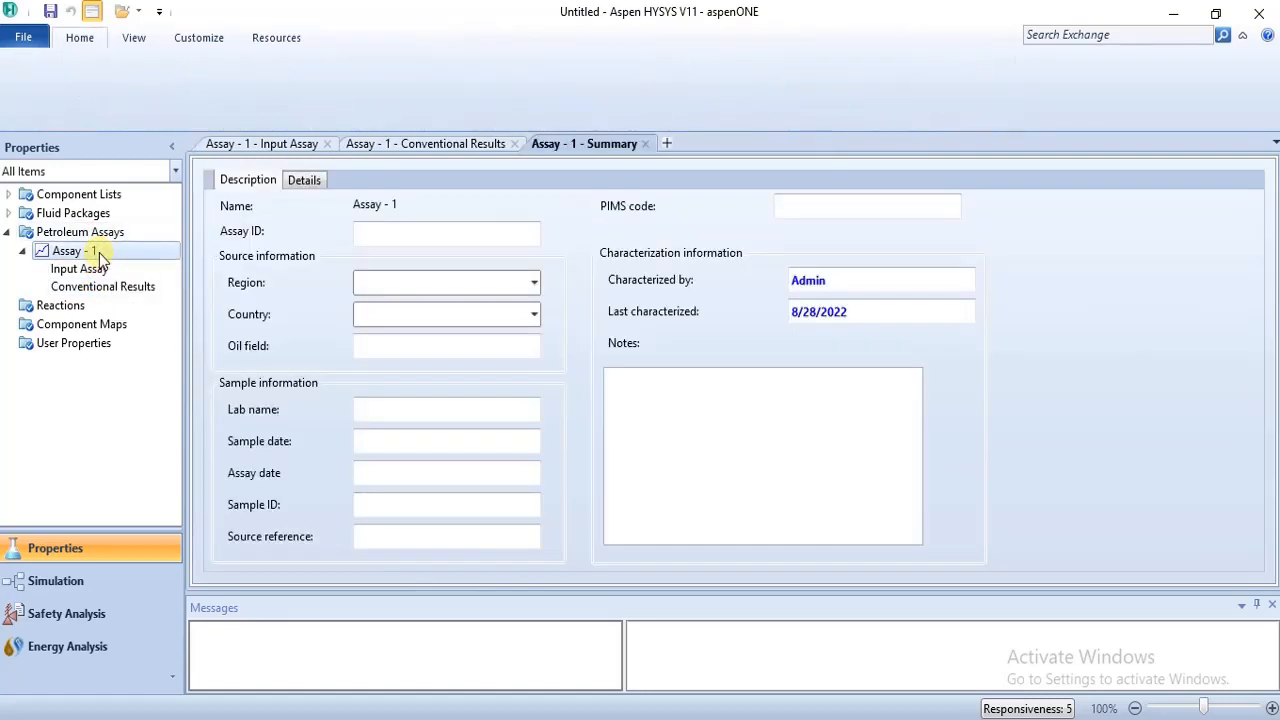
click(90, 268)
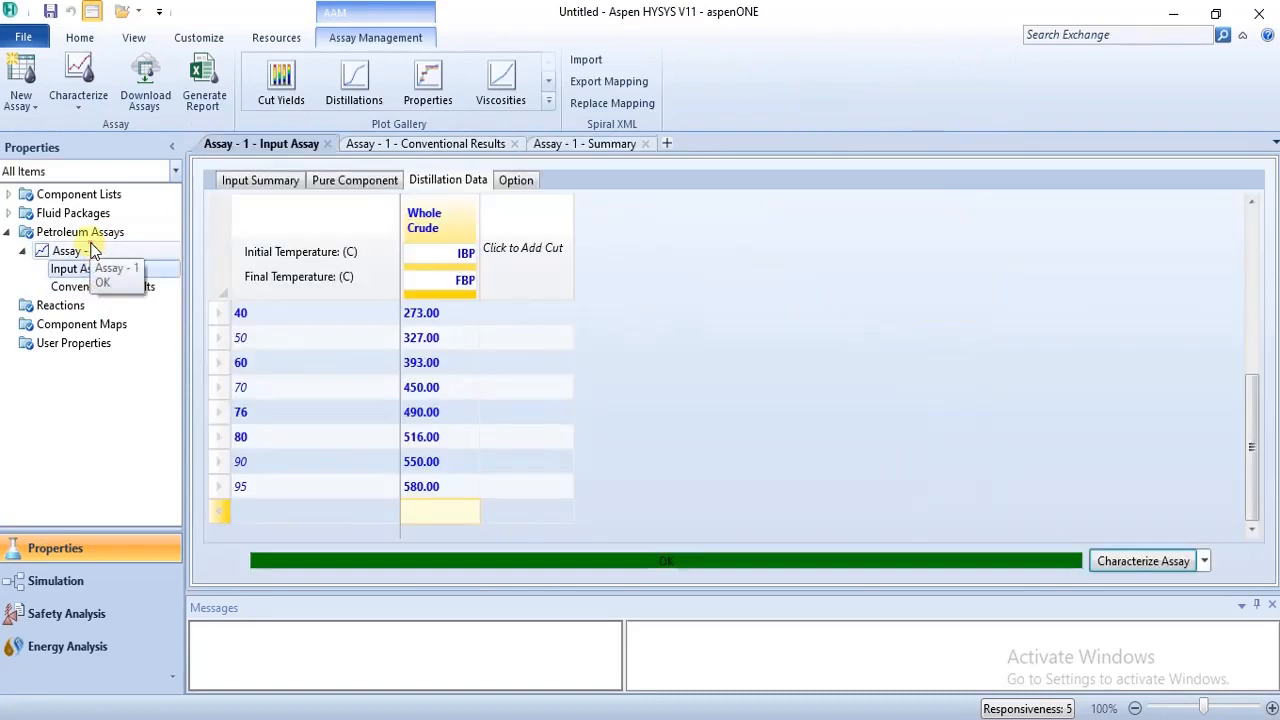
click(90, 250)
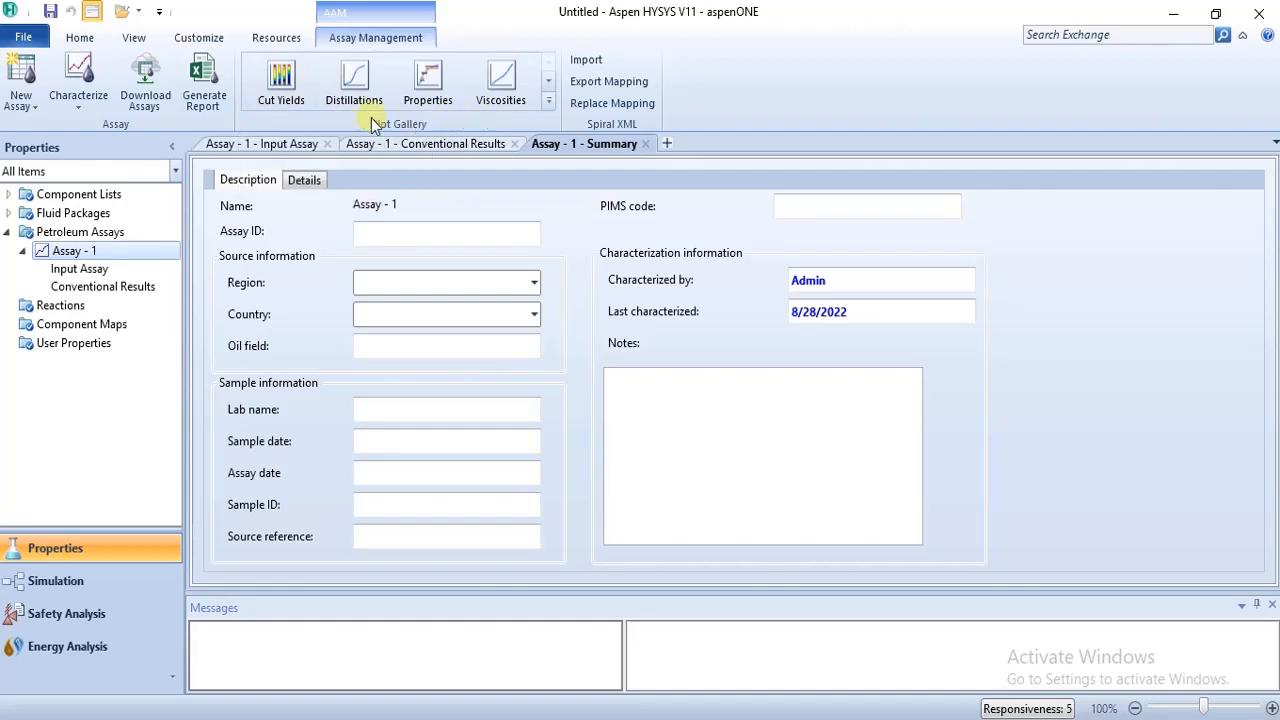
- Plot the assay's cut yields by weight, examine the temperature cuts from off gases to residue, and close the plot
click(277, 88)
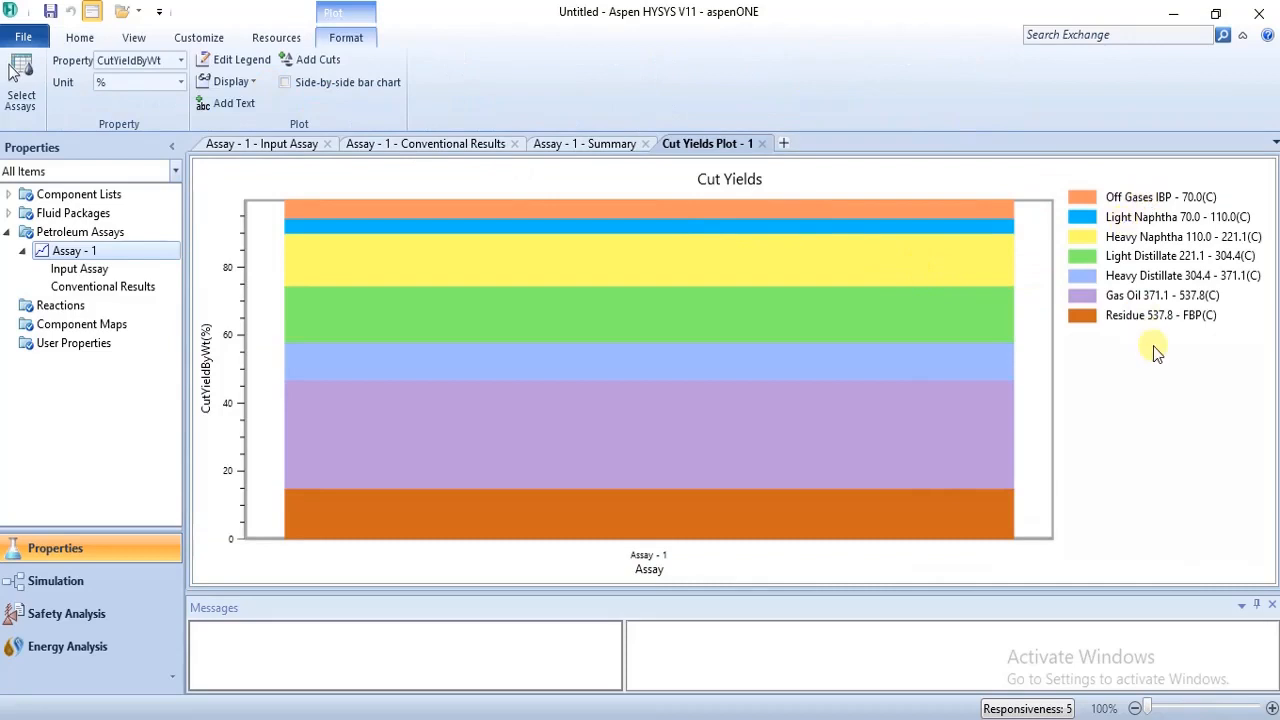
mouse_move(1020, 209)
click(762, 145)
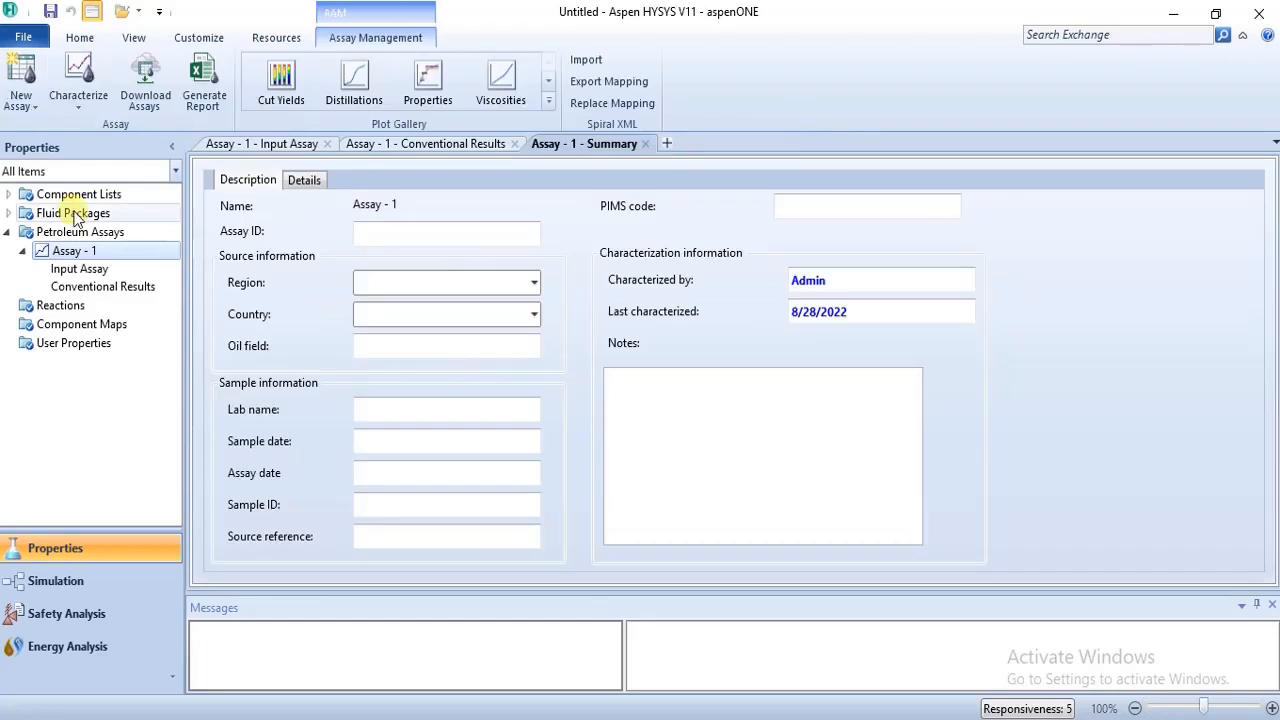
- Plot the assay's distillation curve, examine whole crude temperature against weight percent, and close the plot
click(378, 84)
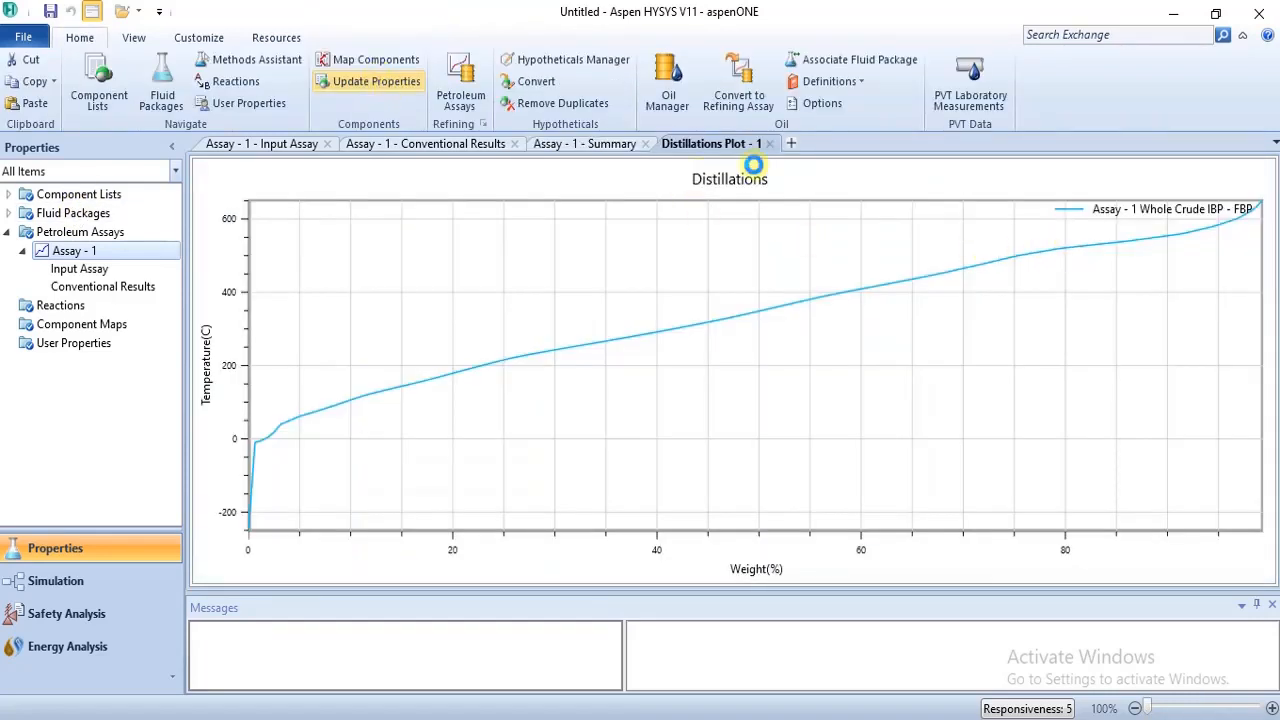
click(1121, 500)
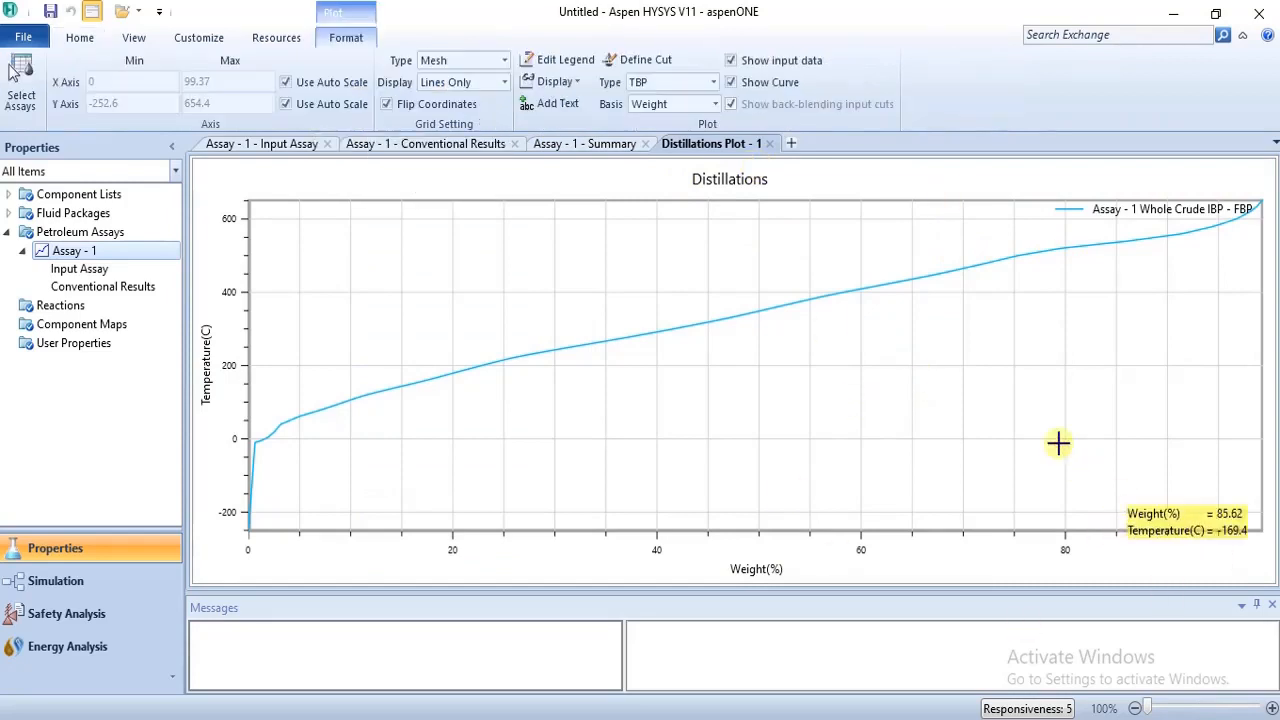
click(1016, 262)
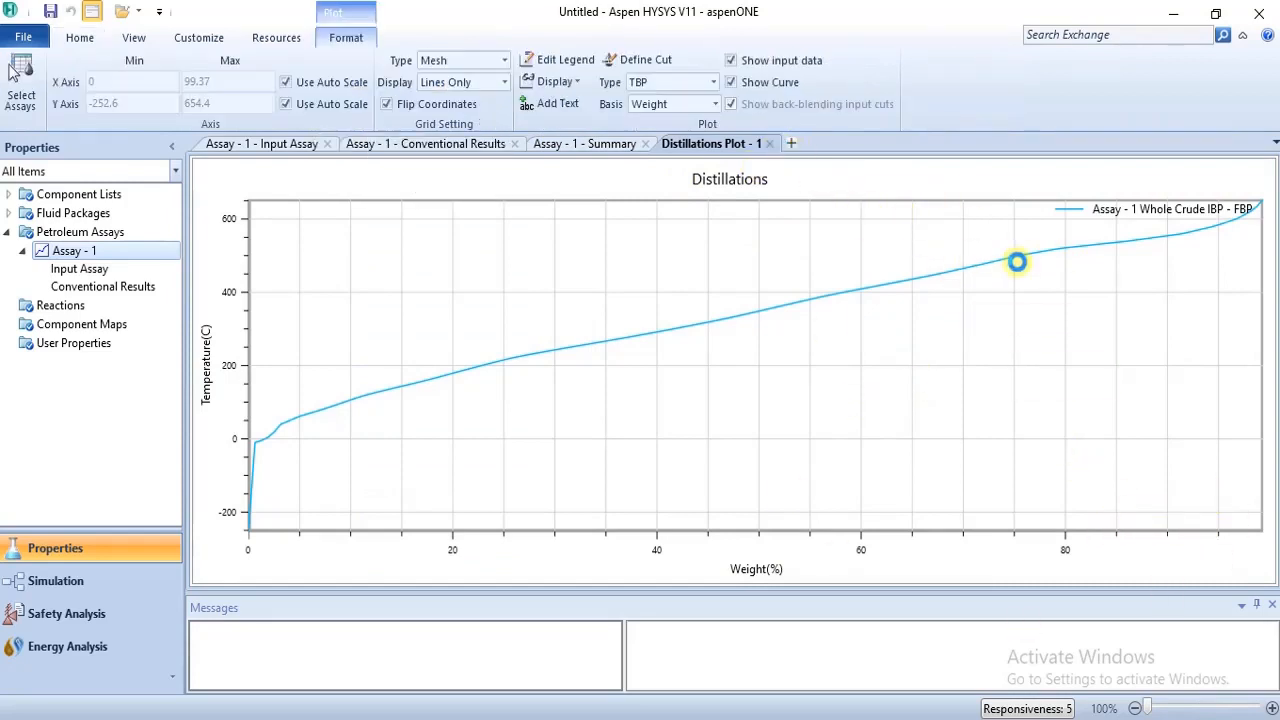
click(768, 144)
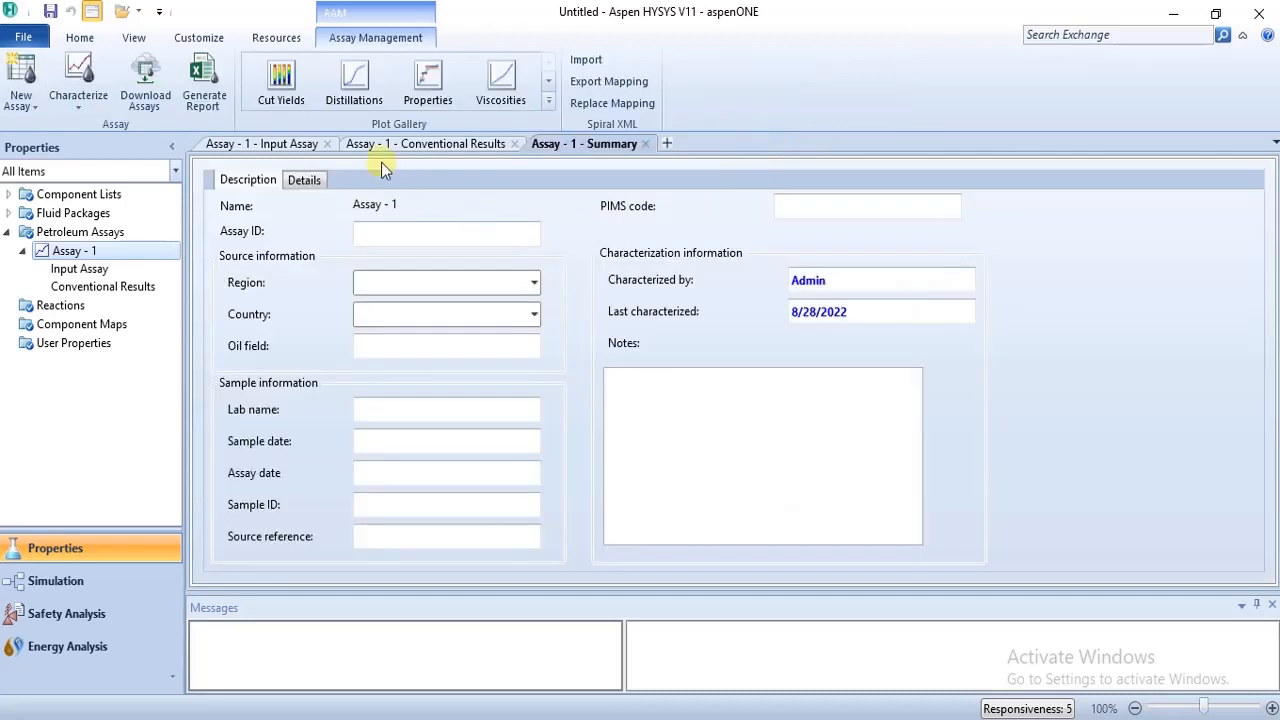
click(350, 88)
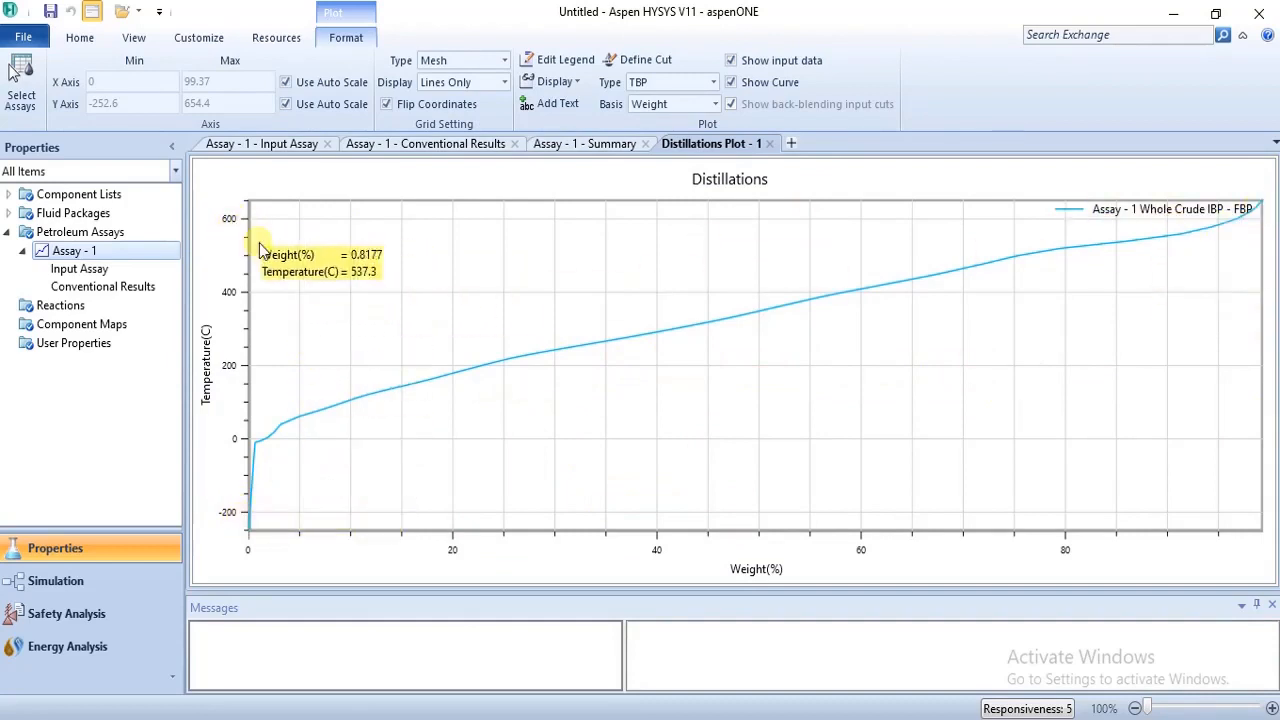
click(769, 143)
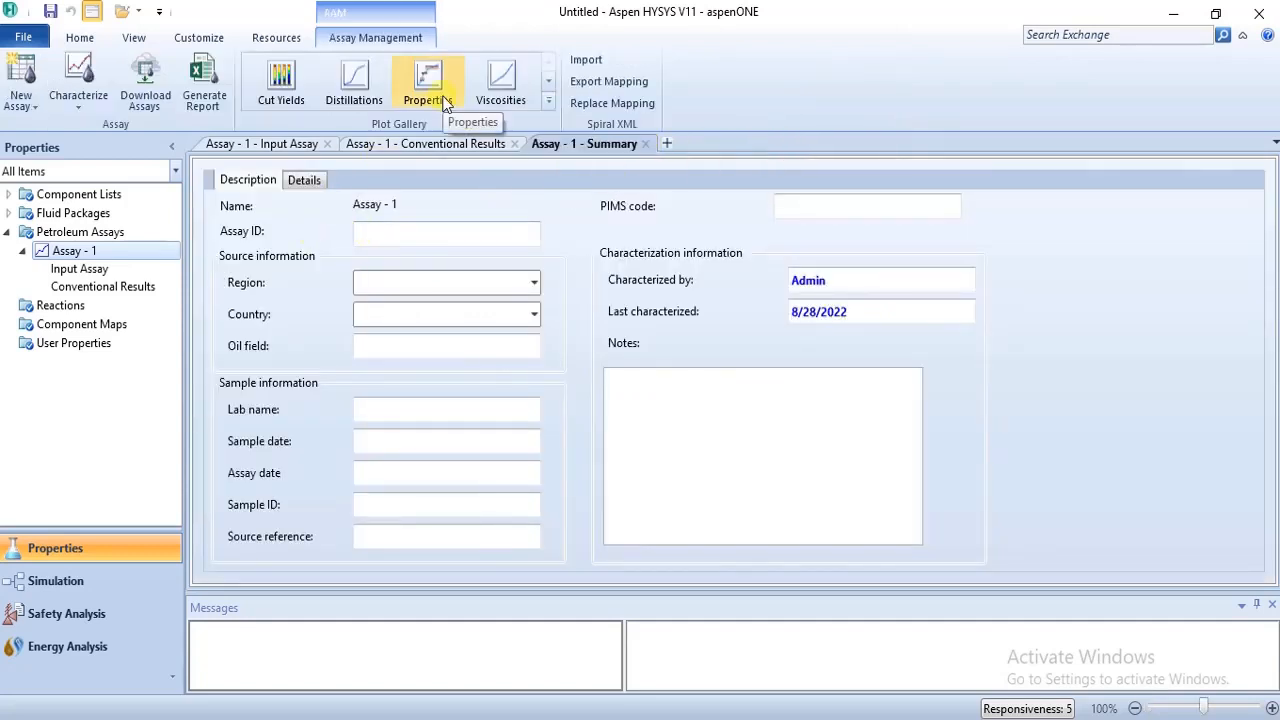
- Examine the assay's Properties plot of standard liquid density and its PNA plot, closing each one after viewing
click(446, 104)
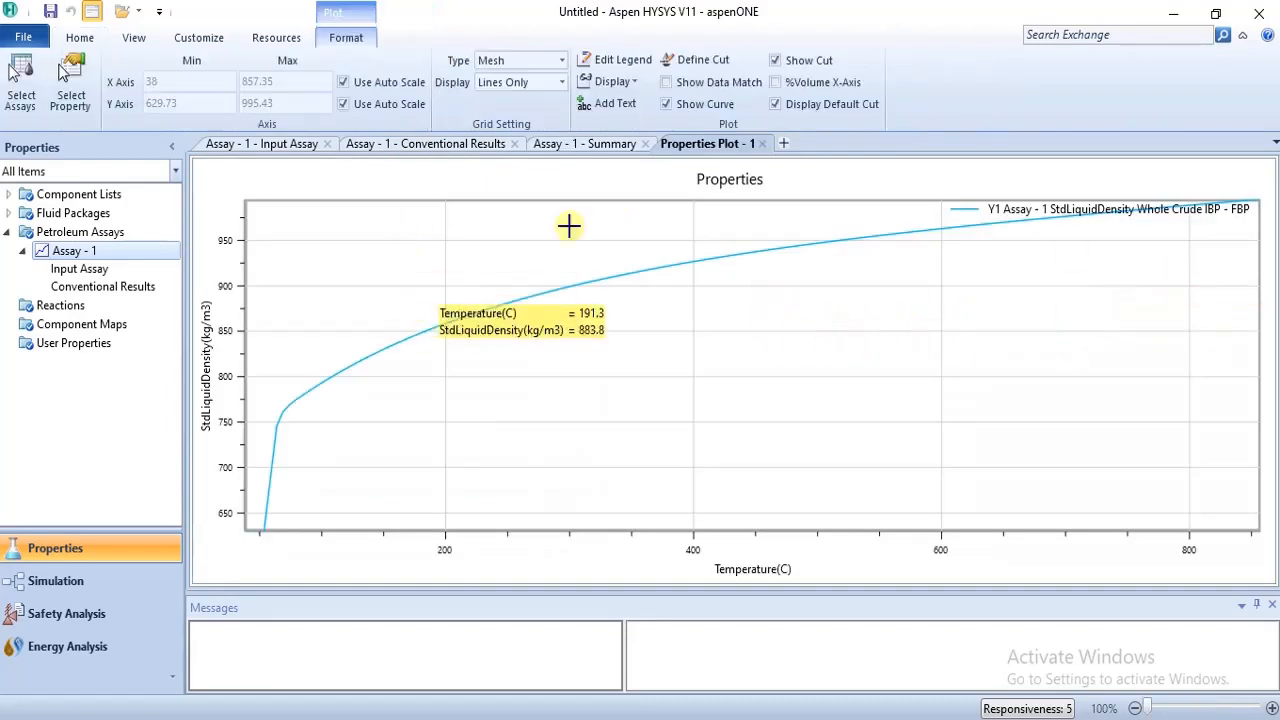
click(762, 143)
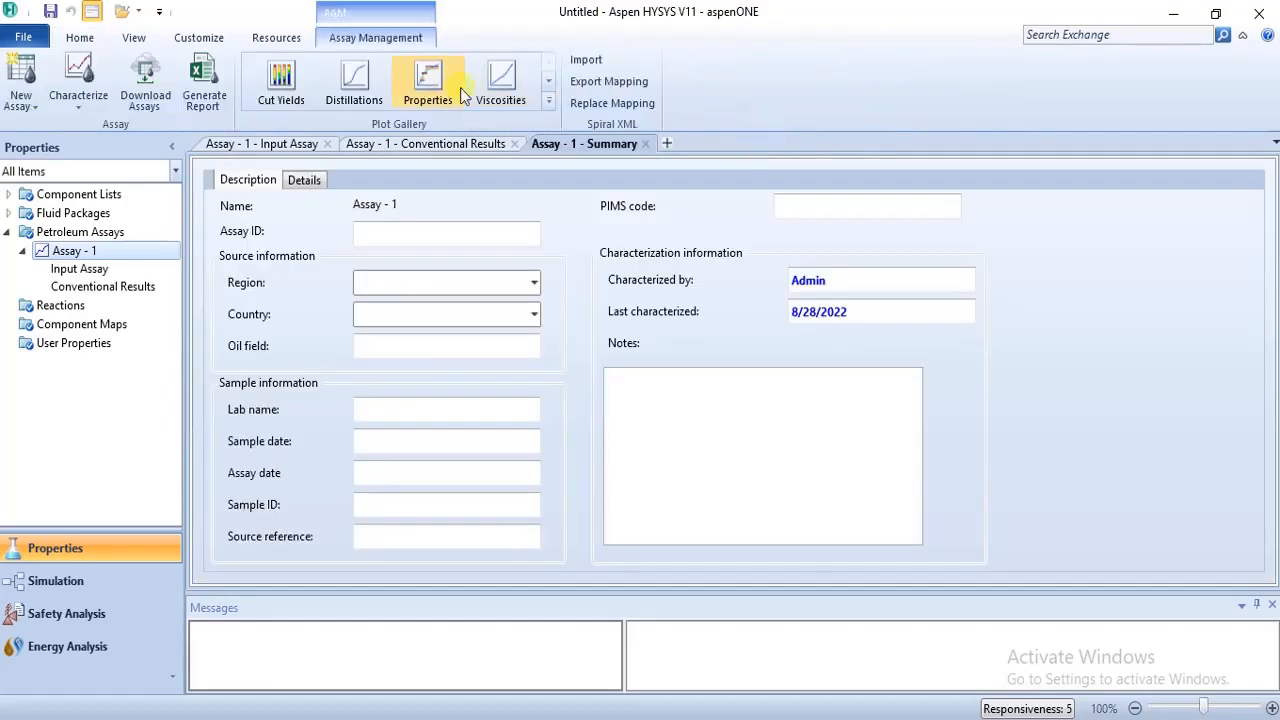
click(548, 100)
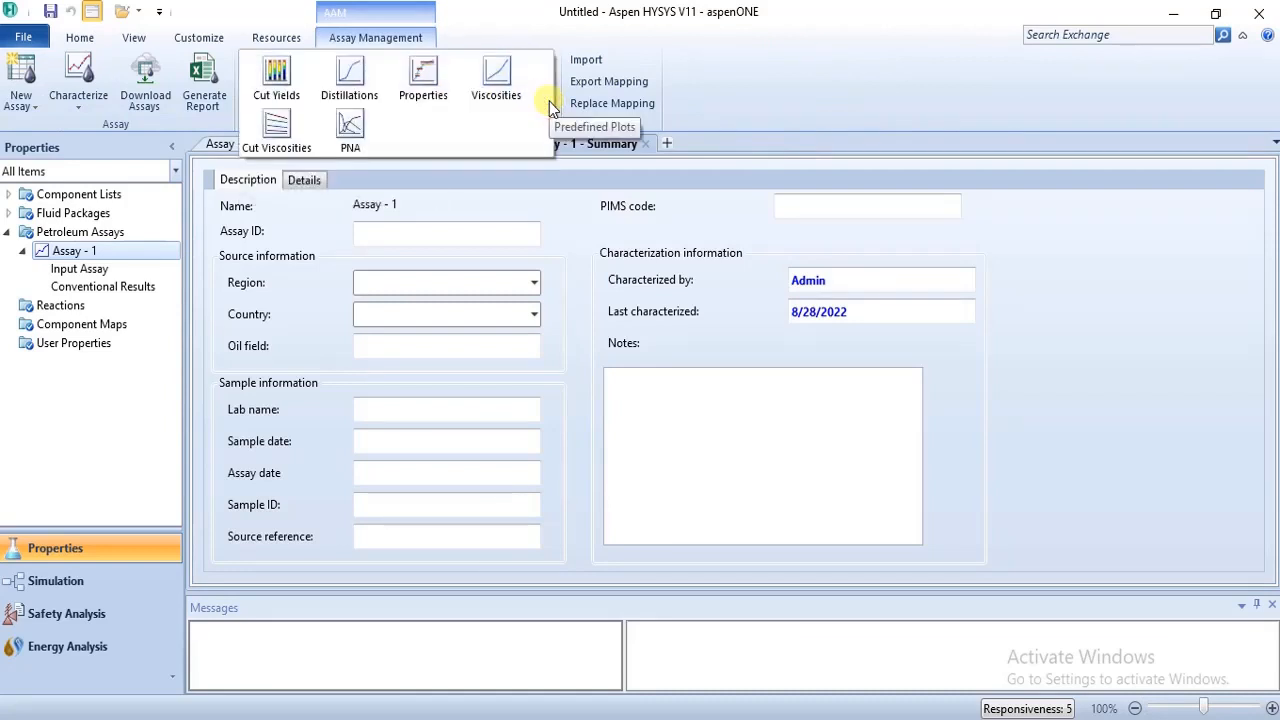
click(347, 147)
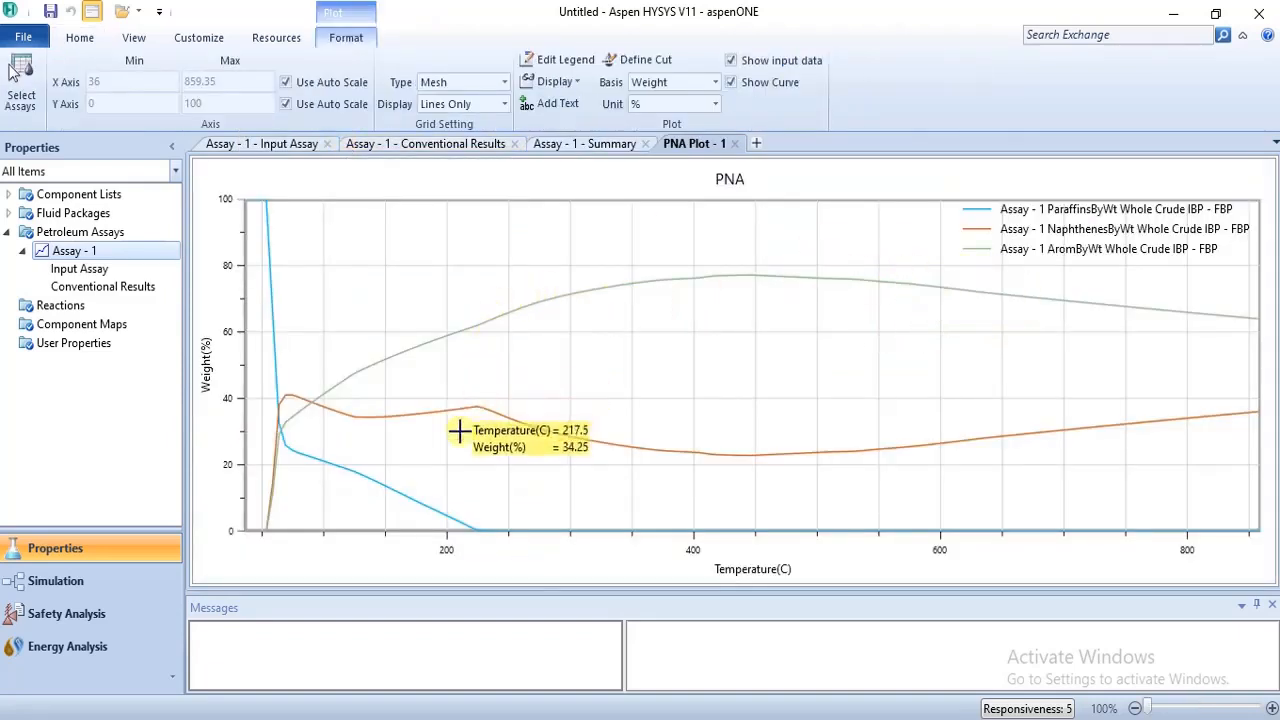
click(734, 144)
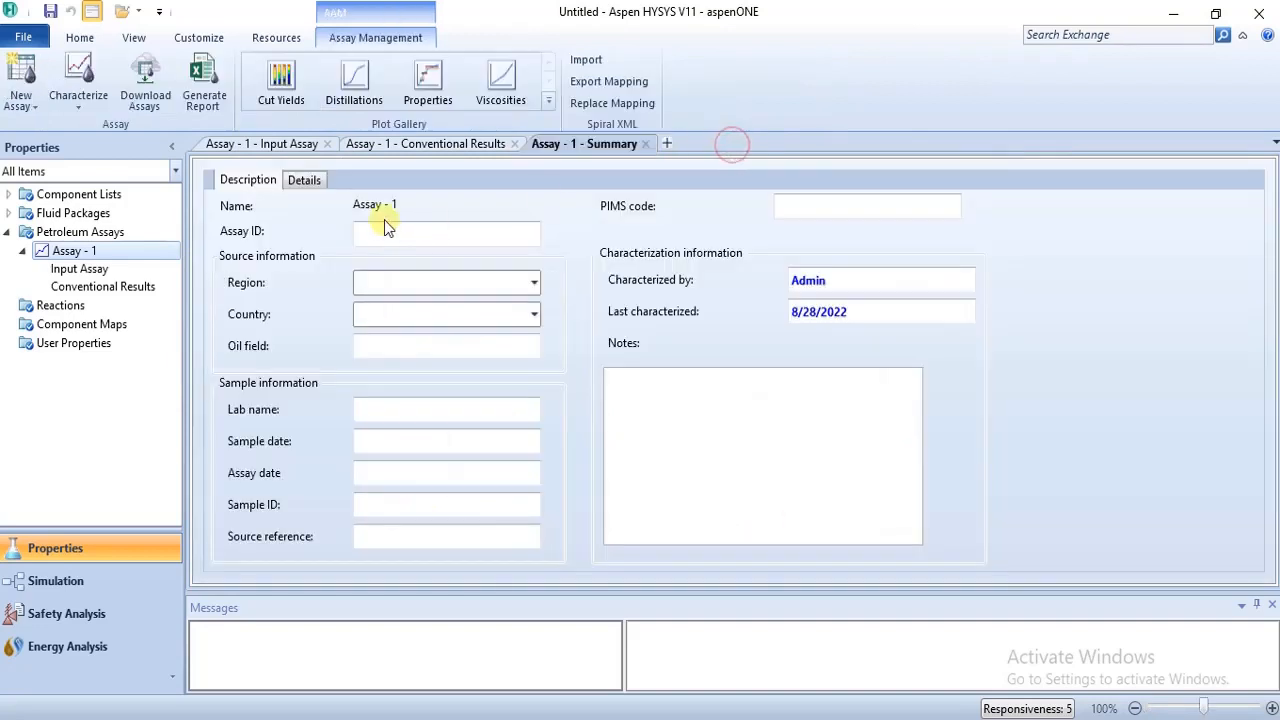
click(549, 100)
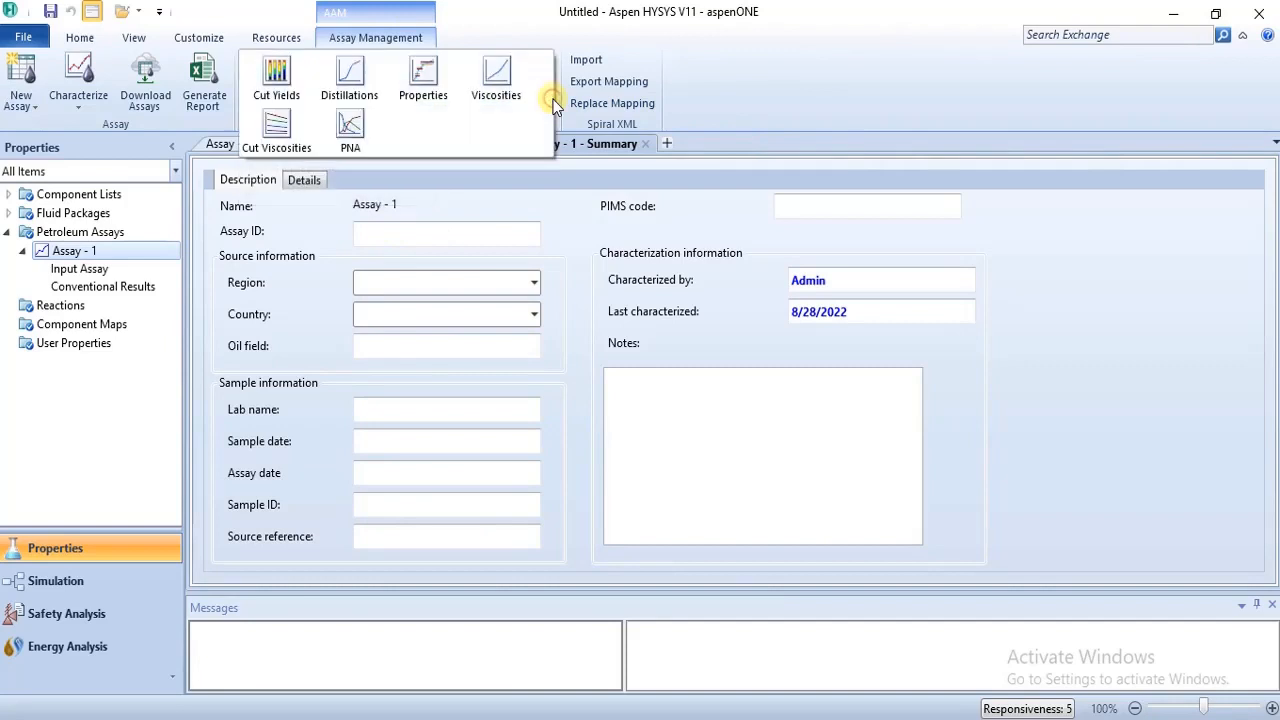
click(789, 118)
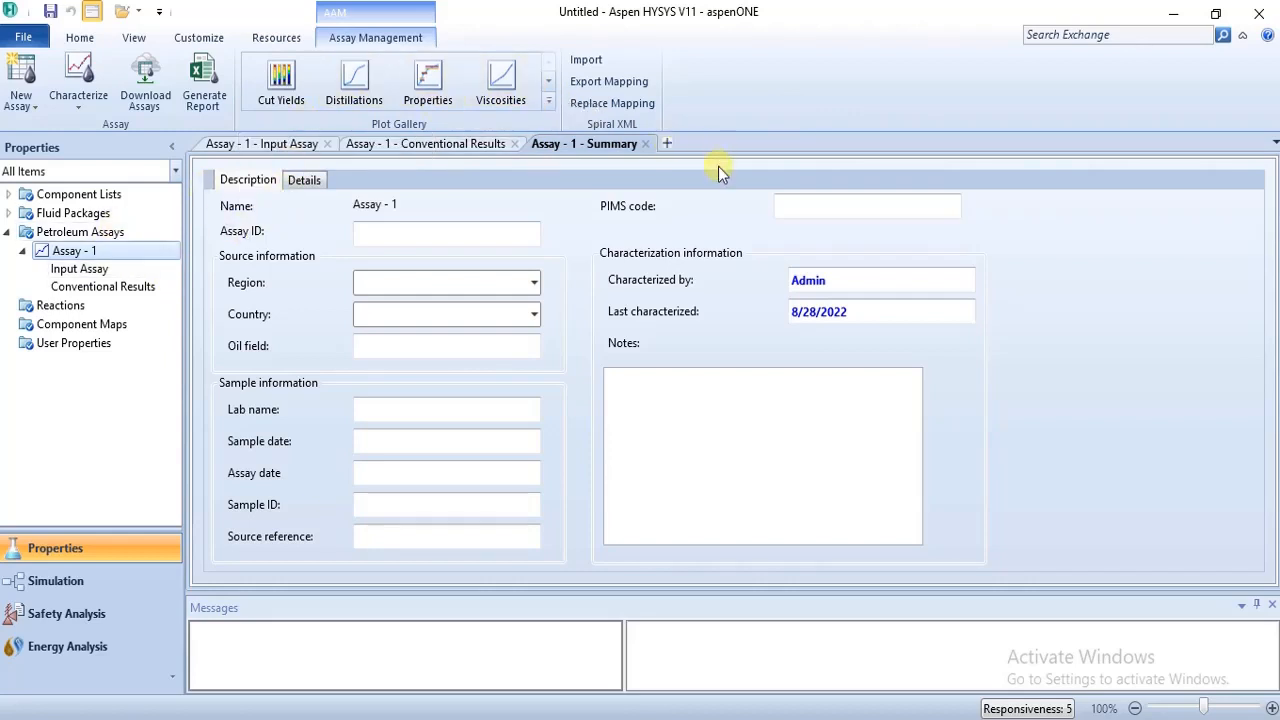
- Review the conventional results' summary, distillation, property table and messages, followed by the assay's distillation input and summary description
click(143, 286)
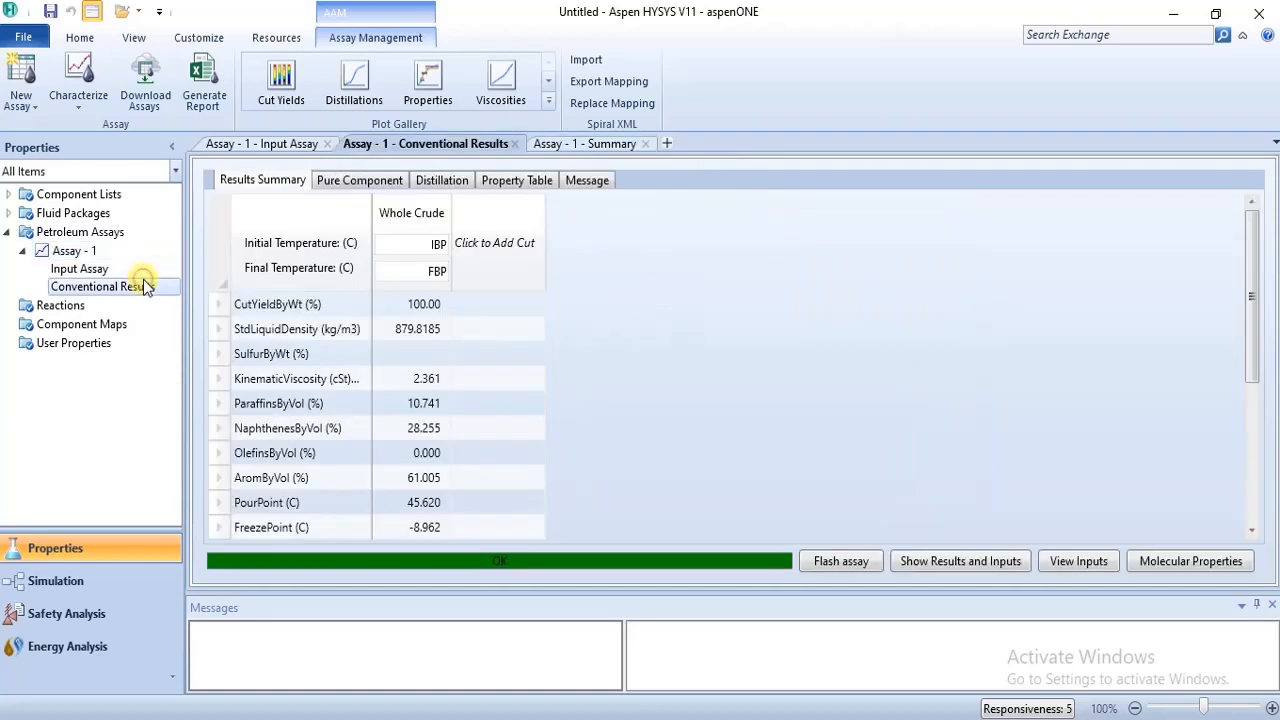
click(453, 179)
click(490, 186)
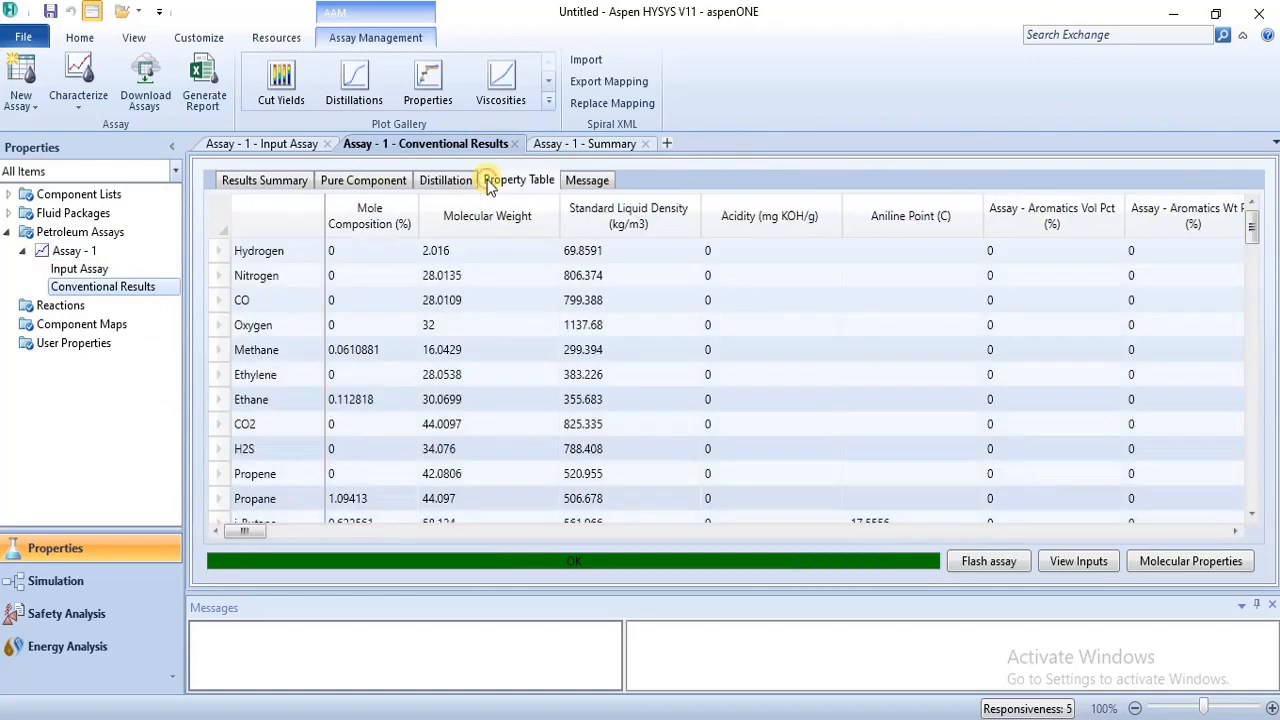
click(567, 186)
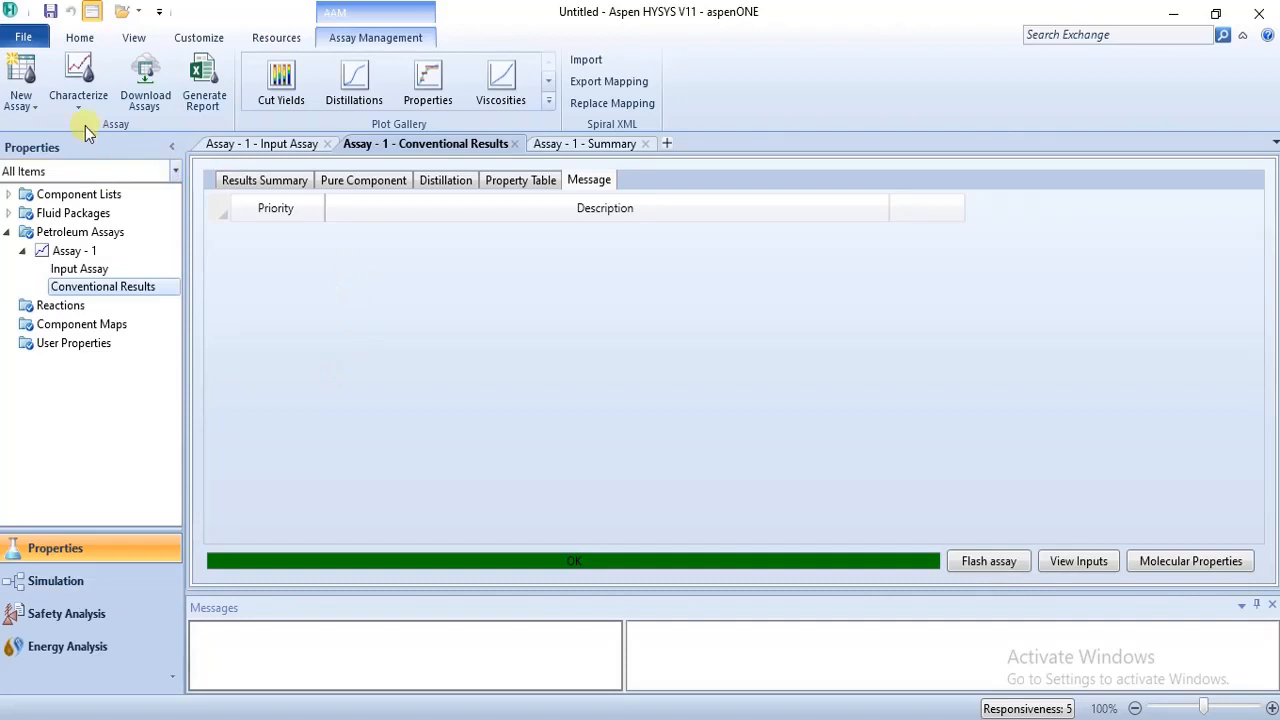
click(119, 268)
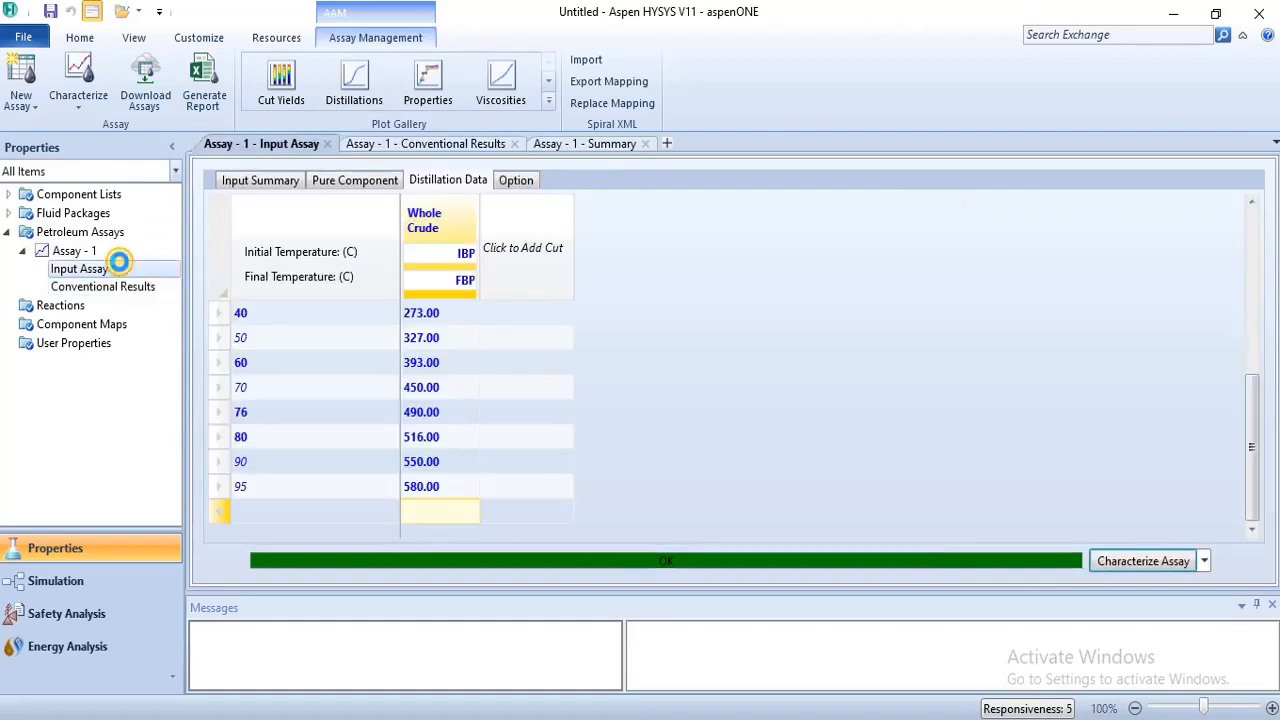
click(118, 255)
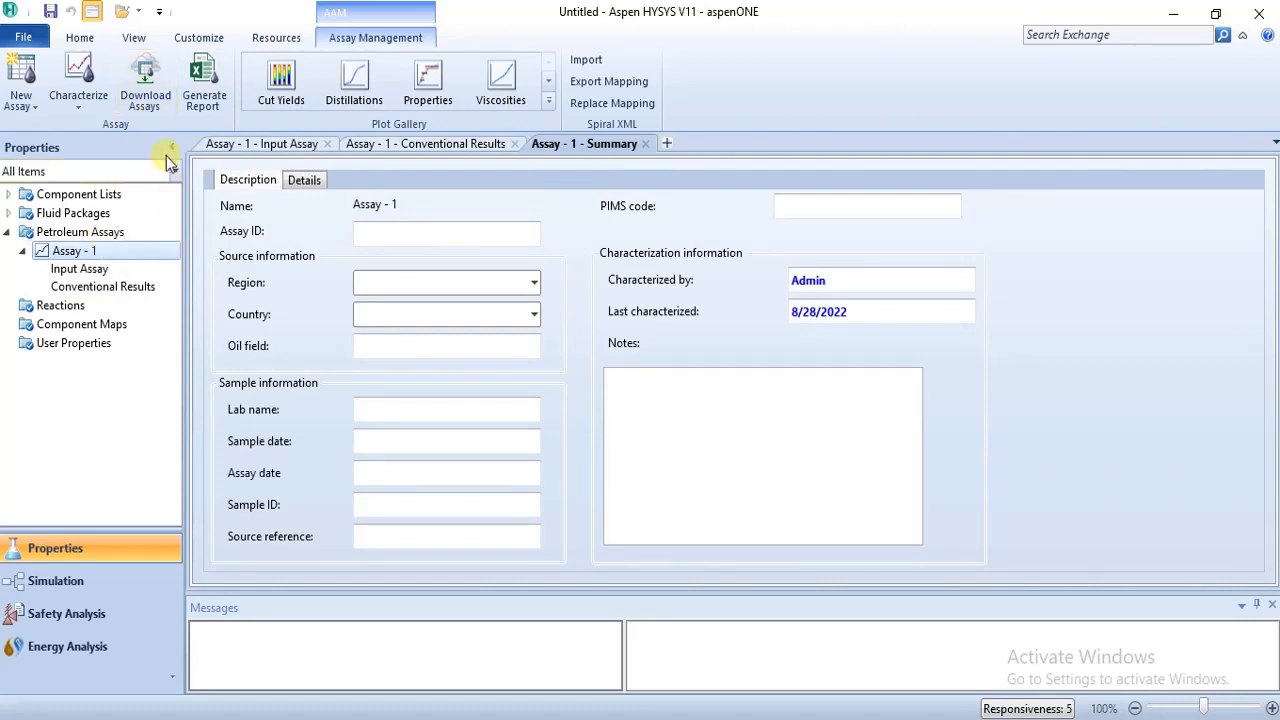
- Start an Excel assay report that includes Assay - 1 and accept the default assay attributes
click(203, 95)
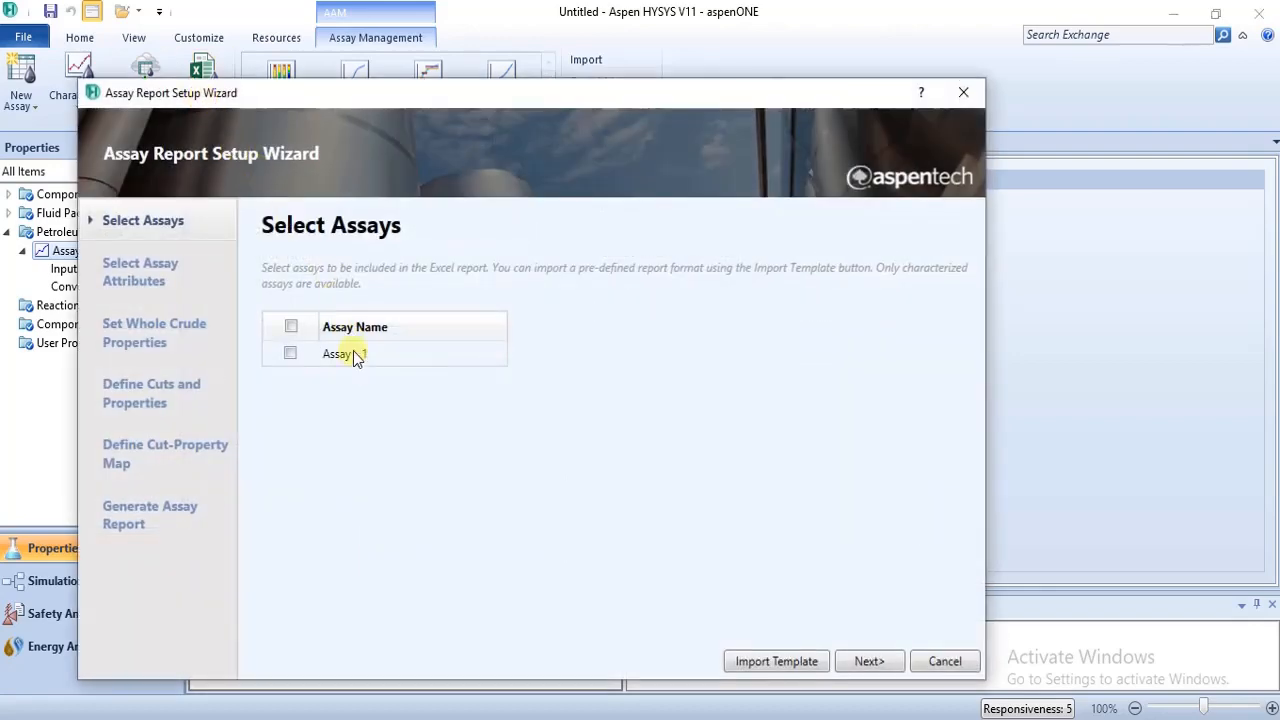
click(291, 331)
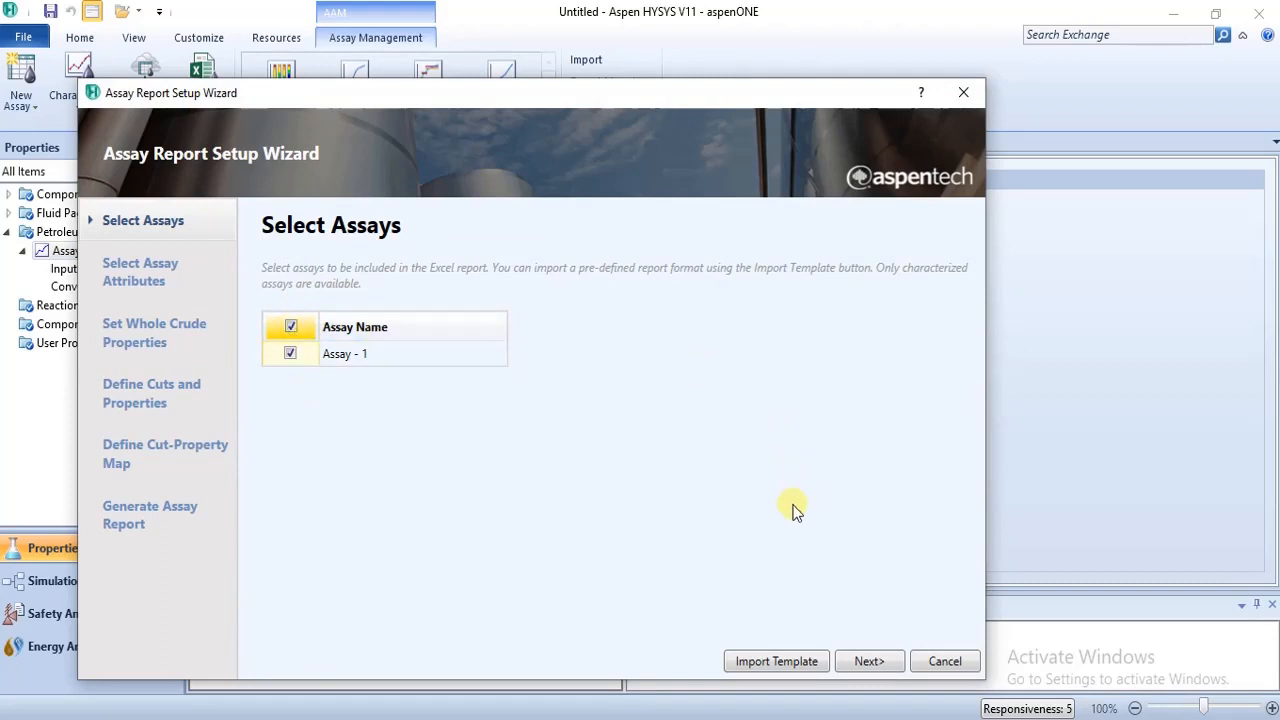
click(869, 662)
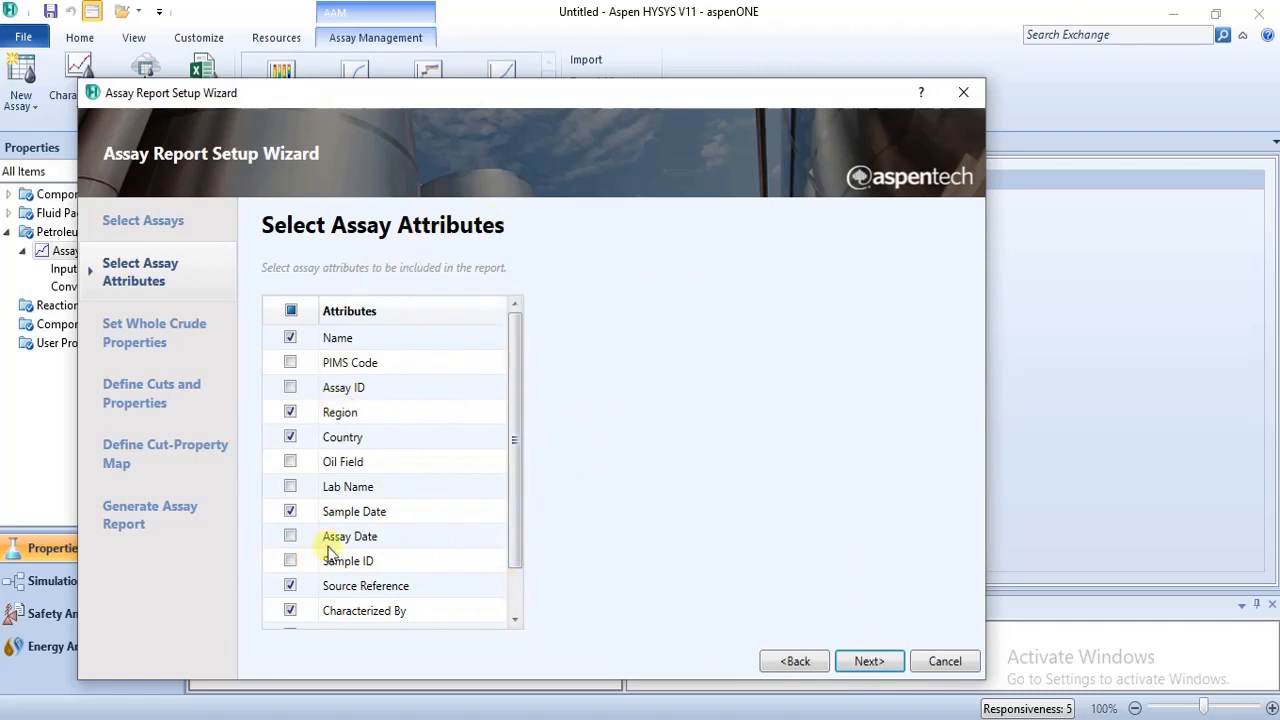
click(513, 585)
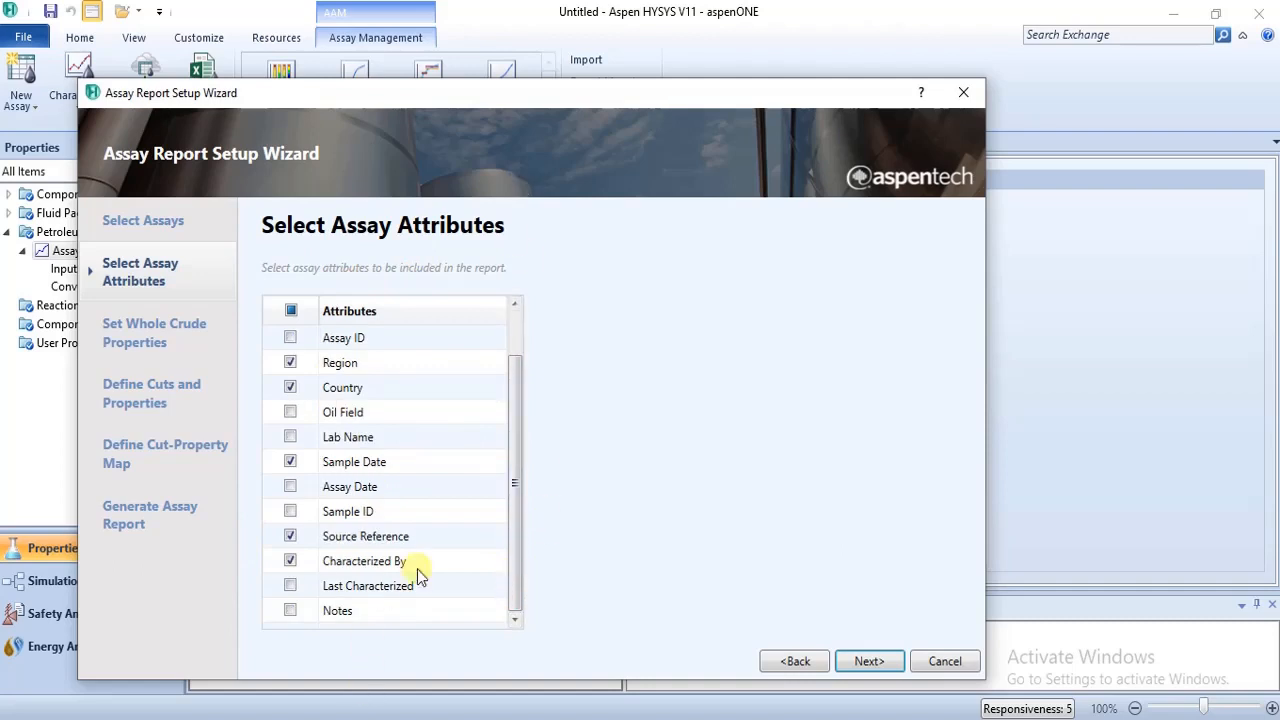
click(518, 320)
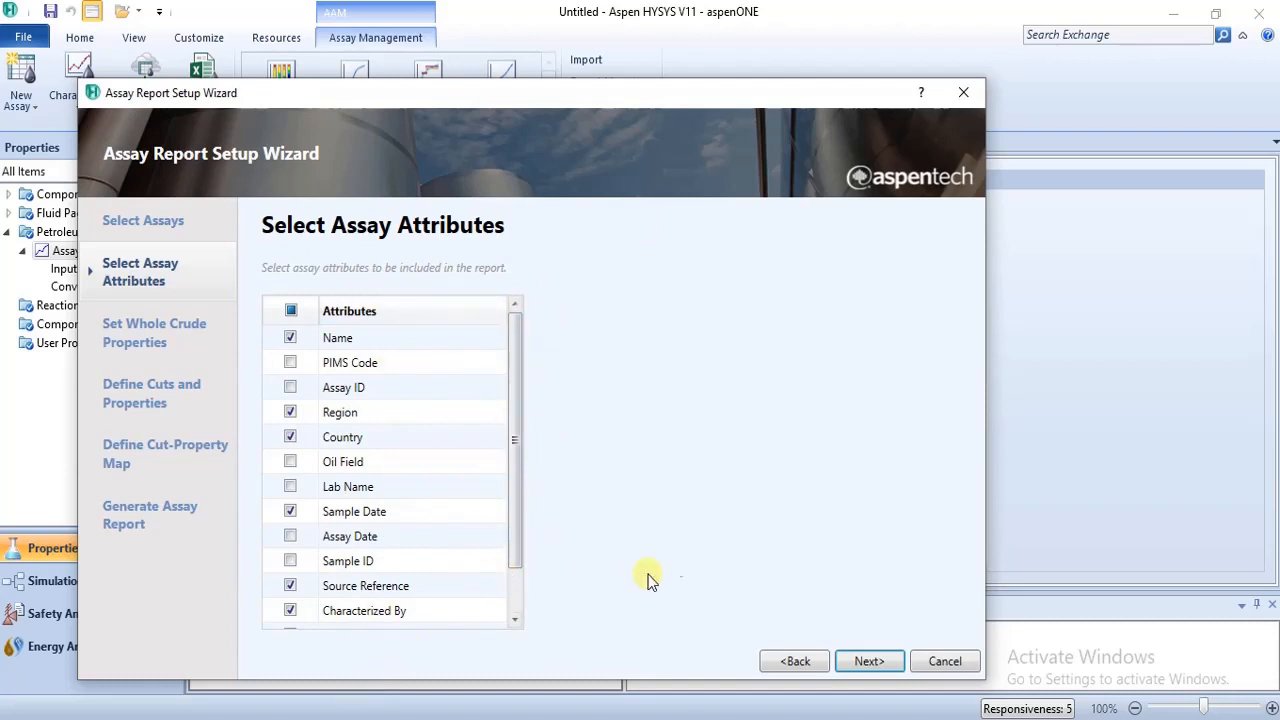
click(860, 662)
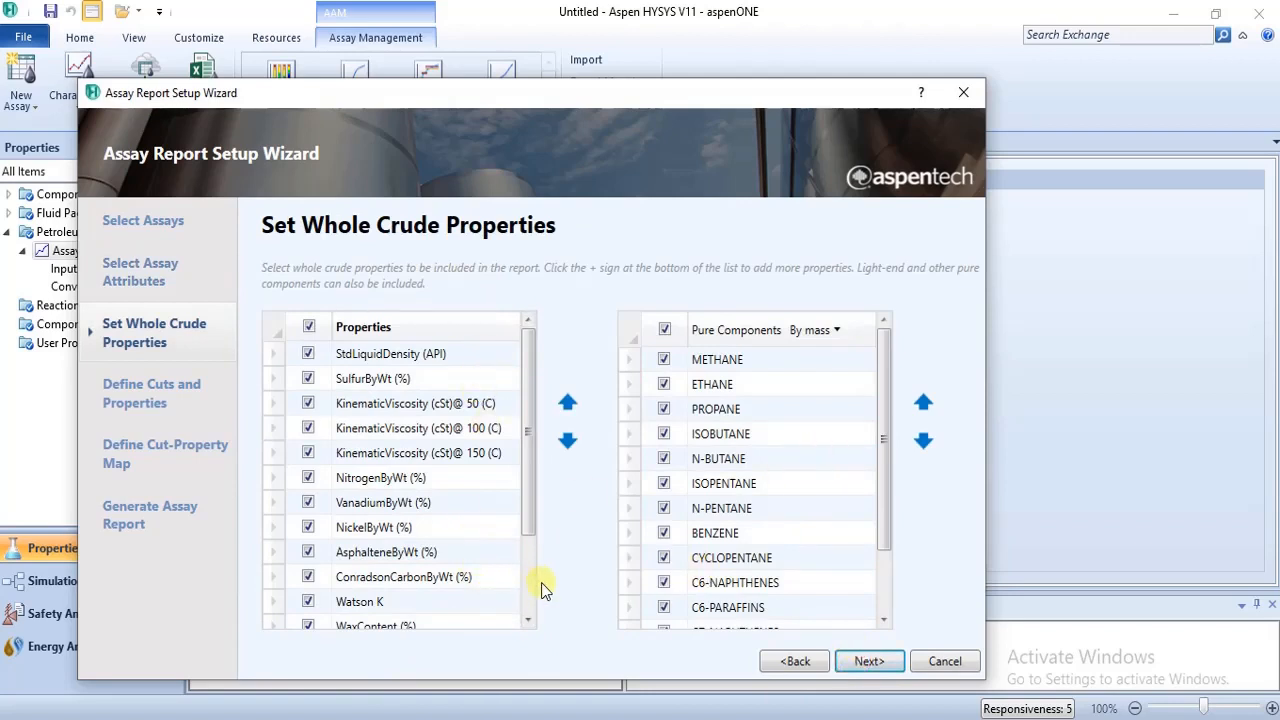
- Accept the report's default whole crude properties, pure components, cut definitions and cut-property map
click(527, 586)
click(528, 330)
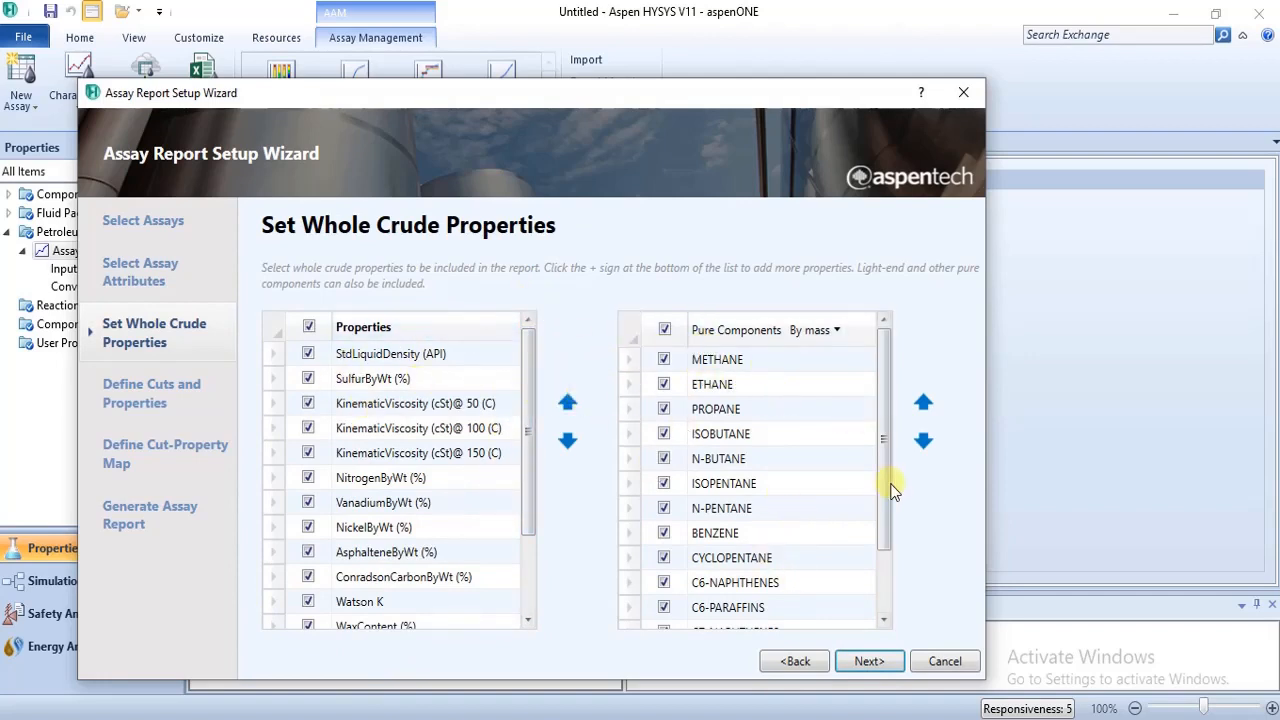
drag(893, 490, 920, 320)
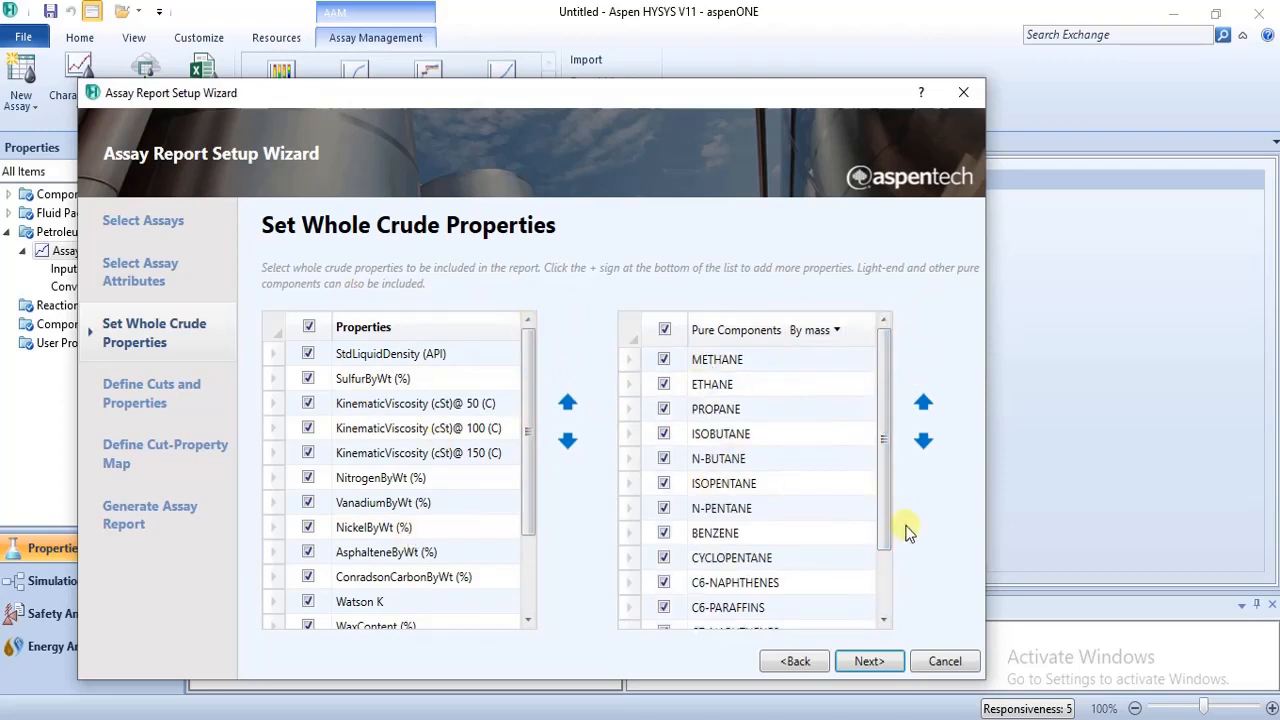
click(866, 661)
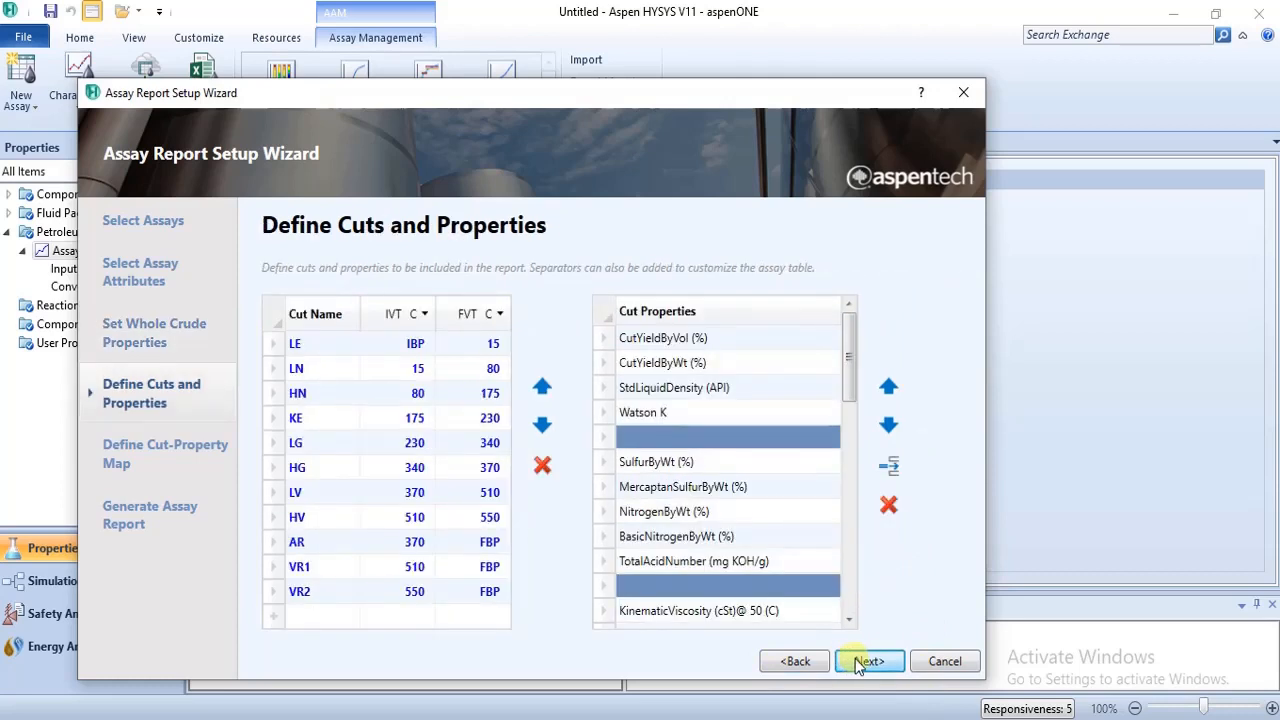
click(857, 664)
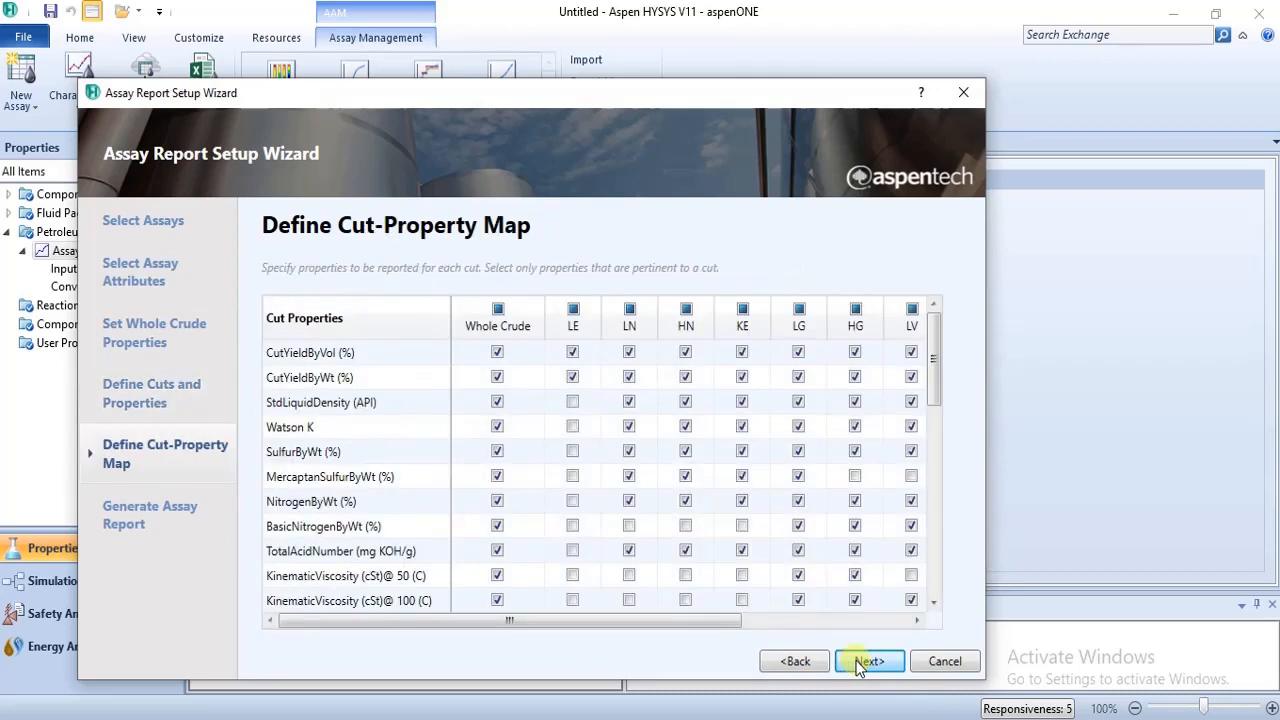
click(862, 662)
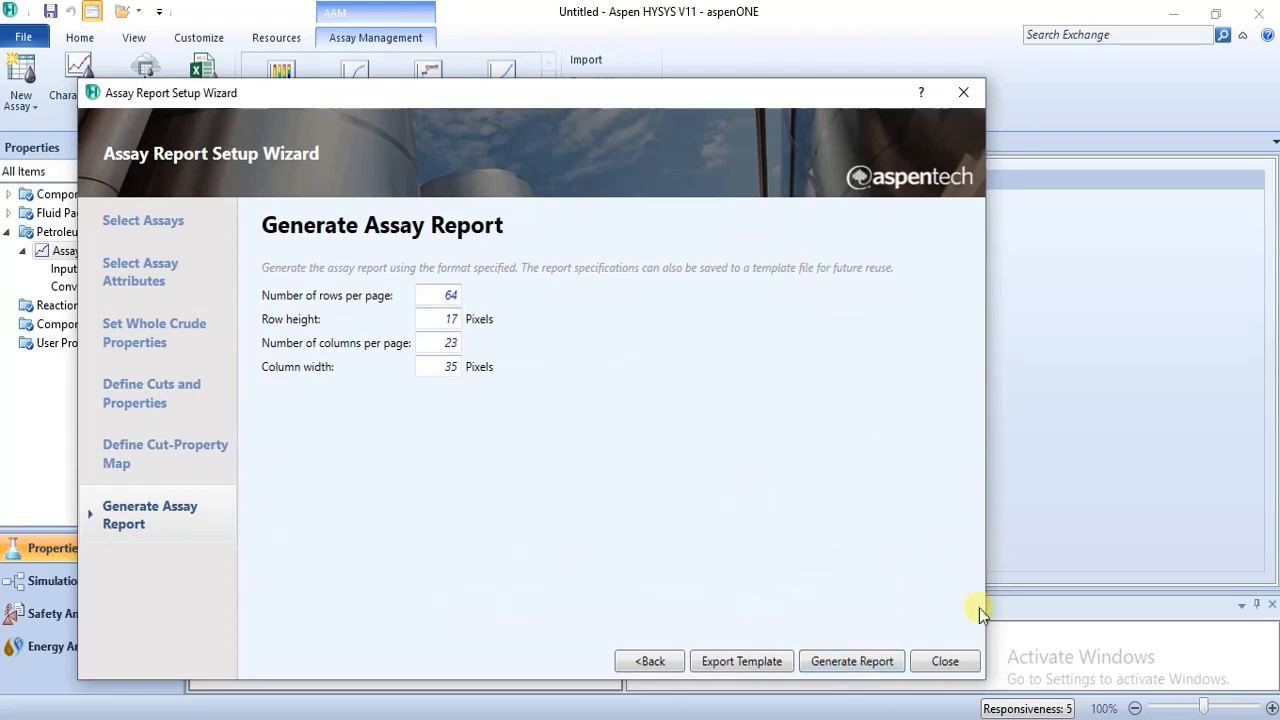
- Generate the assay report with the default page layout and save it to the Desktop as MANUAL ASSAY in xlsx format
click(845, 662)
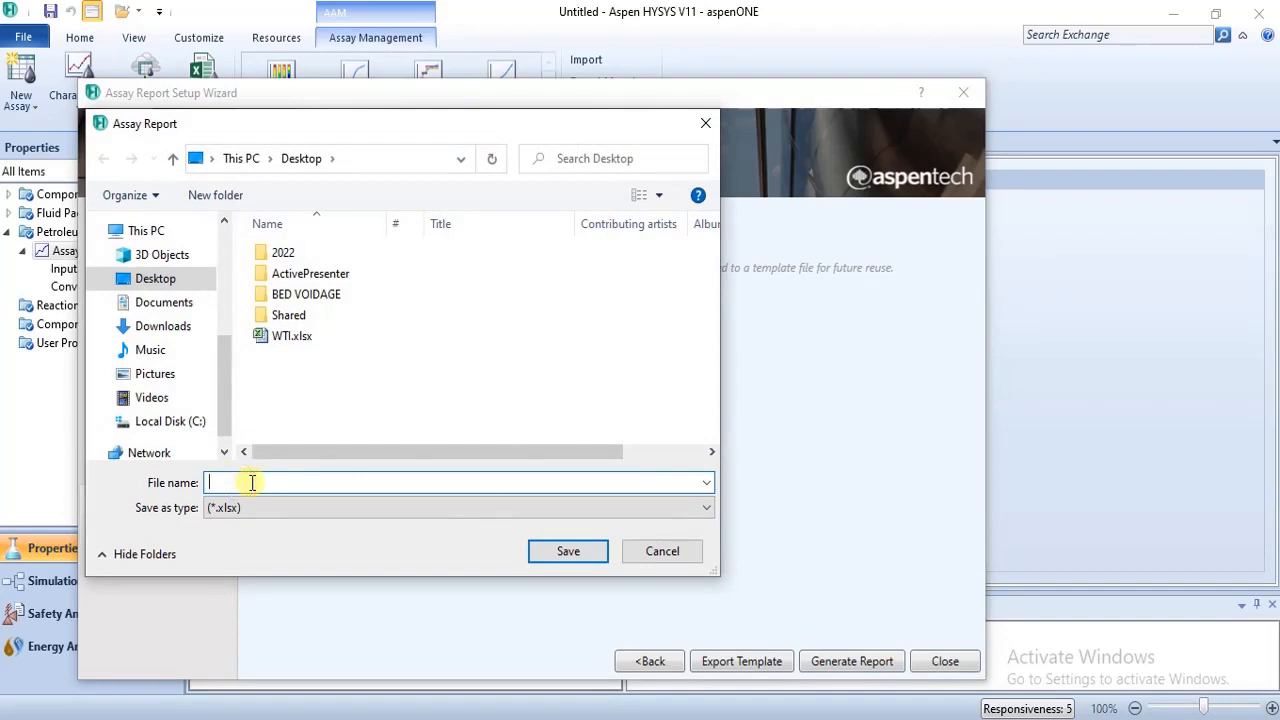
text(MANUAL ASSAY)
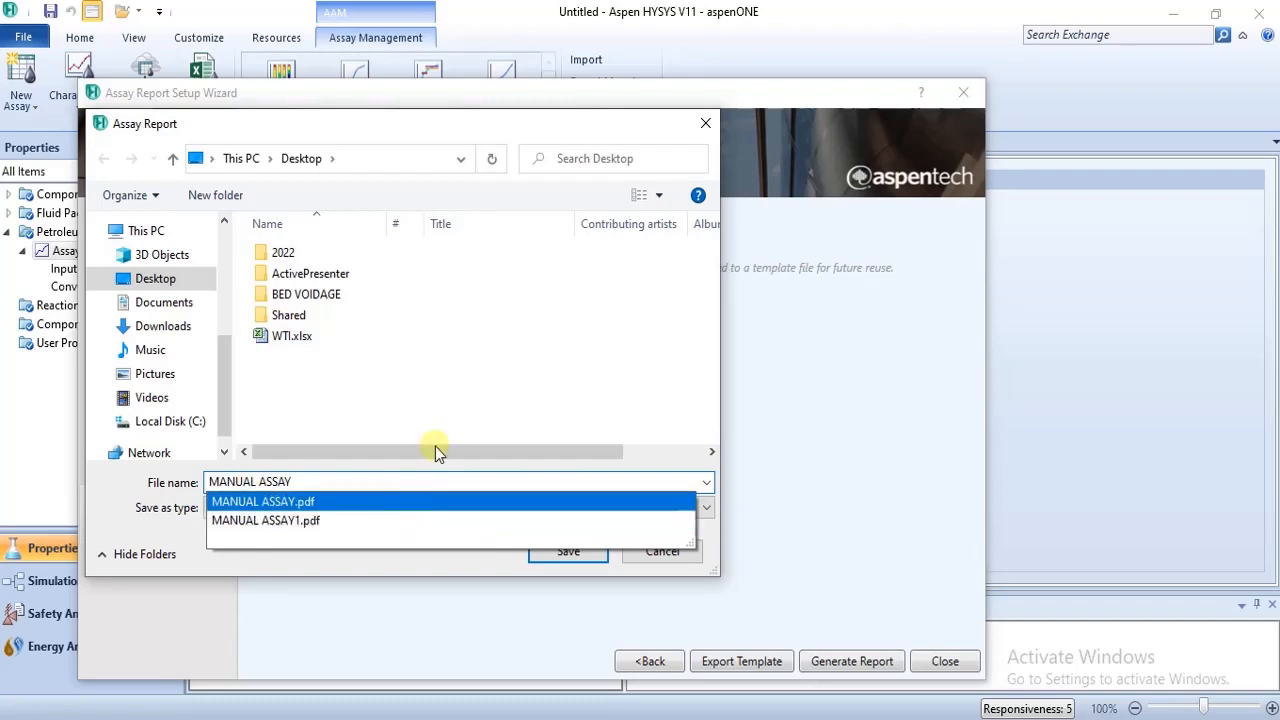
double_click(413, 481)
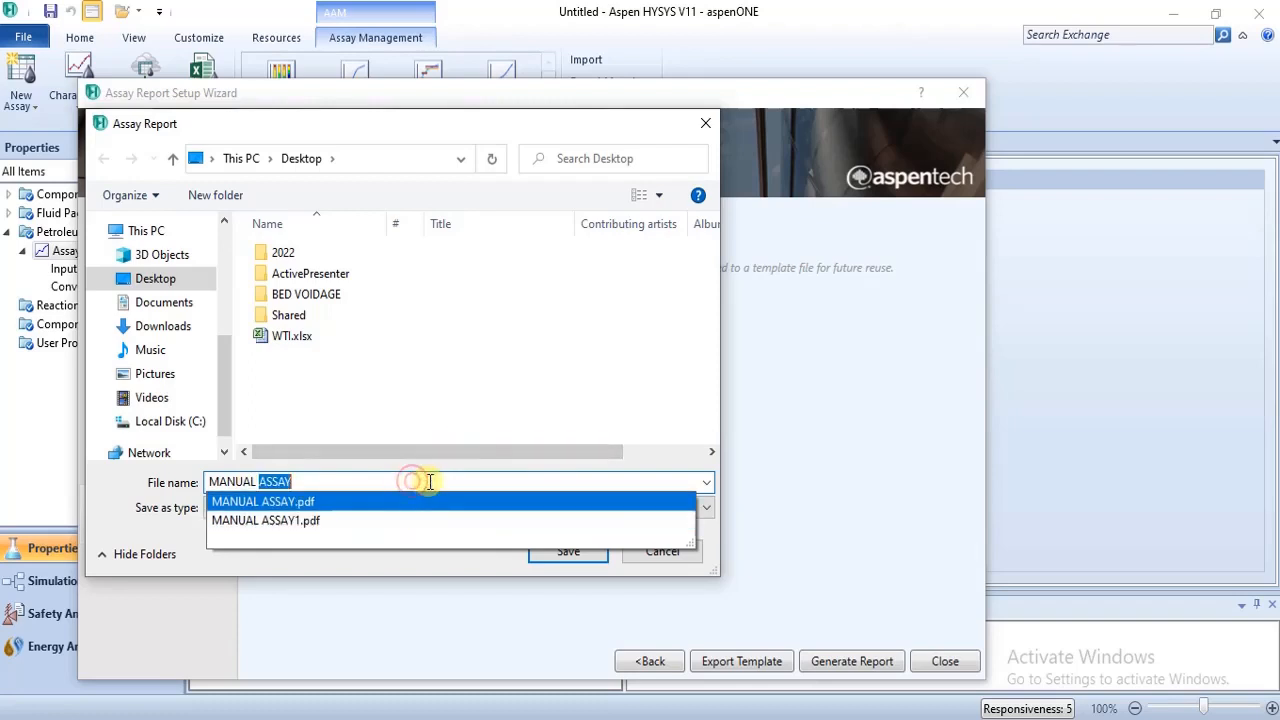
click(445, 565)
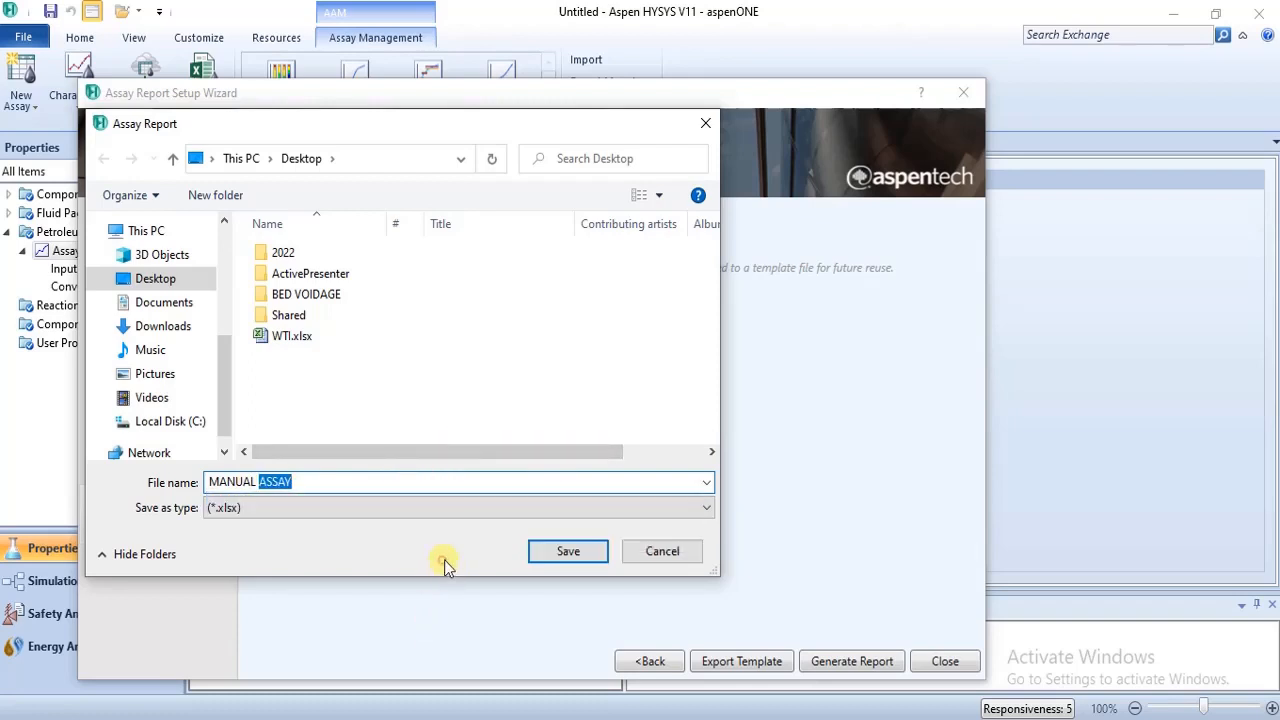
click(443, 483)
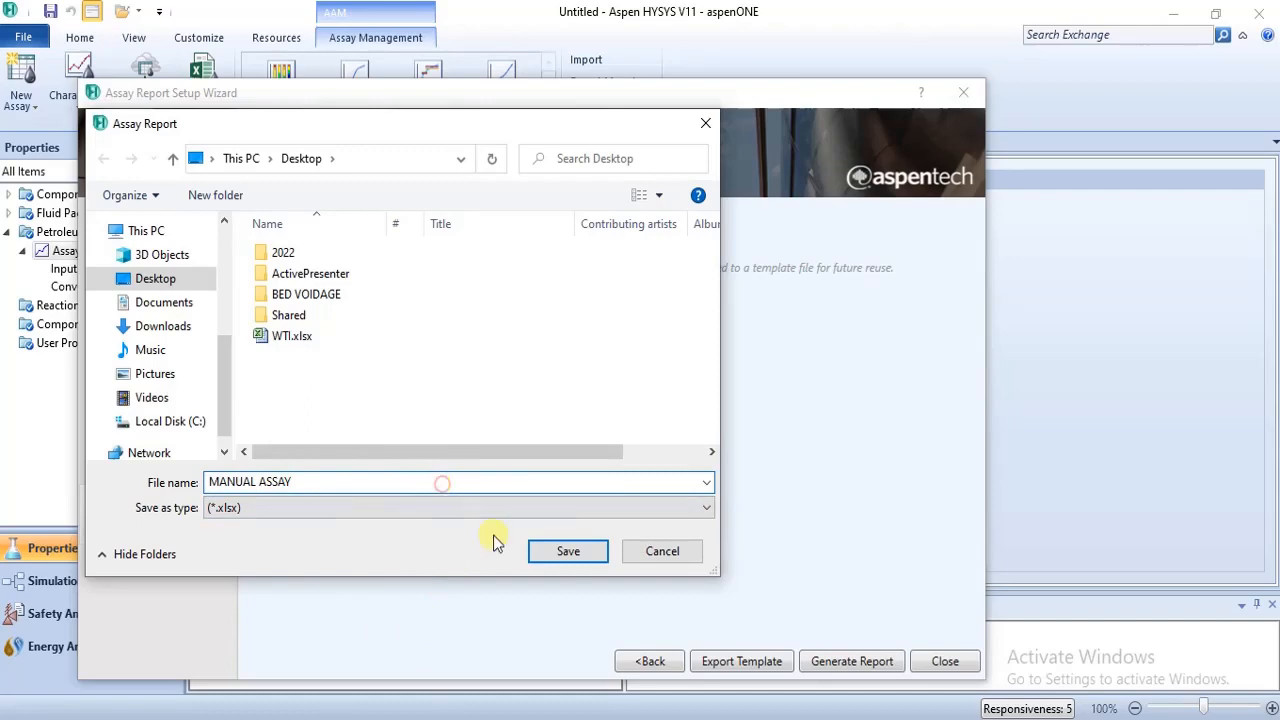
click(574, 552)
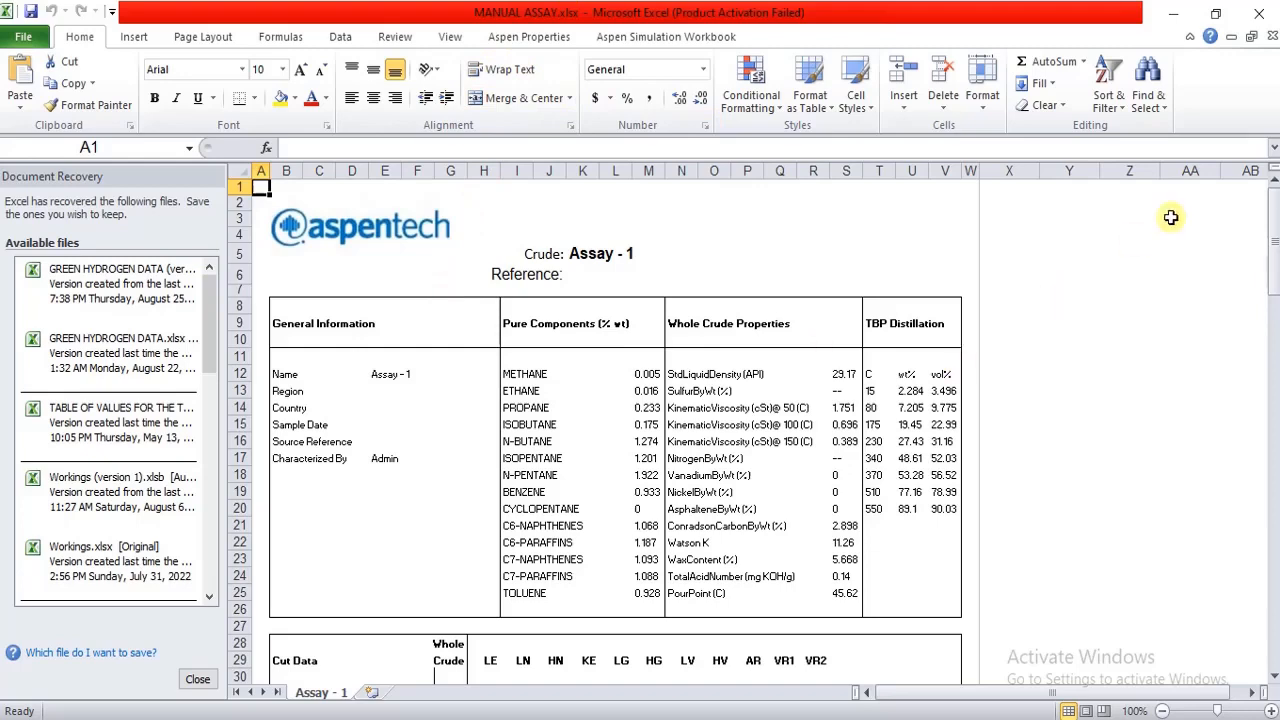
- Look through the Excel report's general information, whole crude properties, TBP distillation and cut data tables
drag(1277, 273, 1271, 400)
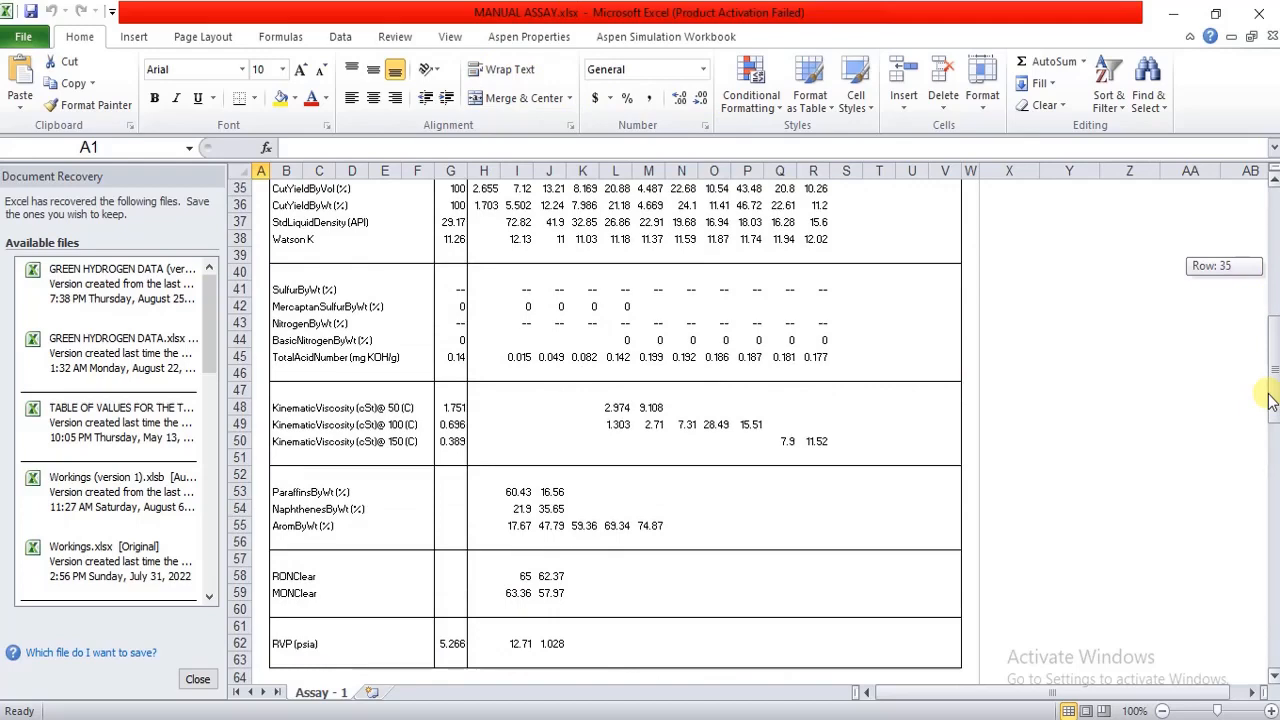
drag(1271, 400, 1273, 245)
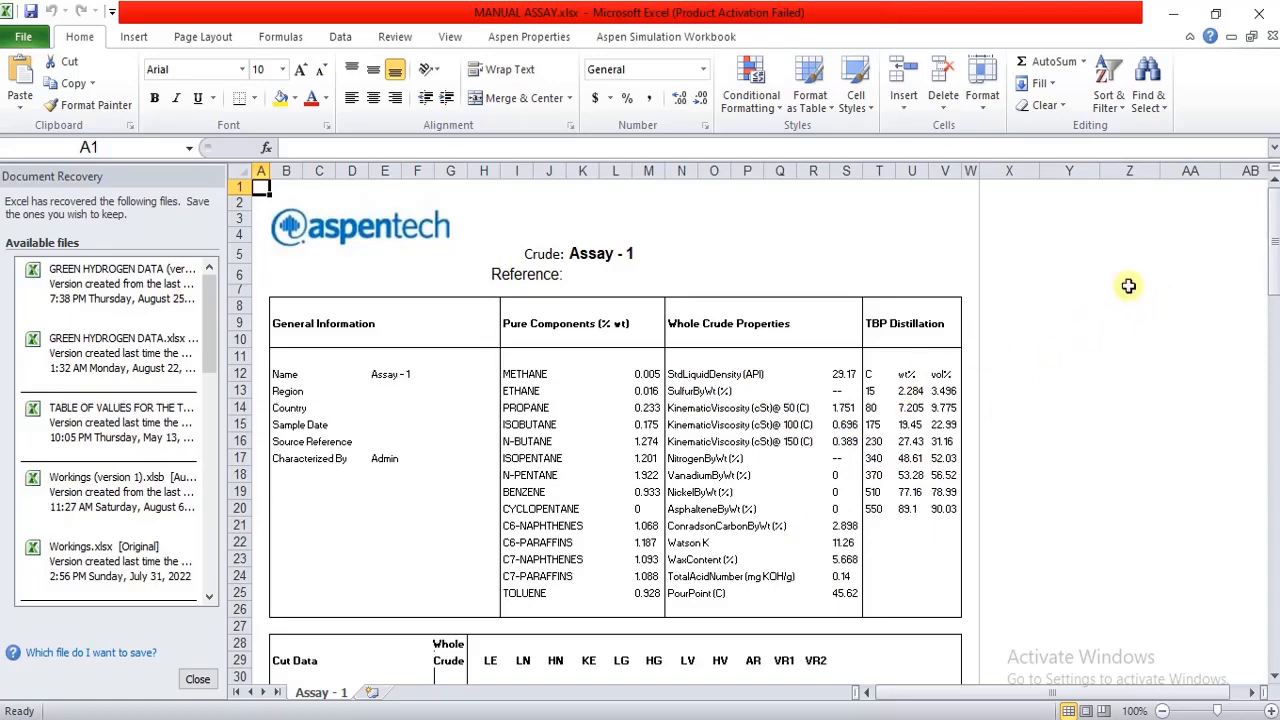
drag(1274, 230, 1275, 515)
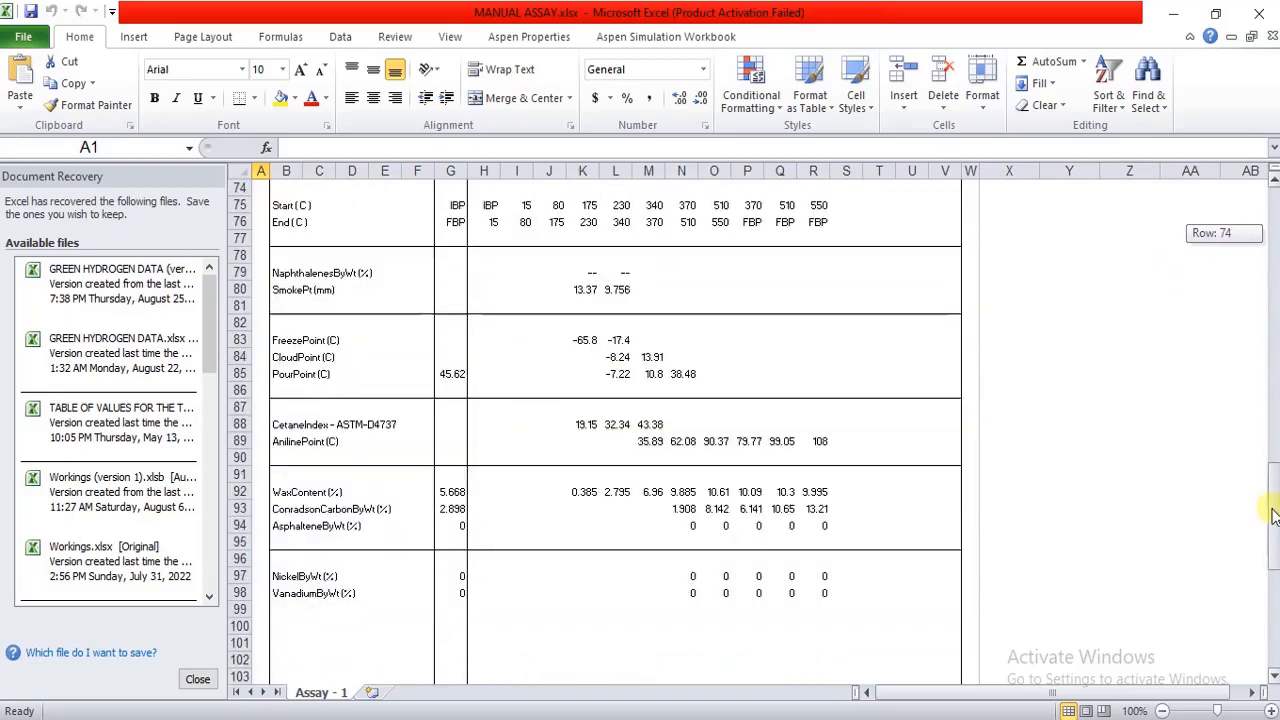
drag(1275, 515, 1275, 515)
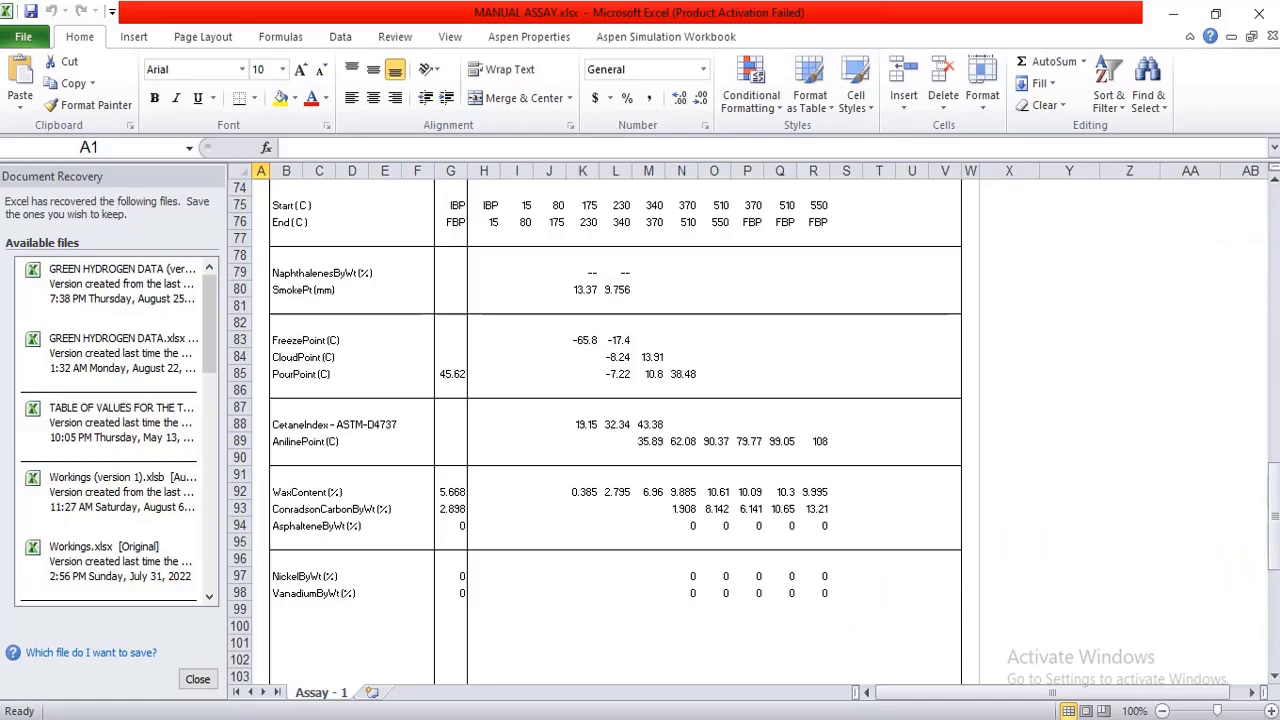
- Switch back to the open Aspen HYSYS case and close the Assay Report Setup Wizard
mouse_move(904, 718)
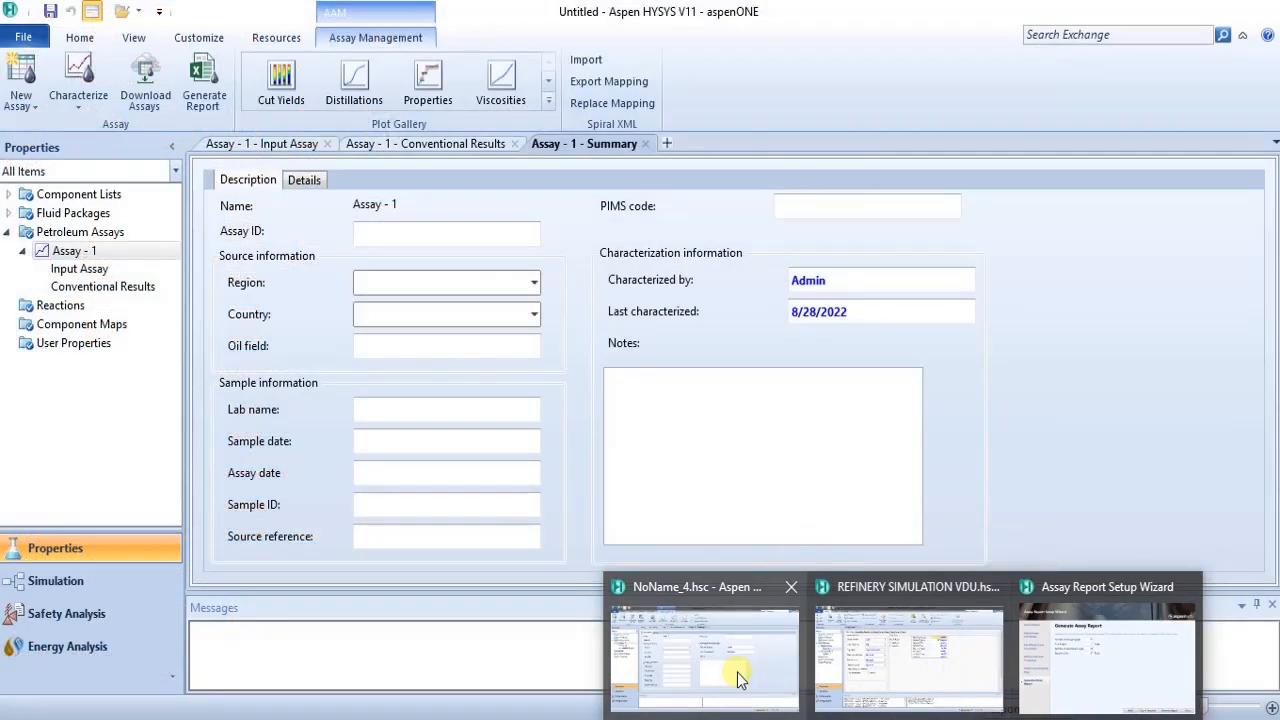
click(738, 676)
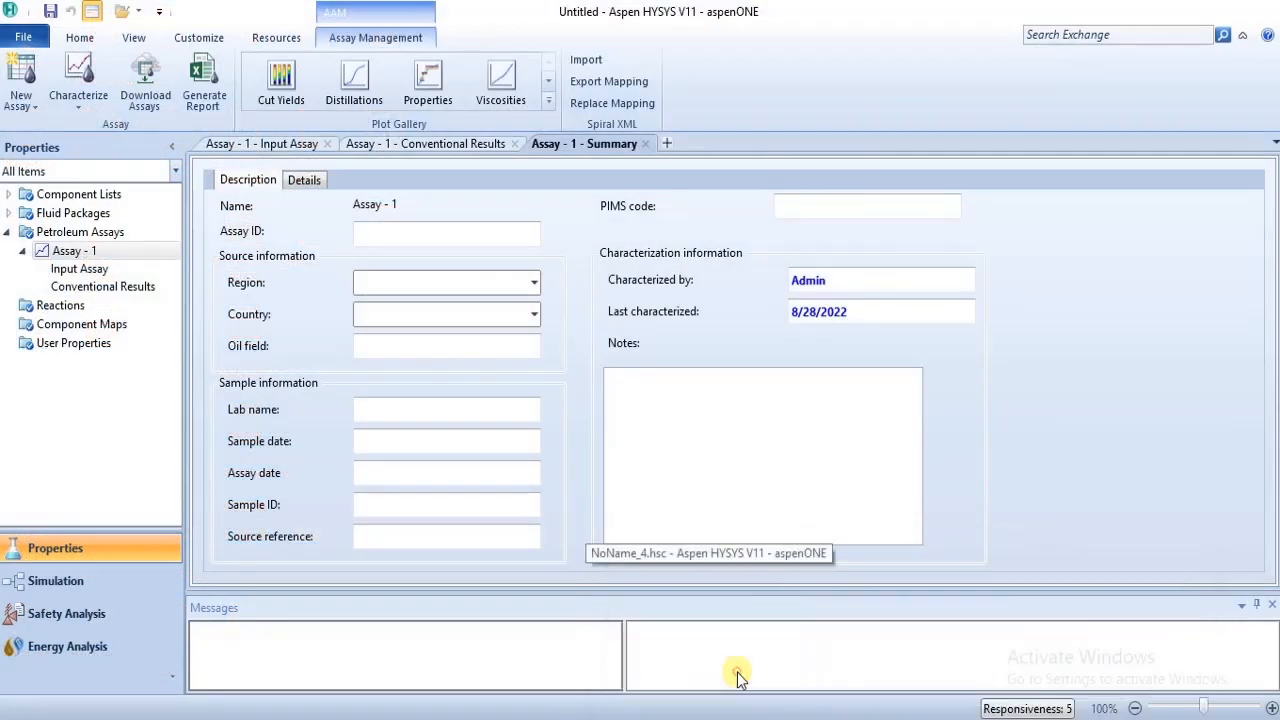
click(965, 94)
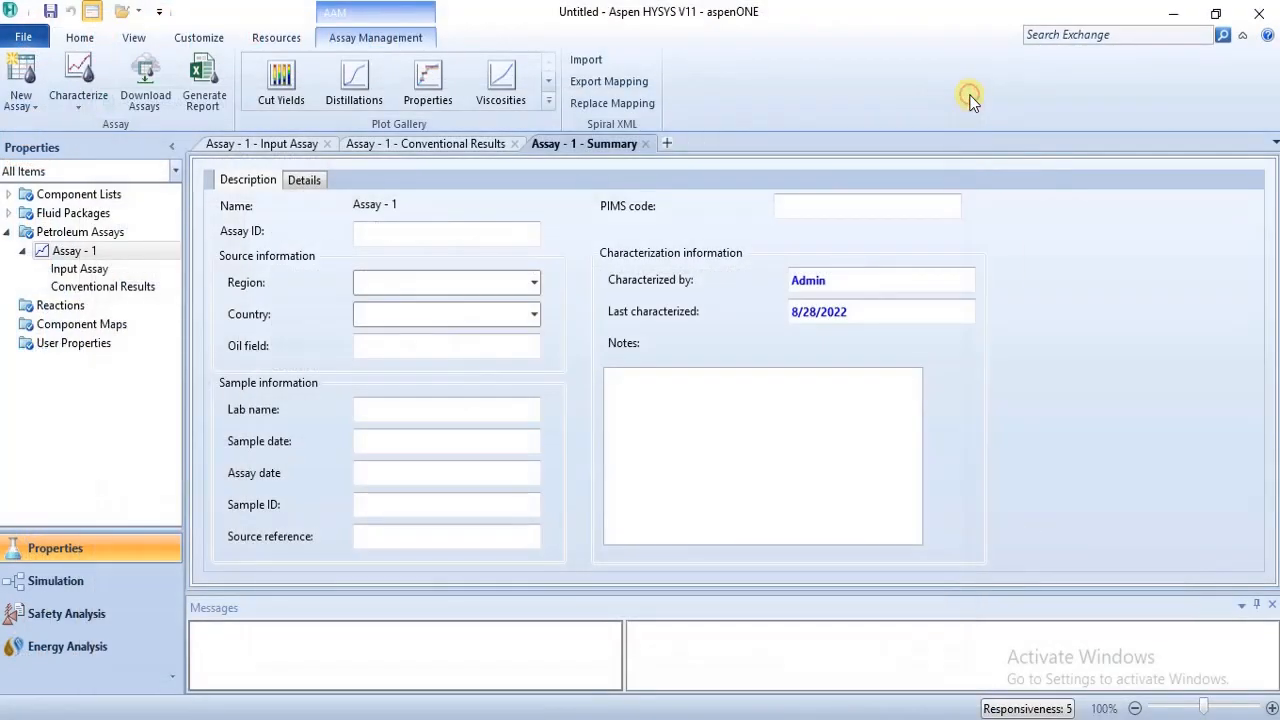
- Review the petroleum assays summary, the components in Component List - 1 and the fluid packages list
click(109, 237)
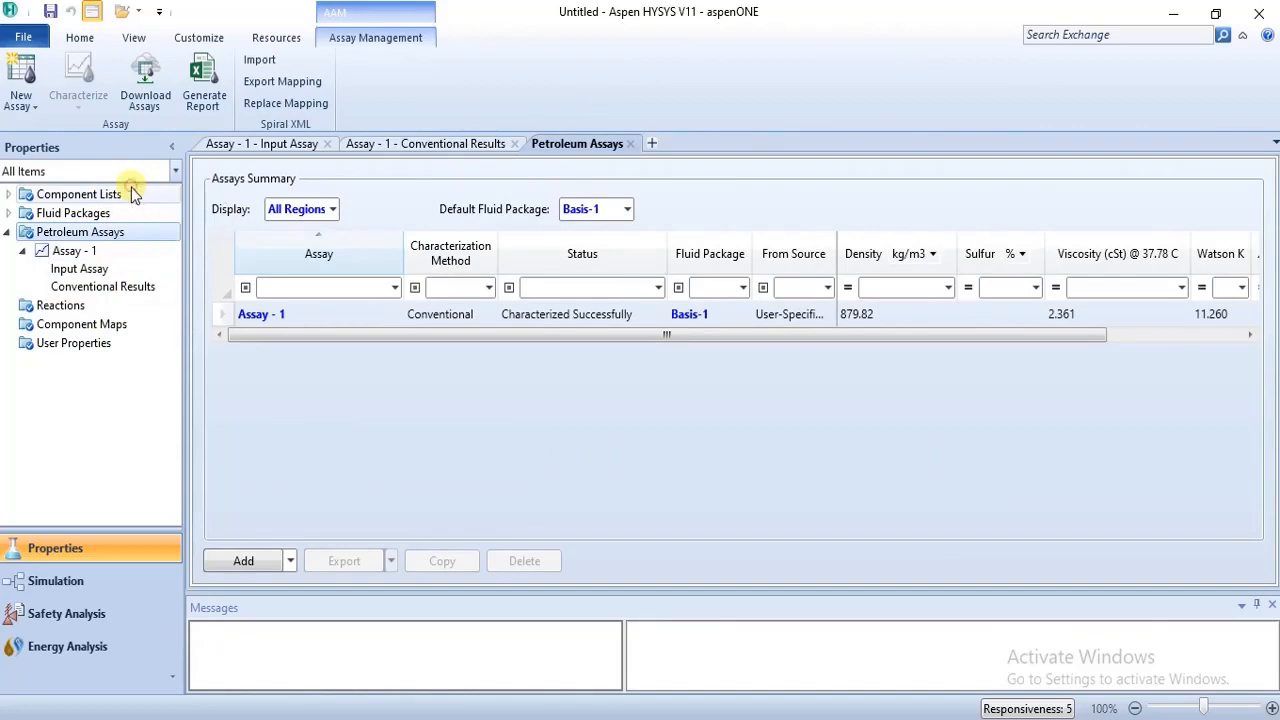
click(130, 188)
double_click(326, 201)
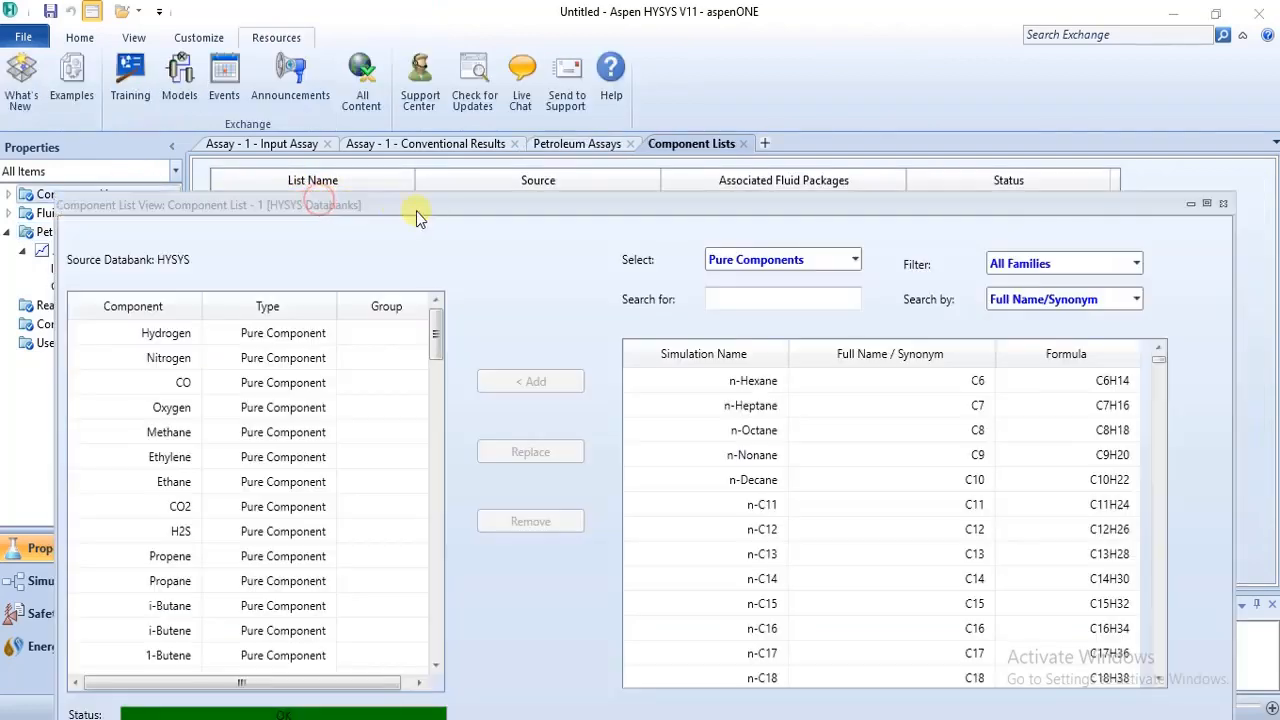
drag(436, 326, 437, 630)
drag(413, 716, 496, 224)
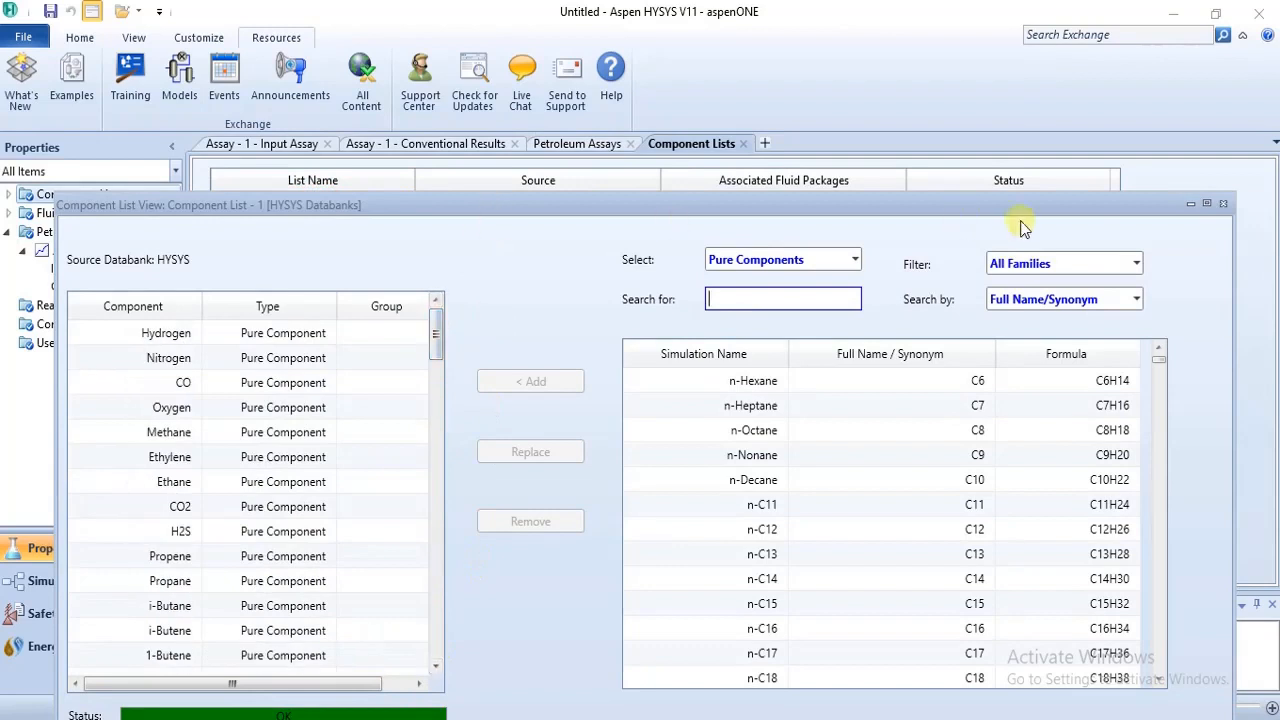
click(1222, 203)
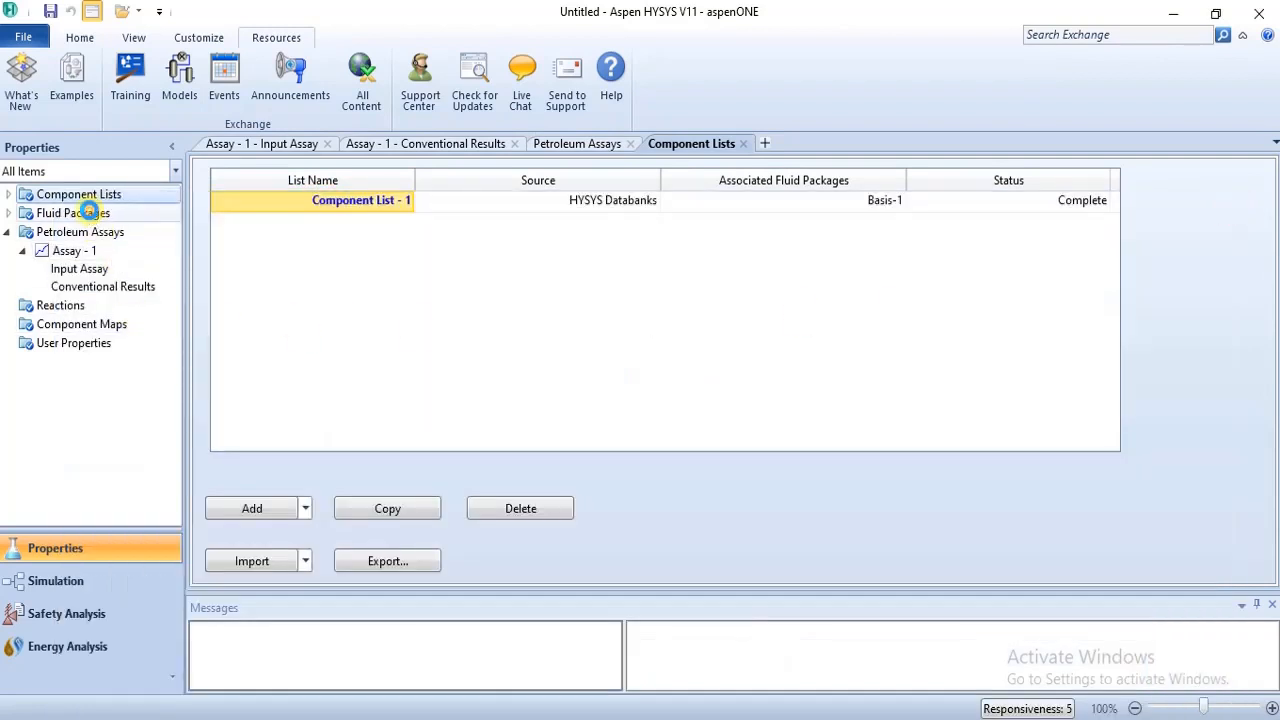
click(90, 213)
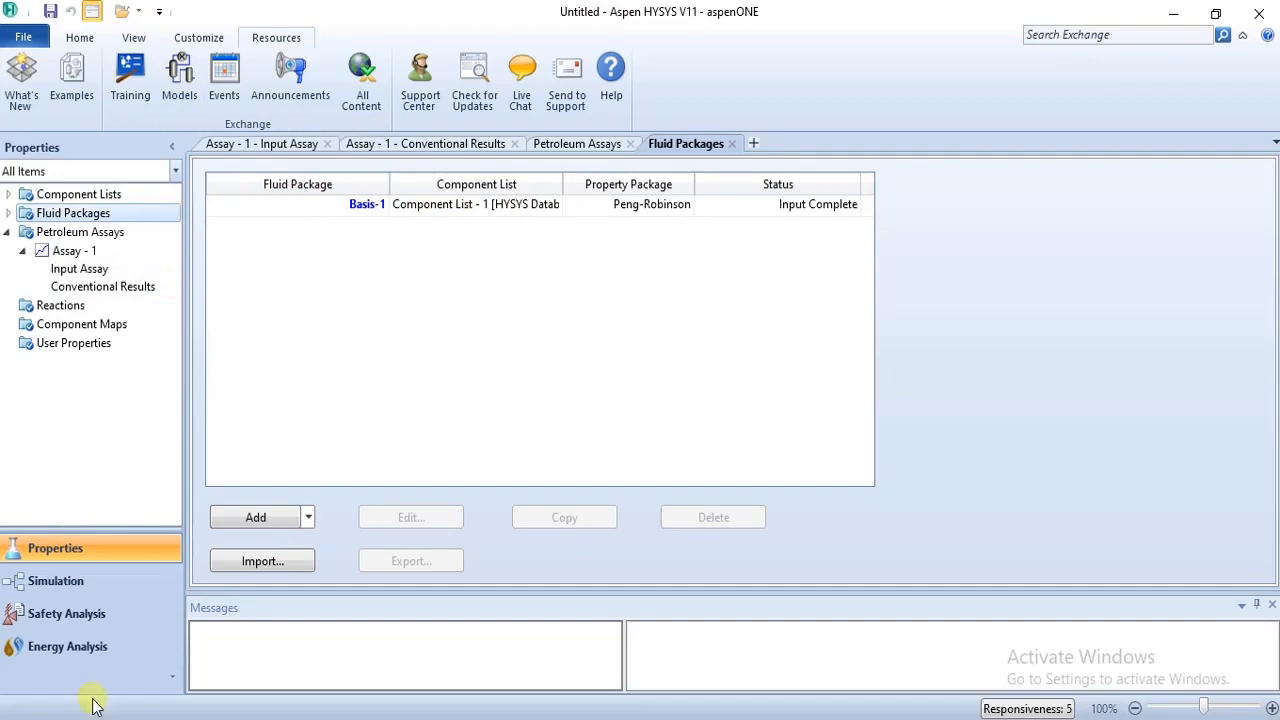
- Go to the simulation environment, place a material stream on the main flowsheet and open its properties
click(114, 588)
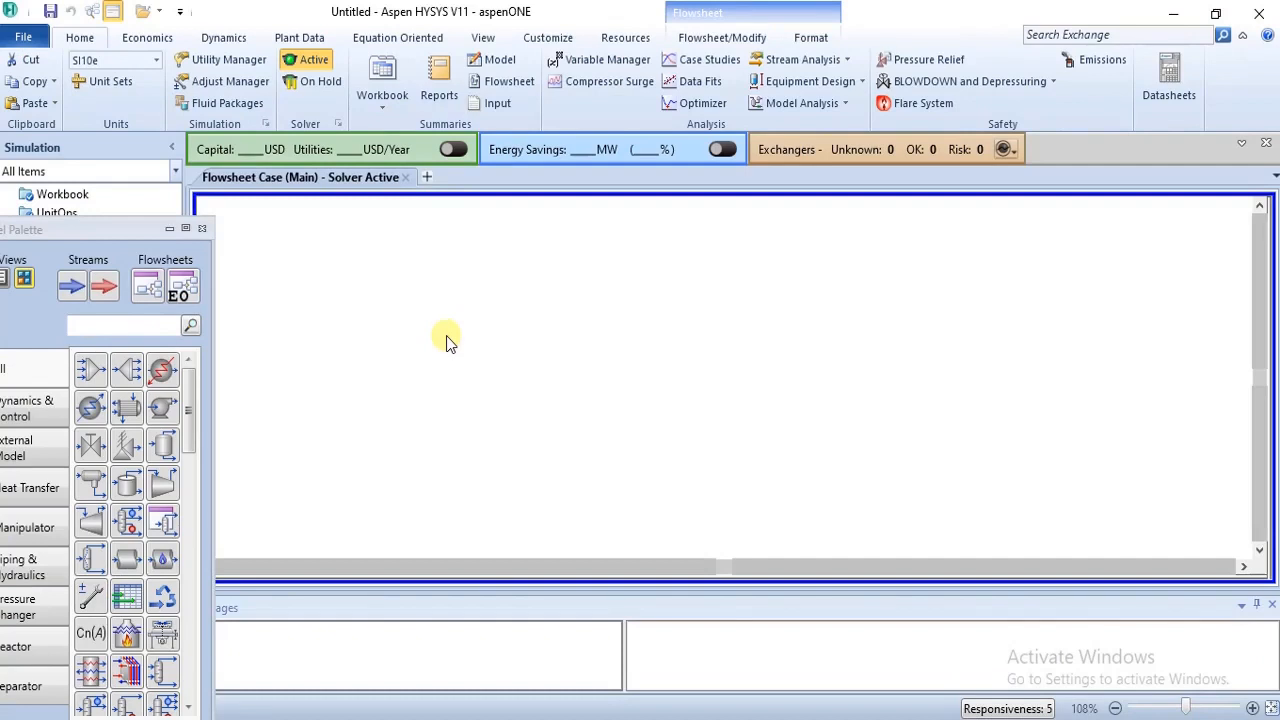
drag(72, 286, 473, 370)
click(418, 320)
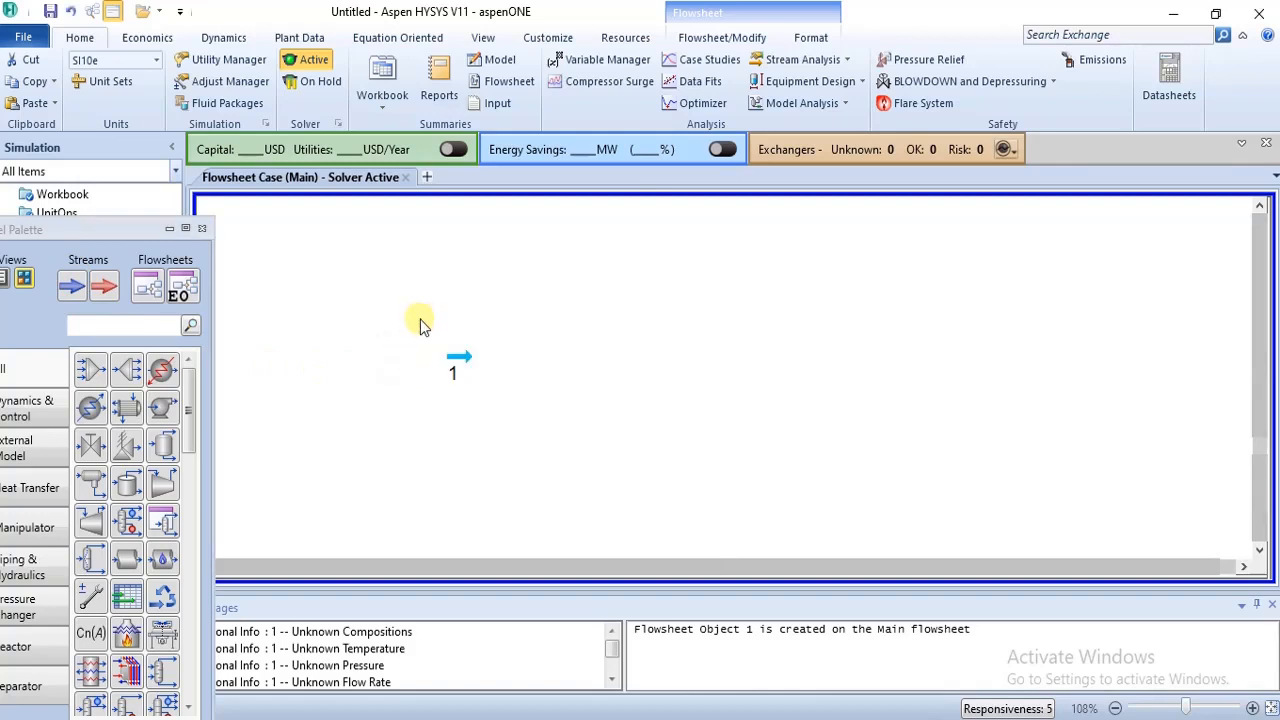
double_click(462, 357)
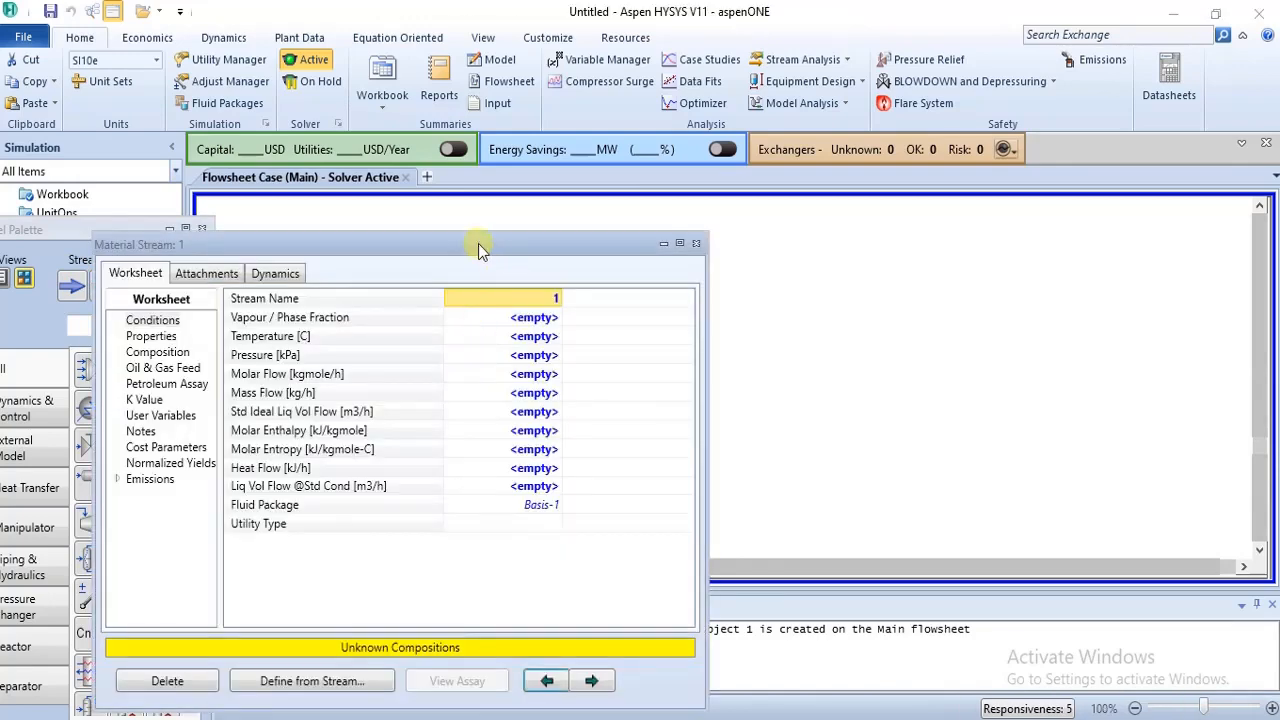
drag(478, 243, 562, 166)
- Name the material stream CRUDE ASSAY
click(601, 225)
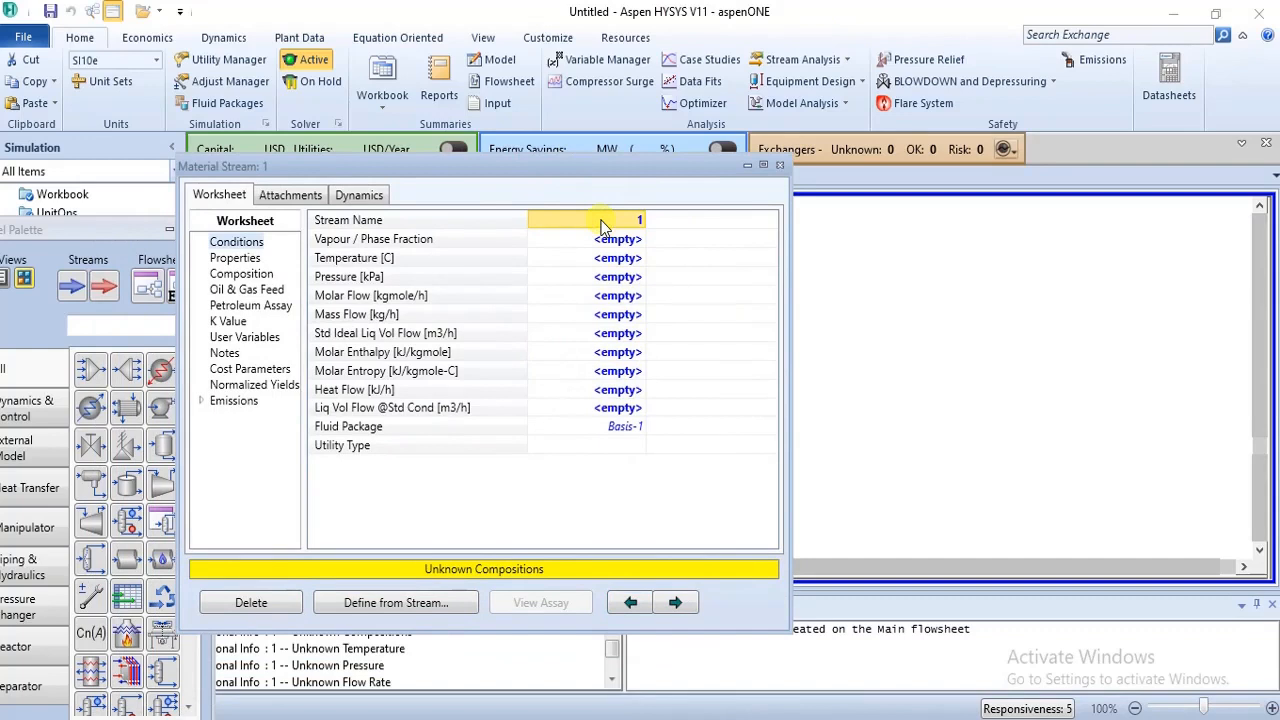
text(CRUDE)
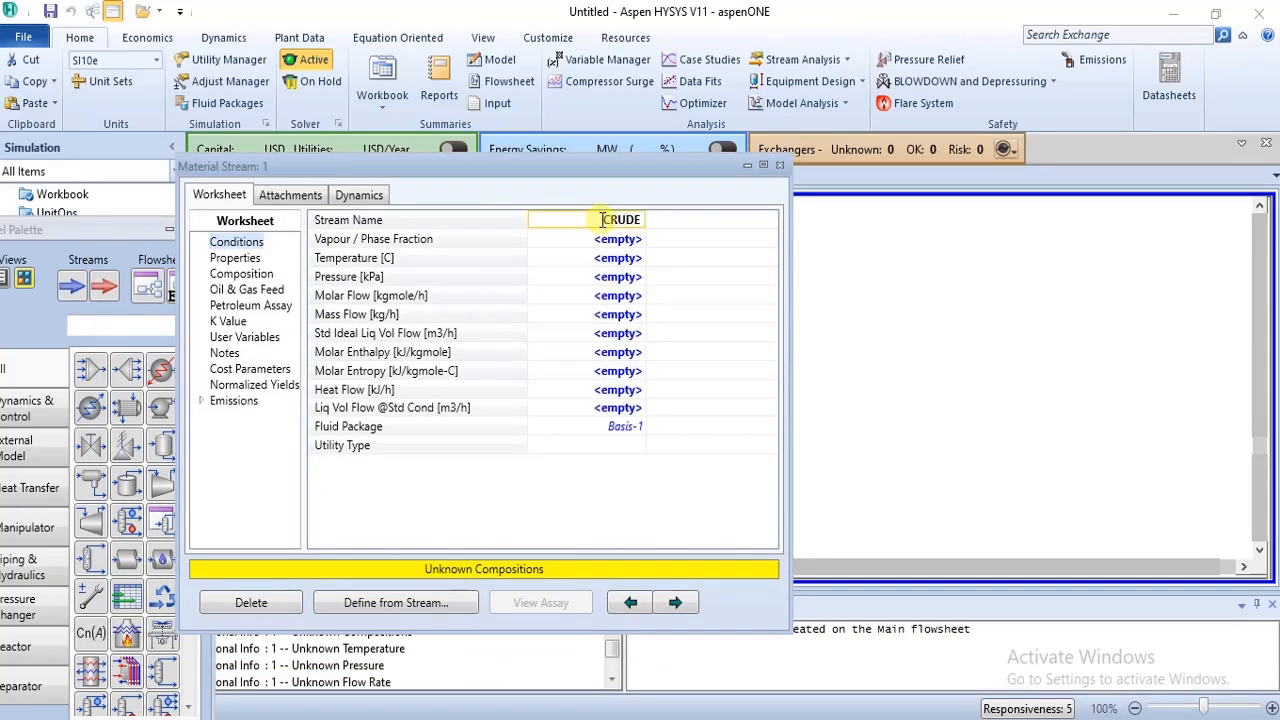
text( ASSA)
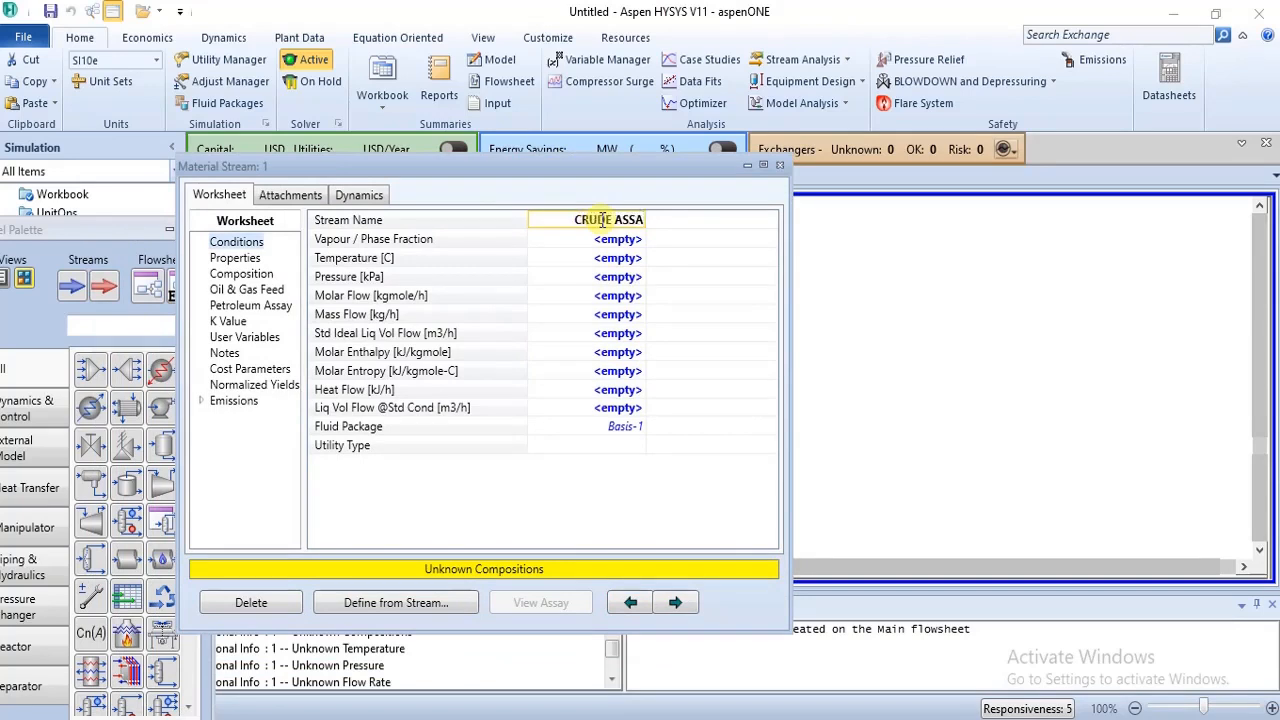
text(Y)
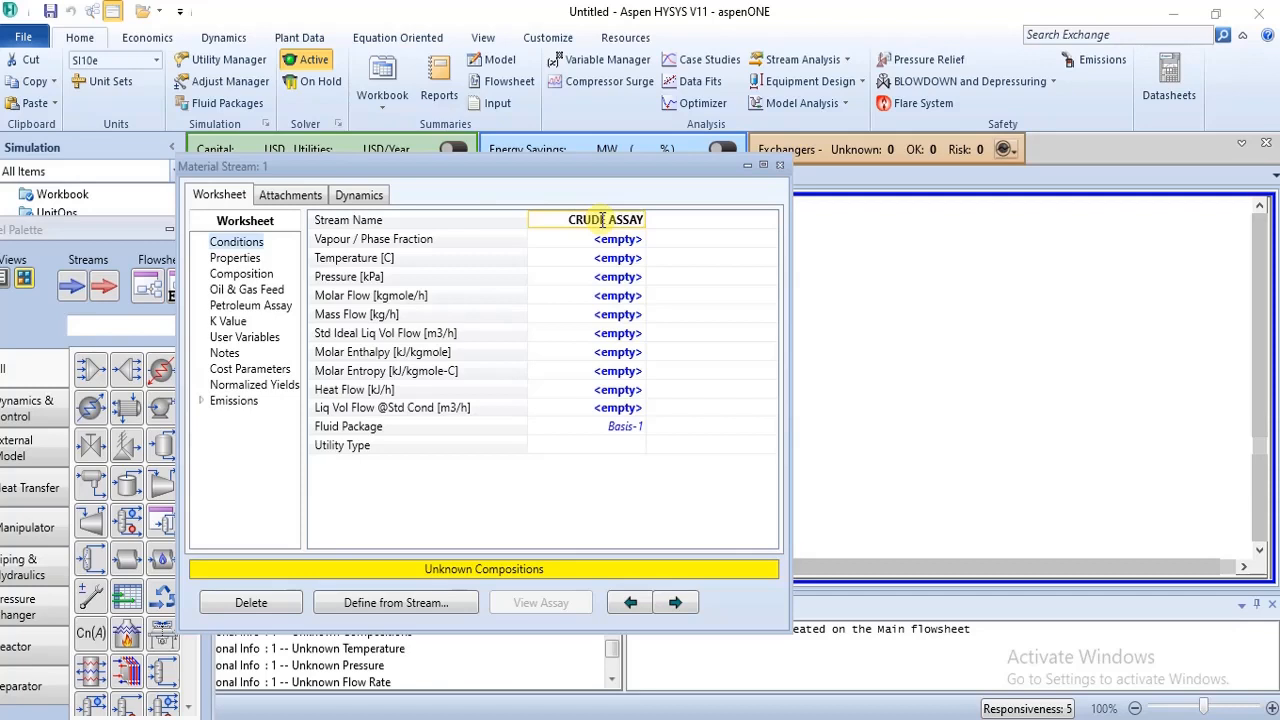
key(Return)
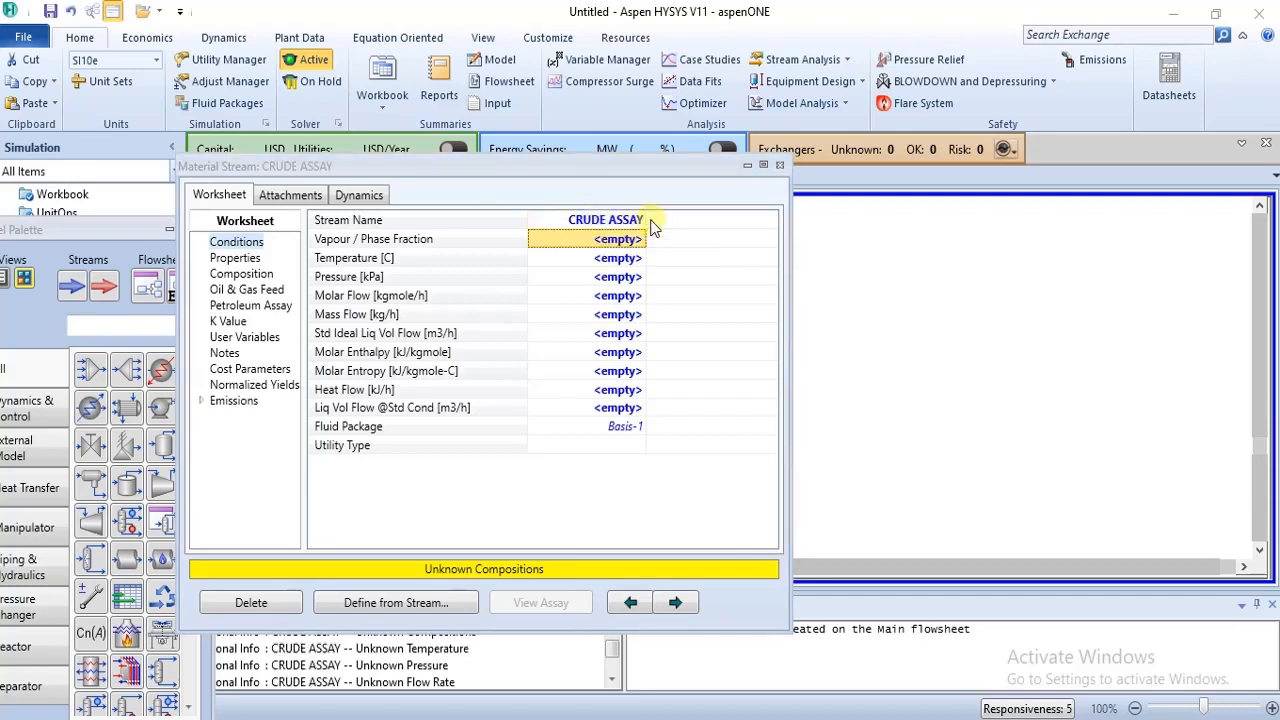
- Set the material stream's name to CRUDE OIL
click(646, 222)
text(C)
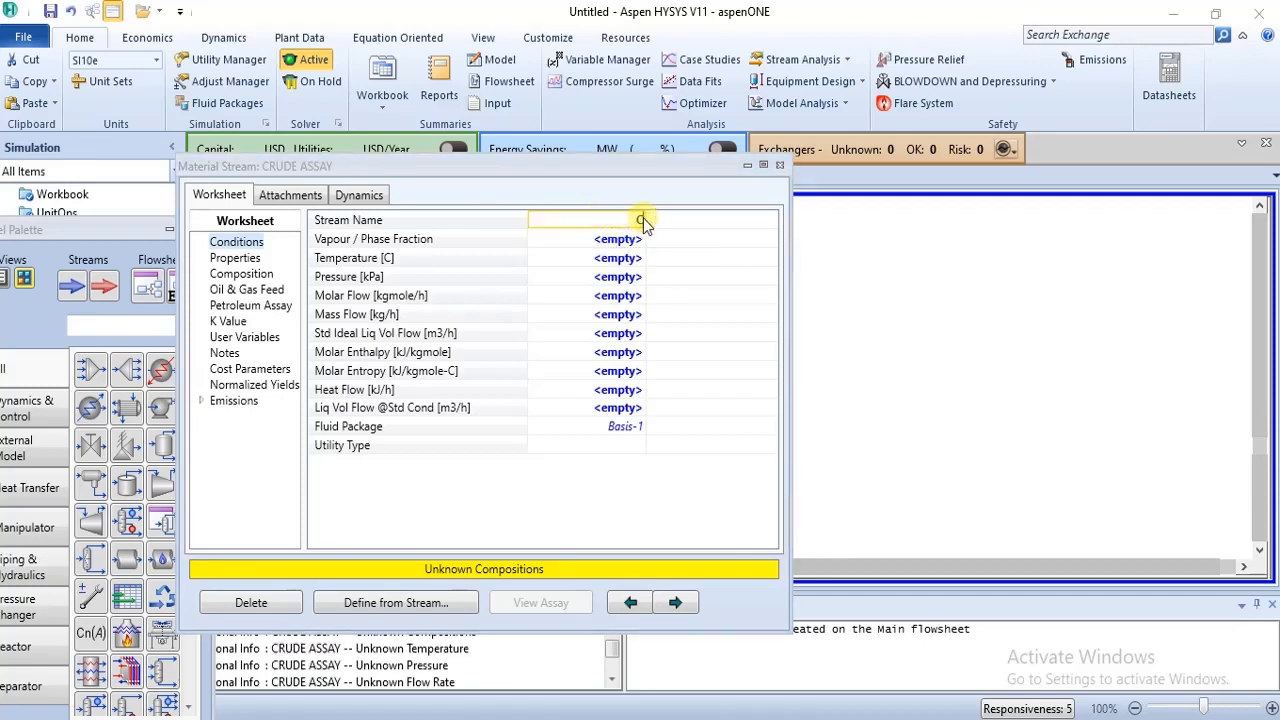
text(RUDE OIL)
key(Return)
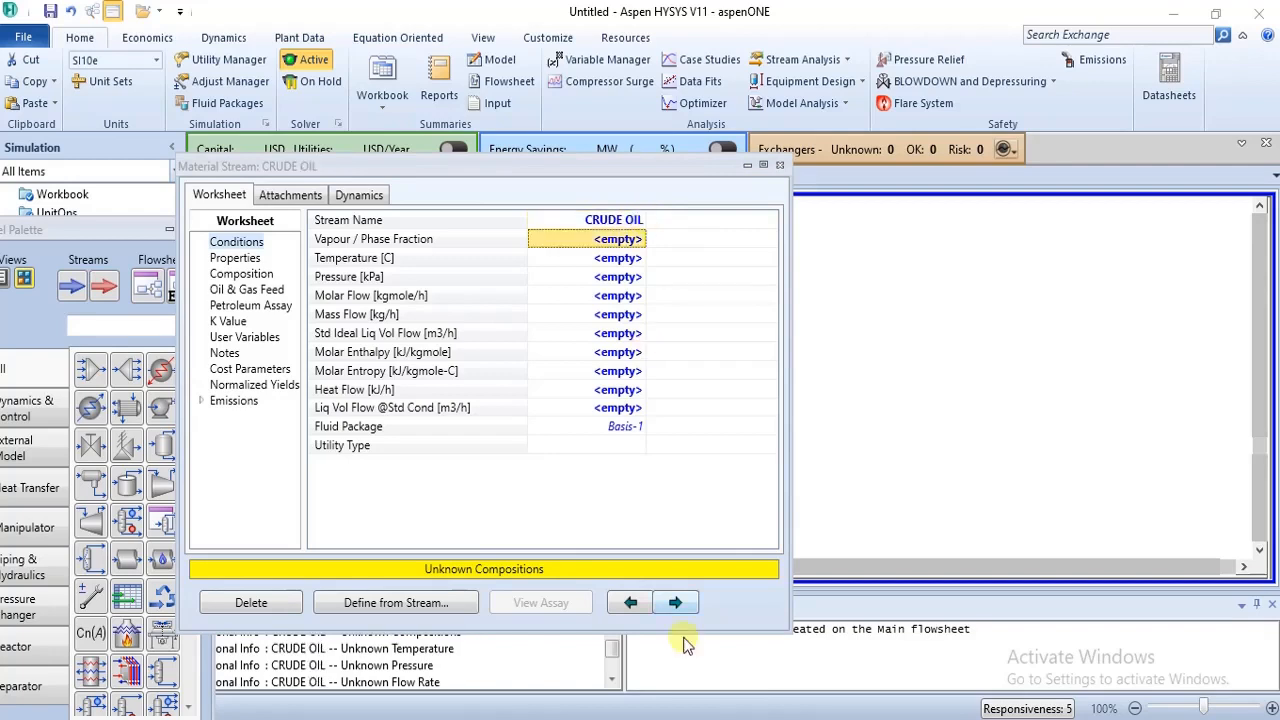
- Attach the existing petroleum assay Assay - 1 to the CRUDE OIL stream
click(260, 311)
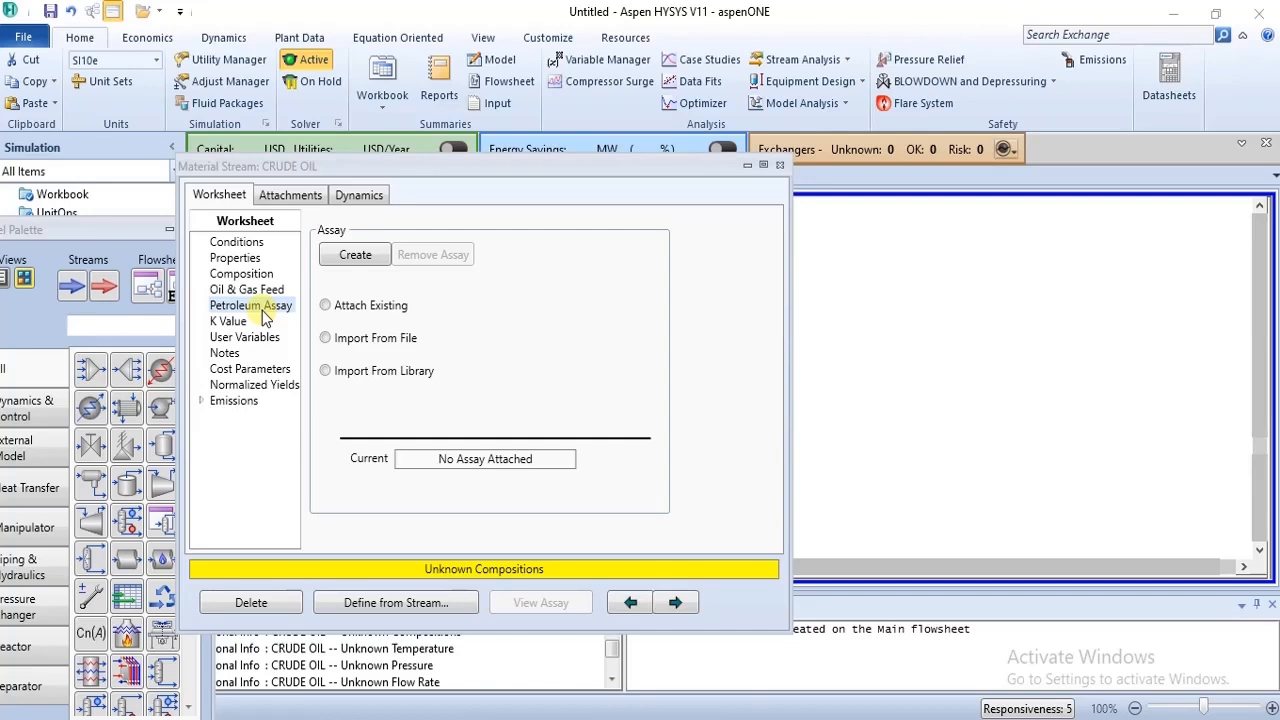
click(333, 309)
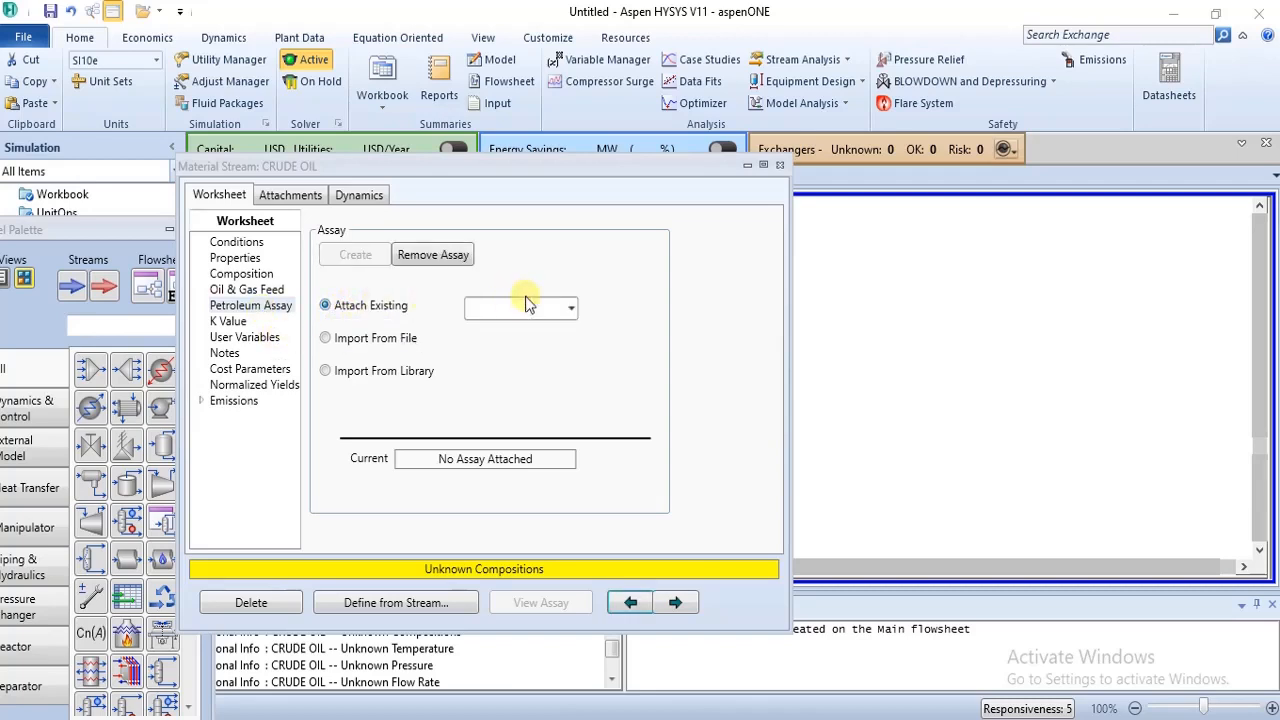
click(571, 310)
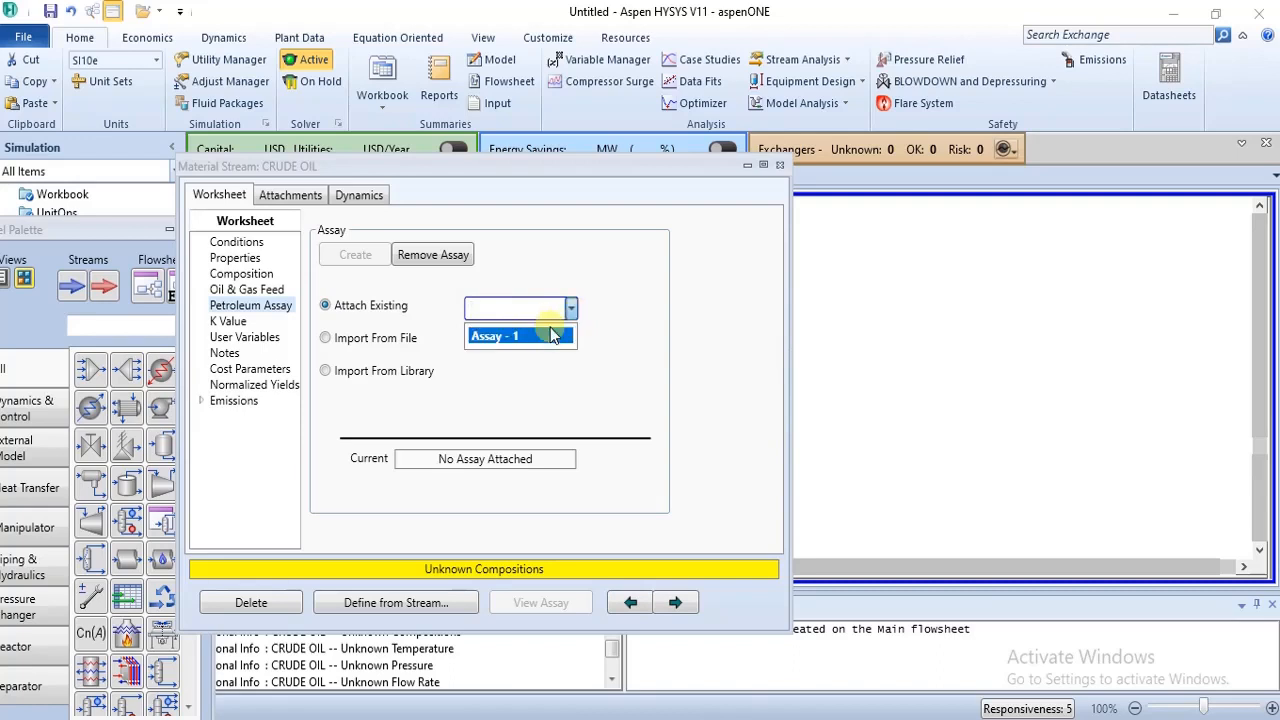
click(553, 335)
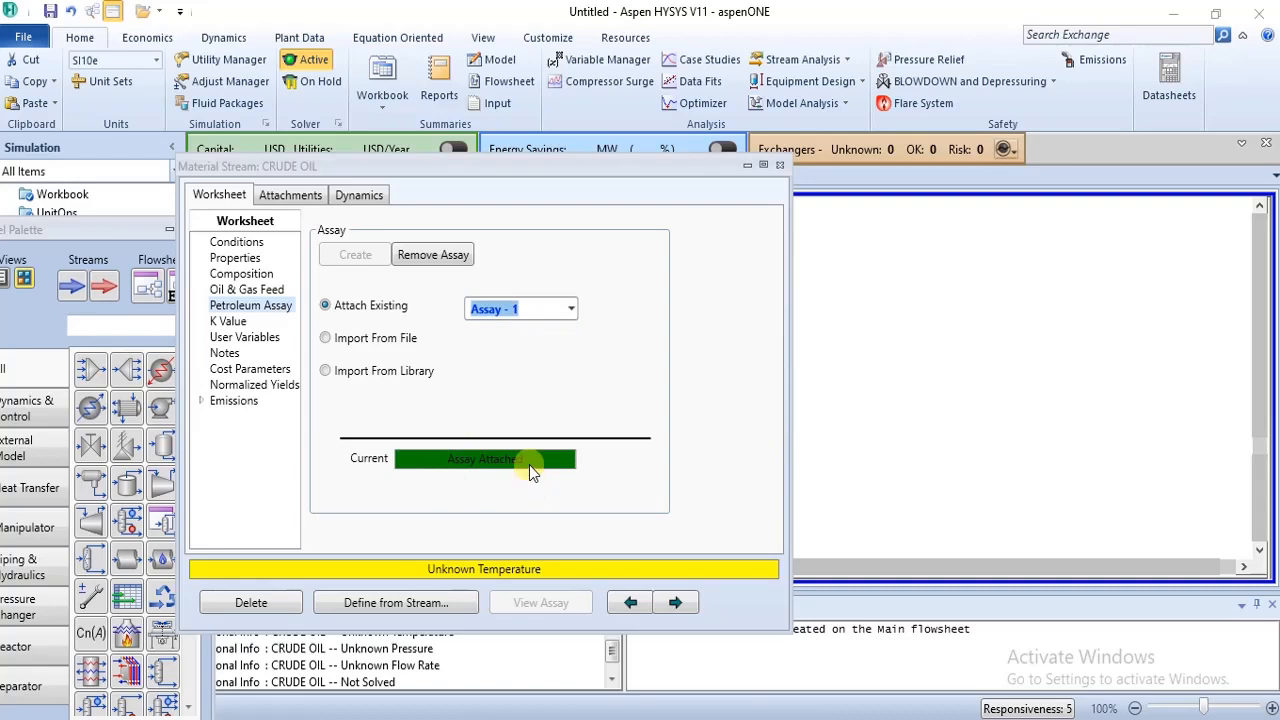
- Check the CRUDE OIL stream's component mole fractions and its property list
click(234, 276)
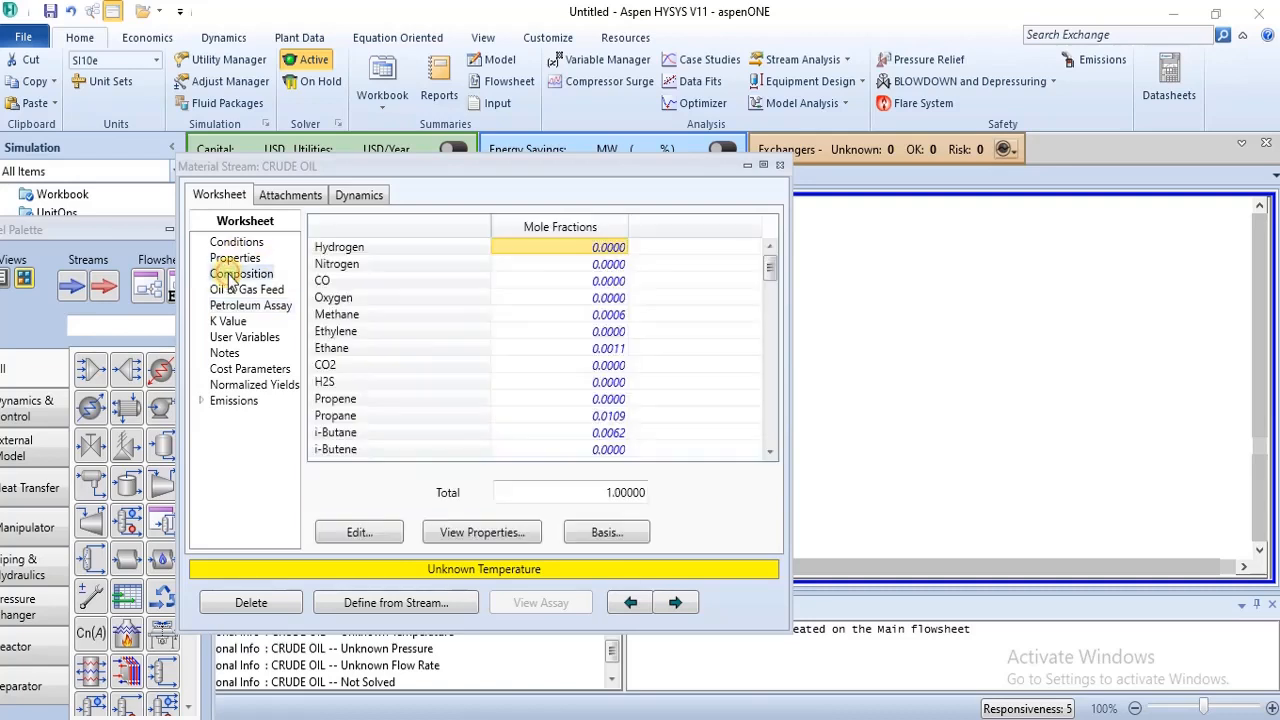
drag(773, 278, 800, 303)
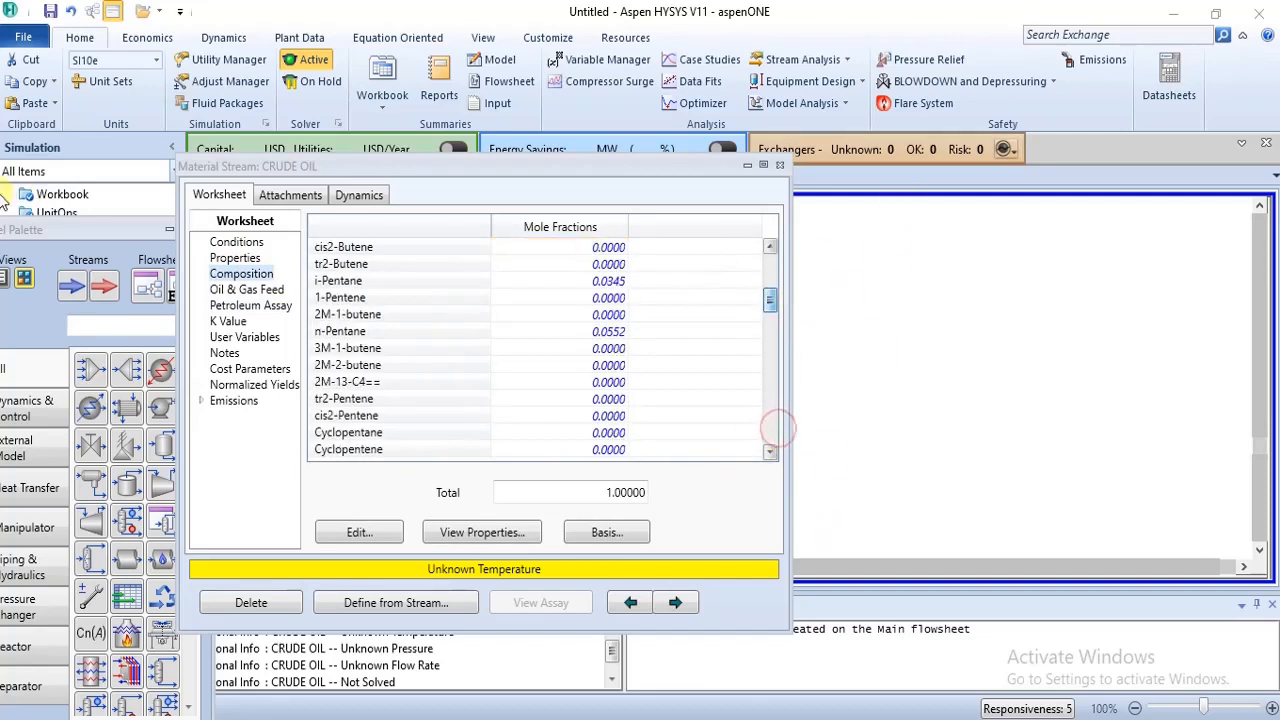
click(245, 258)
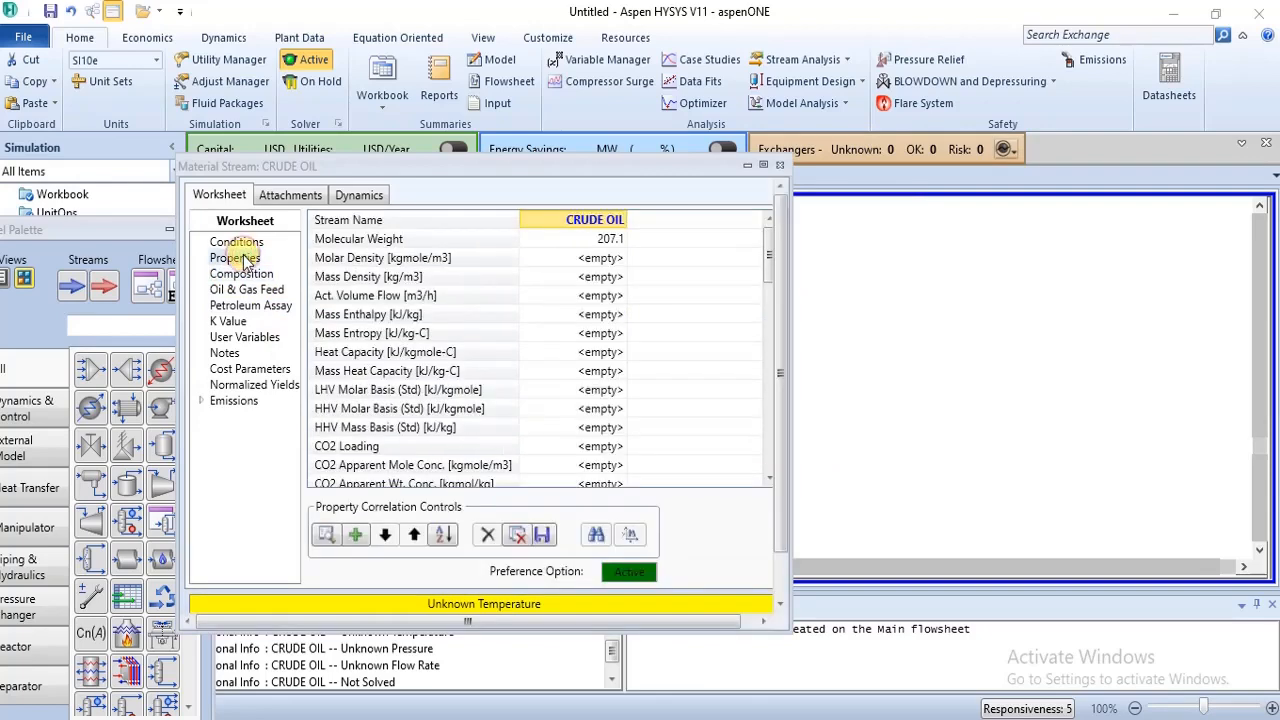
- Set the CRUDE OIL stream's temperature to 25 °C and its pressure to 1 atm
click(243, 243)
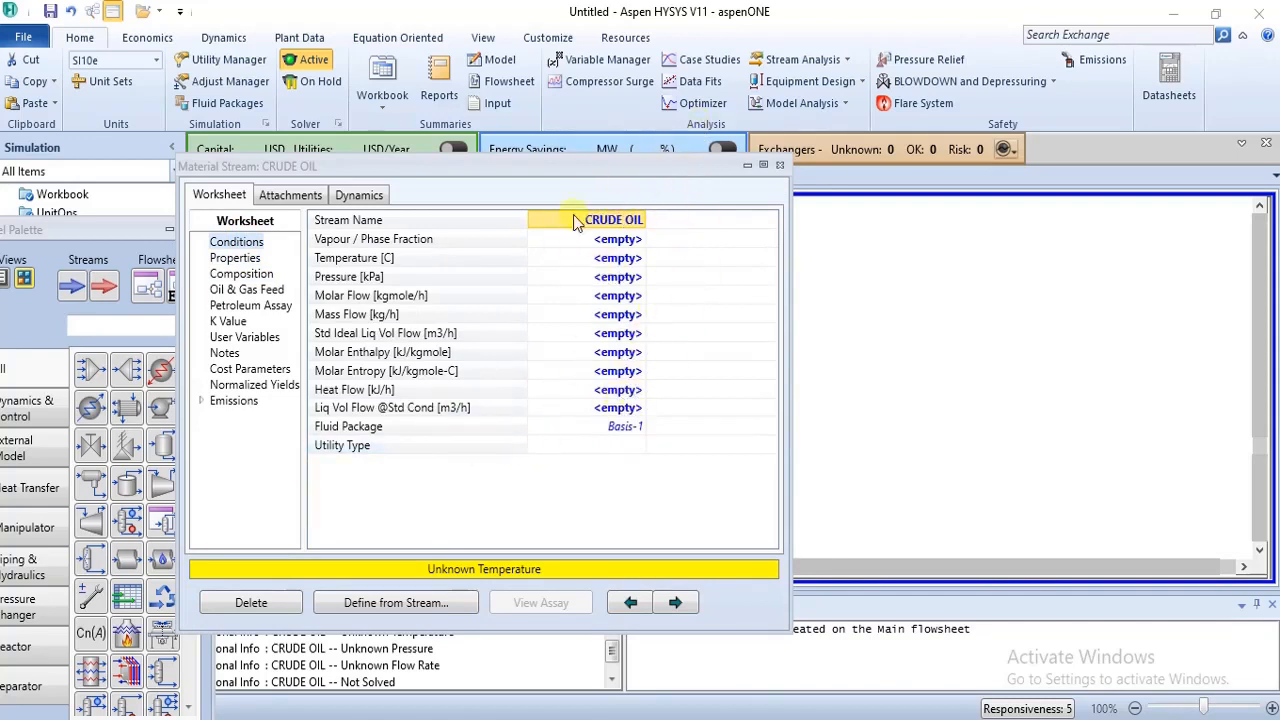
click(637, 260)
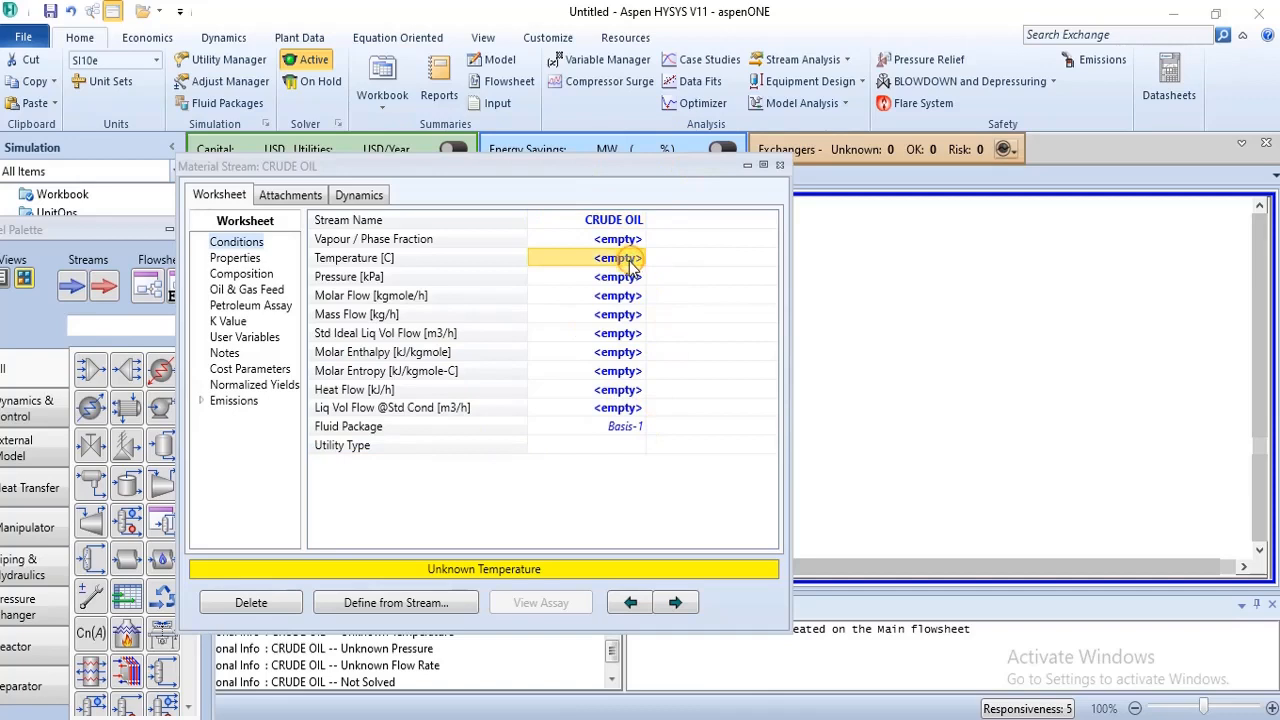
text(2)
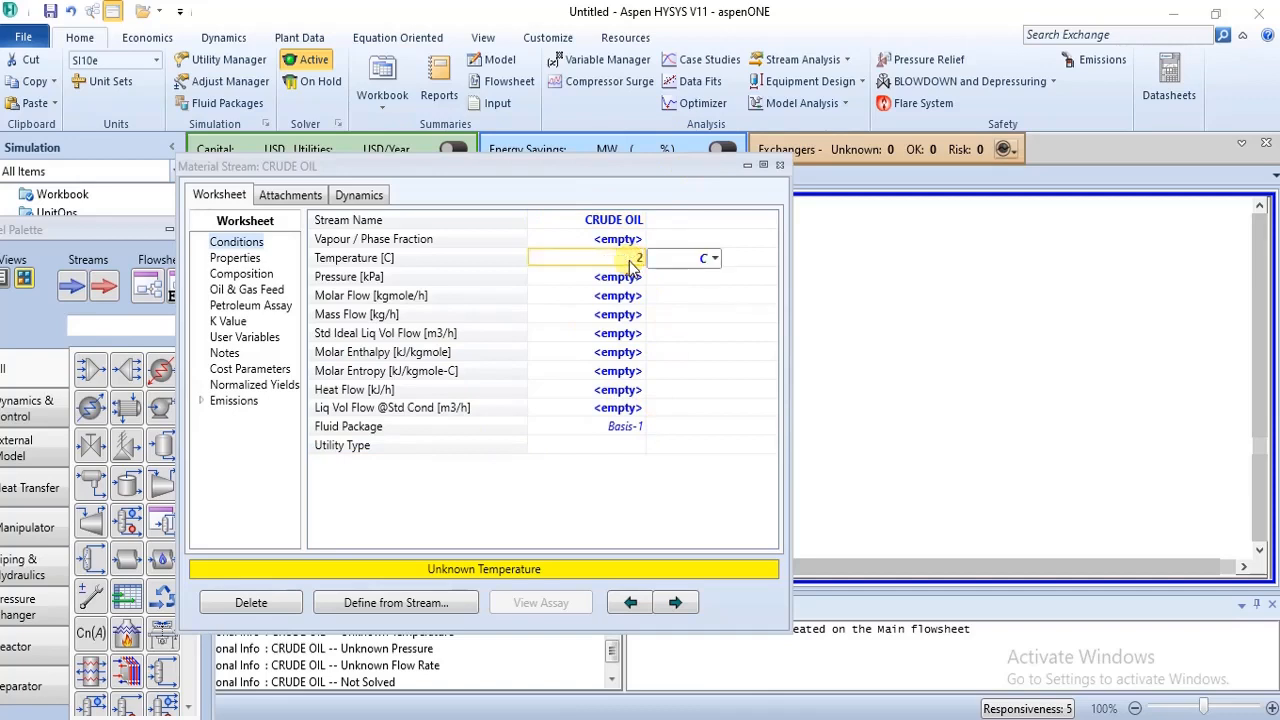
text(5)
key(Return)
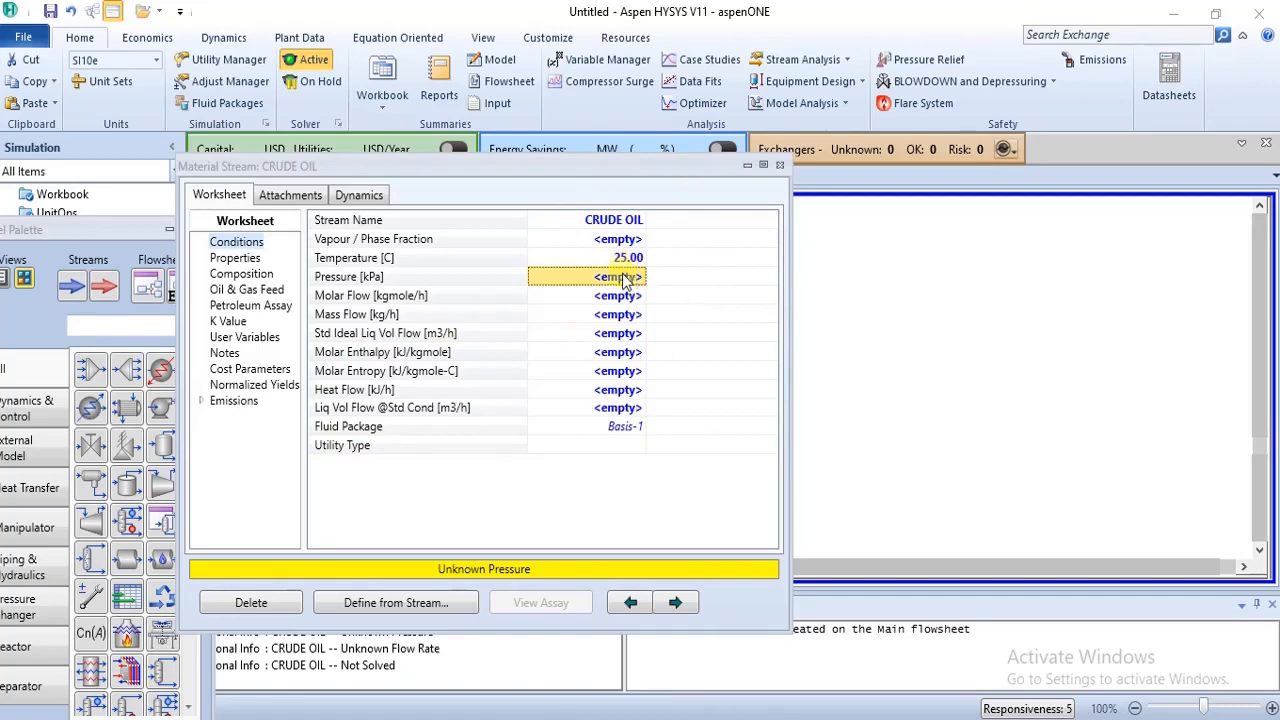
text(1)
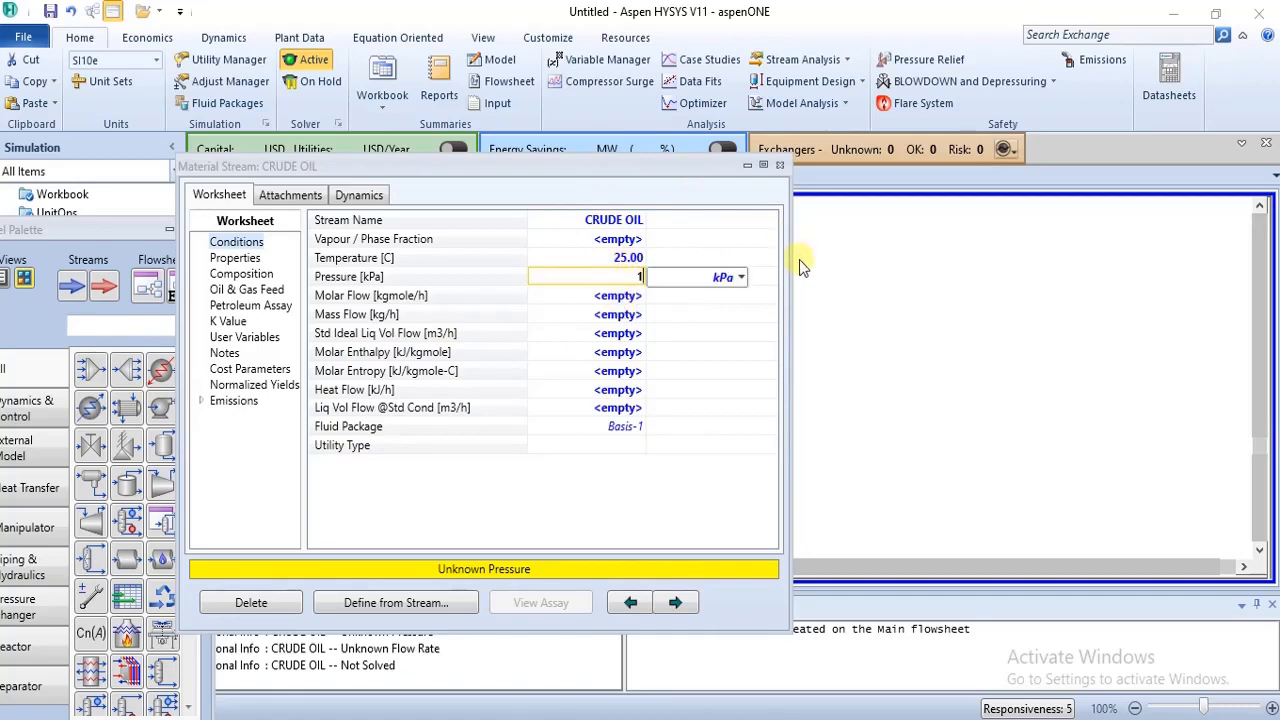
click(740, 280)
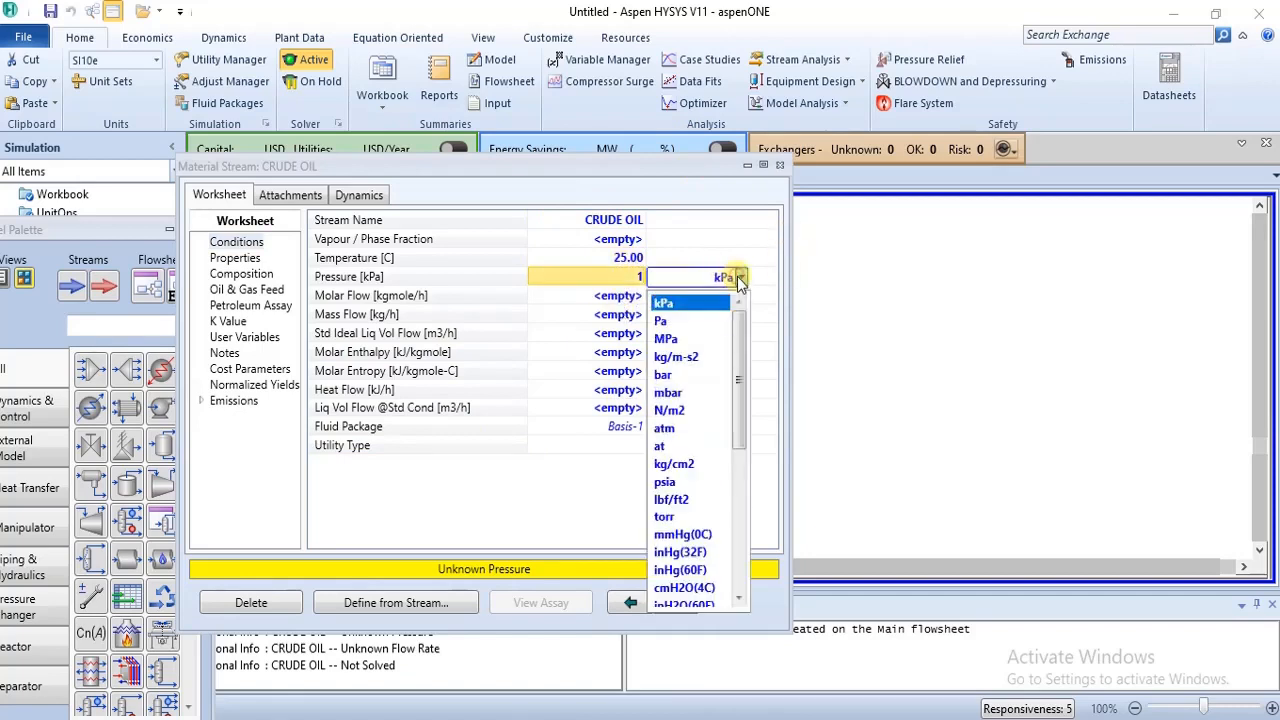
click(730, 427)
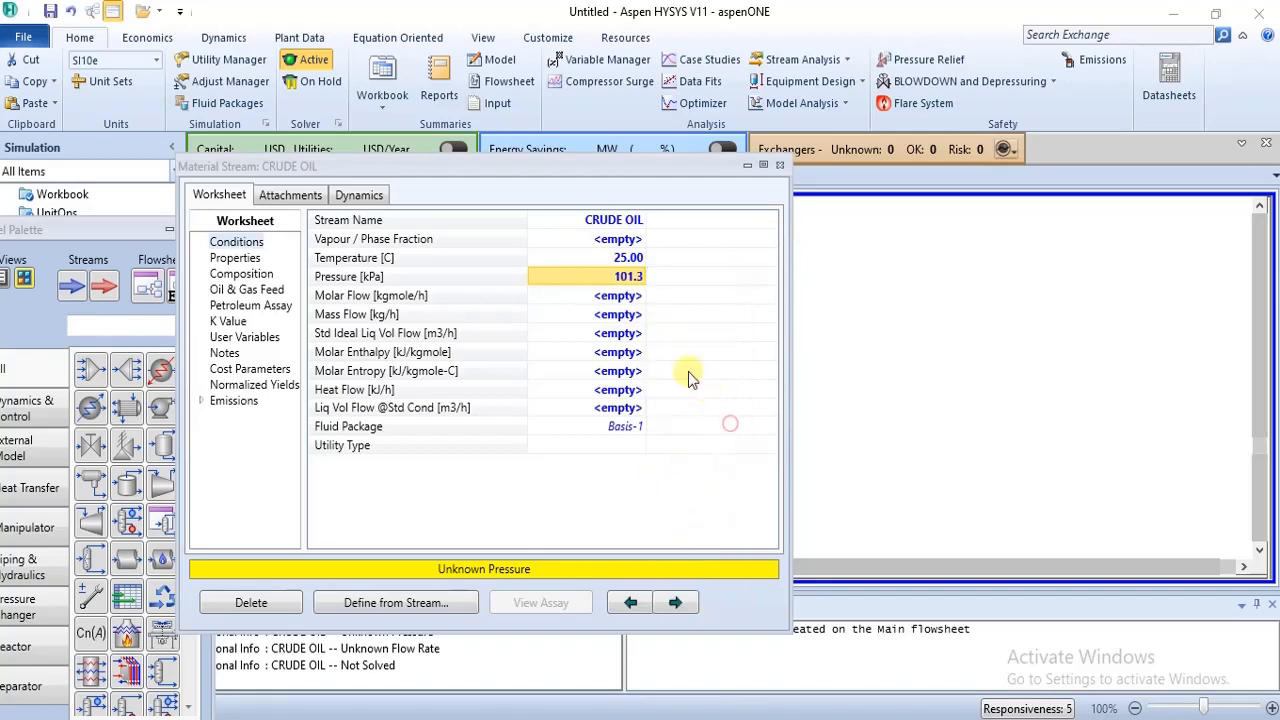
- Enter a standard ideal liquid volume flow of 2000 m3/h for the CRUDE OIL stream
click(612, 340)
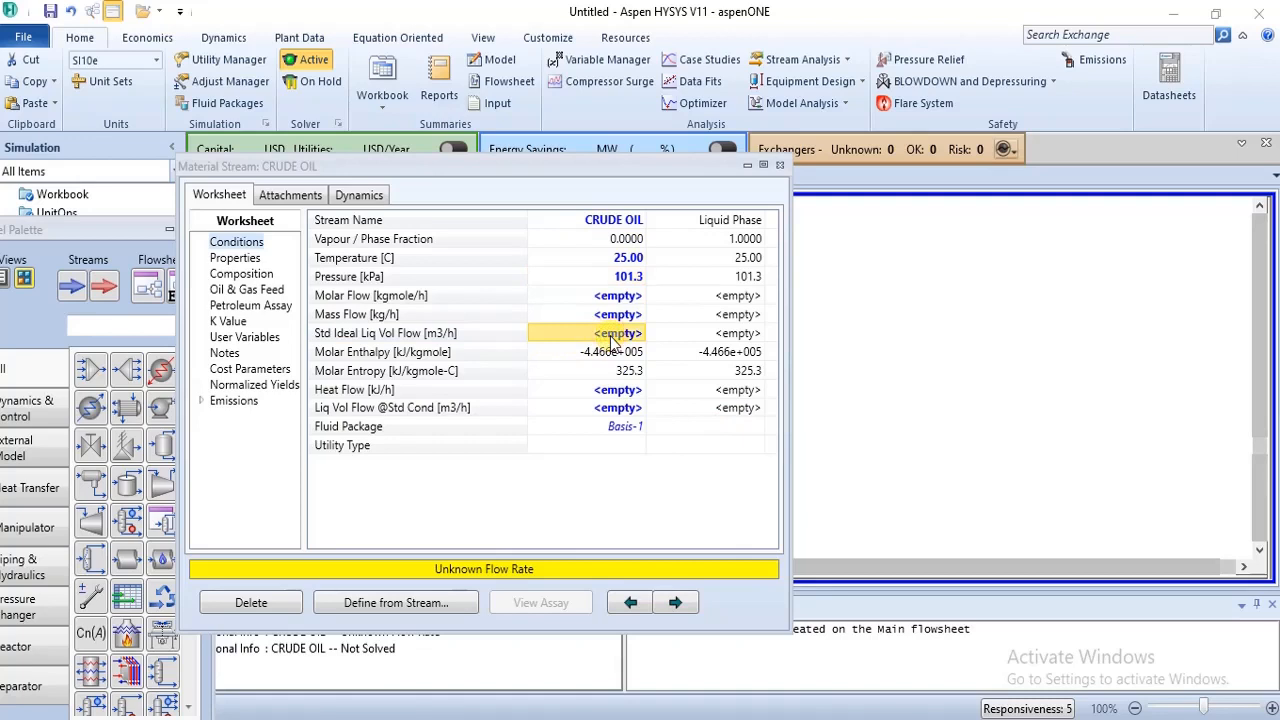
text(2000)
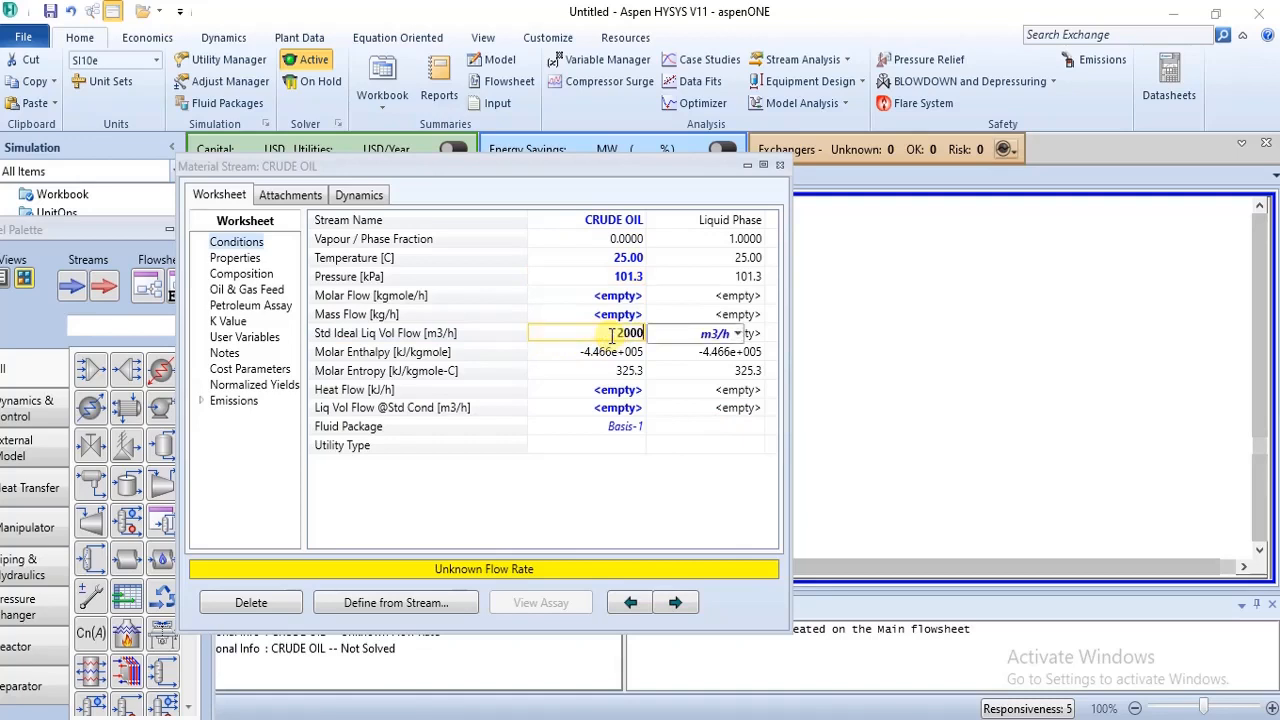
click(737, 333)
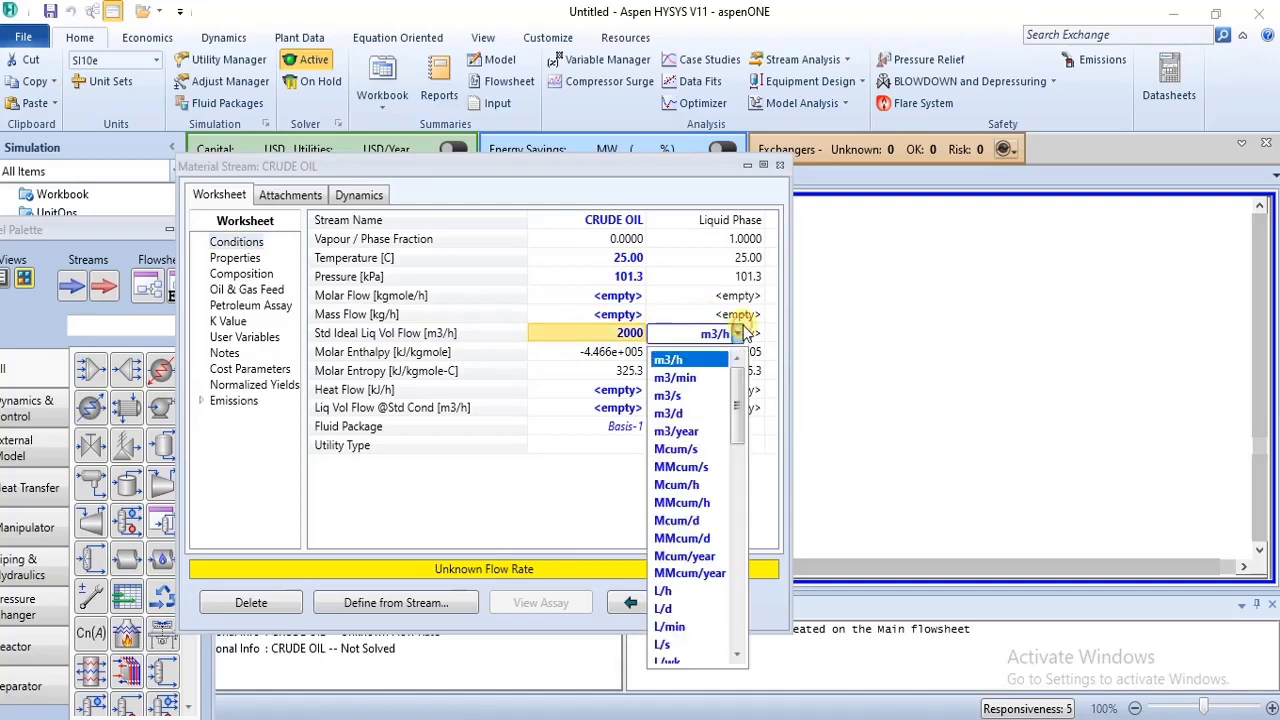
click(748, 525)
- Set the CRUDE OIL stream's standard ideal liquid volume flow to 2000 barrel/day
text(2)
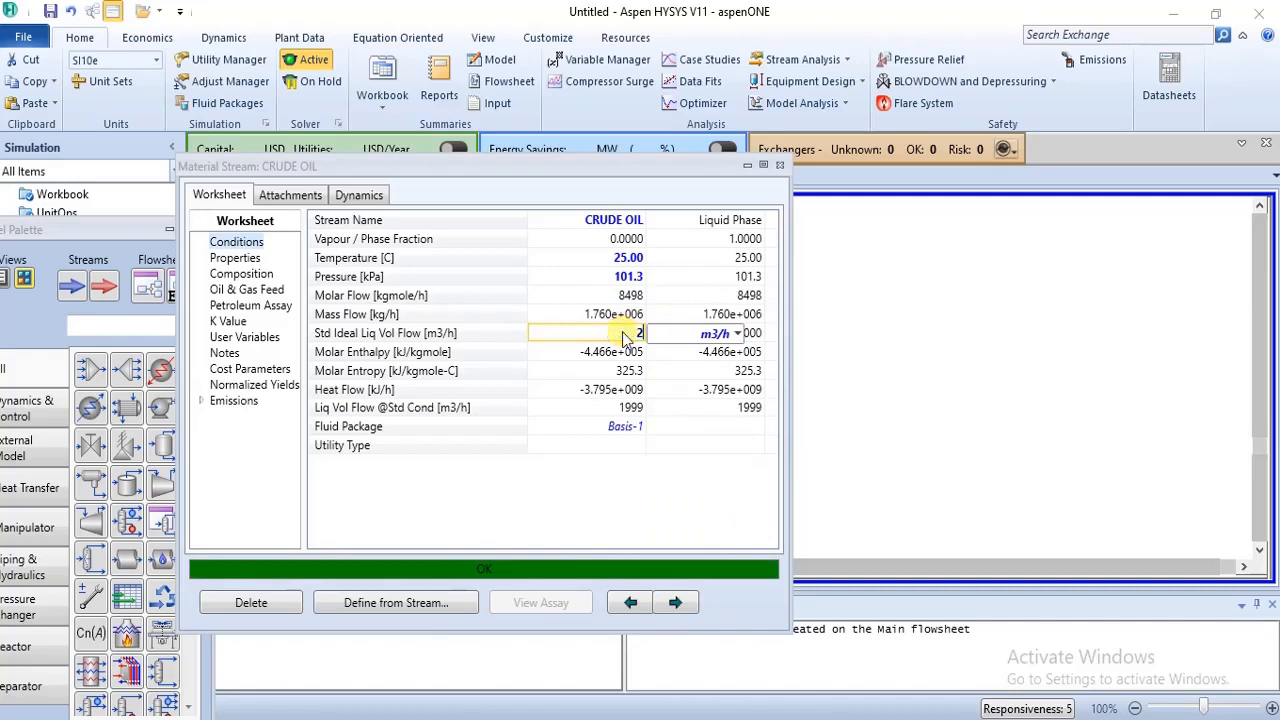
text(000)
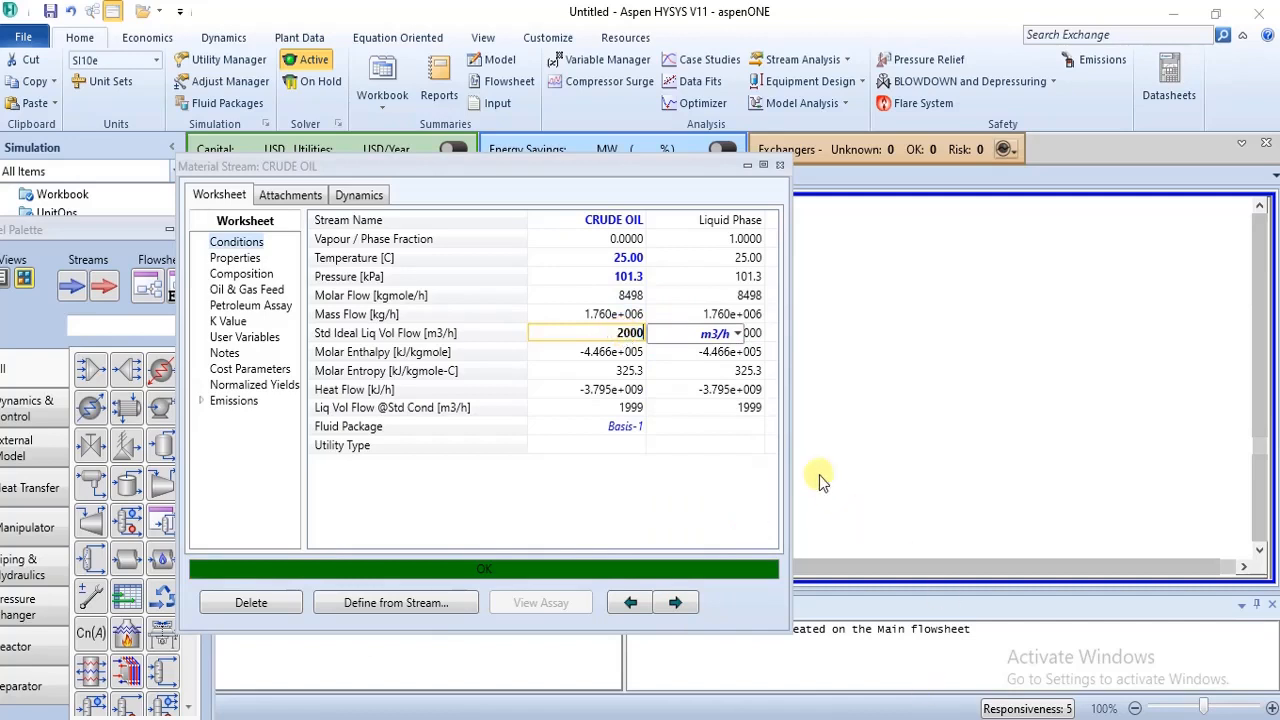
click(737, 333)
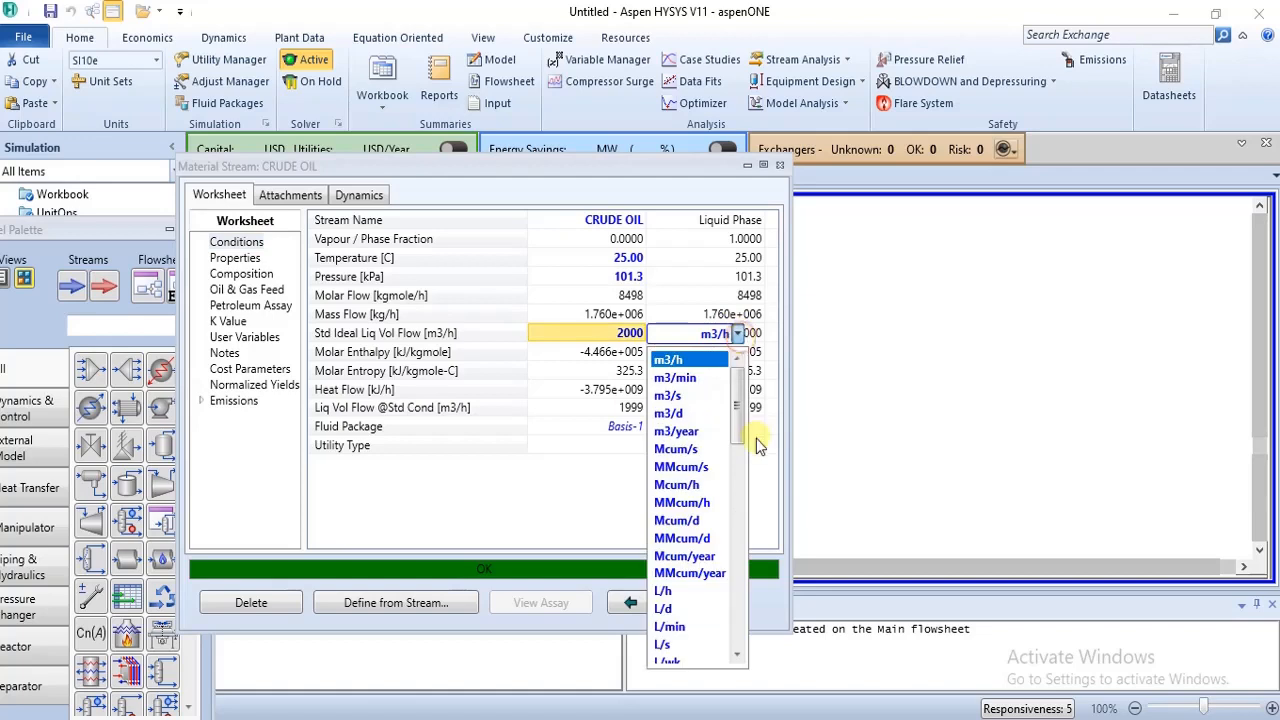
click(733, 480)
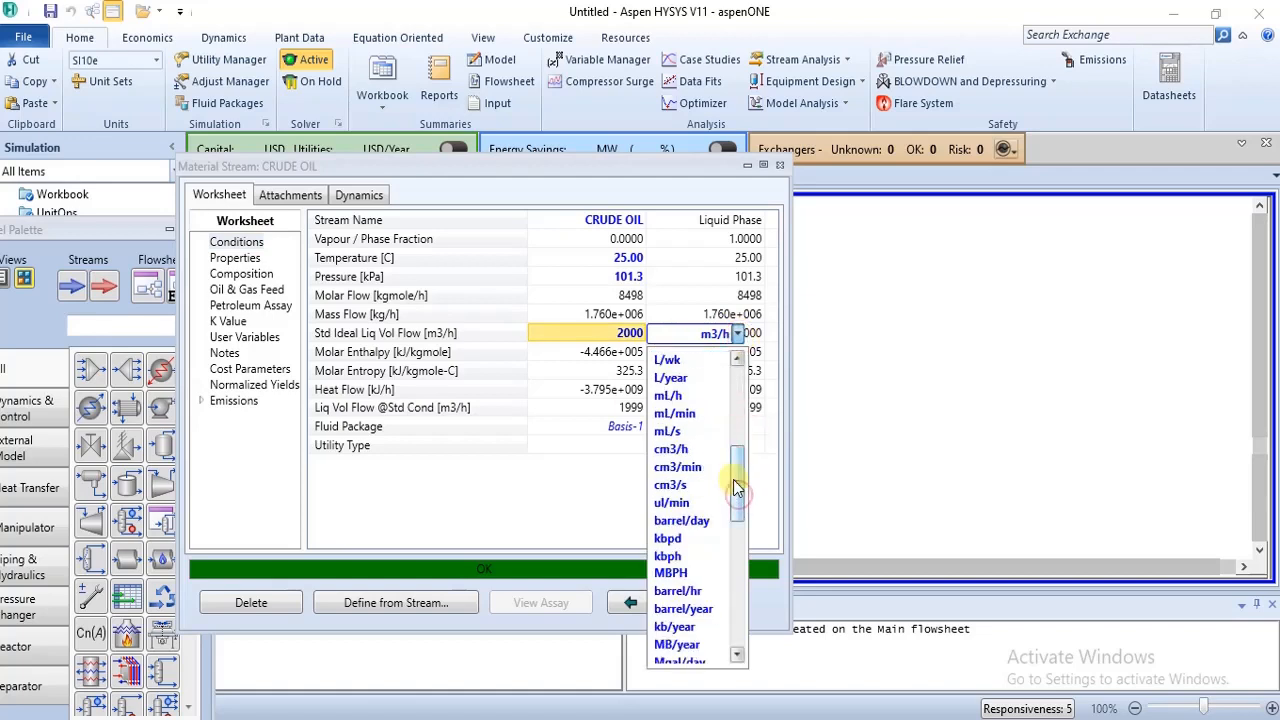
drag(735, 506, 735, 511)
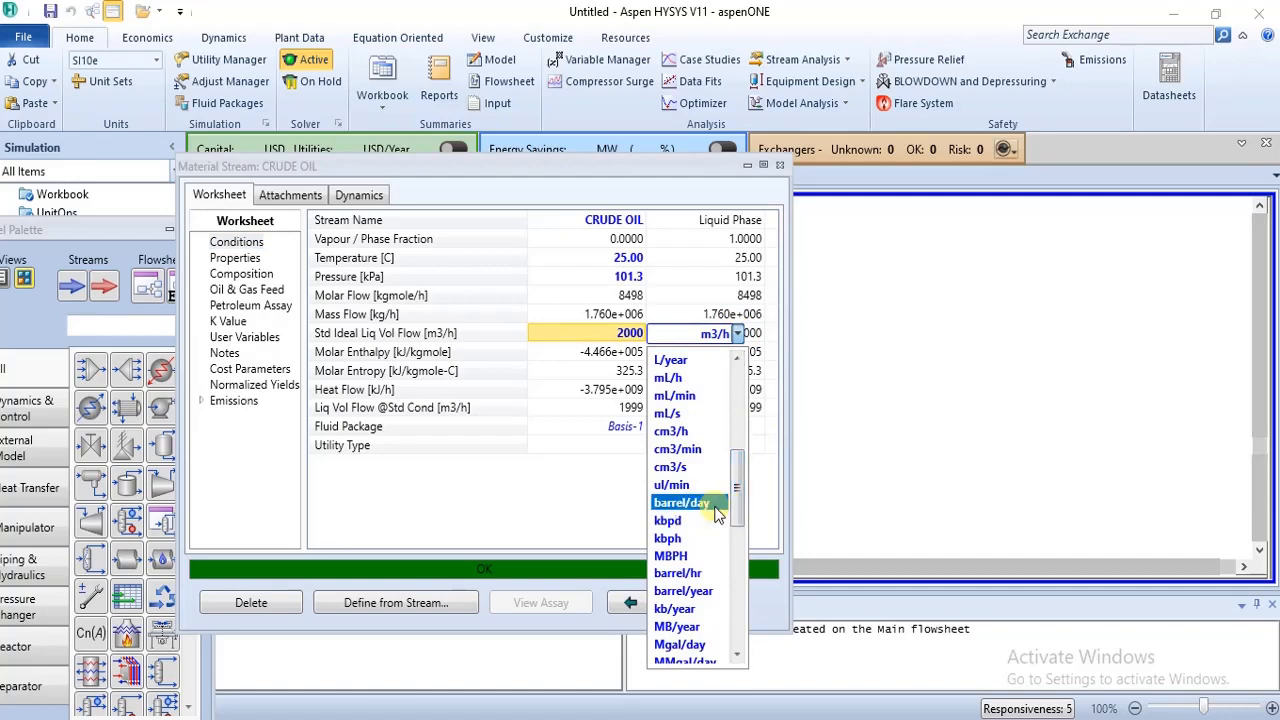
click(700, 503)
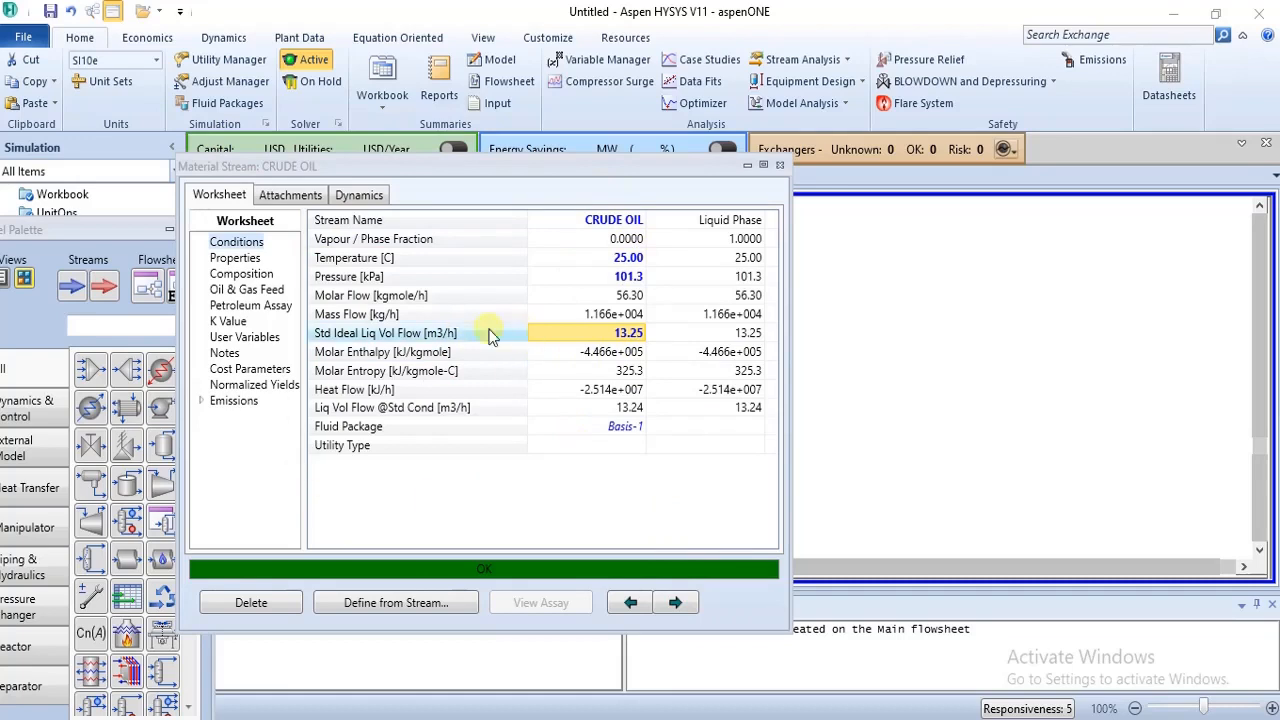
- Review the CRUDE OIL stream's composition, attached petroleum assay and conditions, and close the stream window
click(225, 276)
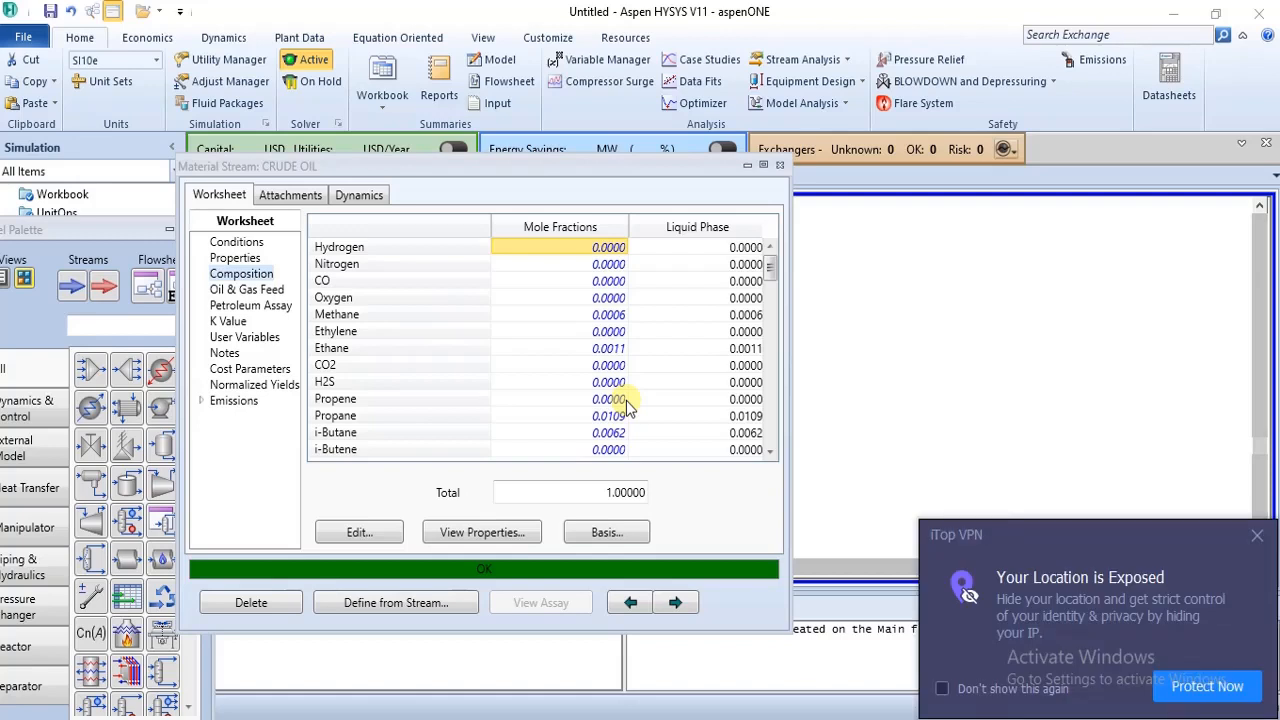
click(1257, 536)
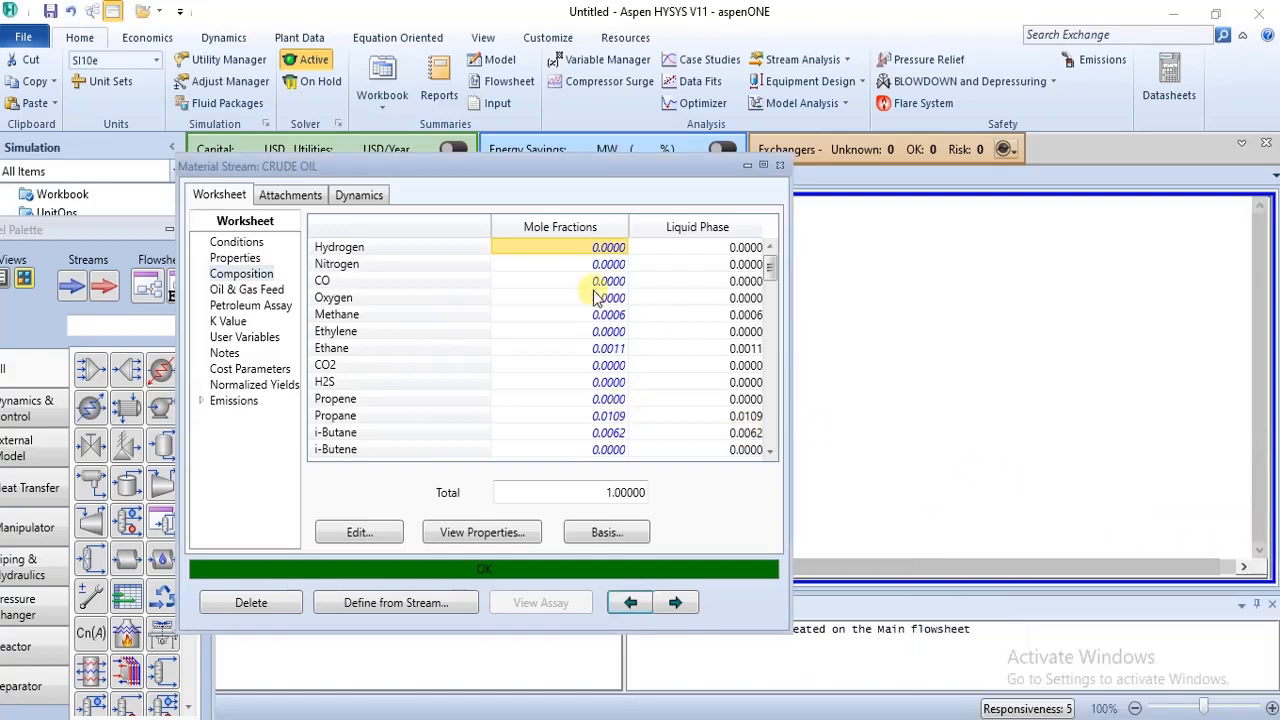
click(232, 308)
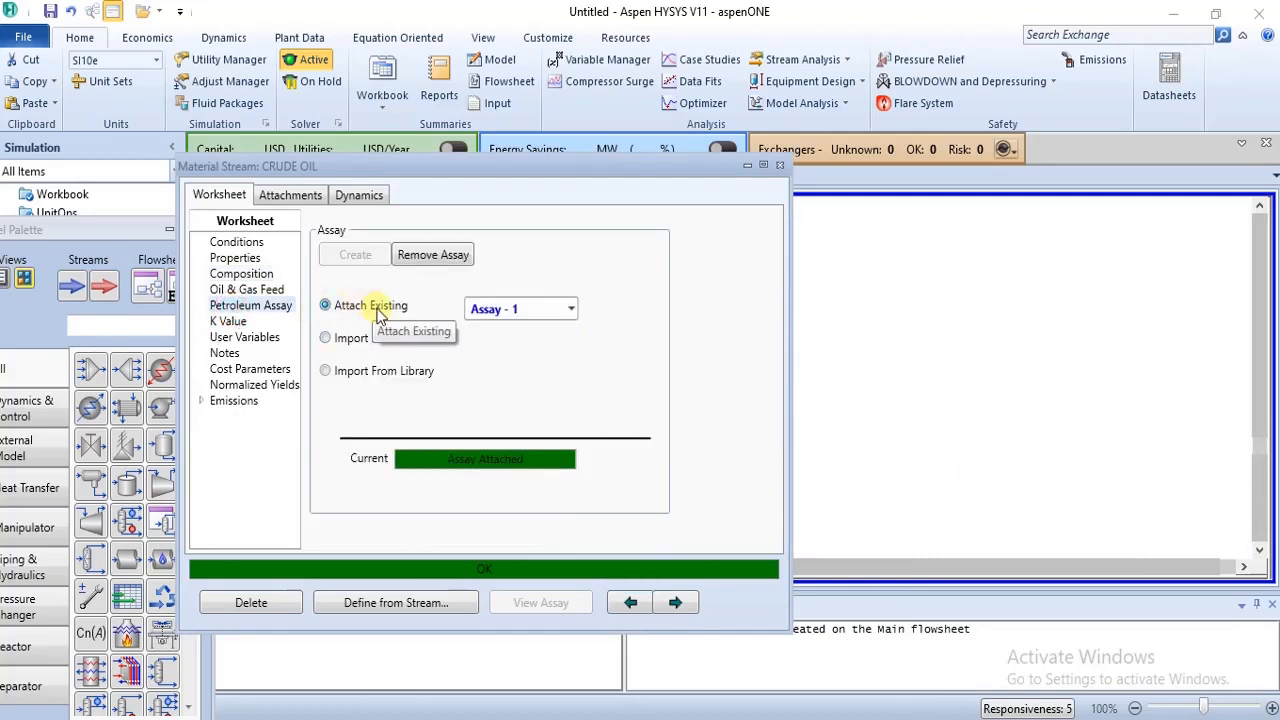
click(238, 243)
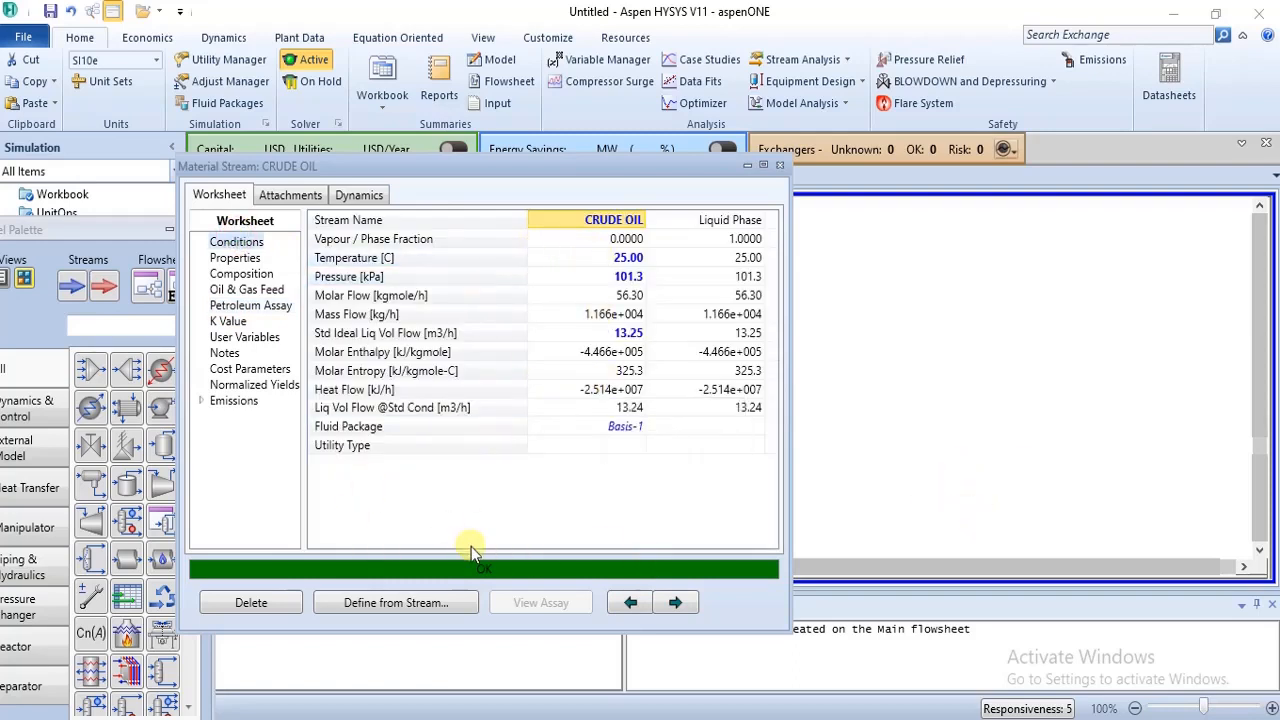
click(781, 166)
click(596, 400)
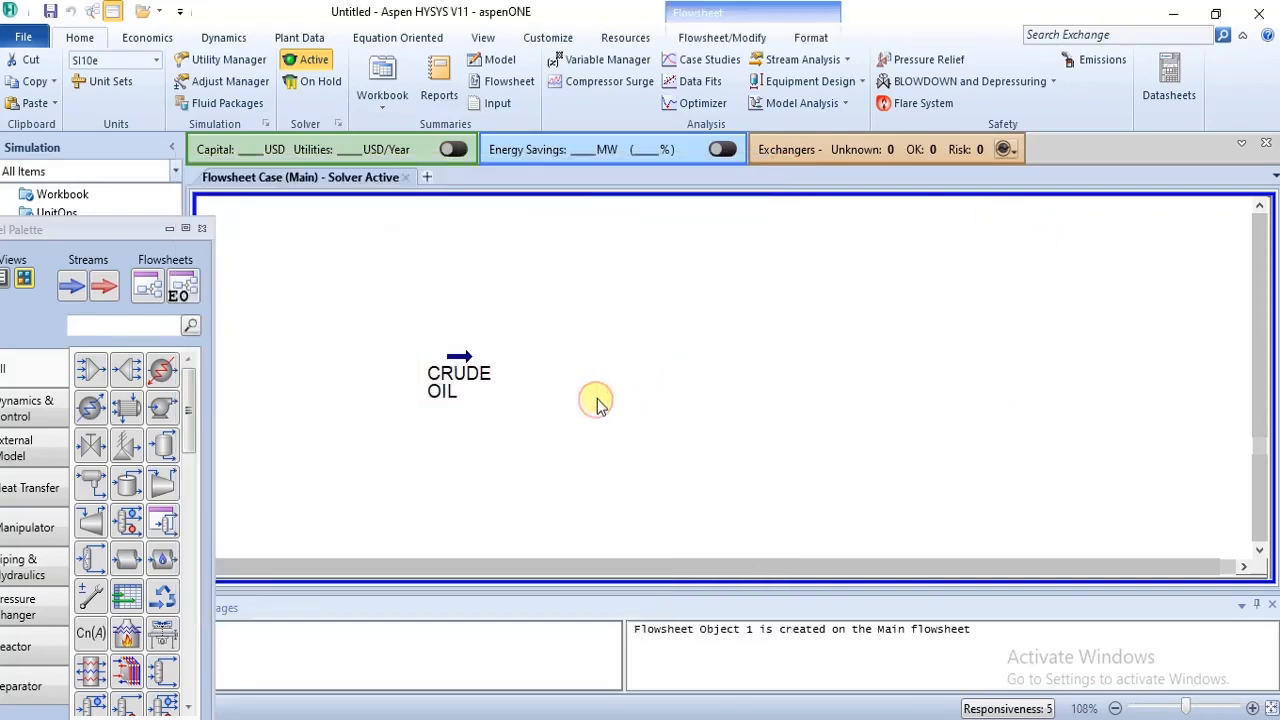